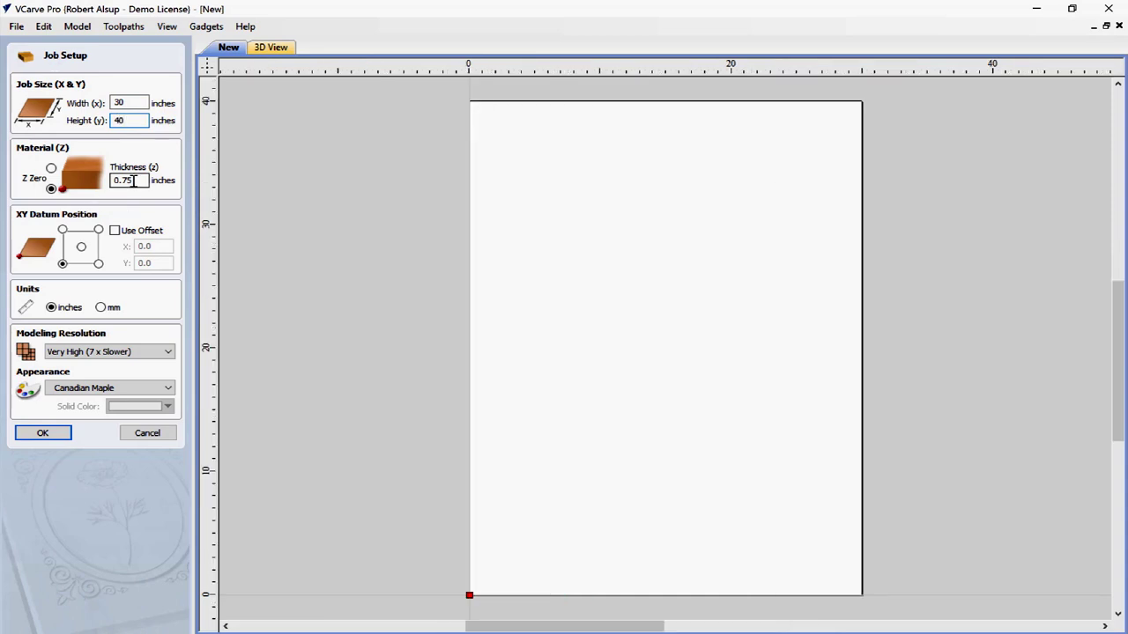
Create the 30 by 40 inch job with Z zero at the material's bottom and Very High modeling resolution
click(51, 169)
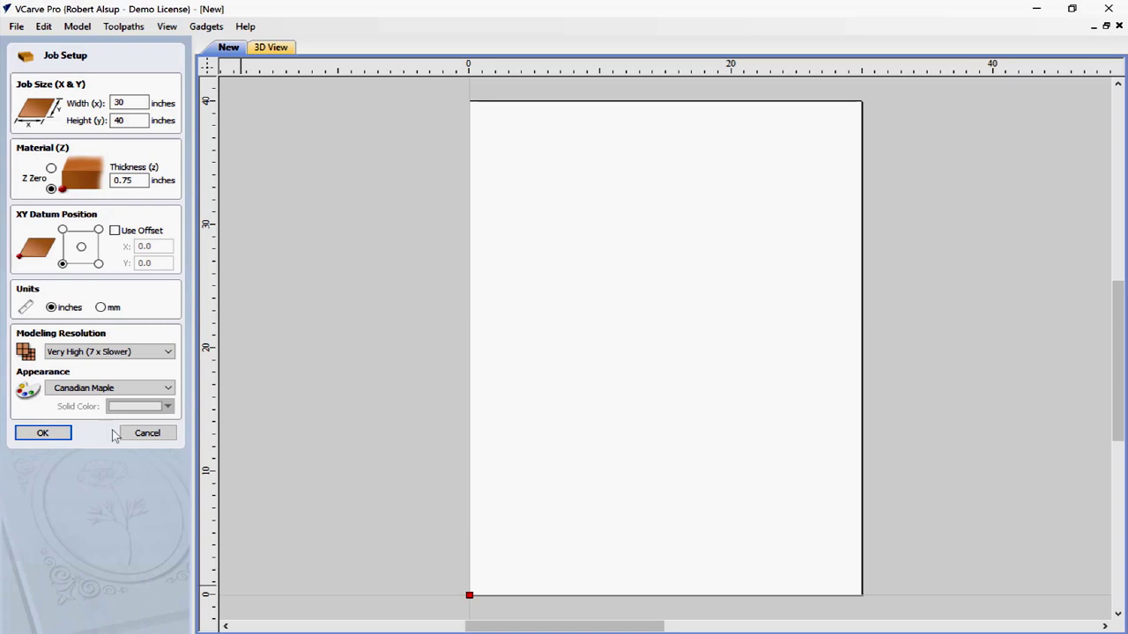
click(166, 354)
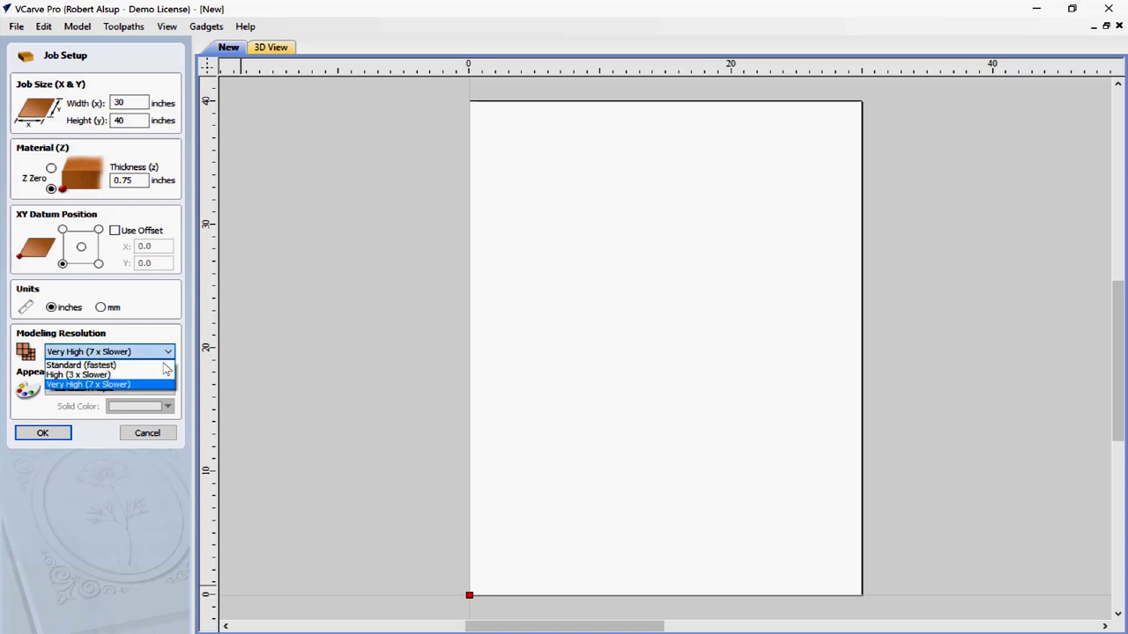
click(150, 385)
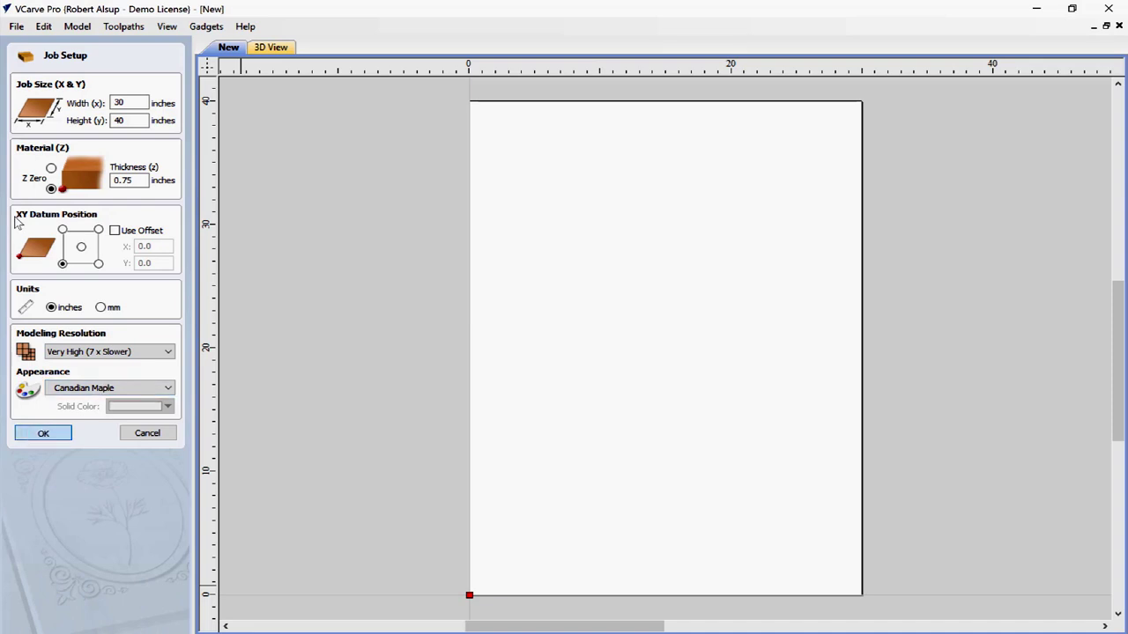
key(Return)
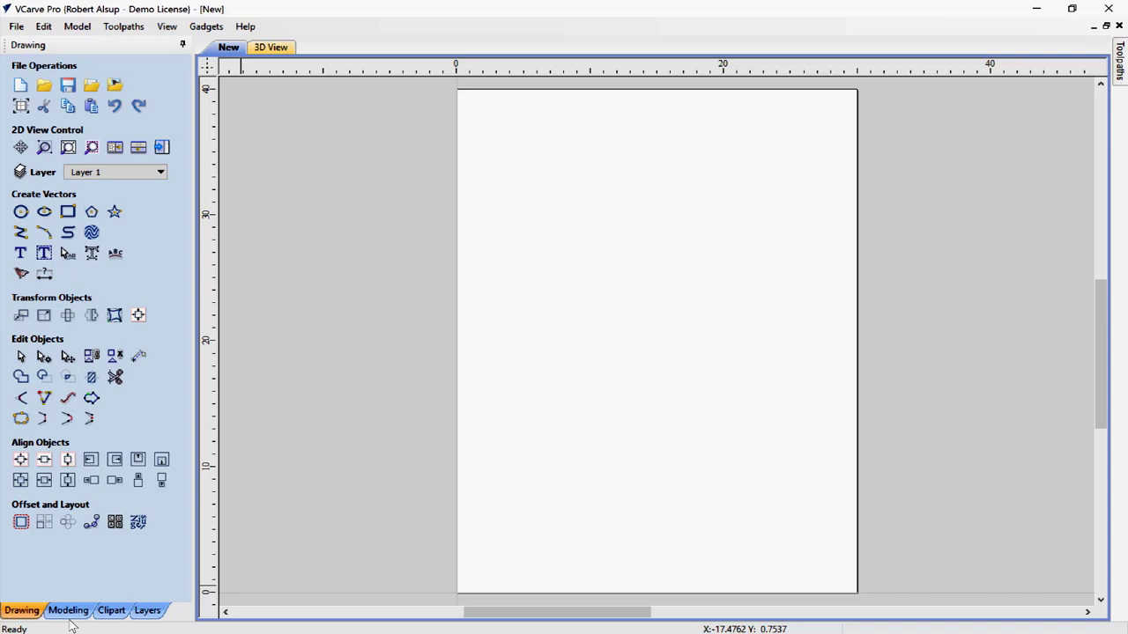
Review the modeling, clipart, layer and drawing tools, and compare the blank board's 3D and 2D views
click(69, 614)
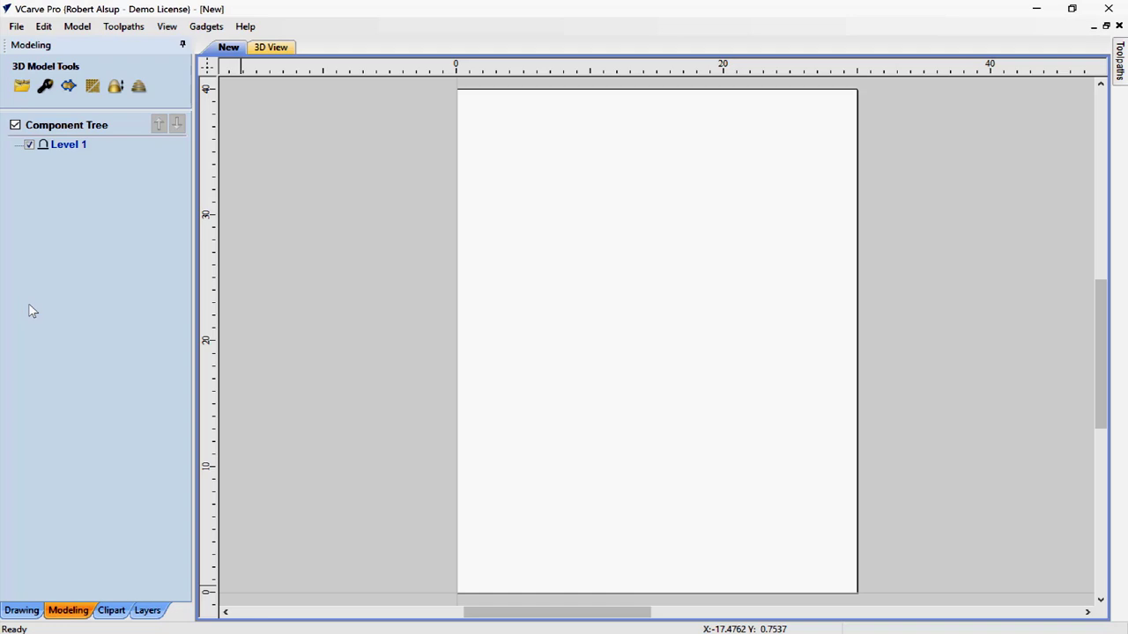
click(111, 610)
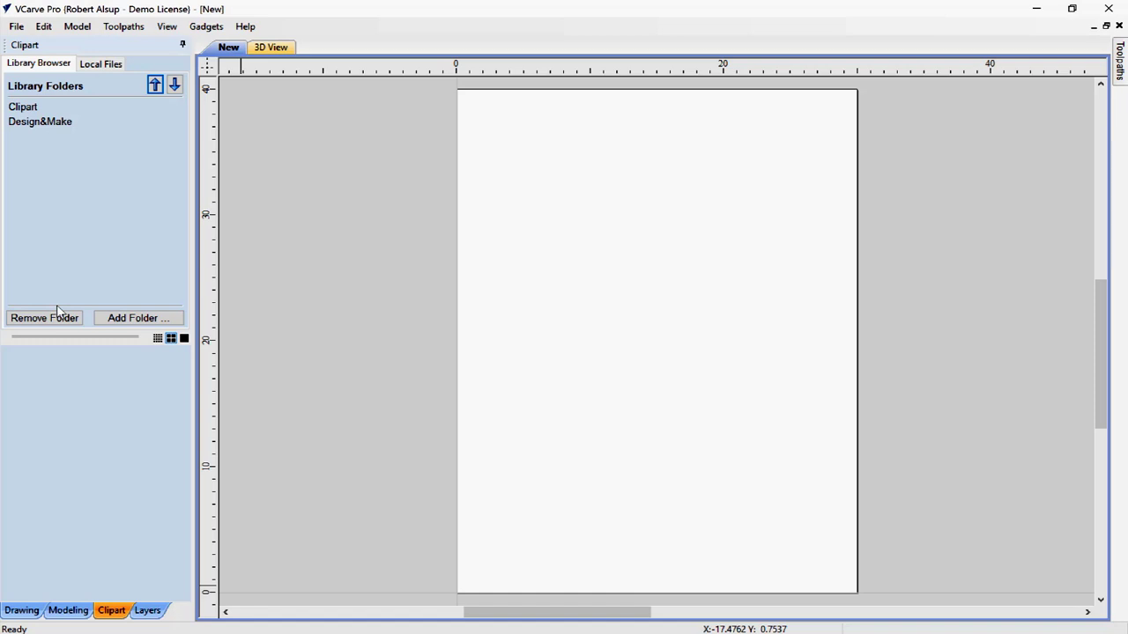
click(148, 609)
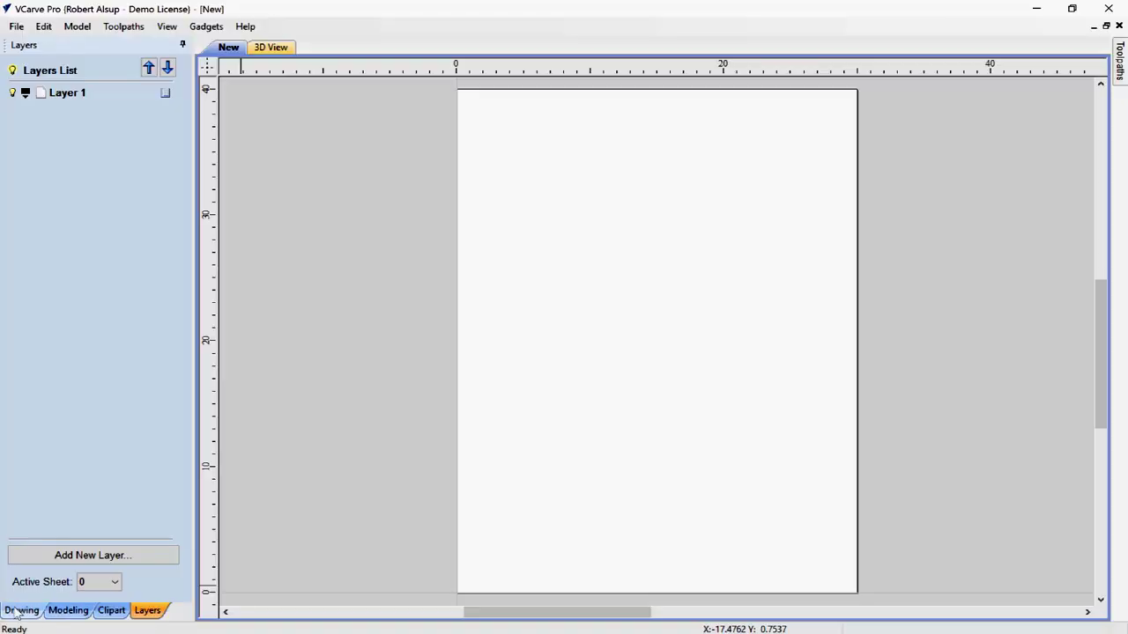
click(21, 610)
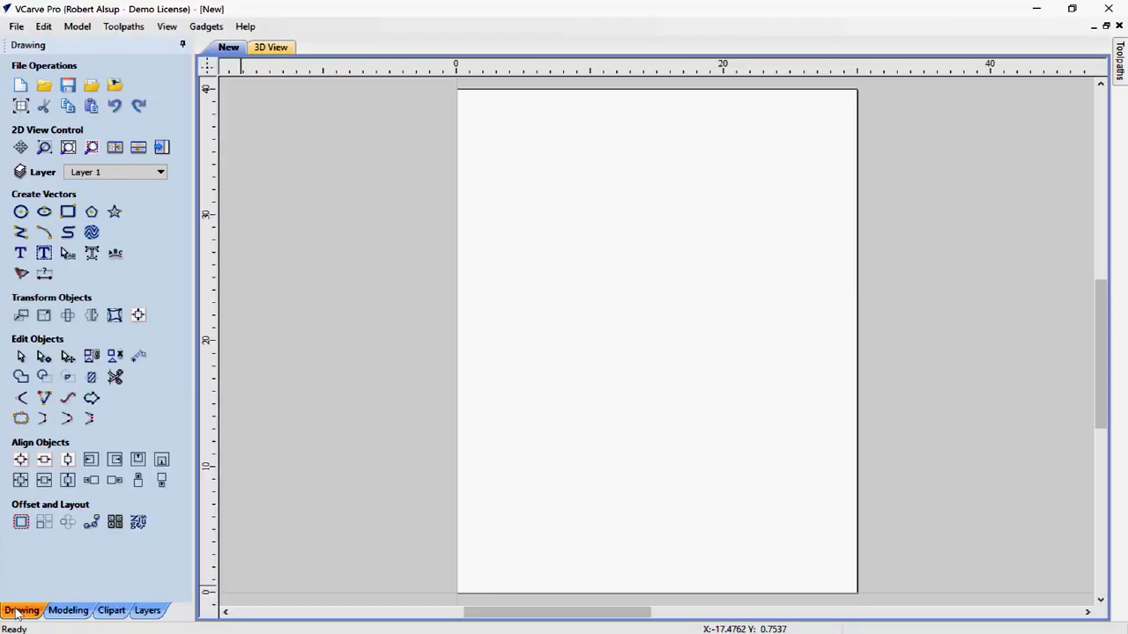
click(227, 49)
key(F3)
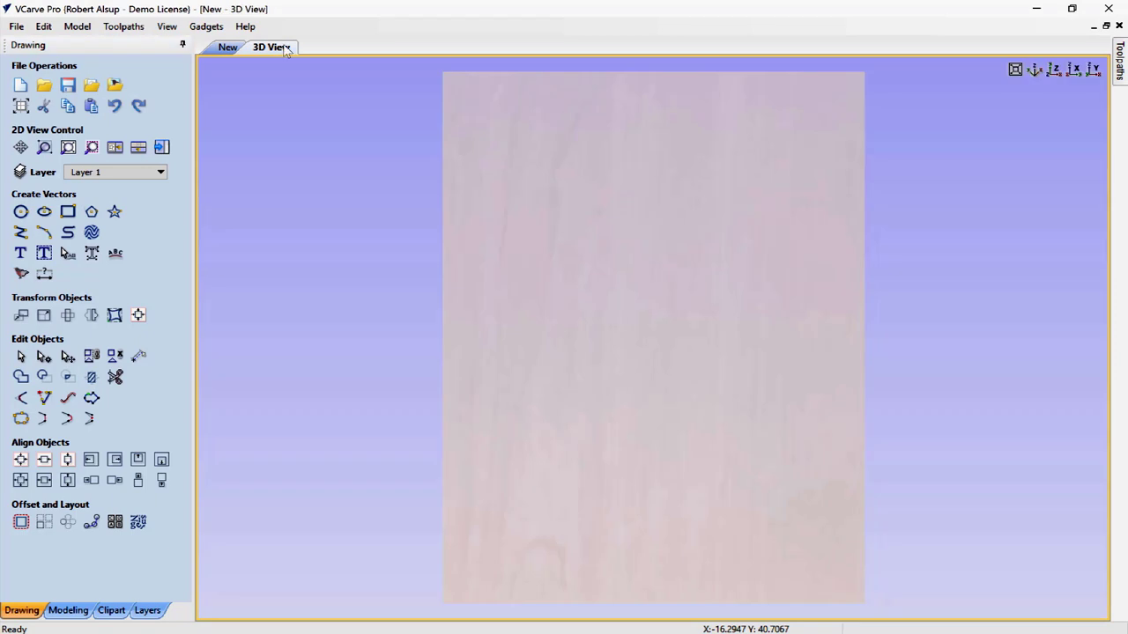
click(227, 47)
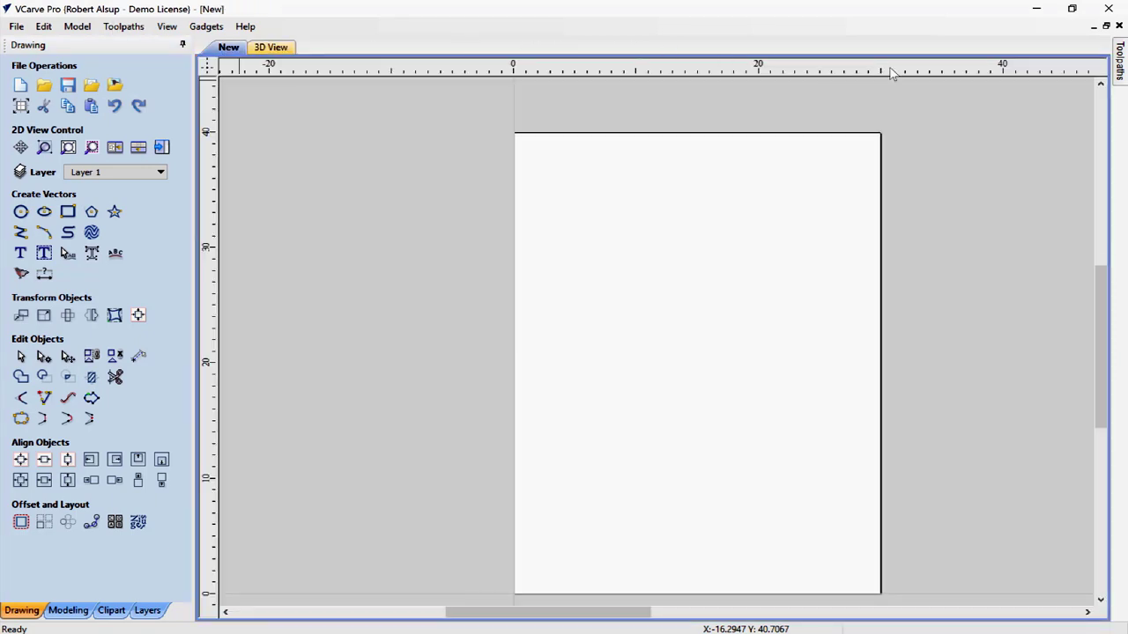
Open the toolpath material setup and set the gap above the model to 0.15 inches
click(1121, 67)
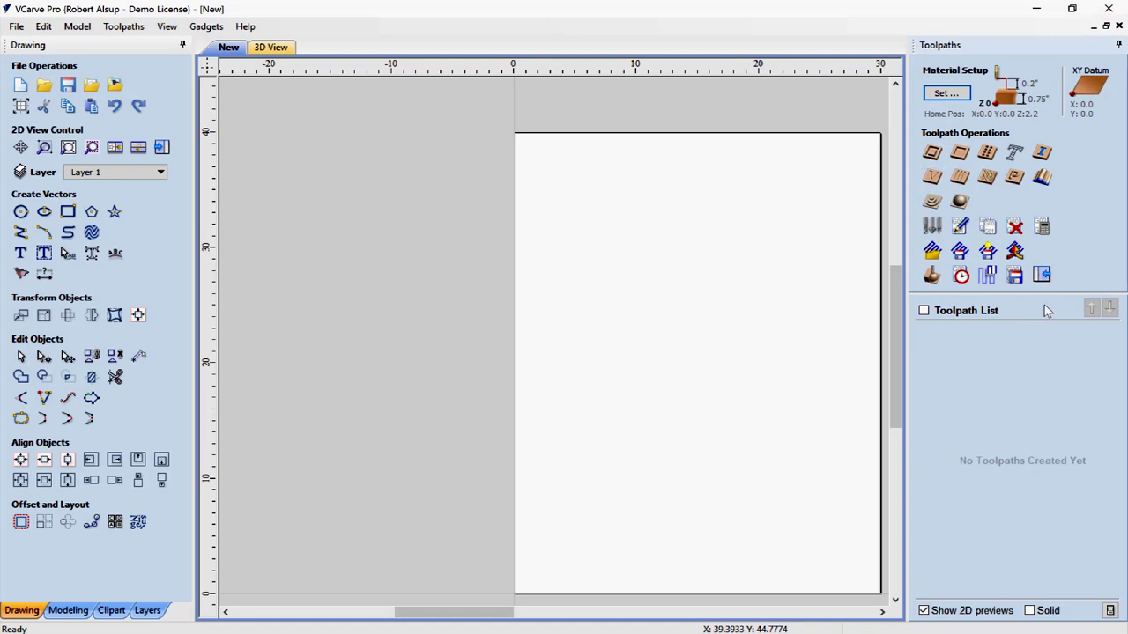
click(947, 93)
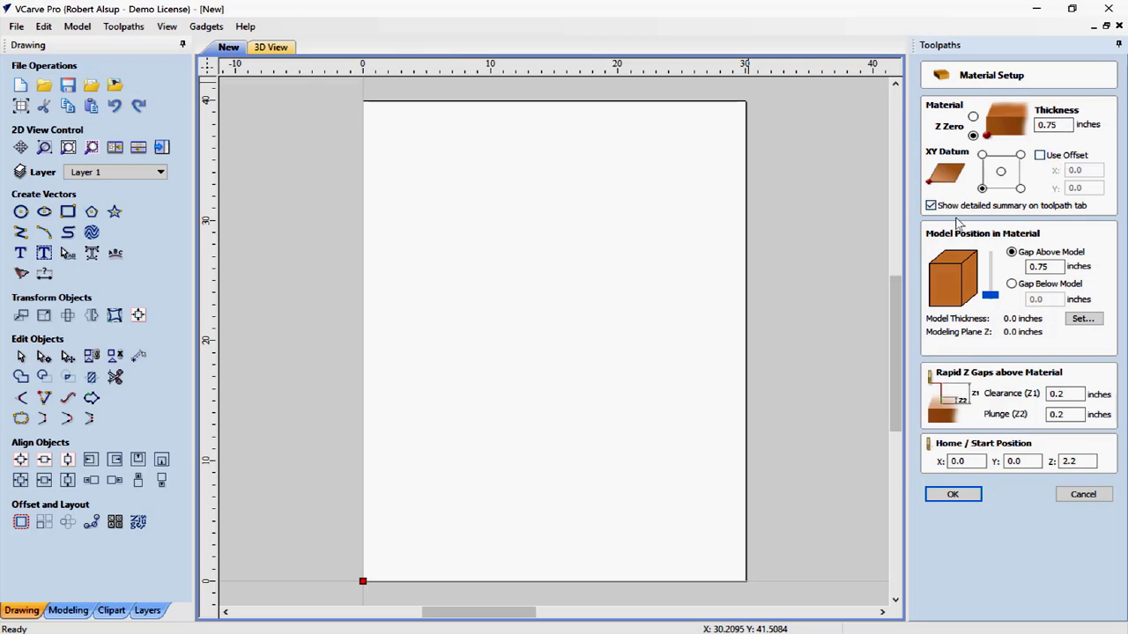
mouse_move(990, 298)
mouse_down()
mouse_move(987, 270)
mouse_move(989, 280)
mouse_up()
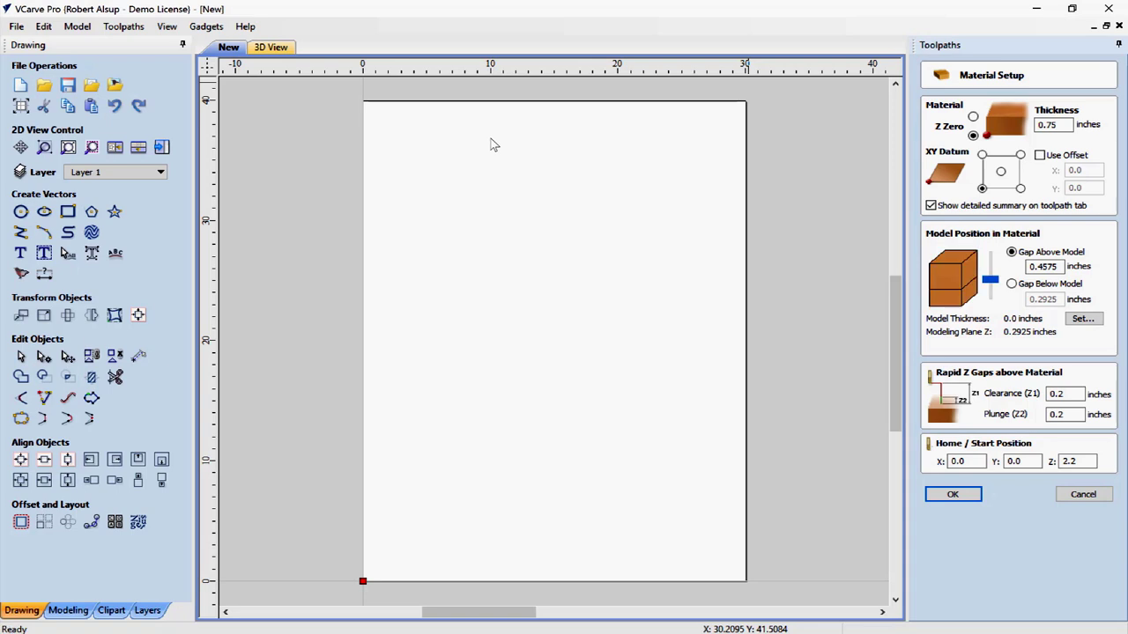
mouse_move(991, 278)
mouse_down()
mouse_move(990, 262)
mouse_move(988, 292)
mouse_move(991, 266)
mouse_up()
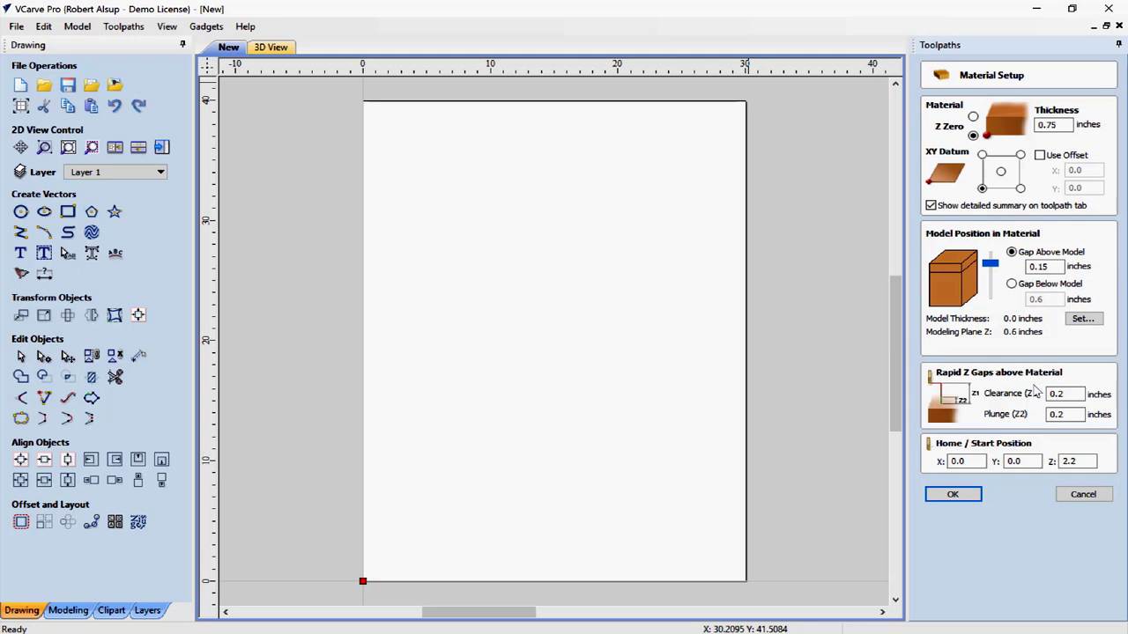
Set the rapid Z clearance above the material to 0.5 inches and accept the material setup
double_click(1047, 397)
key(Tab)
key(End)
click(952, 495)
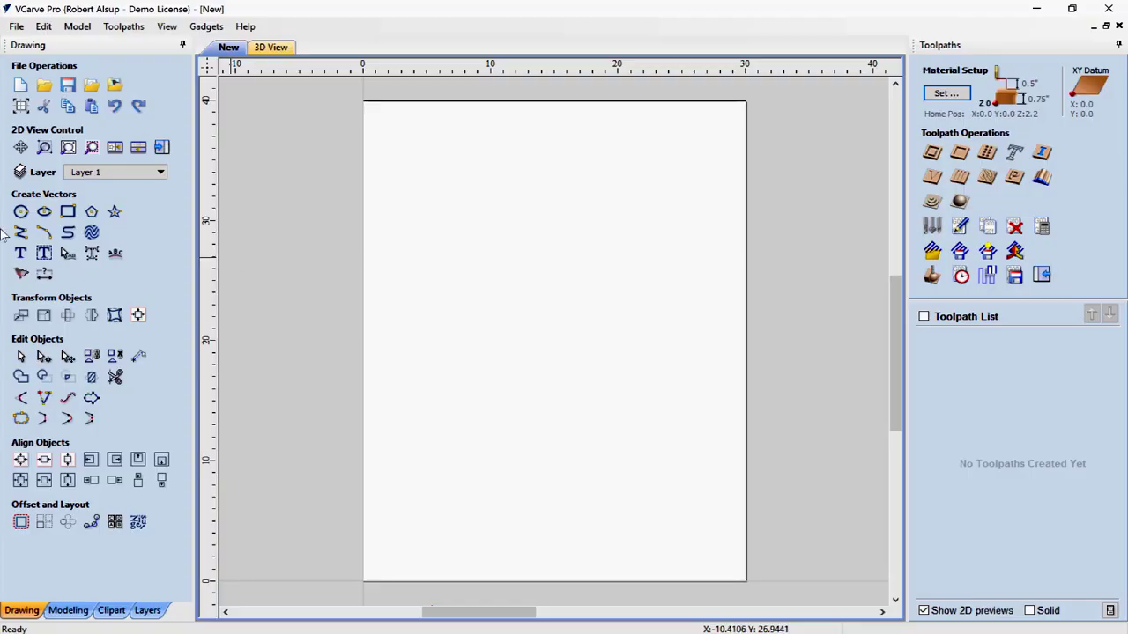
Draw a square-cornered rectangle on the sheet and set its size to 24 by 34.5 inches
click(68, 212)
drag(440, 432, 638, 177)
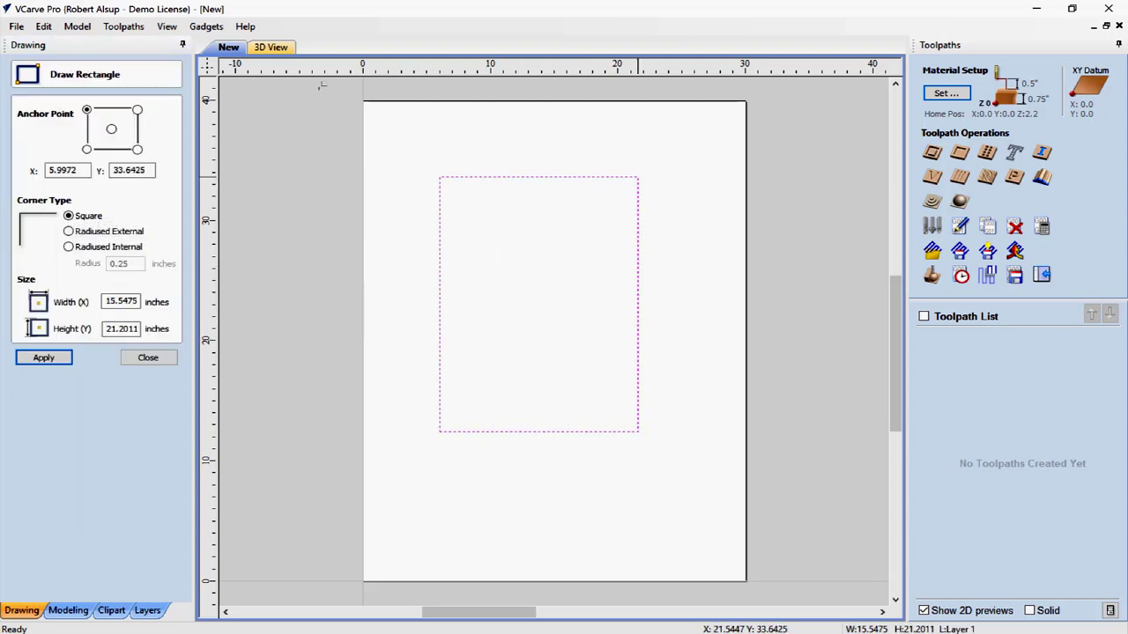
double_click(136, 301)
text(2)
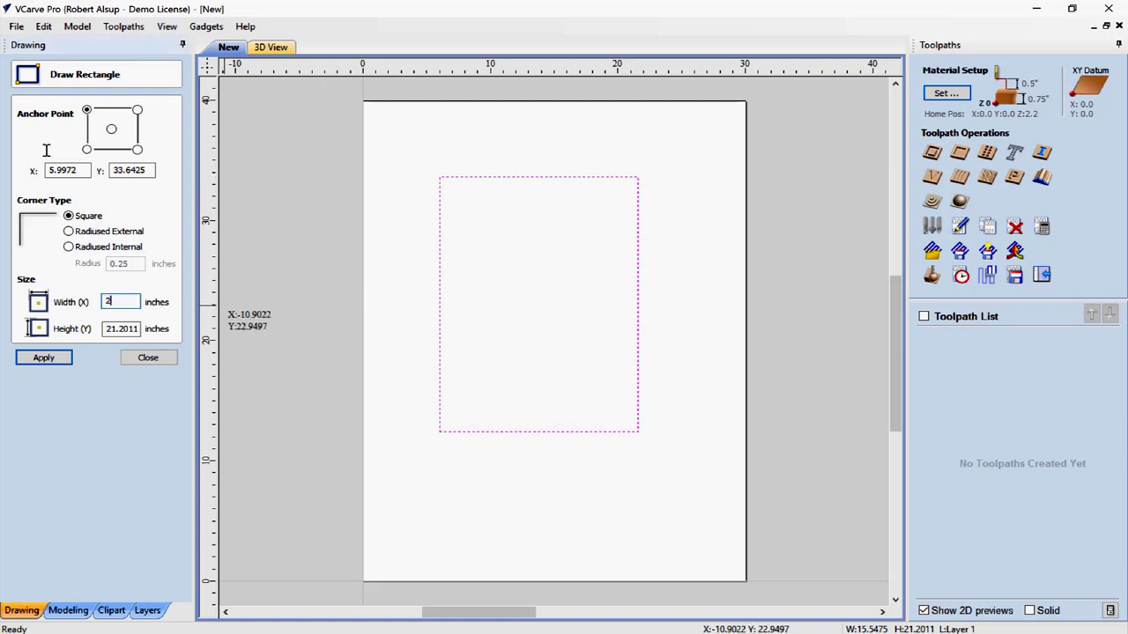
double_click(138, 328)
text(3)
click(44, 358)
click(149, 358)
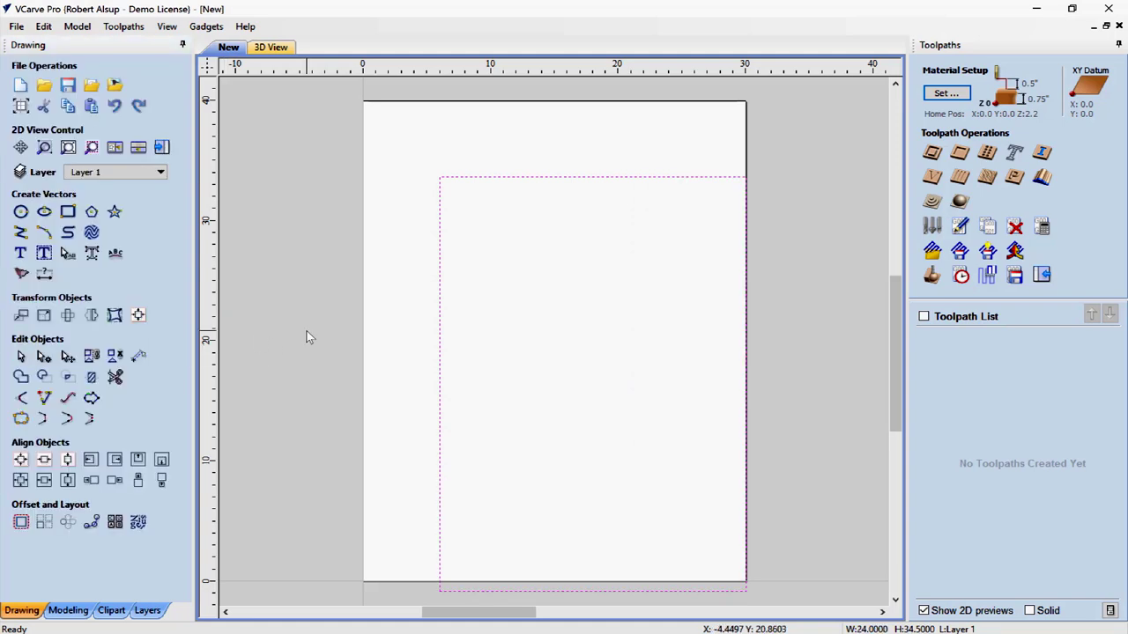
Center the large rectangle in the material both horizontally and vertically, and deselect it
click(403, 323)
click(441, 333)
click(428, 196)
click(484, 178)
click(20, 459)
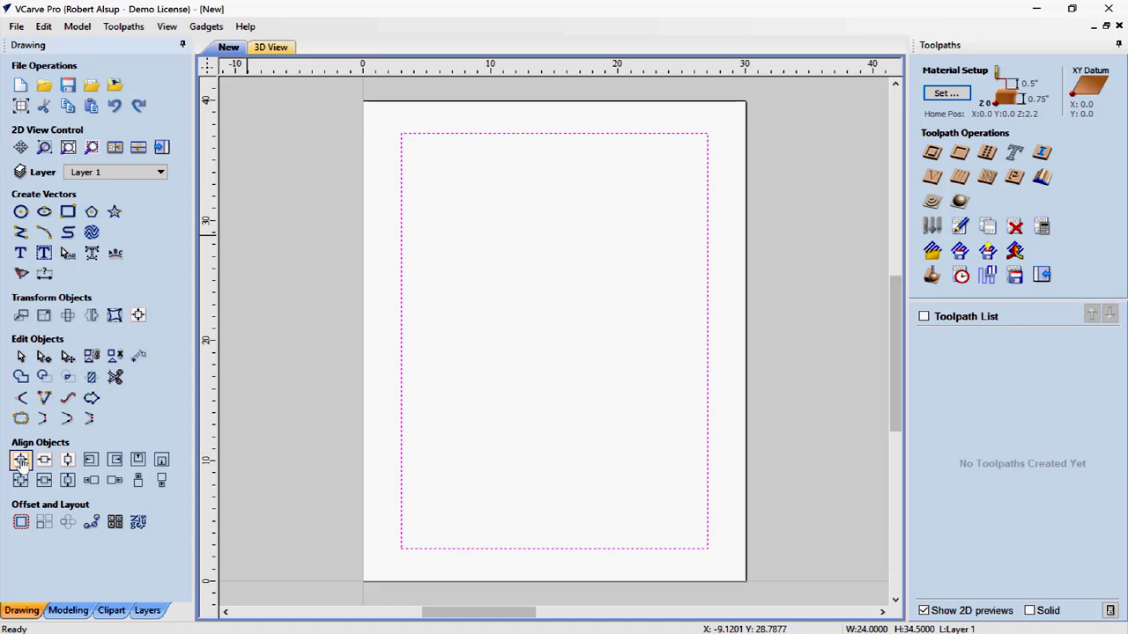
click(282, 423)
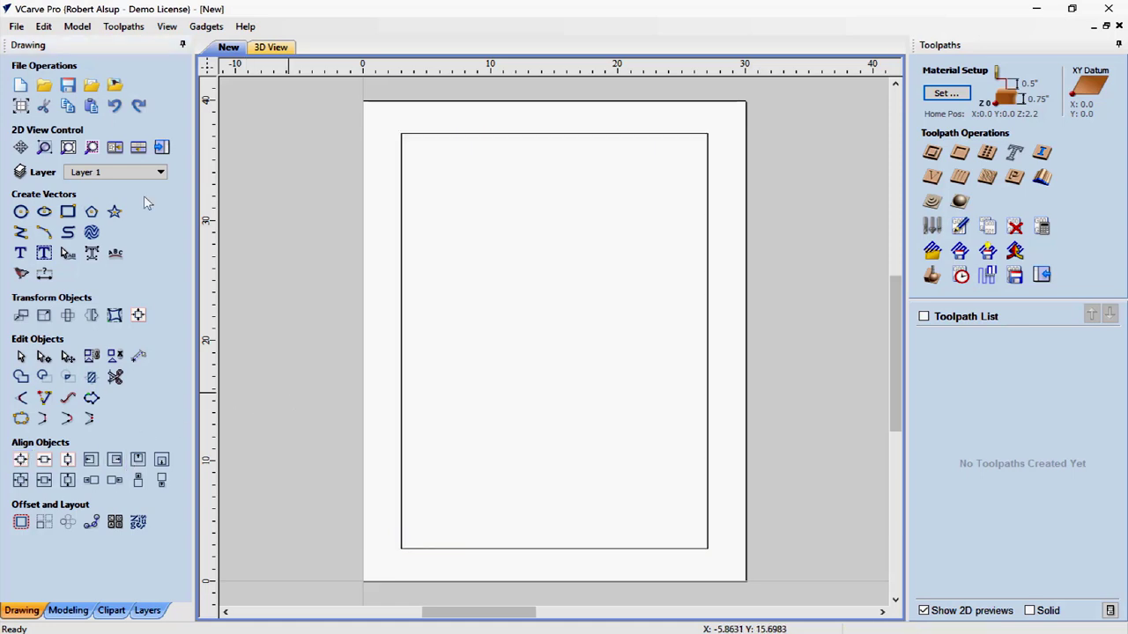
Try moving and scaling the large rectangle freehand with its transform handles, and undo both changes
click(401, 361)
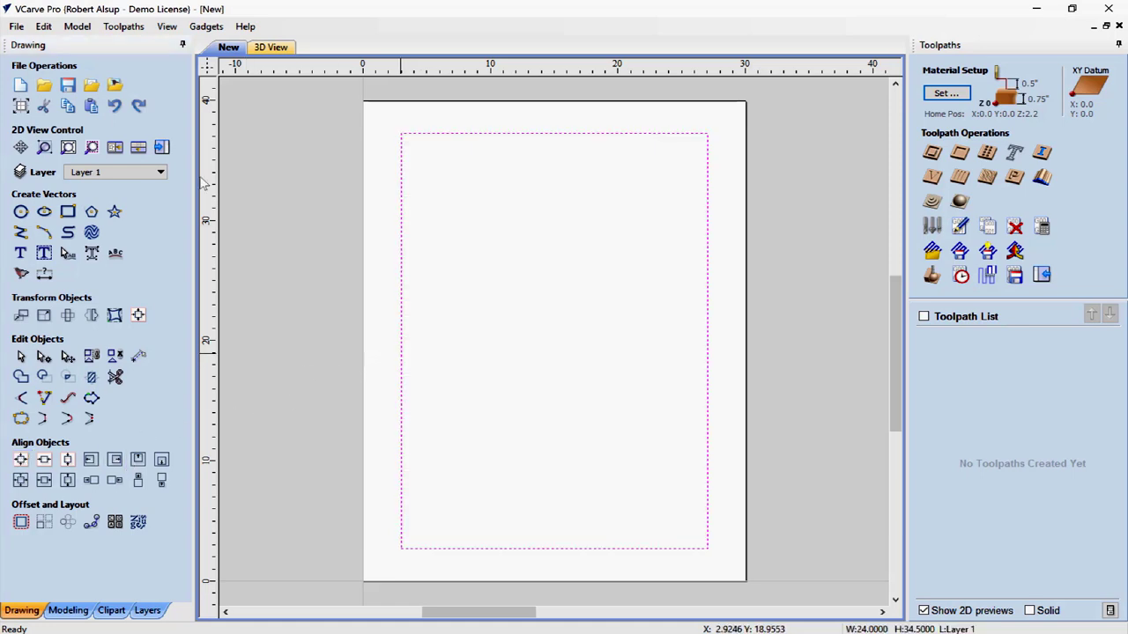
key(t)
mouse_move(555, 340)
mouse_down()
mouse_move(509, 366)
mouse_move(521, 327)
mouse_move(537, 338)
mouse_up()
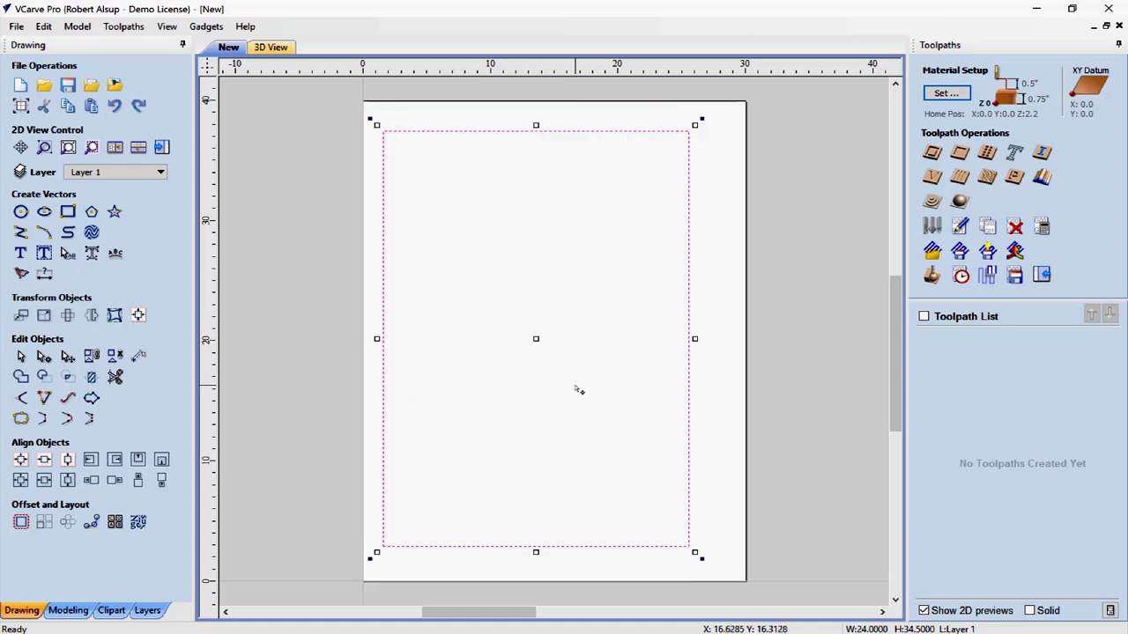
mouse_move(695, 126)
mouse_down()
mouse_move(652, 147)
mouse_move(684, 142)
mouse_up()
click(352, 104)
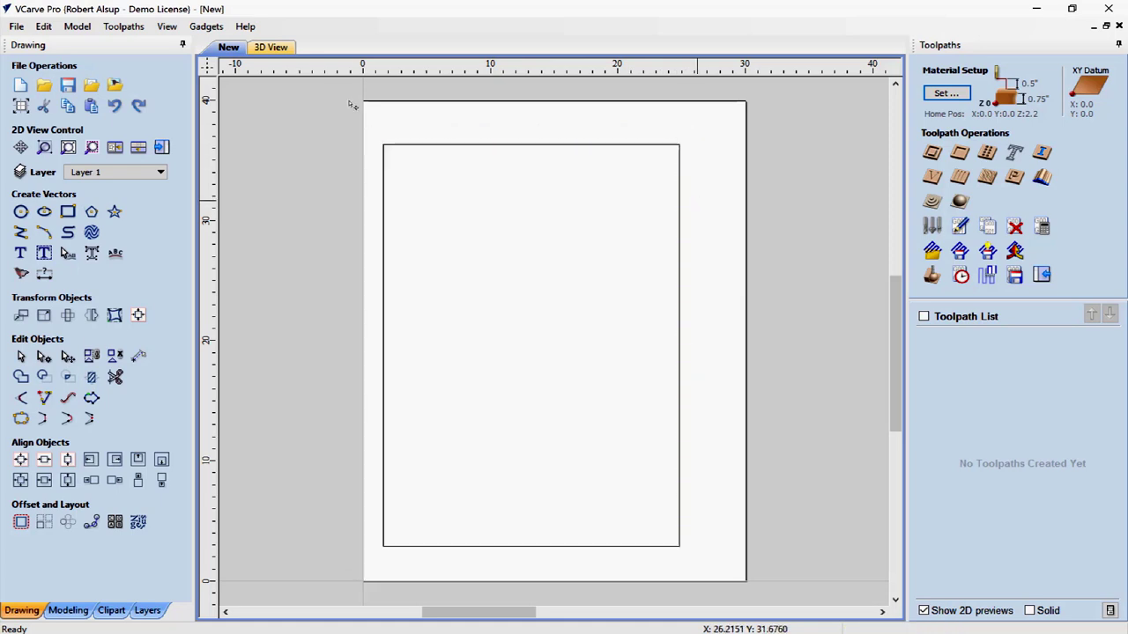
key(ctrl+z)
key(ctrl+z)
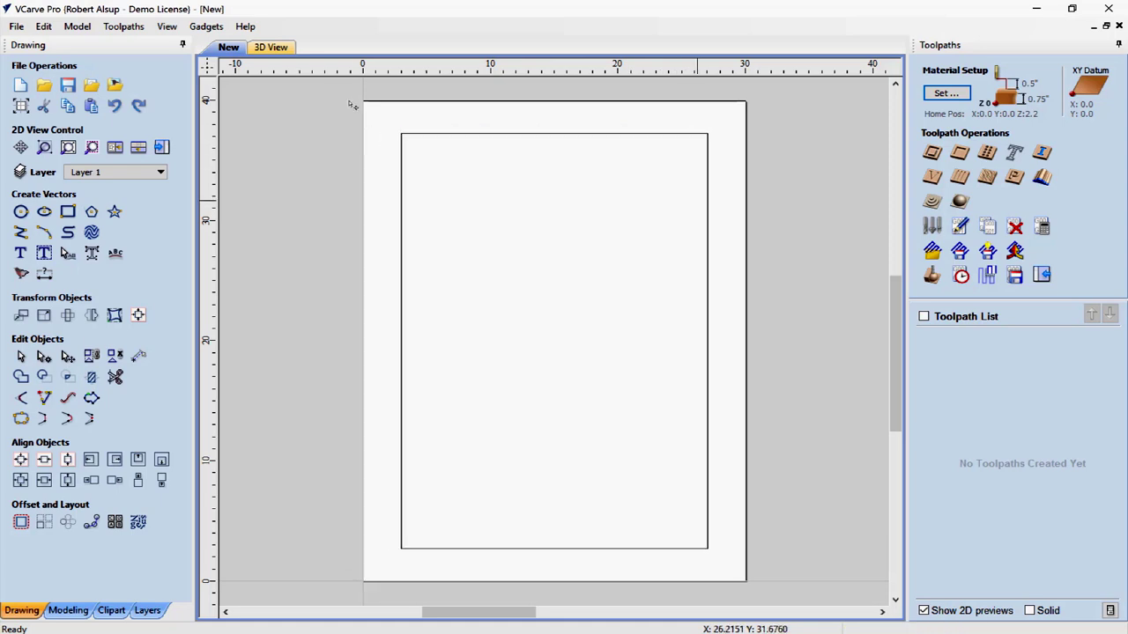
Open the size settings of the large rectangle to check its width and height
click(401, 318)
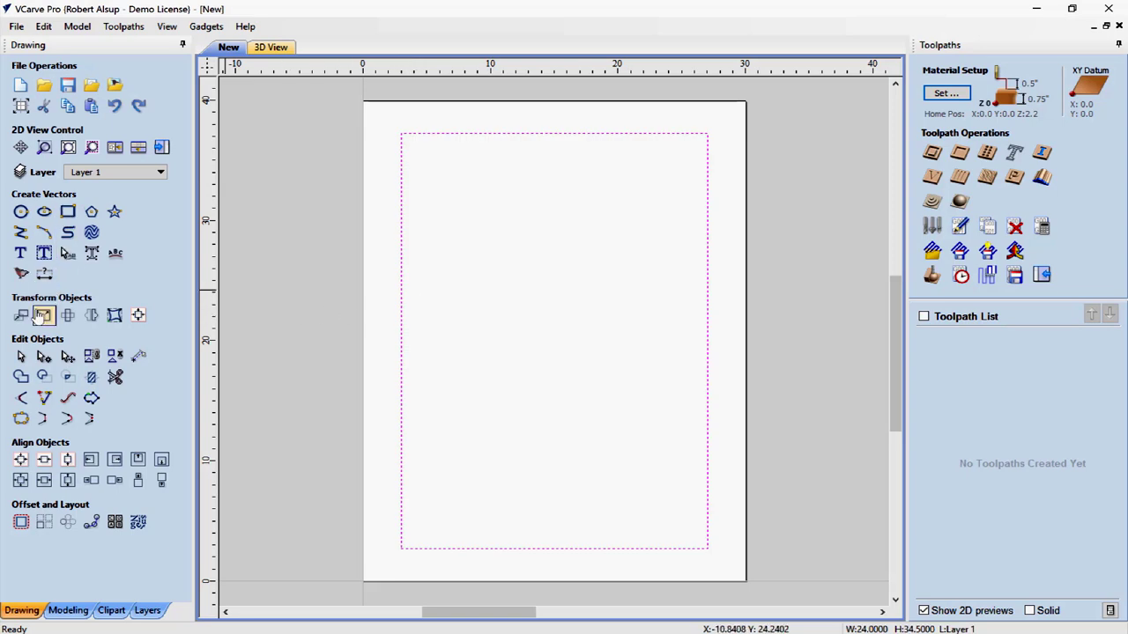
click(41, 314)
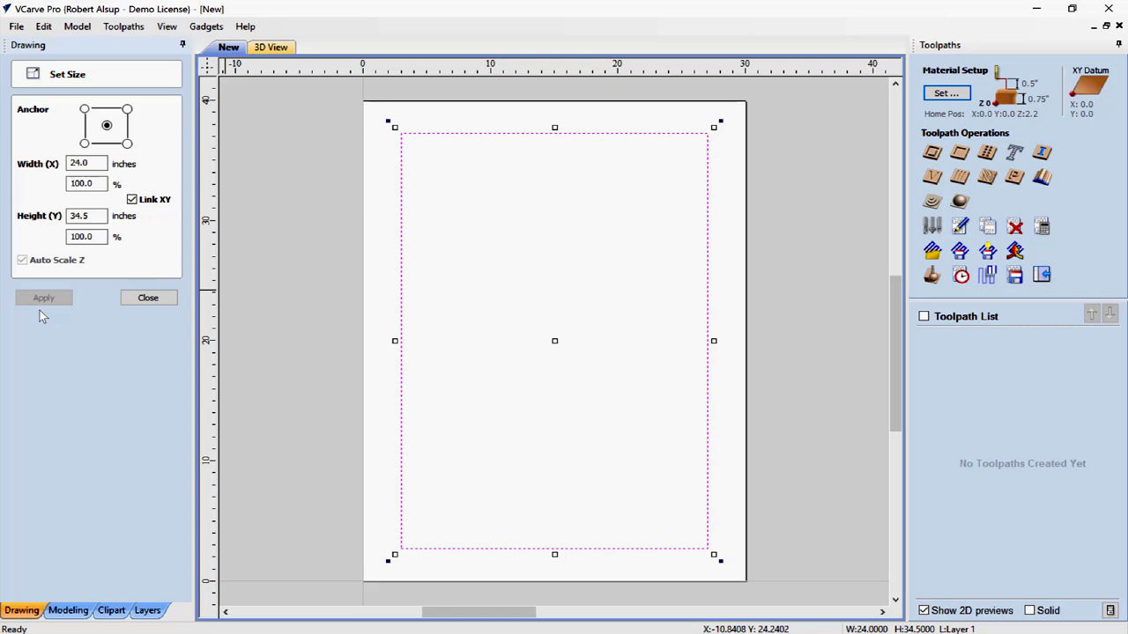
click(92, 217)
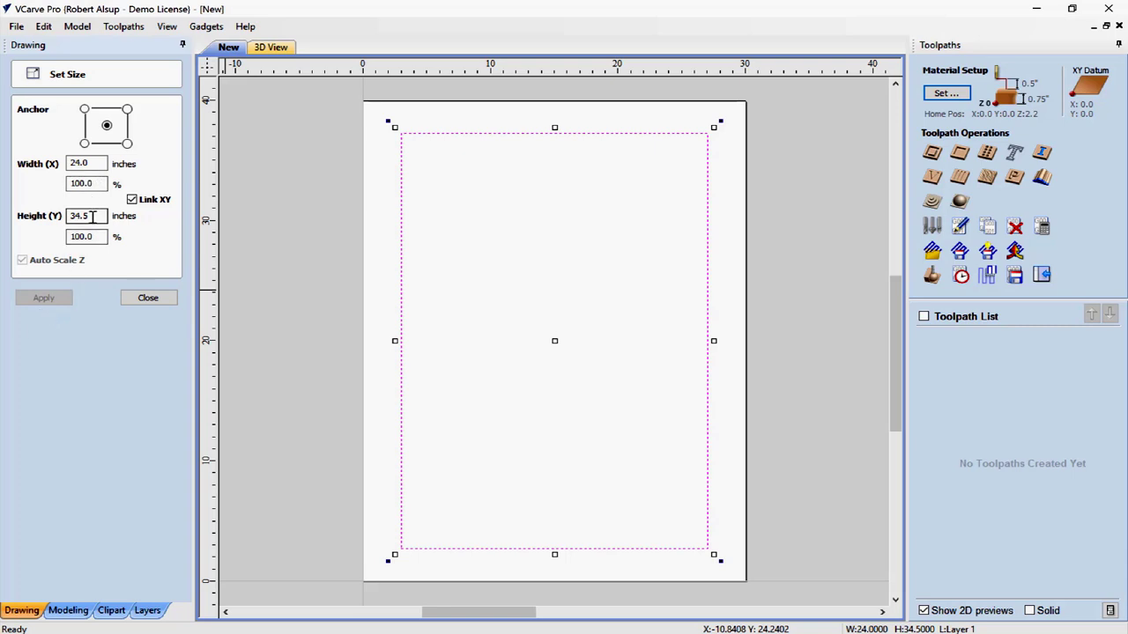
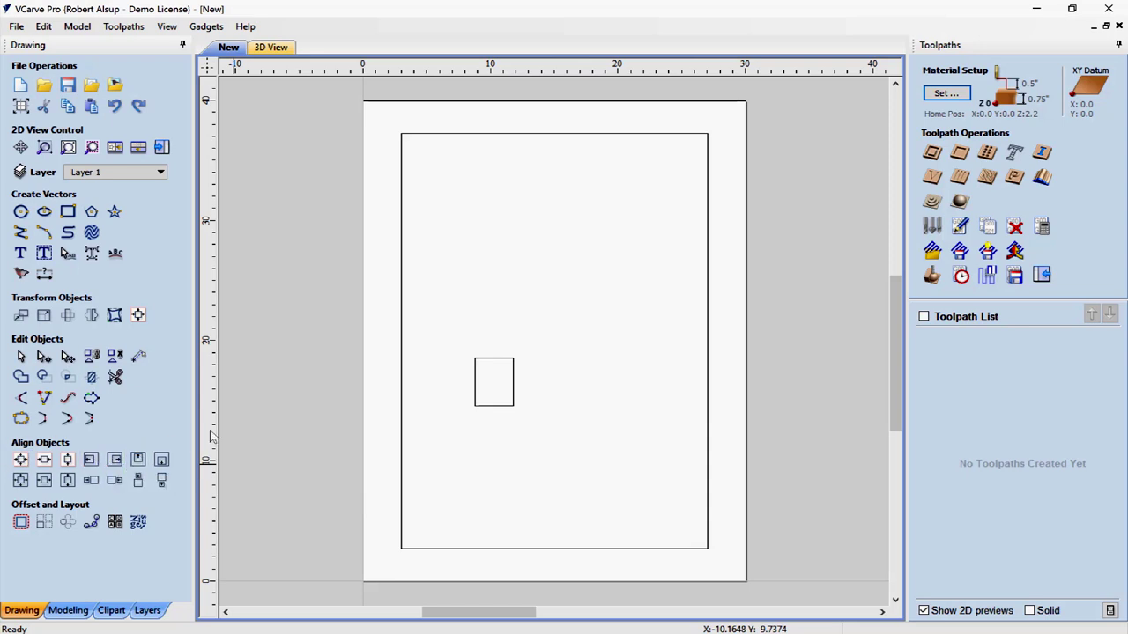
Align the small rectangle to the inside right and bottom edges of the large rectangle
click(481, 396)
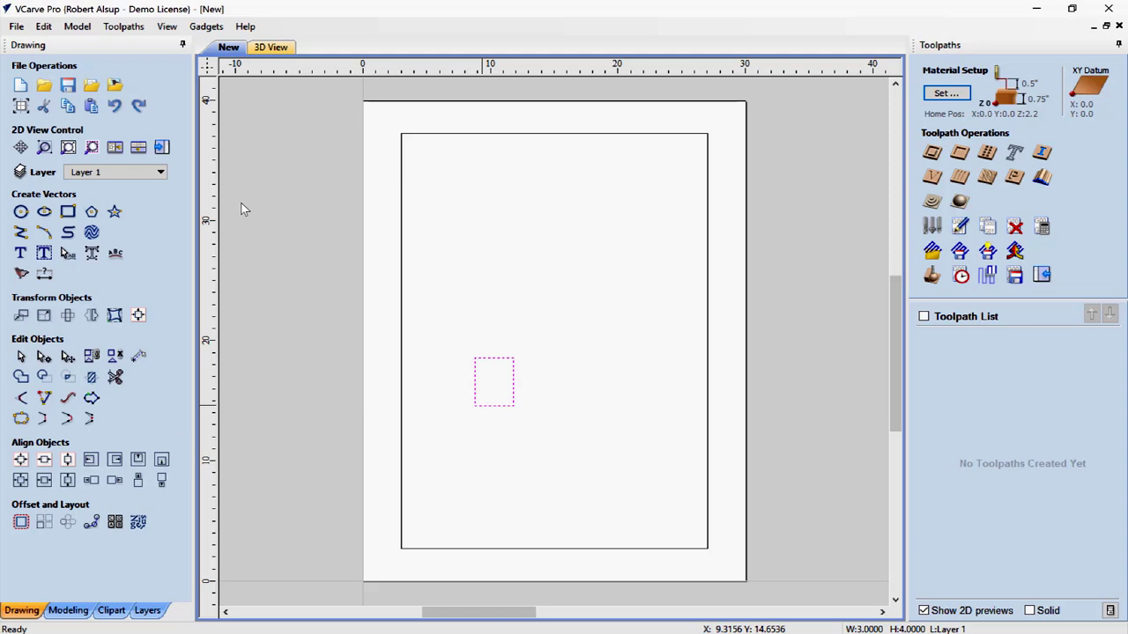
shift+click(709, 432)
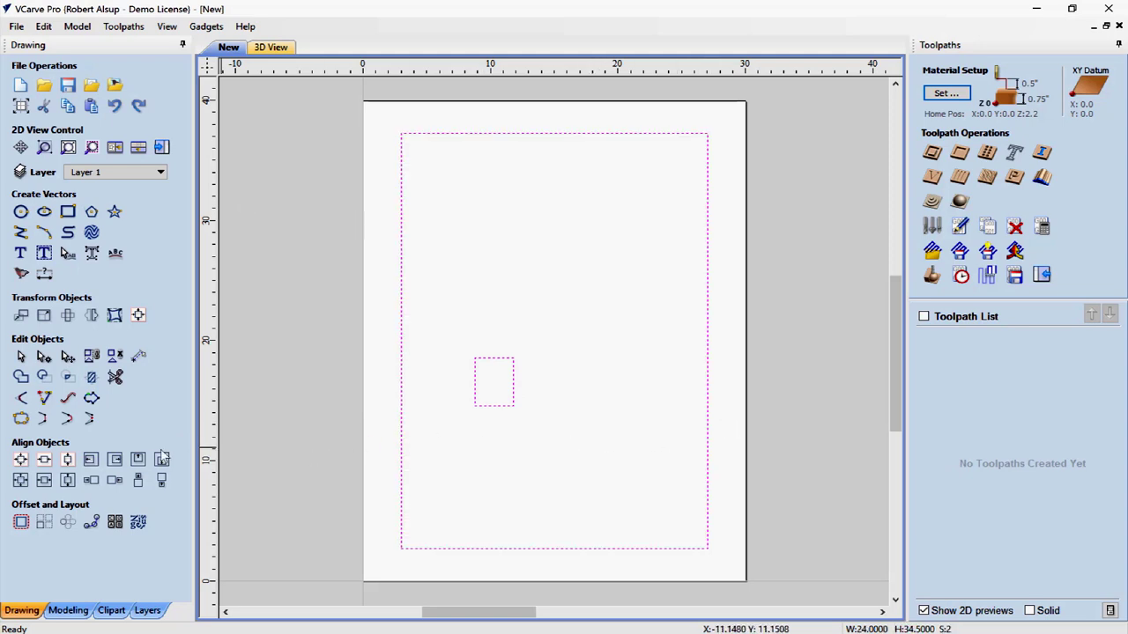
click(114, 460)
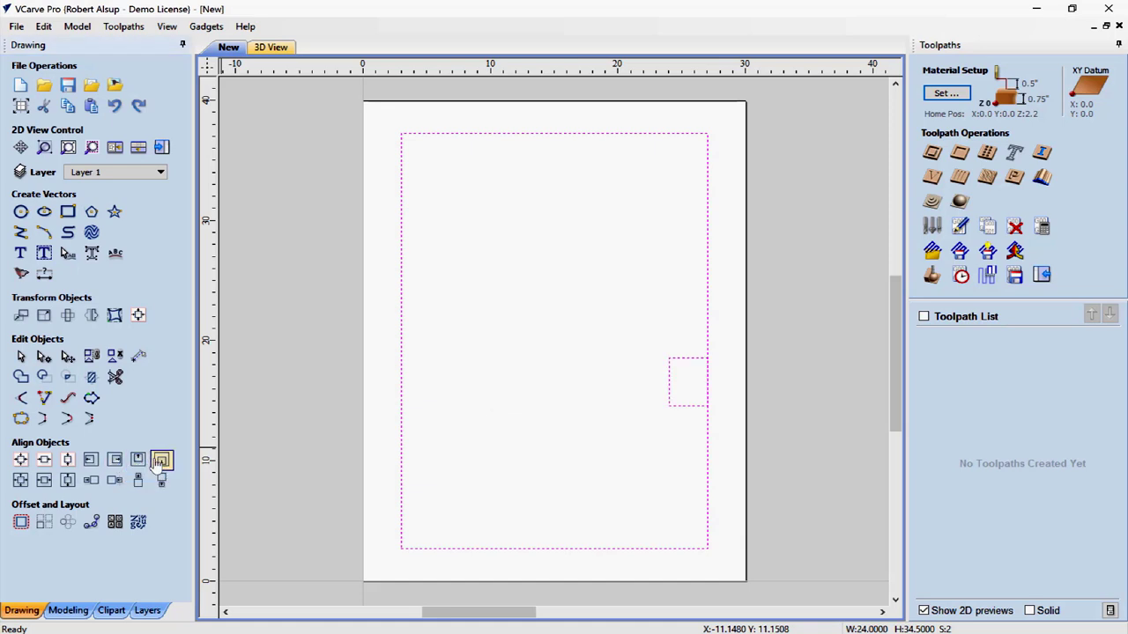
click(161, 460)
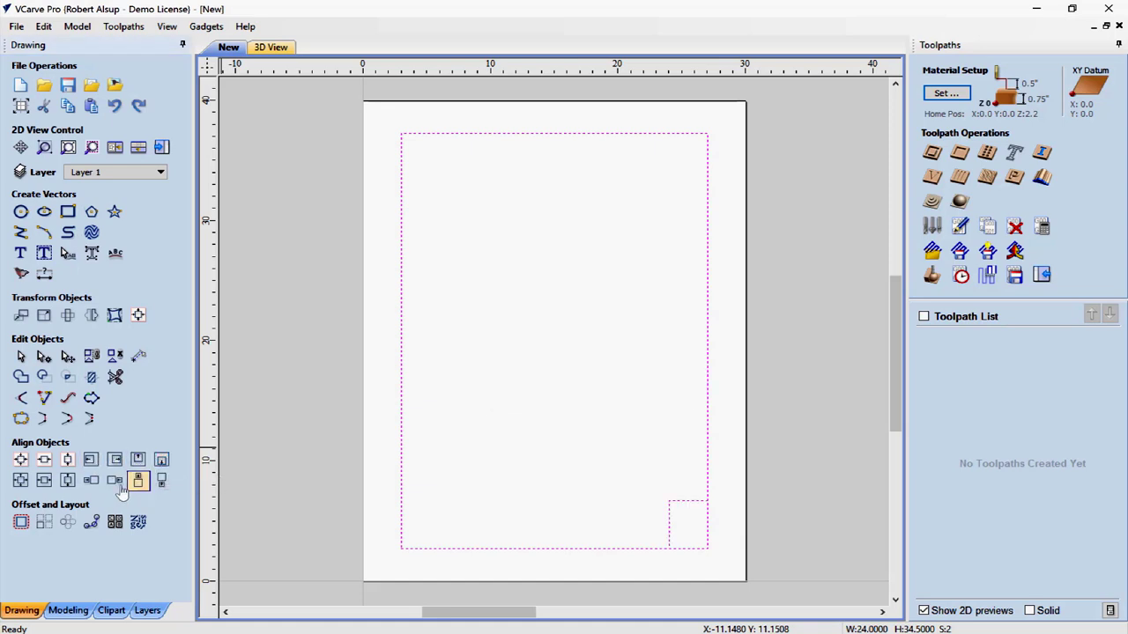
click(579, 420)
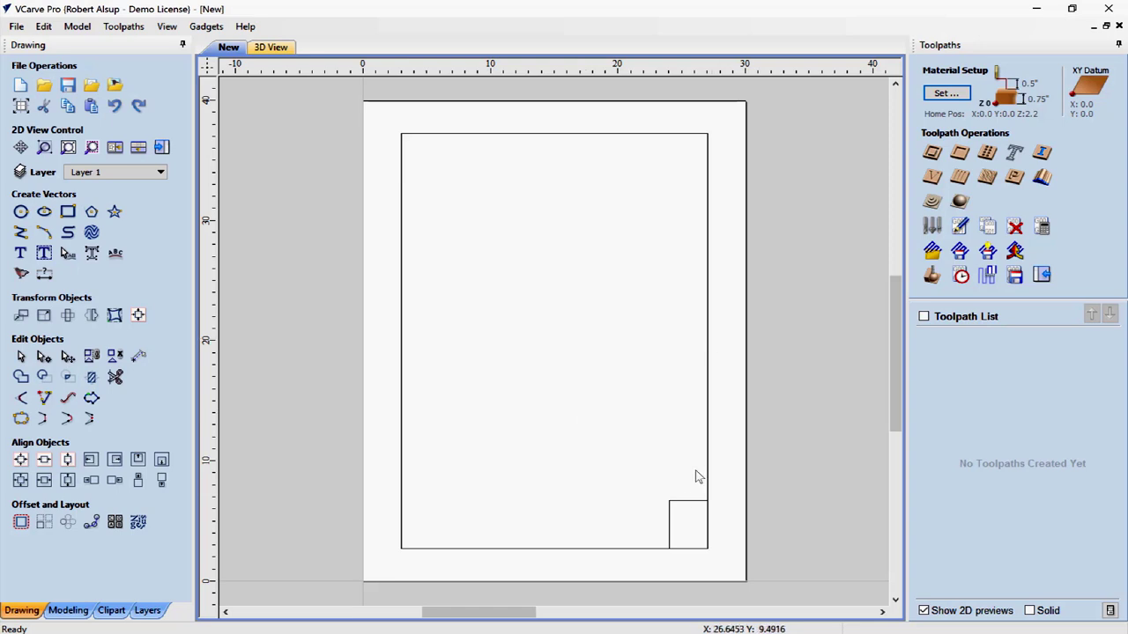
Subtract the small corner rectangle from the large rectangle to cut a notch into the panel outline
click(708, 435)
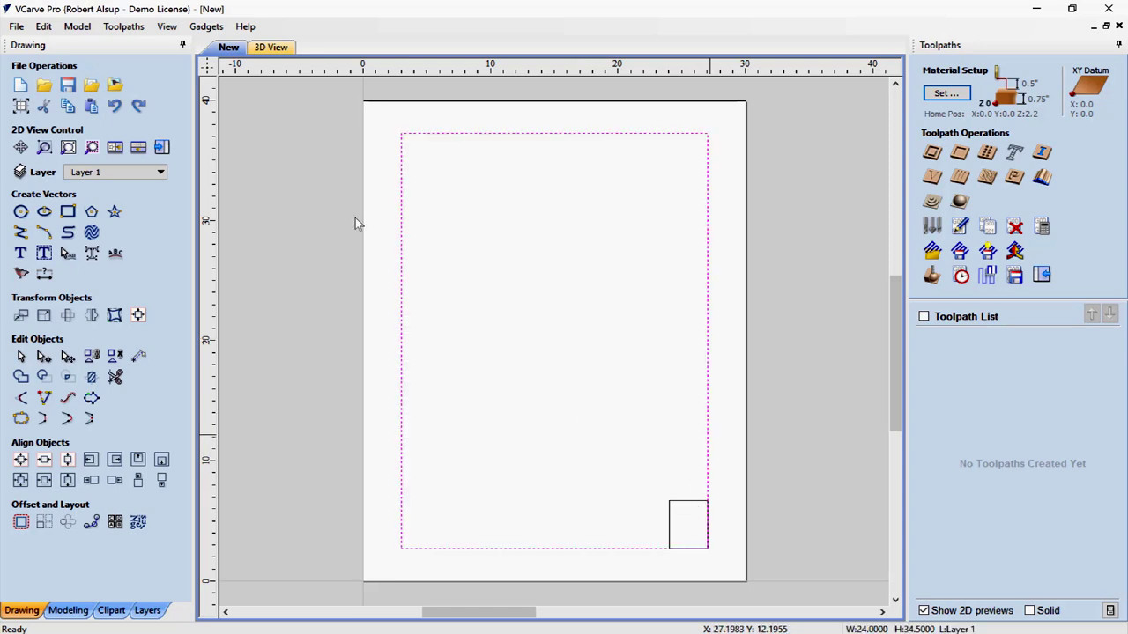
shift+click(673, 507)
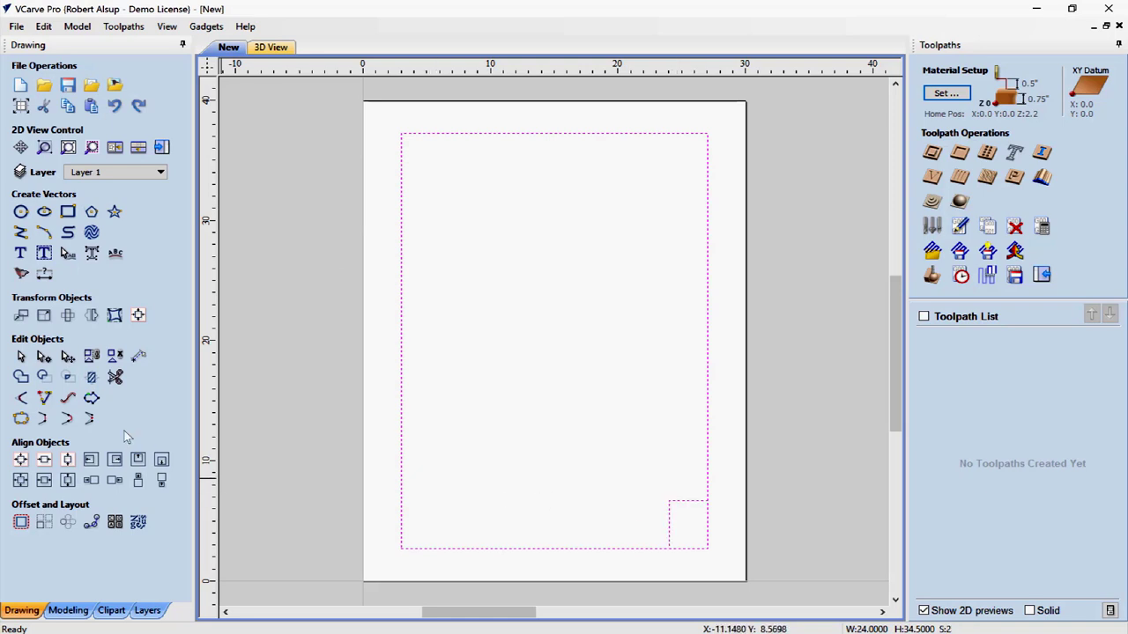
click(45, 376)
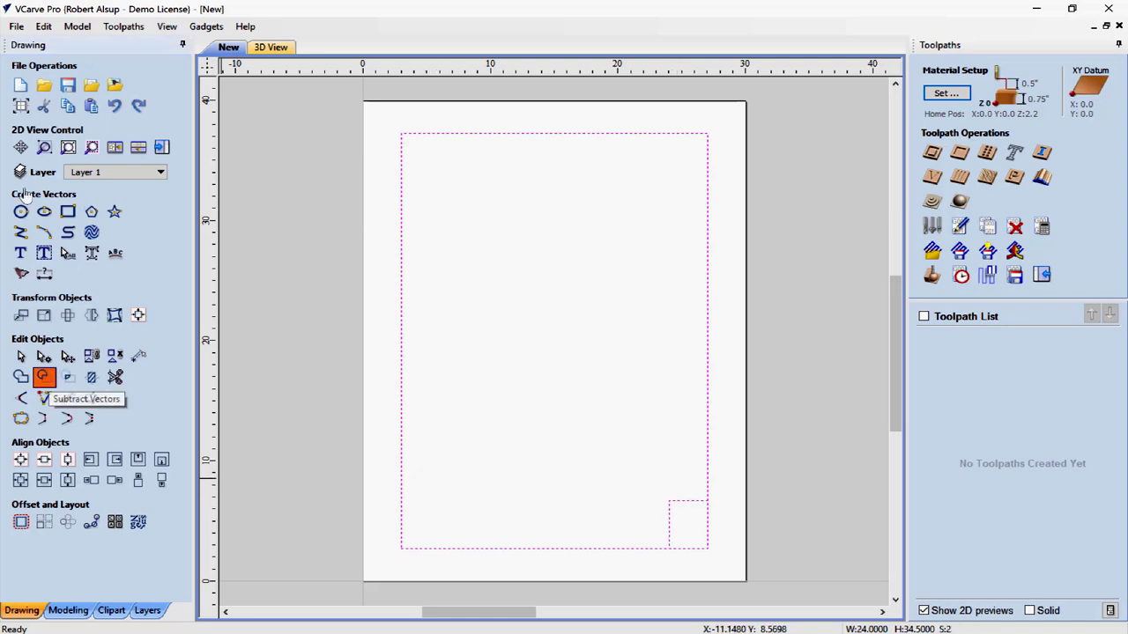
click(343, 402)
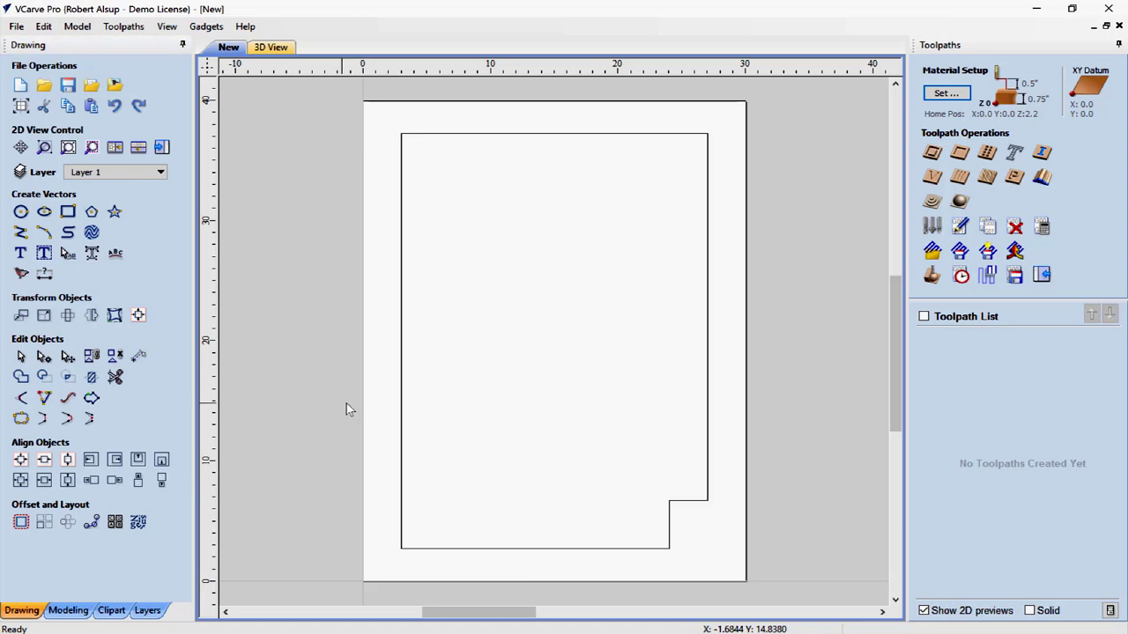
click(400, 405)
Draw a square-cornered rectangle 4 inches wide and 0.75 inches high inside the panel outline
click(68, 213)
drag(479, 320, 541, 292)
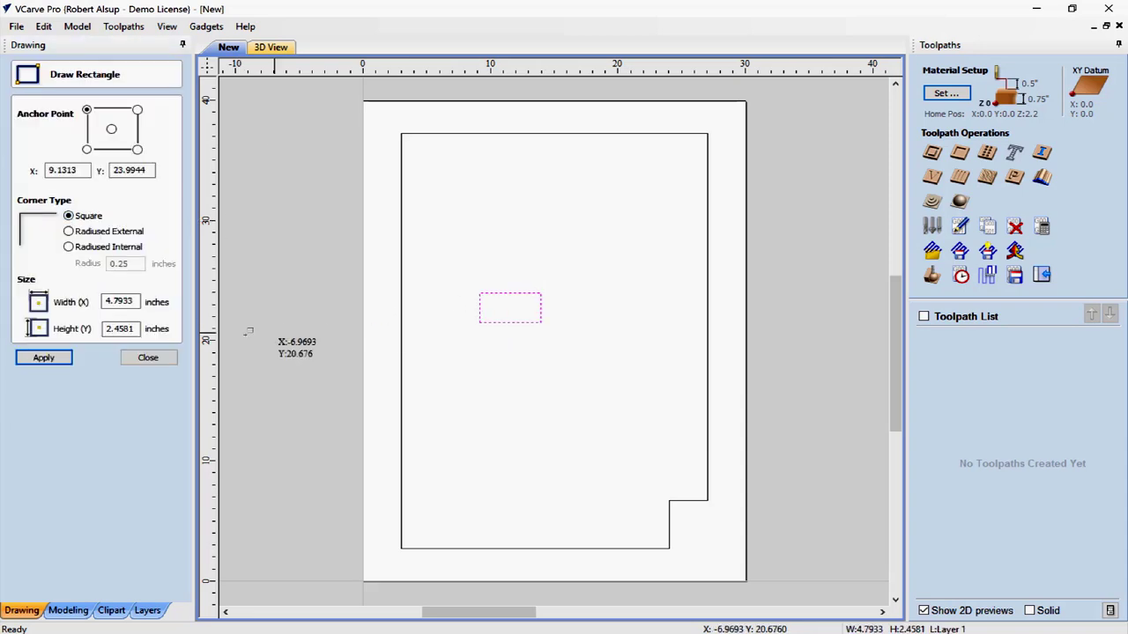
drag(138, 304, 85, 304)
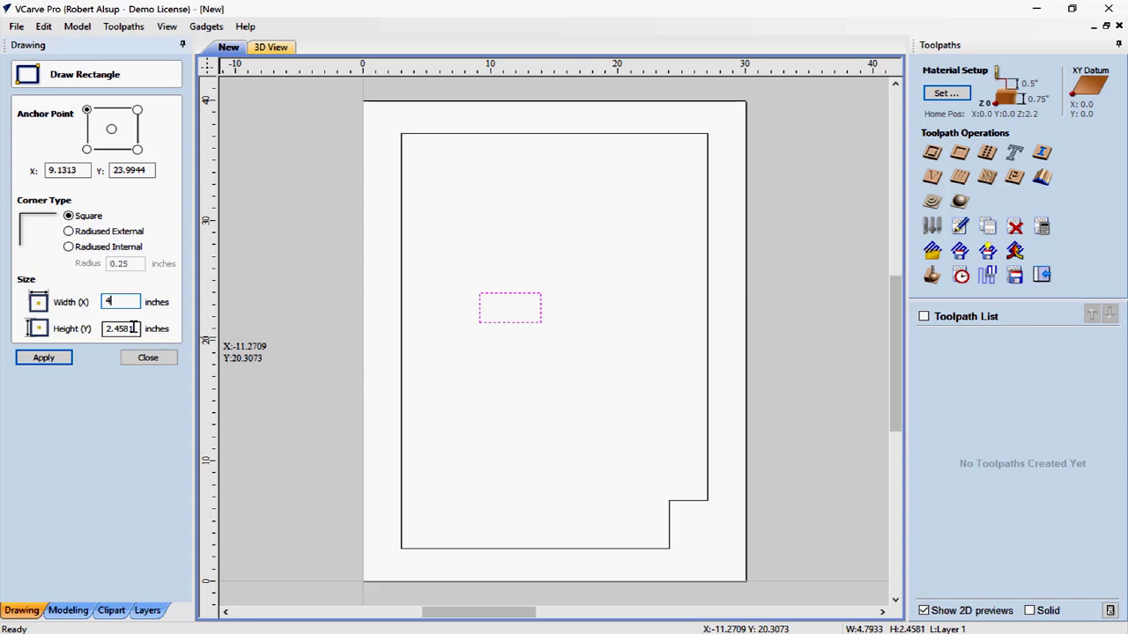
drag(84, 329, 52, 329)
text(.75)
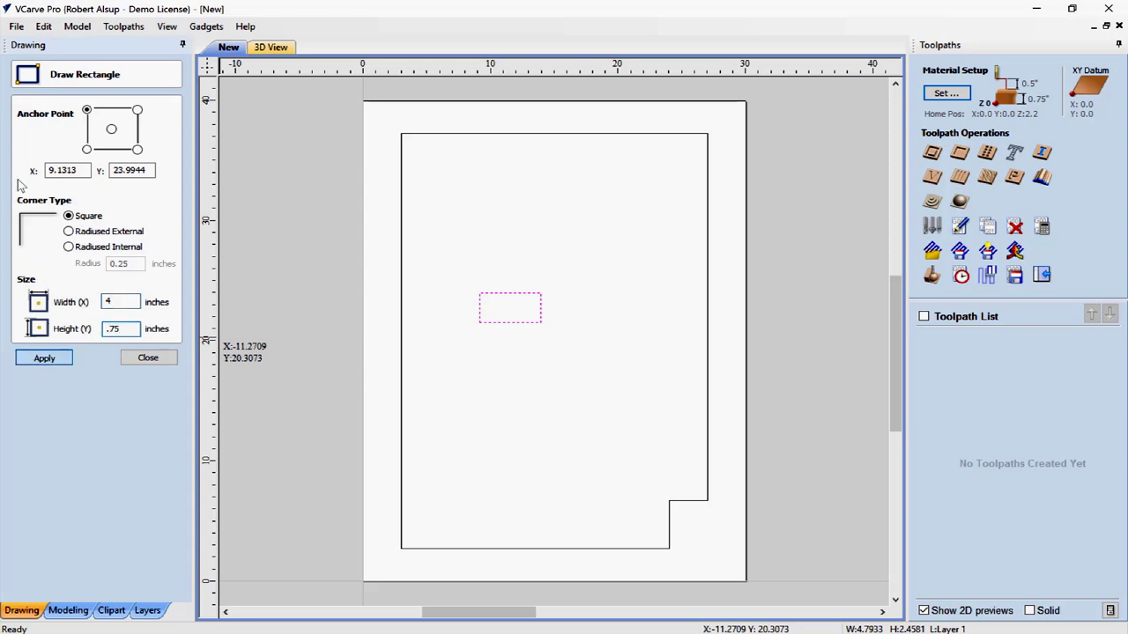
click(40, 359)
click(146, 358)
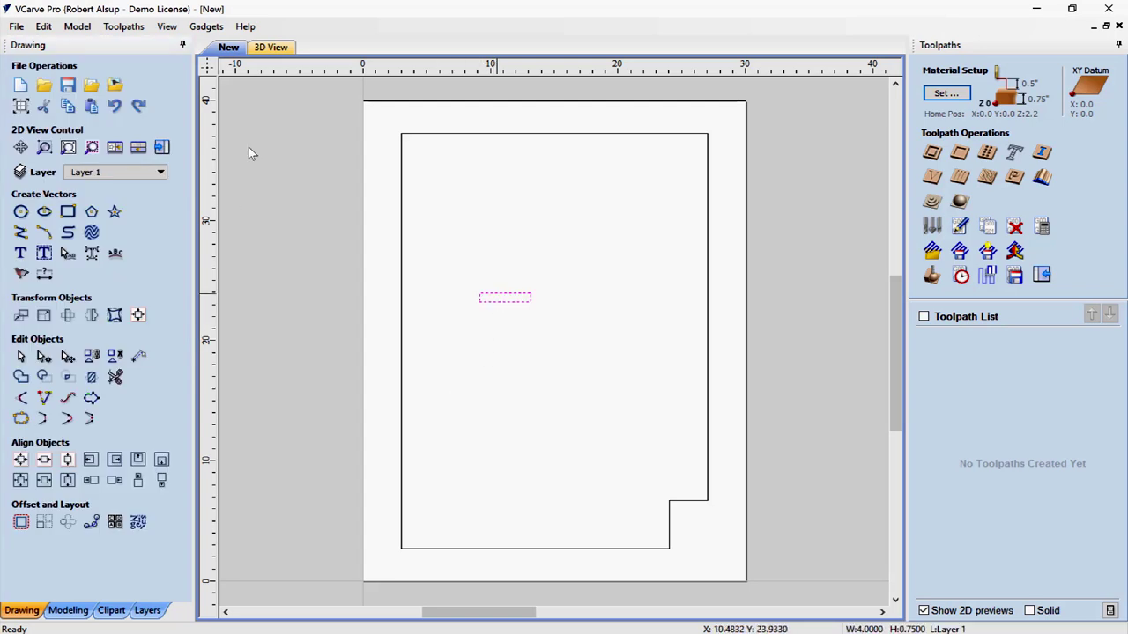
Align the 4 by 0.75 inch rectangle to the inside top and right edges of the panel outline
shift+click(403, 300)
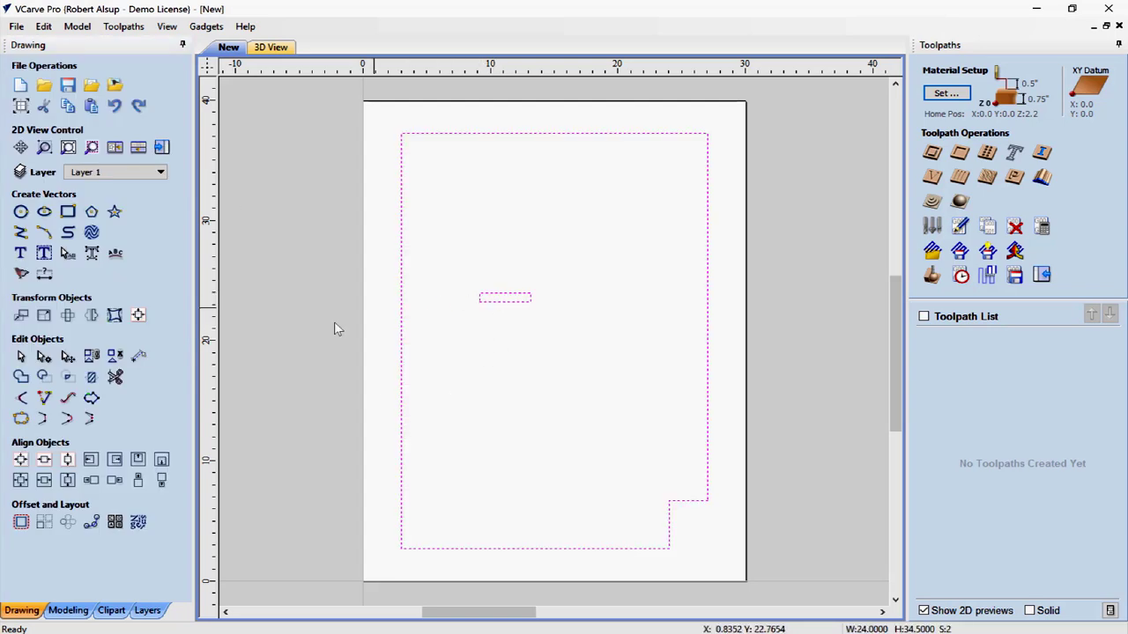
click(138, 460)
click(115, 459)
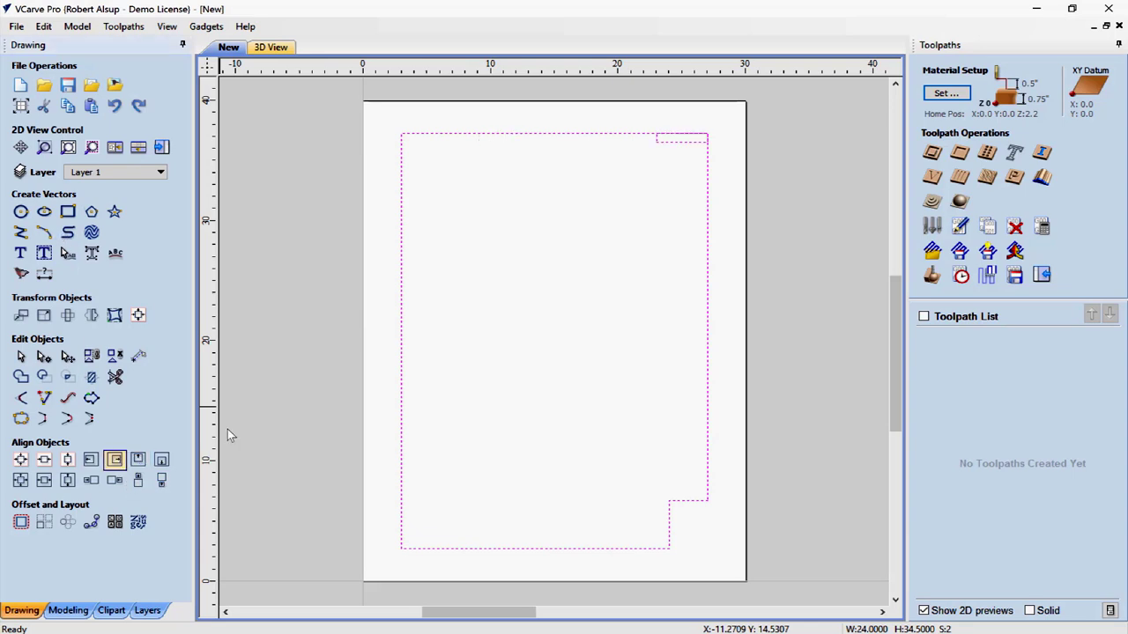
click(508, 285)
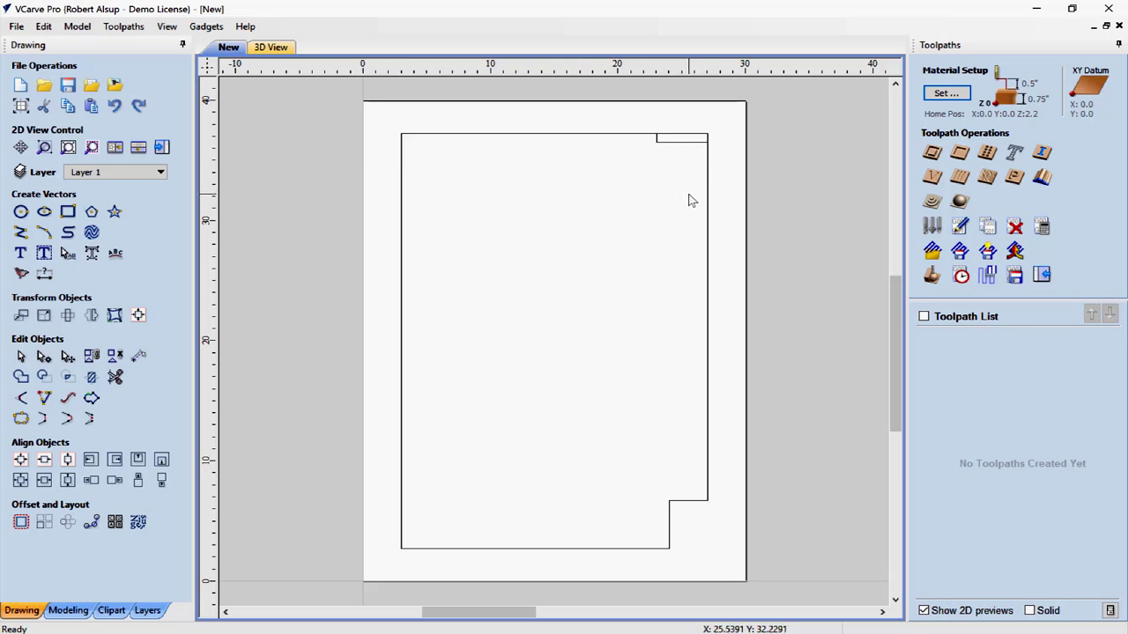
Copy the 4 by 0.75 inch rectangle in the panel's top right corner and paste a duplicate in place
click(667, 143)
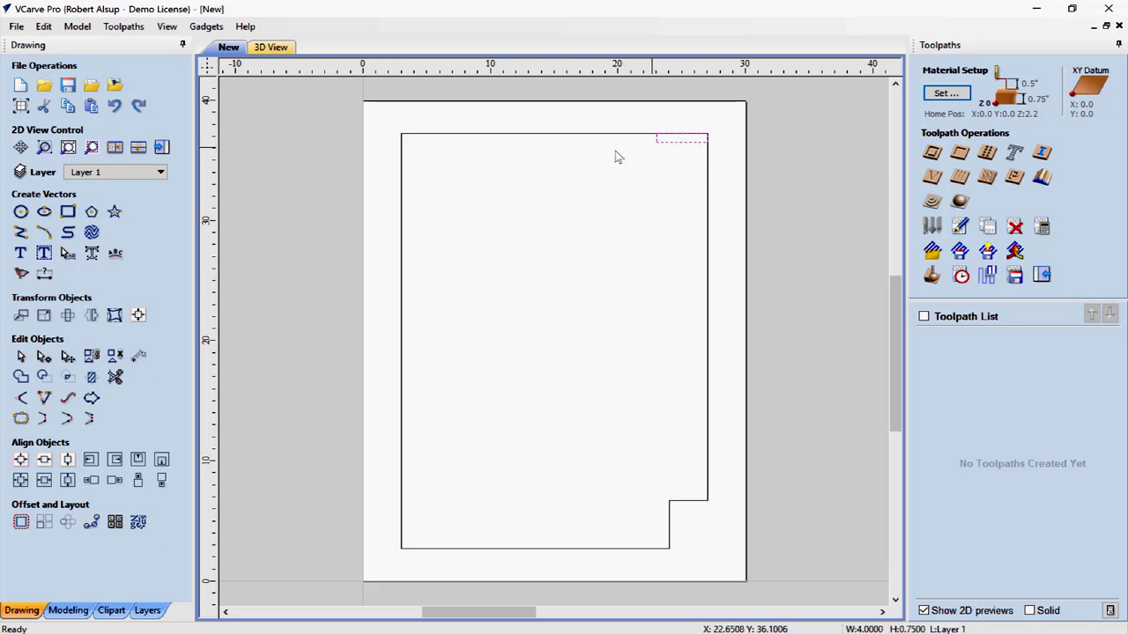
right_click(589, 159)
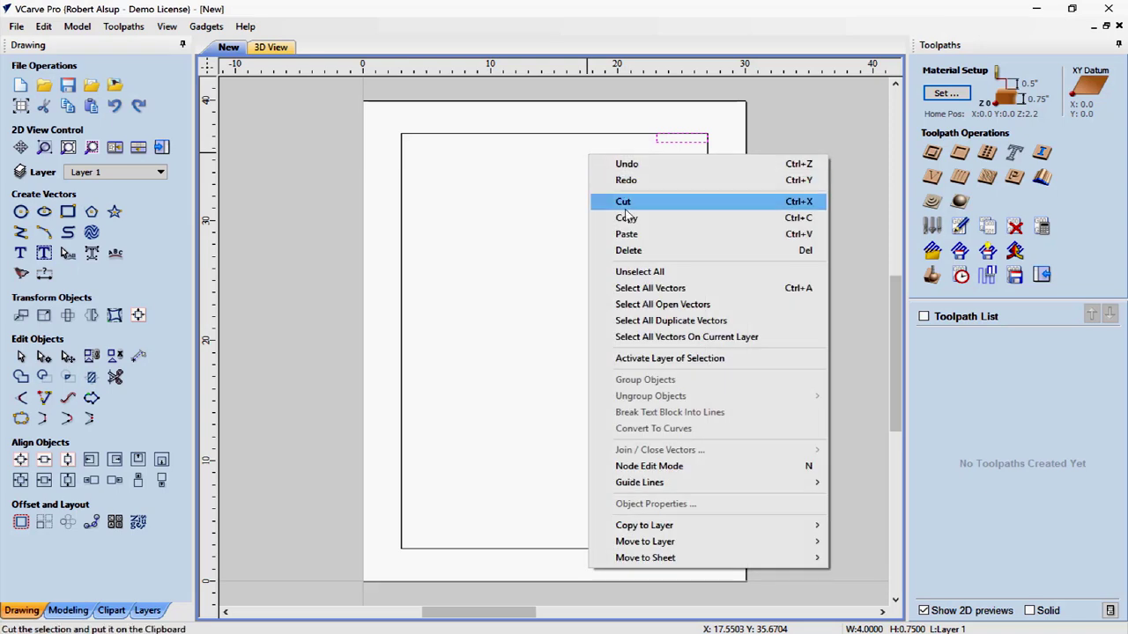
click(614, 216)
right_click(593, 190)
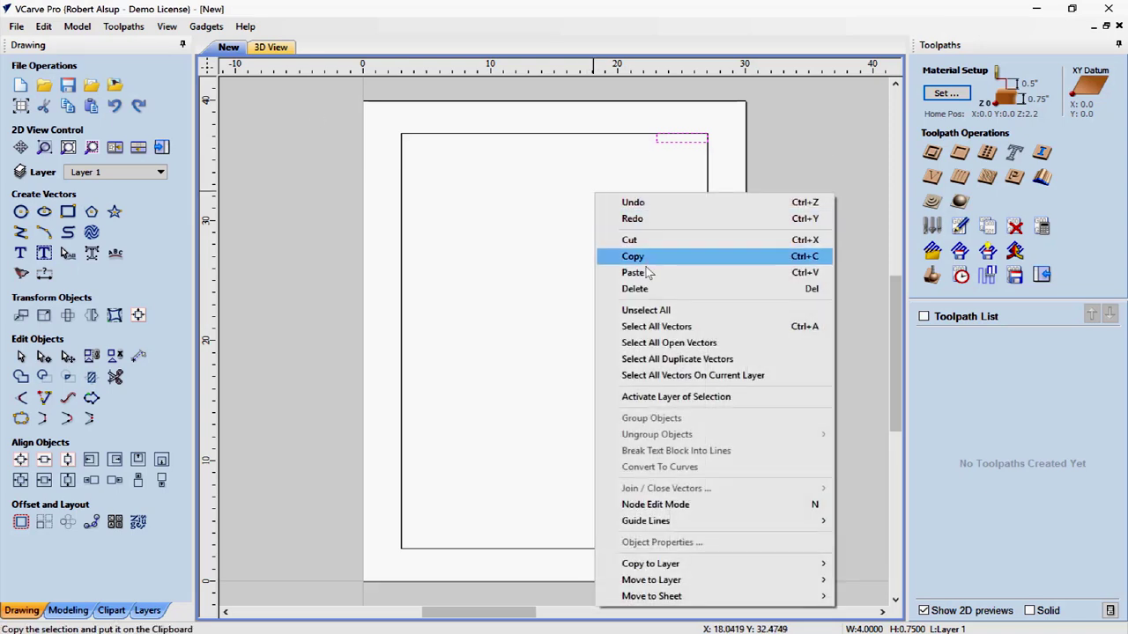
click(616, 270)
Move the pasted rectangle by a relative offset of -6 inches in Y and deselect it
scroll(687, 162, up, 1)
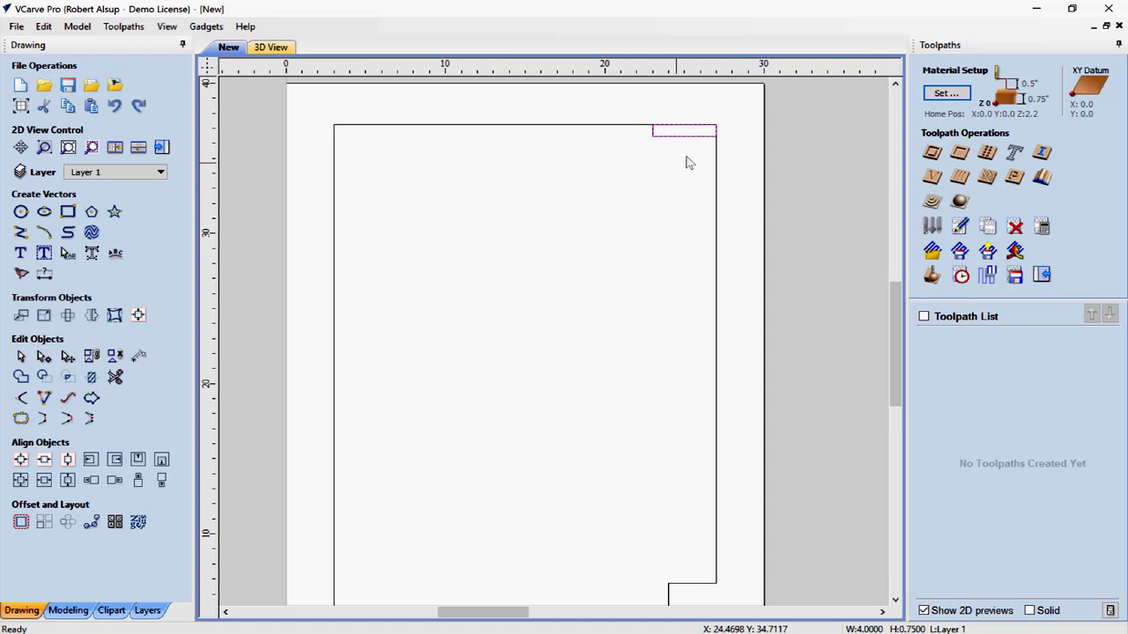
scroll(667, 219, up, 8)
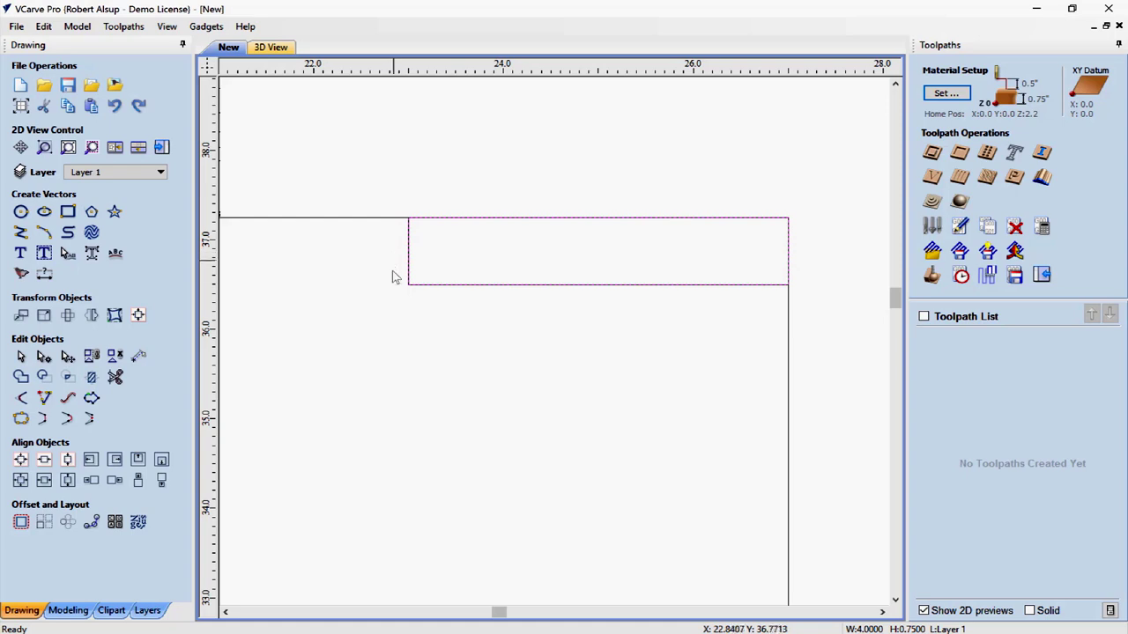
scroll(494, 343, down, 3)
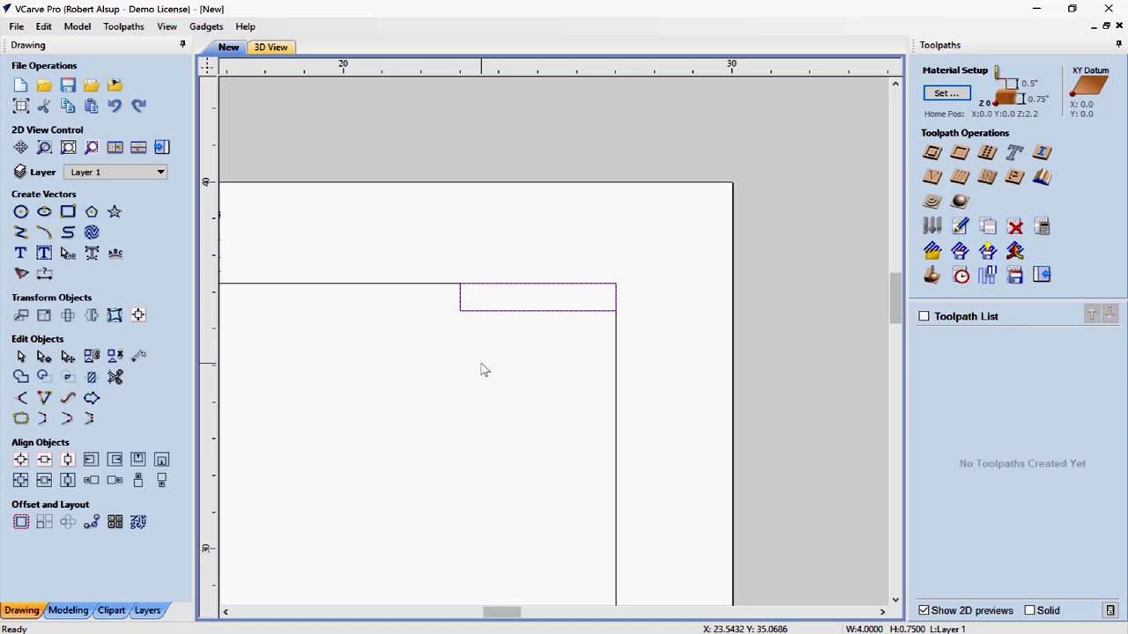
click(21, 315)
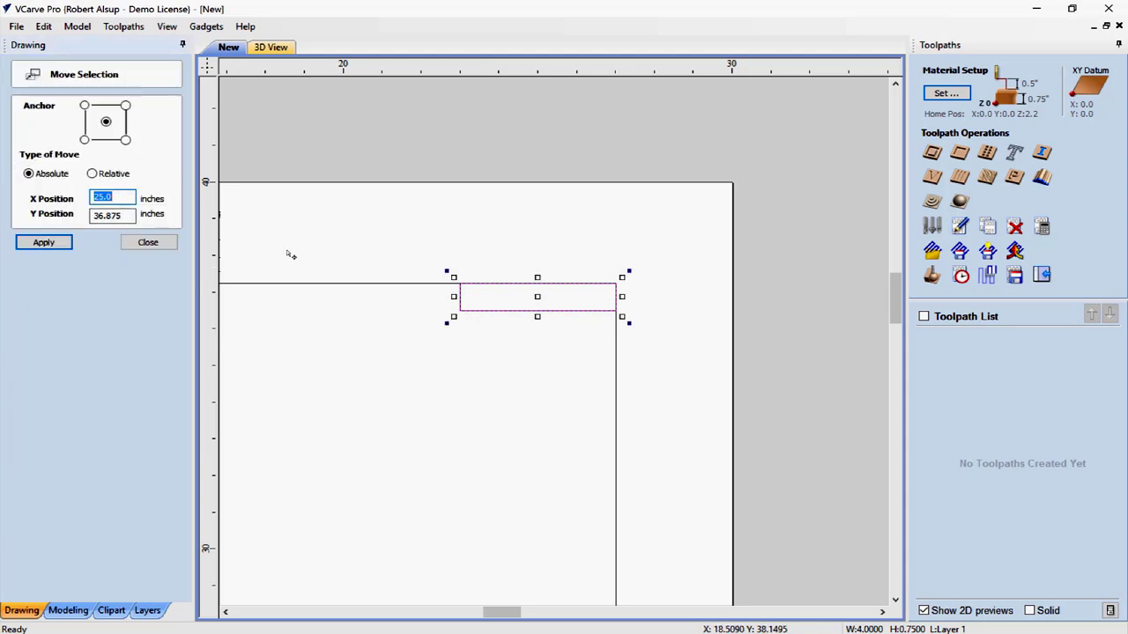
click(93, 175)
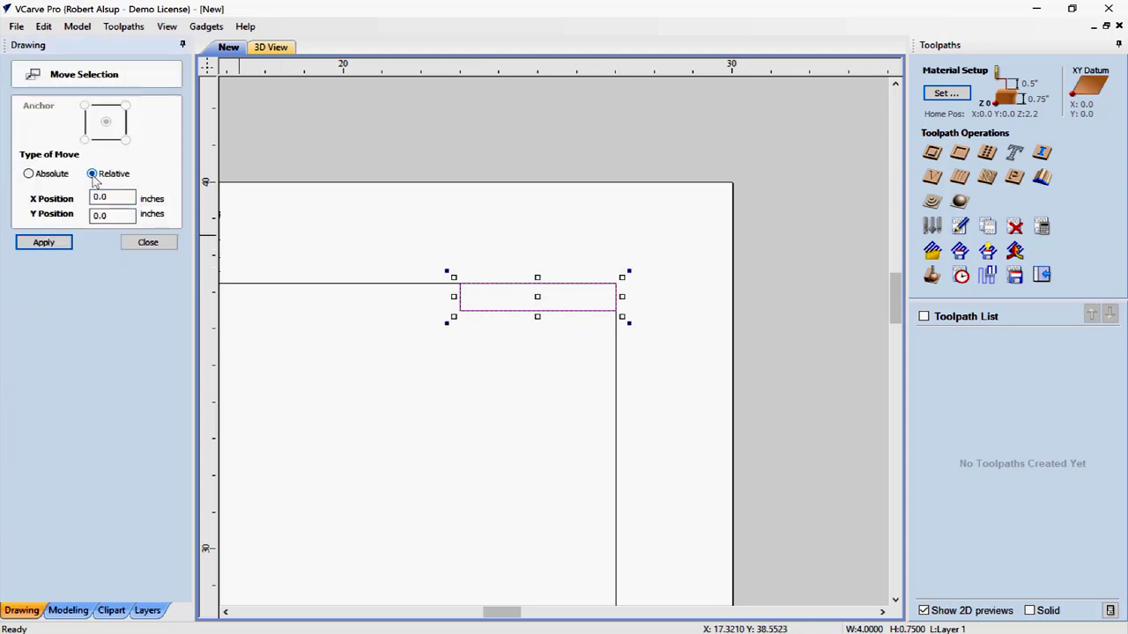
drag(118, 218, 73, 220)
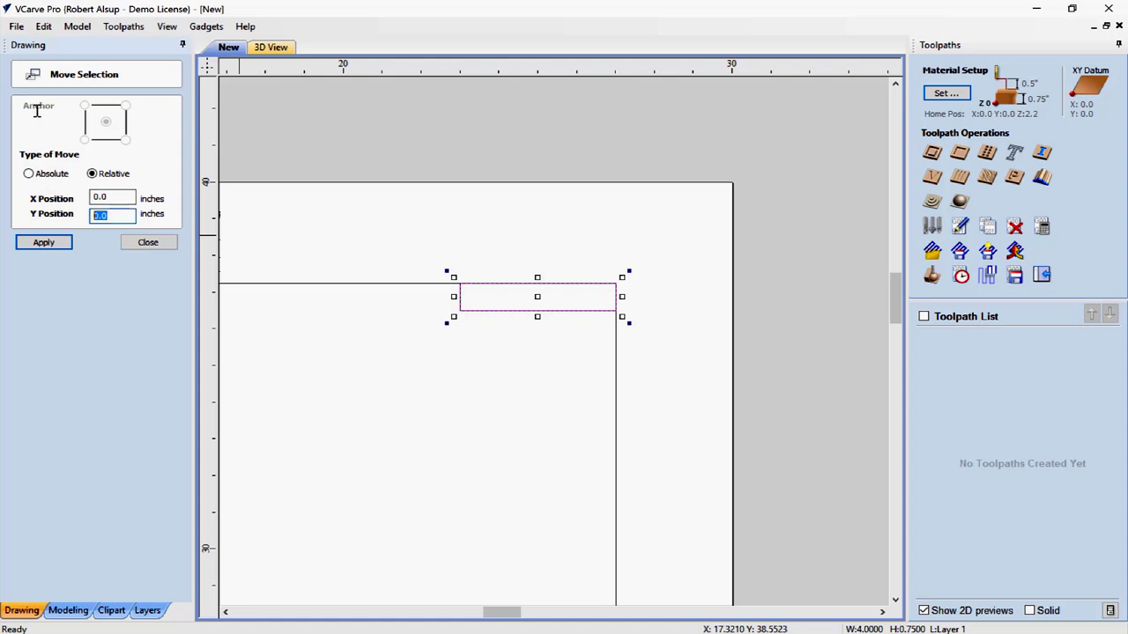
text(-6)
key(Return)
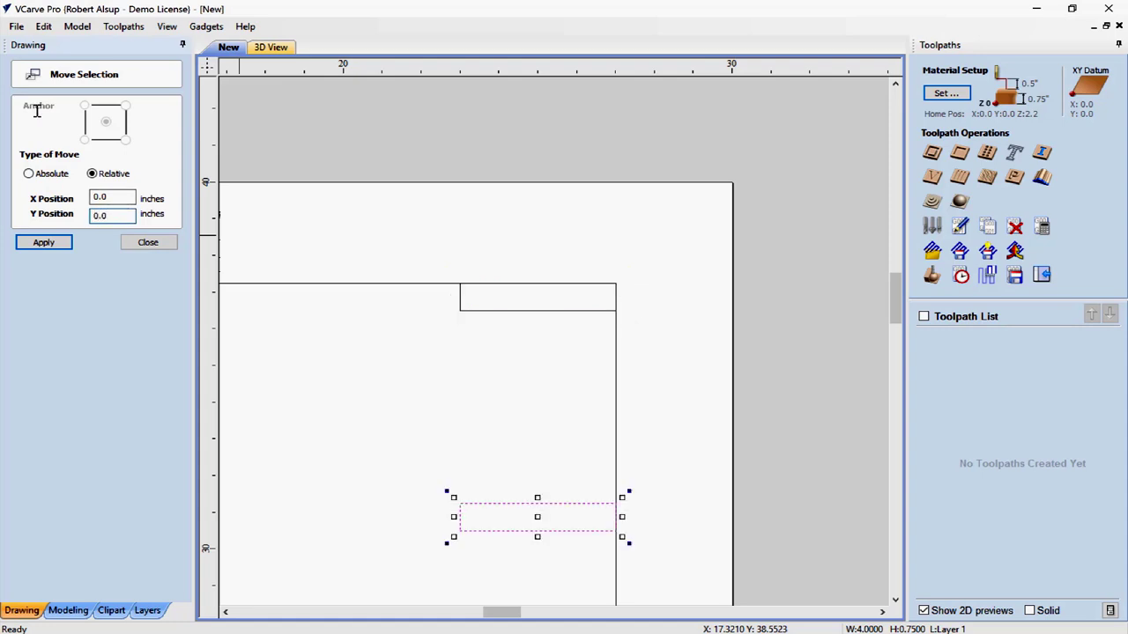
click(141, 243)
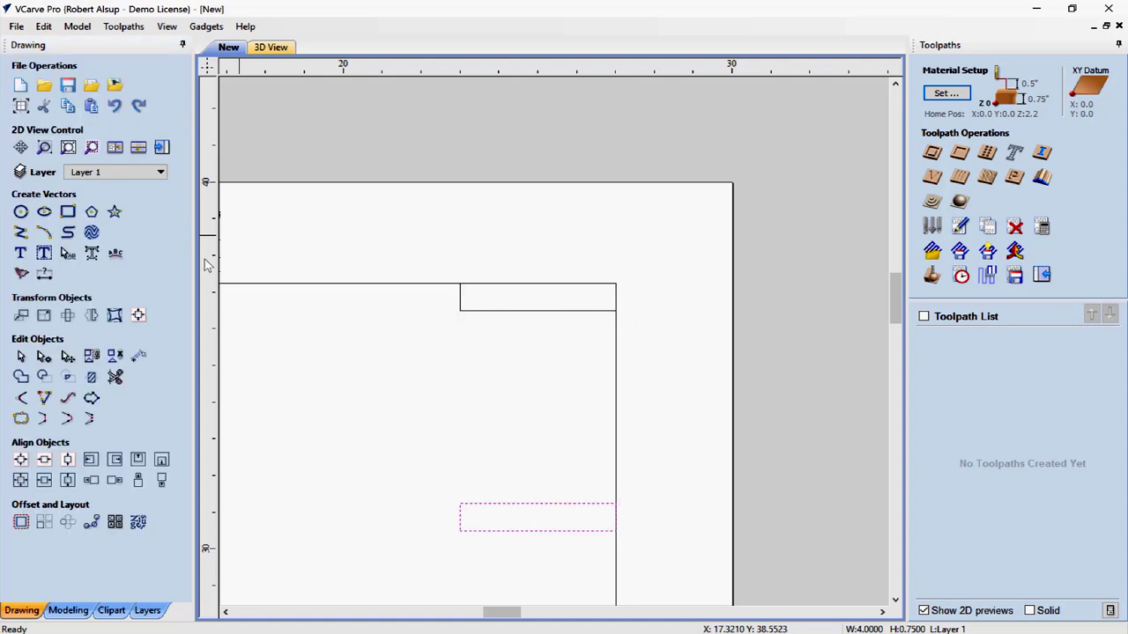
click(330, 335)
Paste another copy of the 4 by 0.75 inch rectangle and align it to the inside left edge of the panel outline
scroll(337, 340, down, 5)
scroll(526, 267, down, 2)
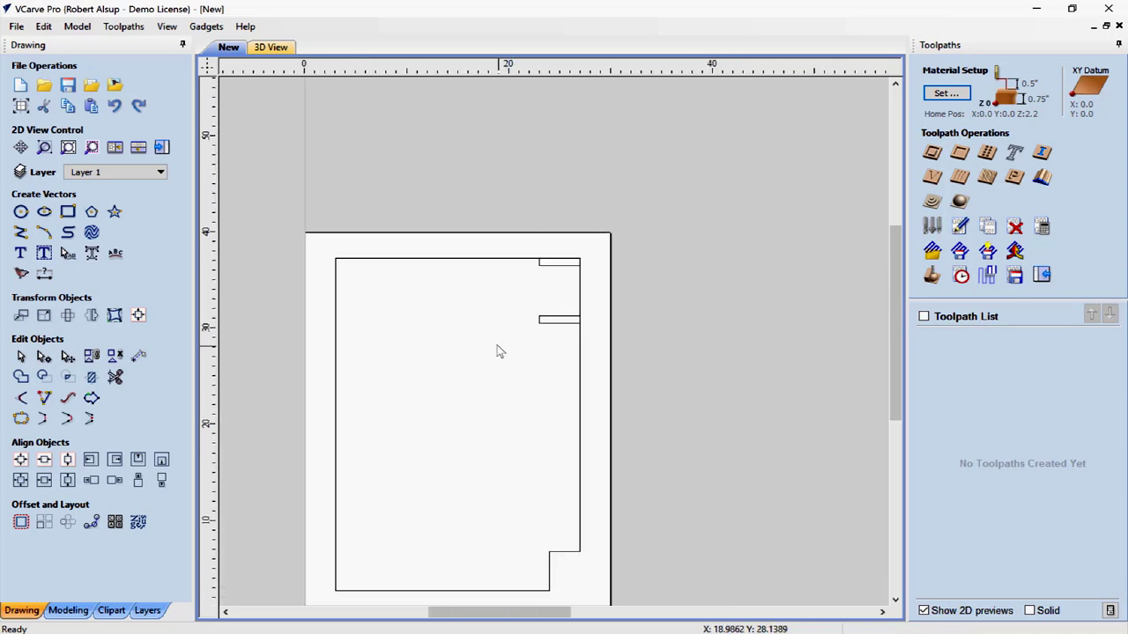
mouse_move(456, 318)
middle_down()
mouse_move(481, 327)
mouse_move(489, 312)
middle_up()
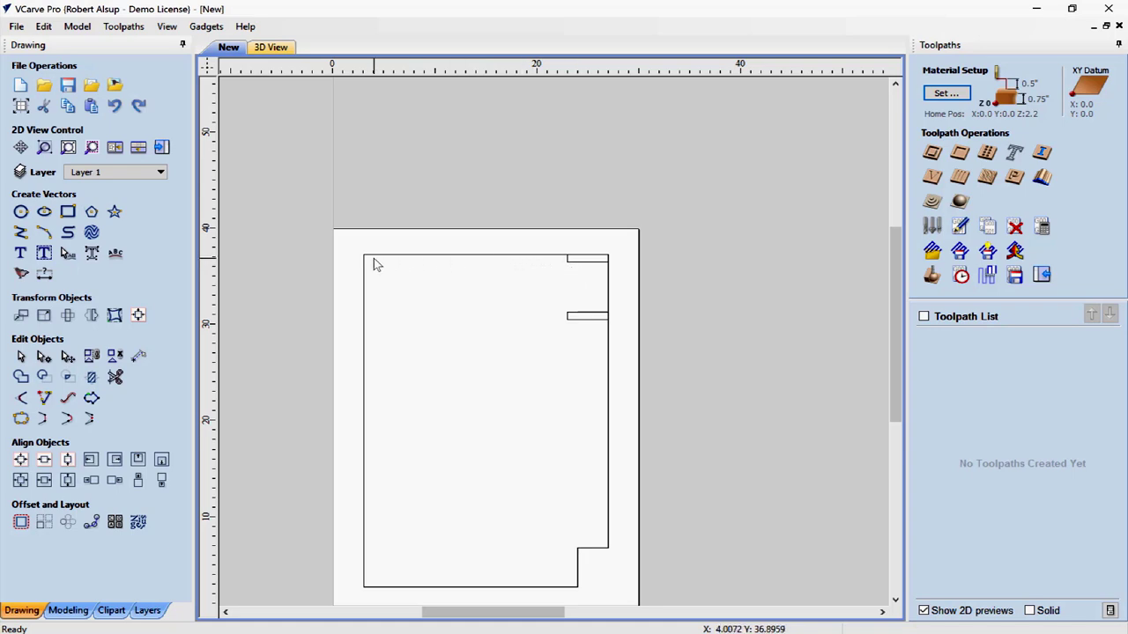
right_click(438, 301)
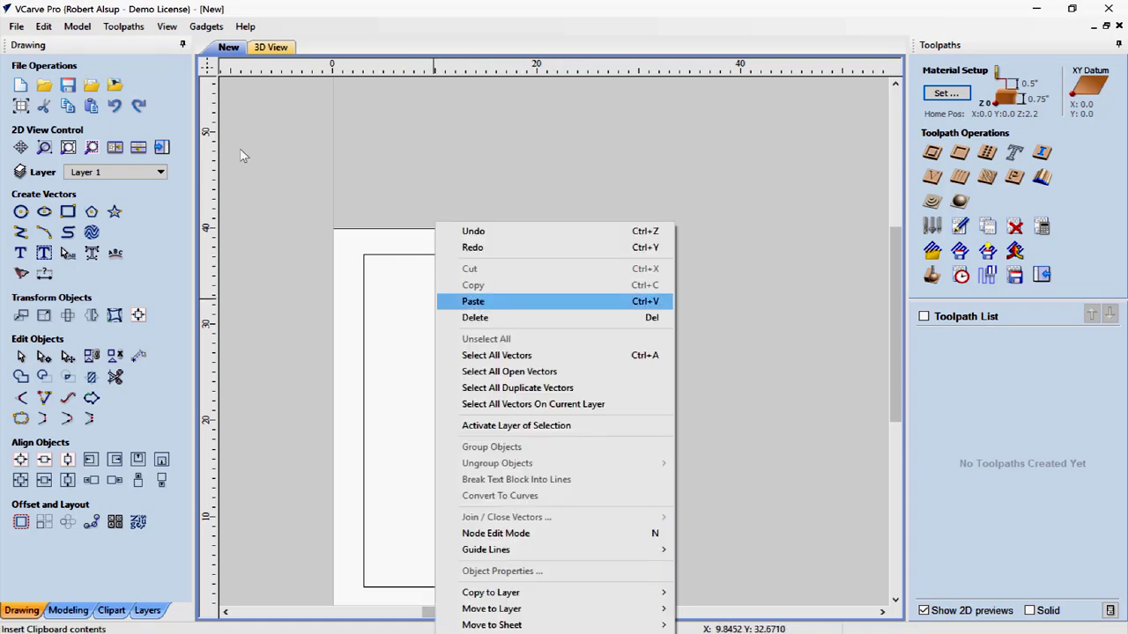
click(572, 302)
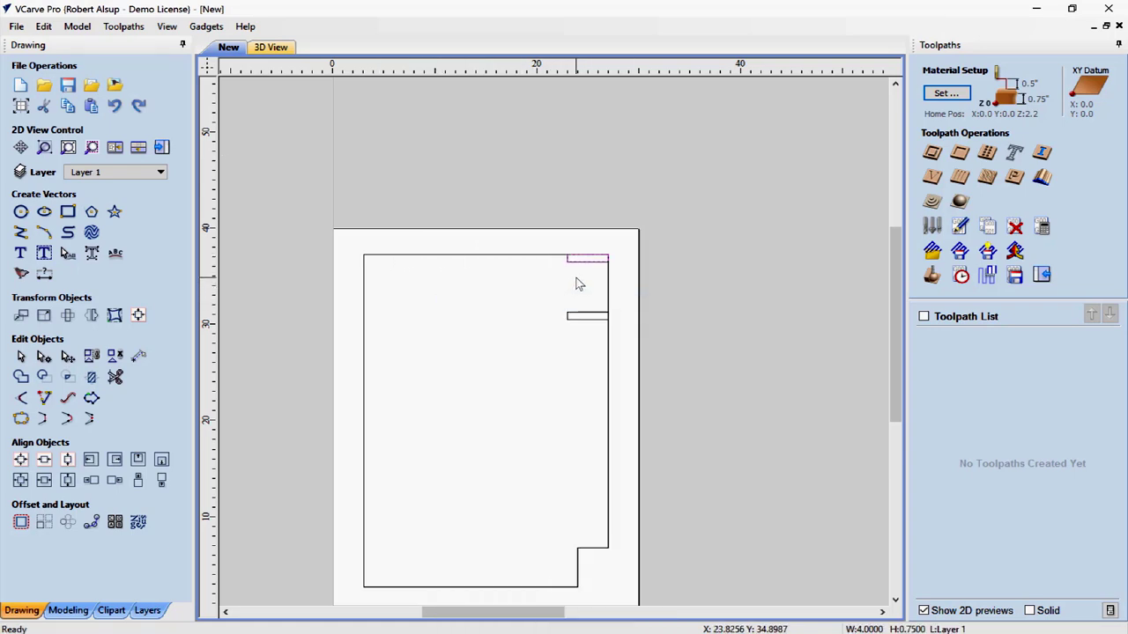
shift+click(364, 322)
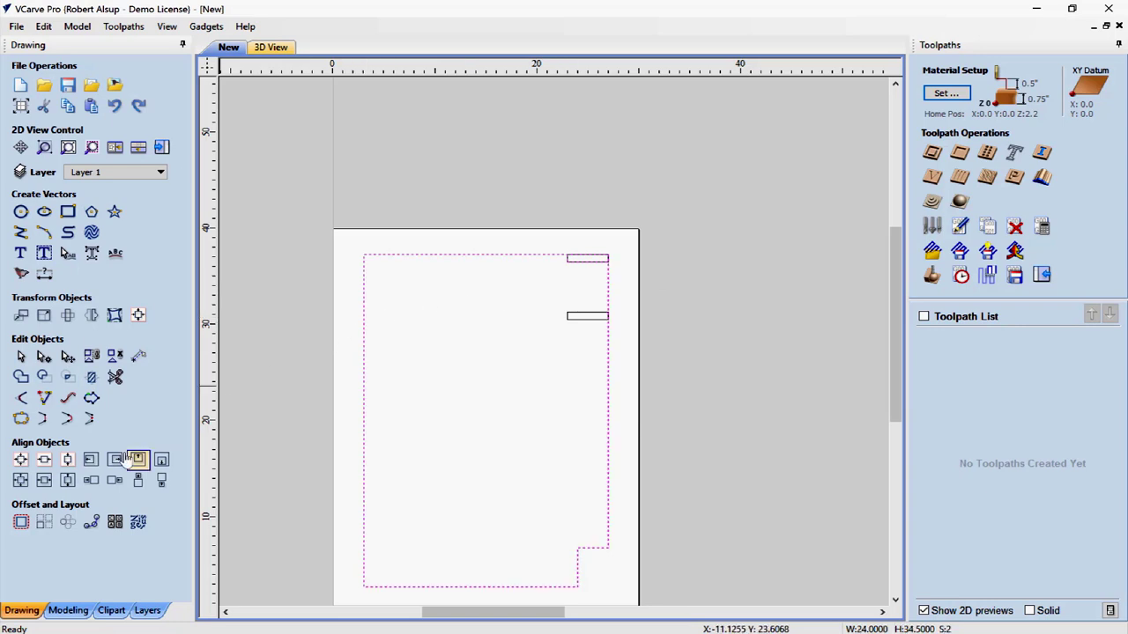
click(91, 459)
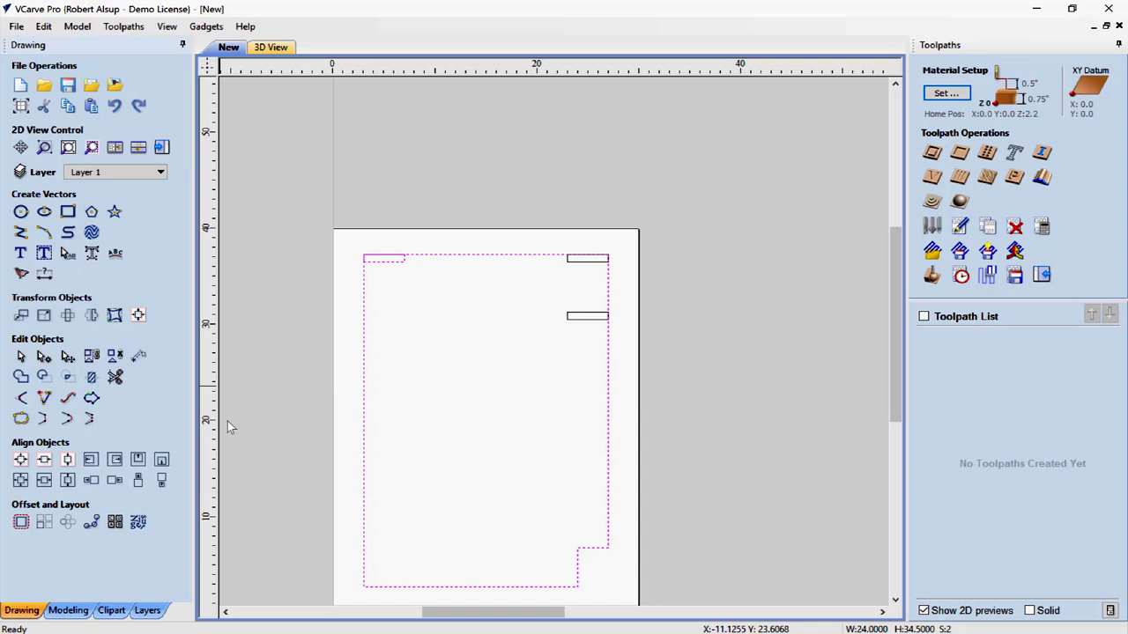
click(359, 300)
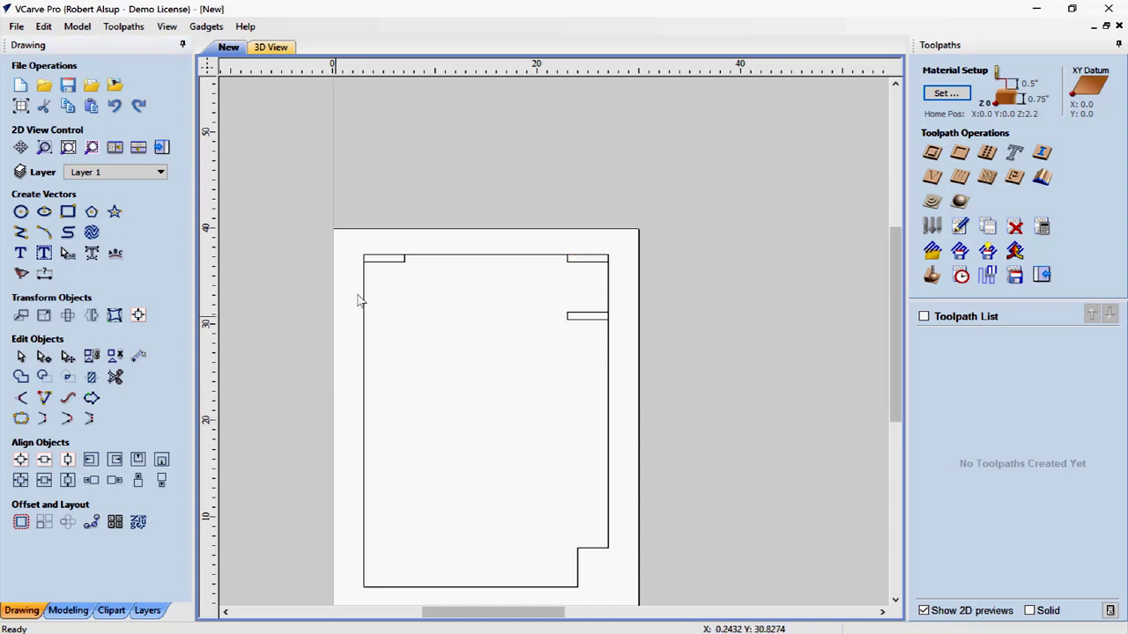
Move the rectangle in the panel's top left corner by a relative offset of 1 inch in X and deselect it
click(400, 262)
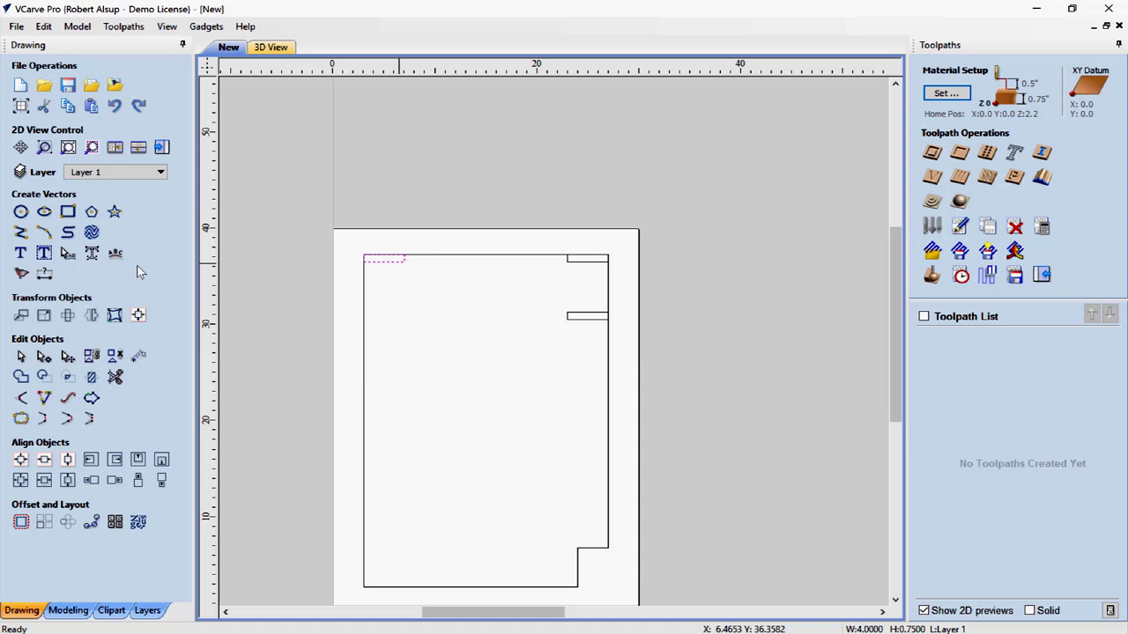
click(21, 316)
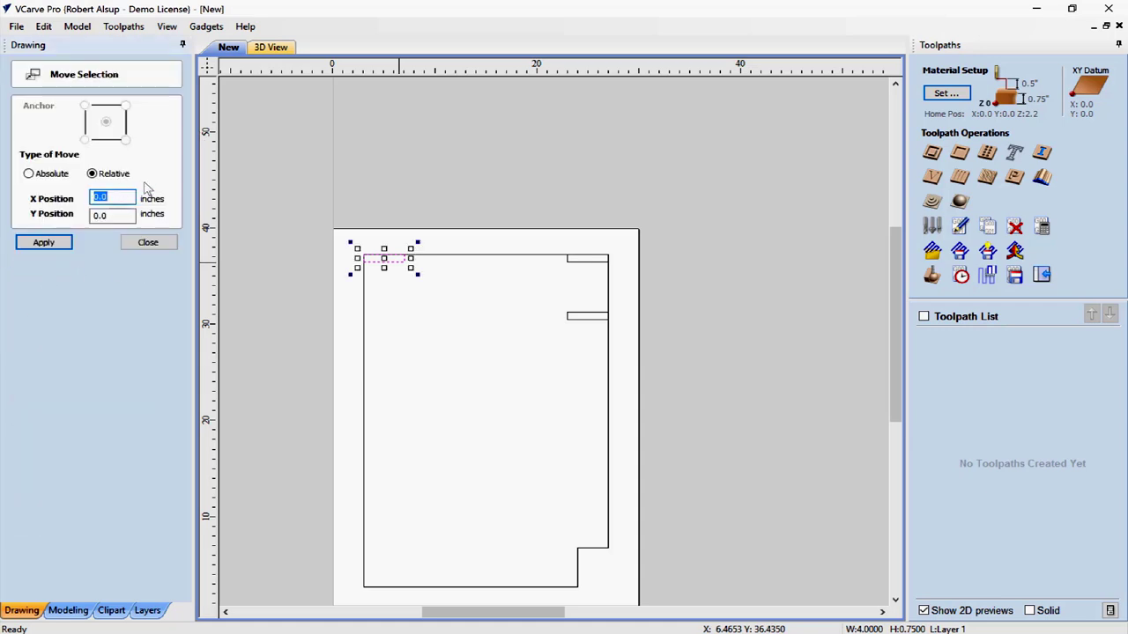
text(1)
click(44, 242)
click(148, 243)
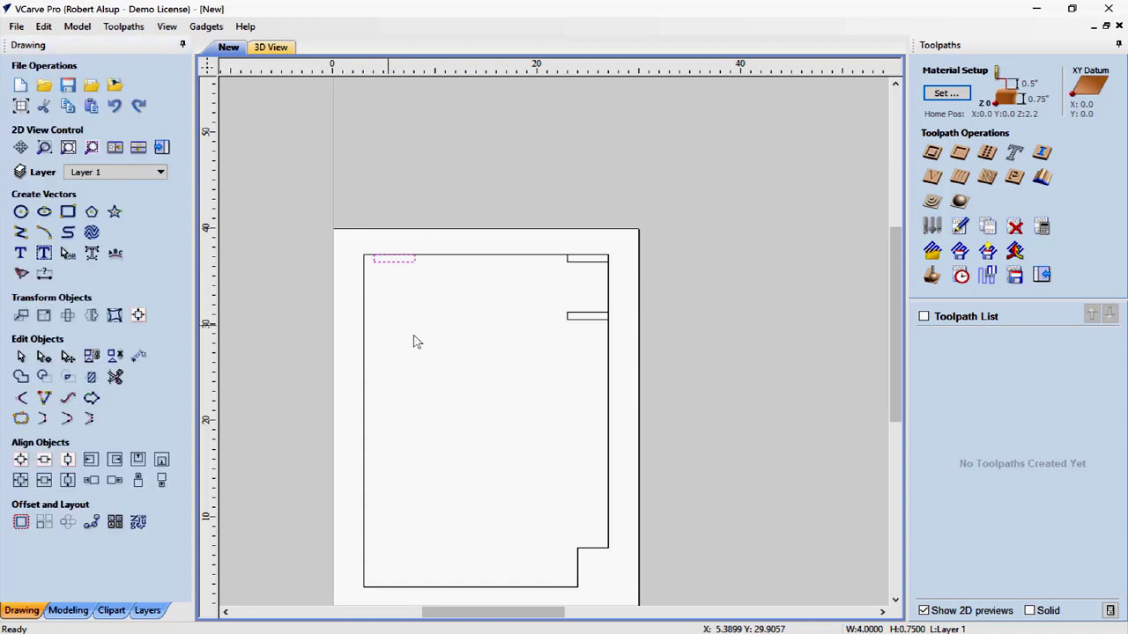
click(417, 341)
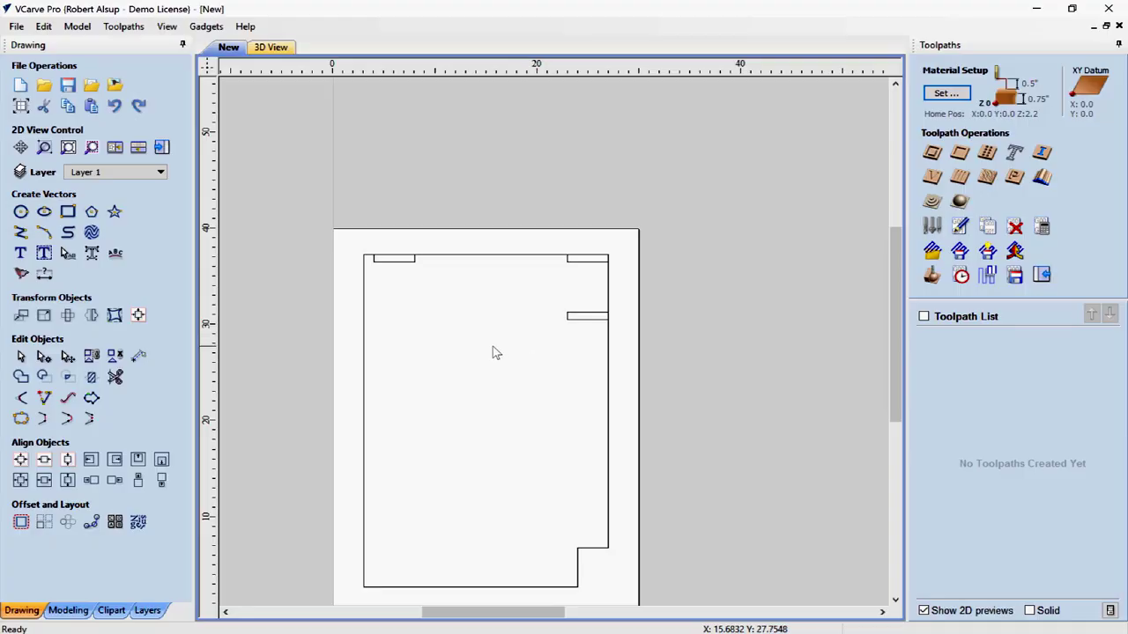
Paste another 4 by 0.75 inch rectangle and snap it onto the notch ledge, flush with the panel's right edge
right_click(496, 352)
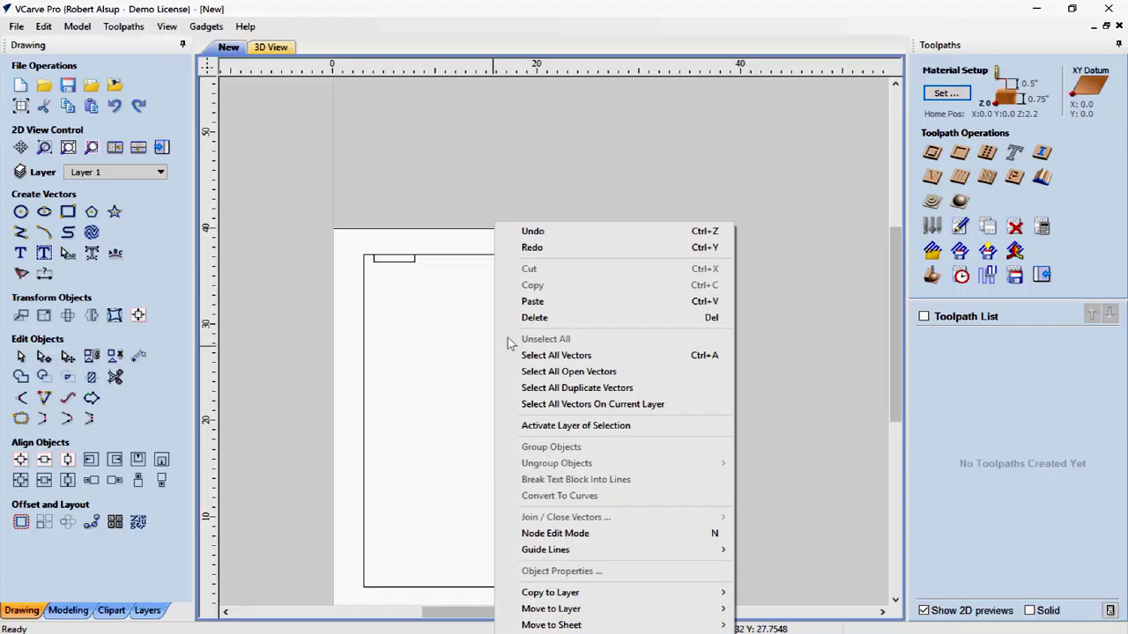
click(590, 260)
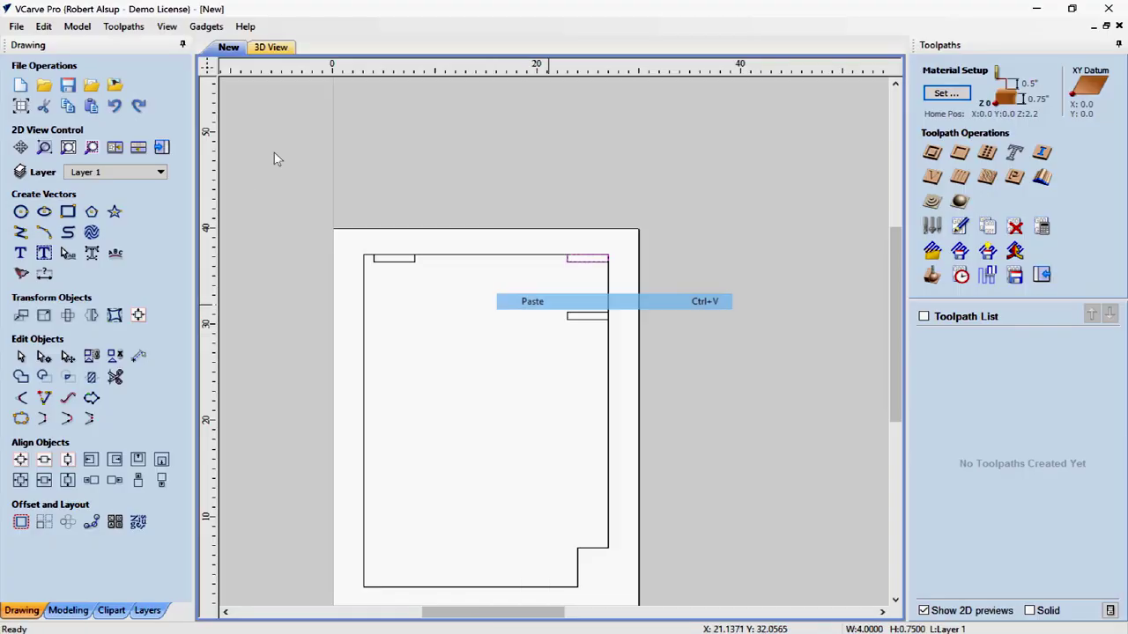
click(590, 260)
drag(588, 257, 583, 546)
scroll(597, 557, up, 5)
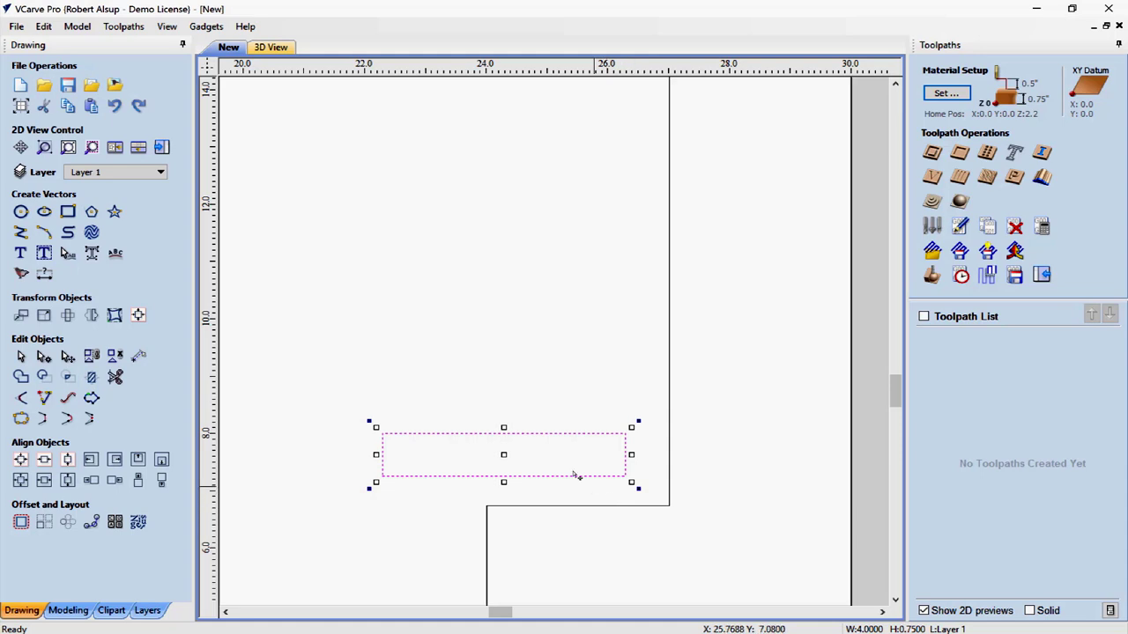
drag(505, 454, 552, 490)
scroll(605, 525, down, 3)
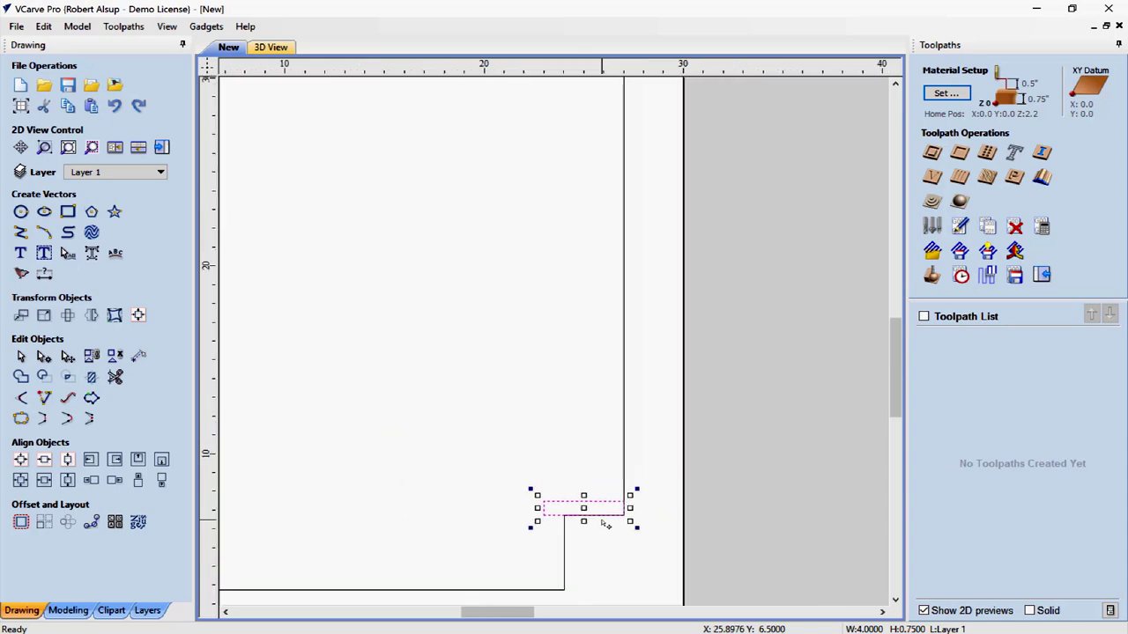
scroll(503, 410, down, 3)
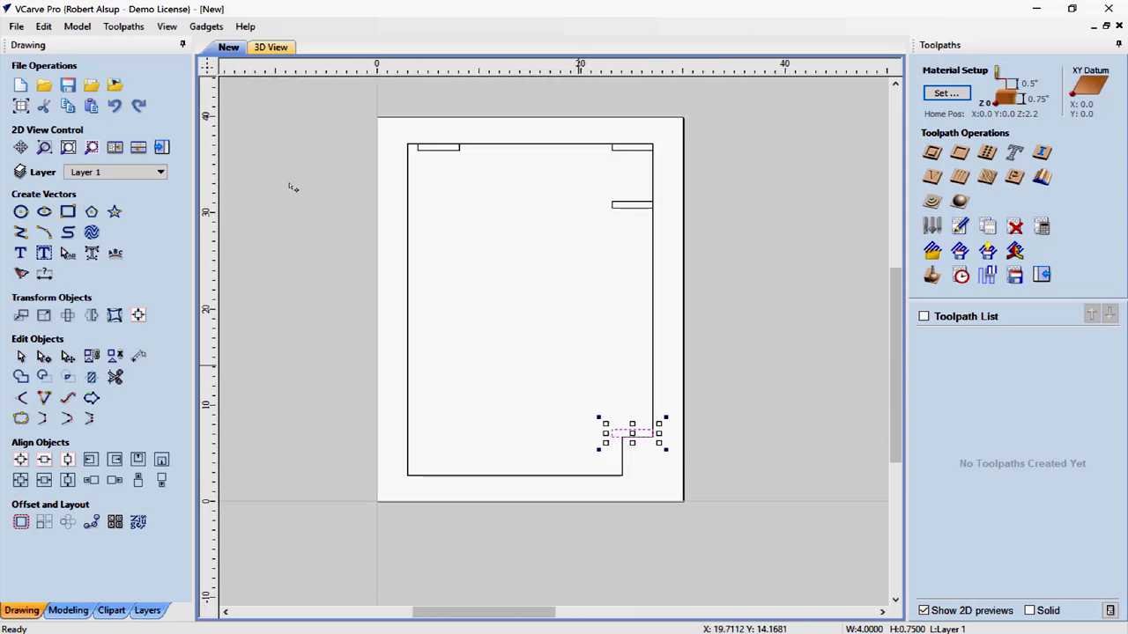
Set the ledge rectangle's width to 24 inches, anchored at its bottom right corner, and deselect it
click(46, 317)
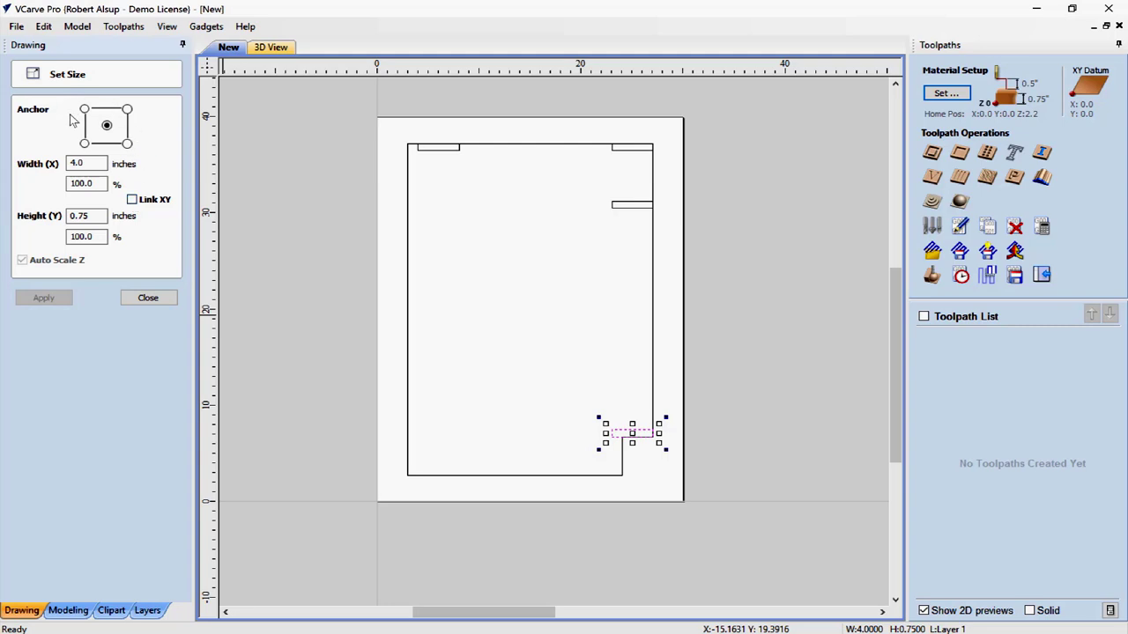
click(127, 142)
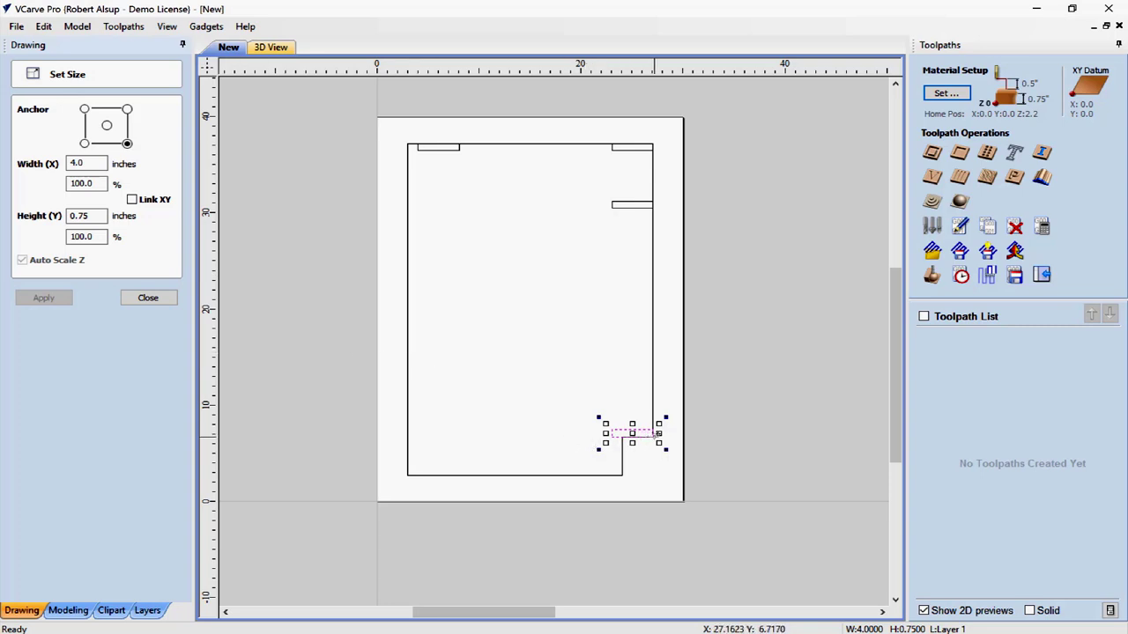
click(91, 168)
drag(90, 168, 57, 166)
text(24)
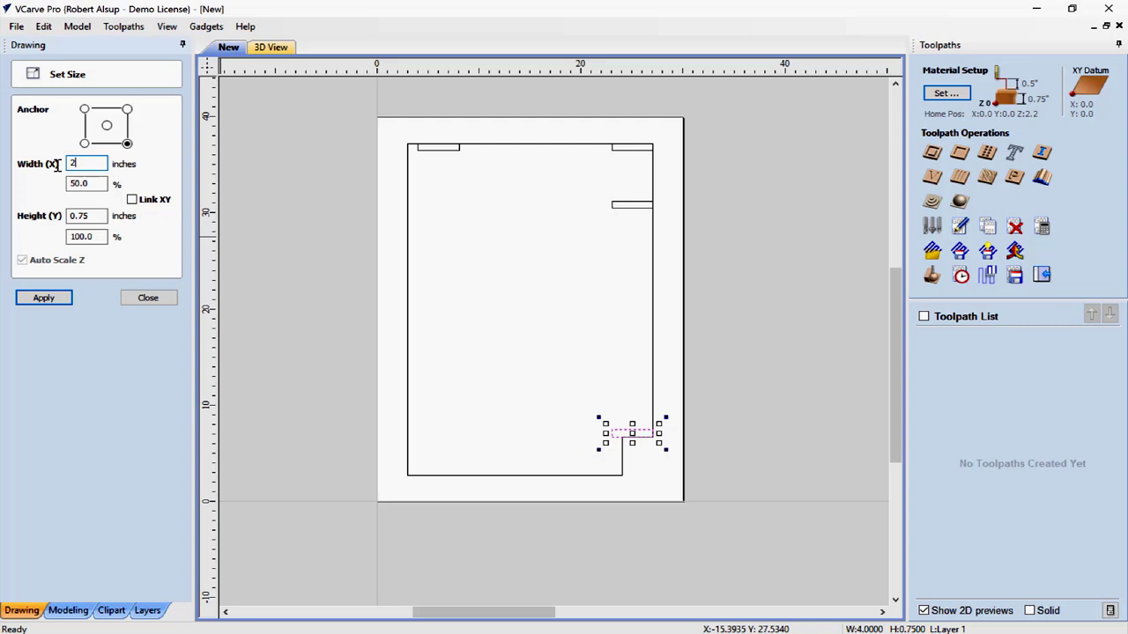
click(53, 299)
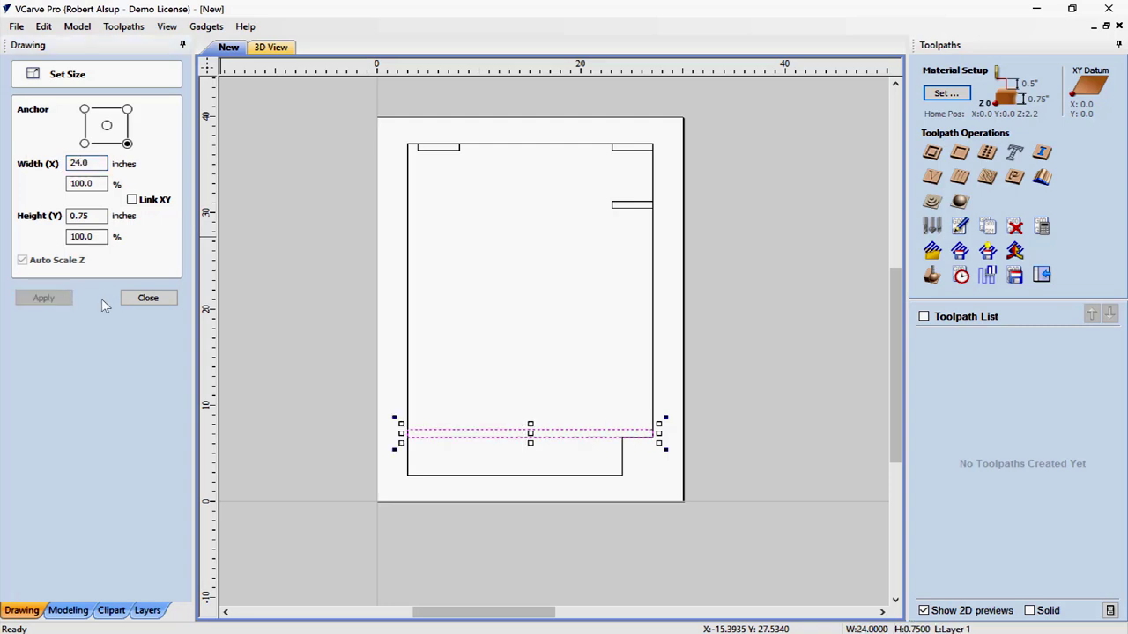
click(147, 298)
click(261, 311)
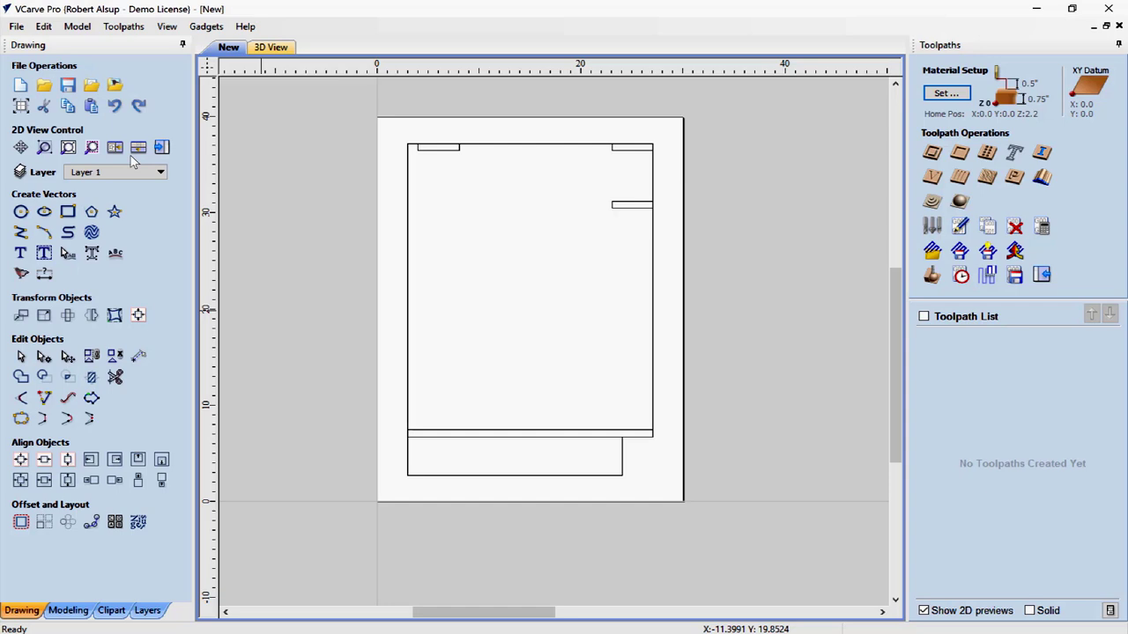
Draw a vertical square-cornered rectangle inside the panel near its left edge and size it 0.75 by 25 inches
click(68, 211)
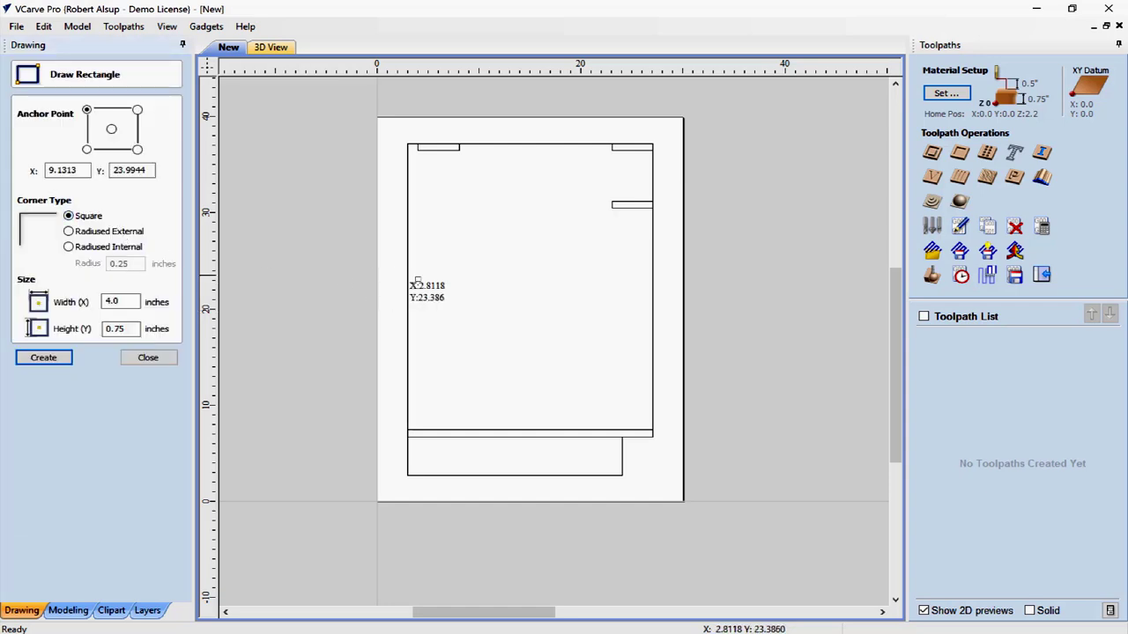
drag(447, 322, 462, 237)
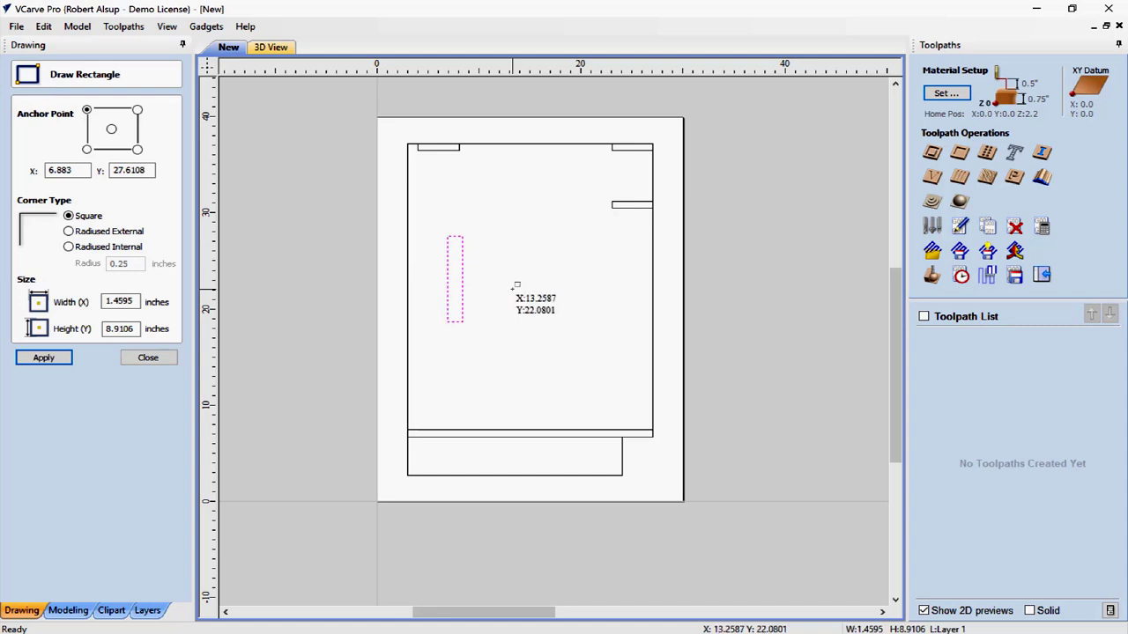
double_click(132, 302)
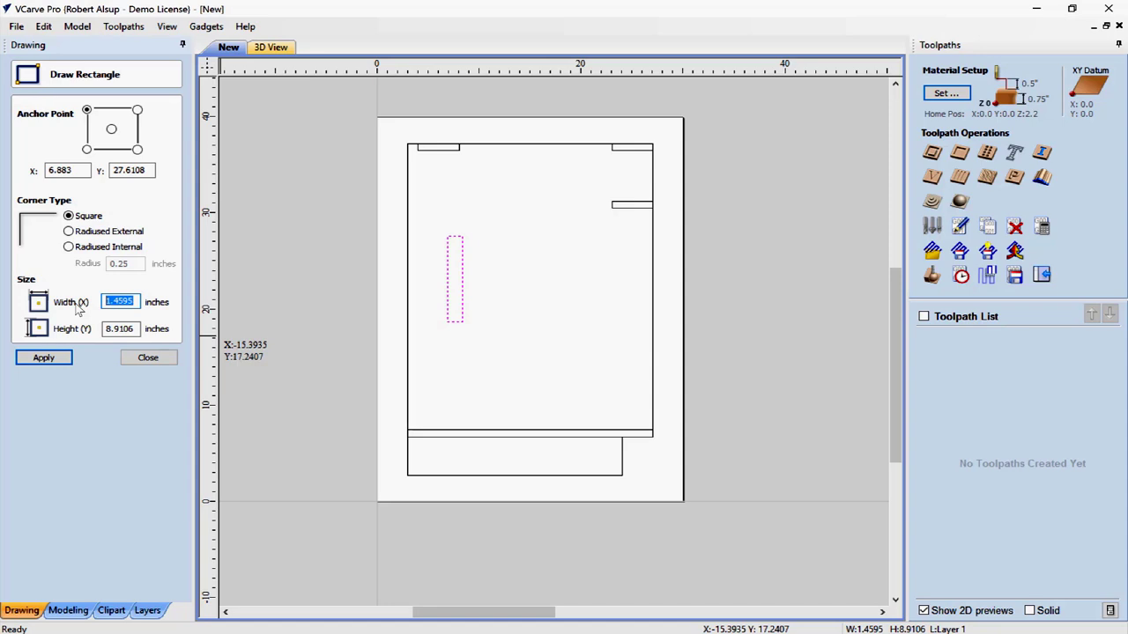
text(.)
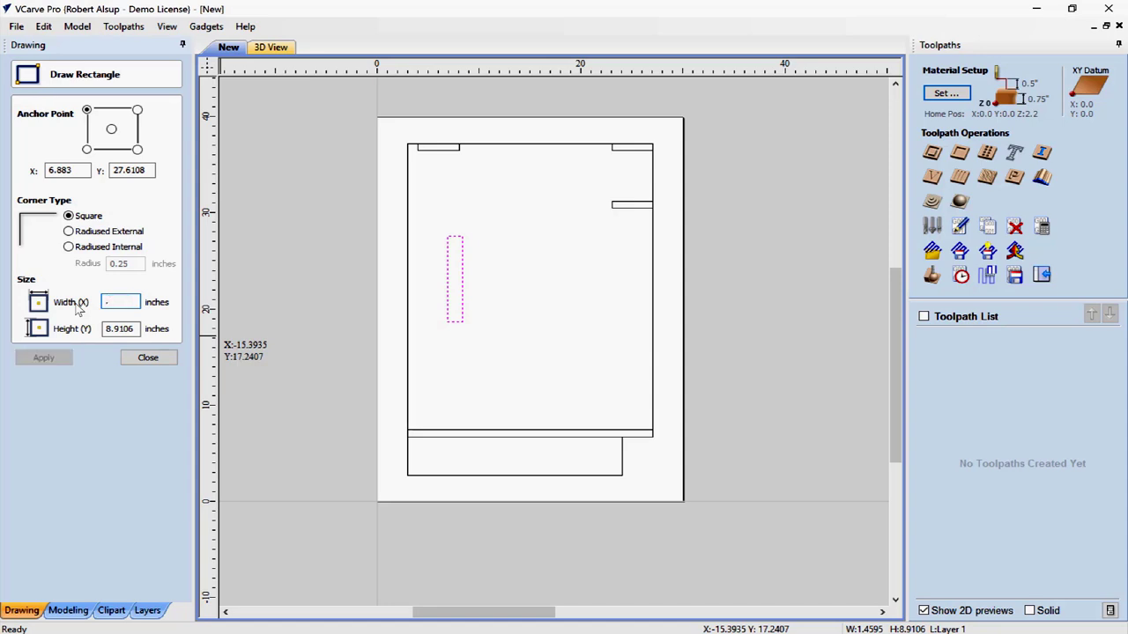
text(75)
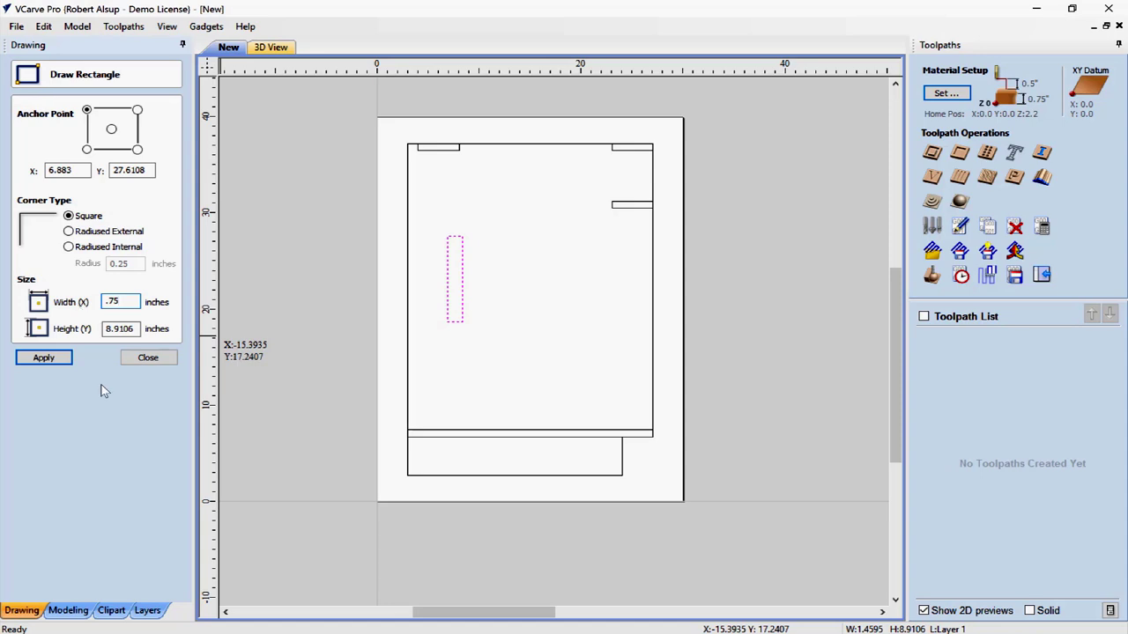
click(137, 328)
double_click(121, 329)
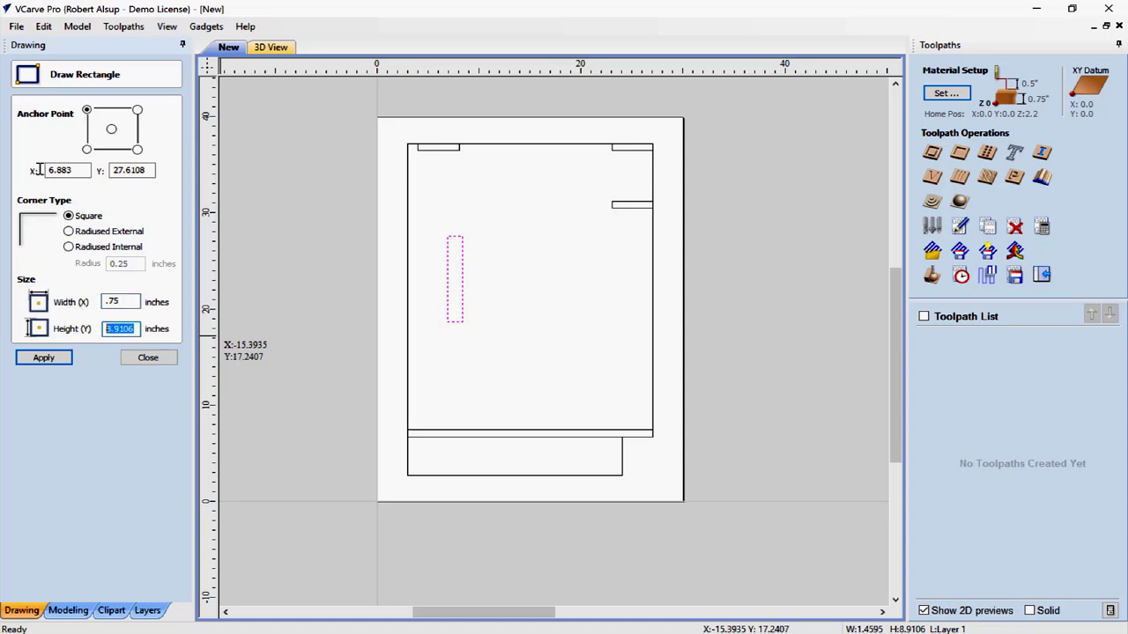
text(25.0)
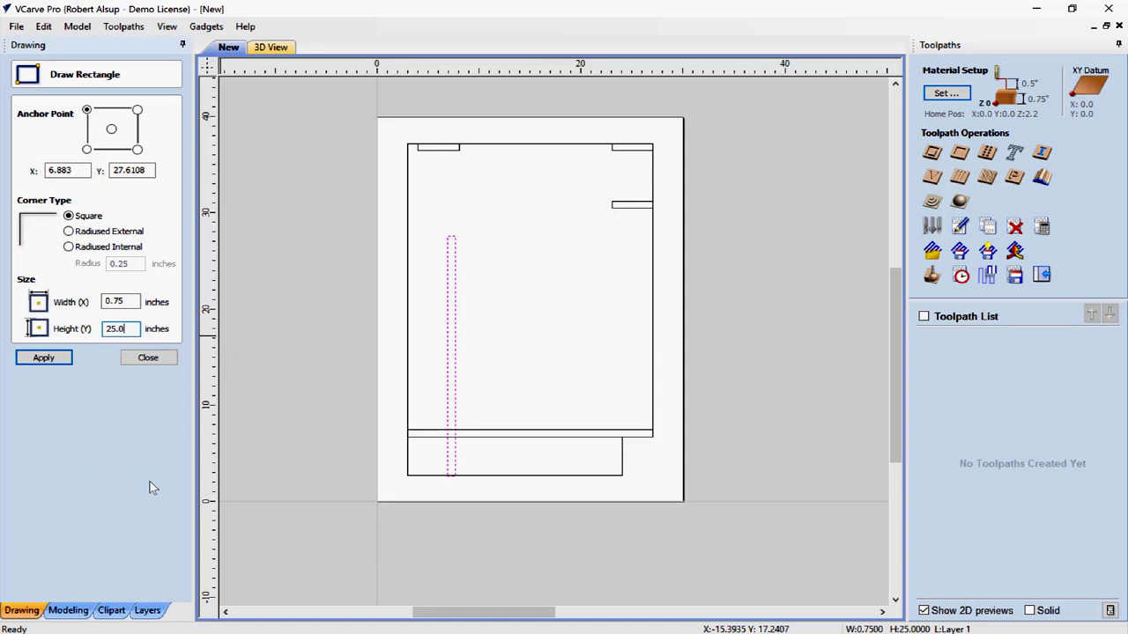
click(148, 356)
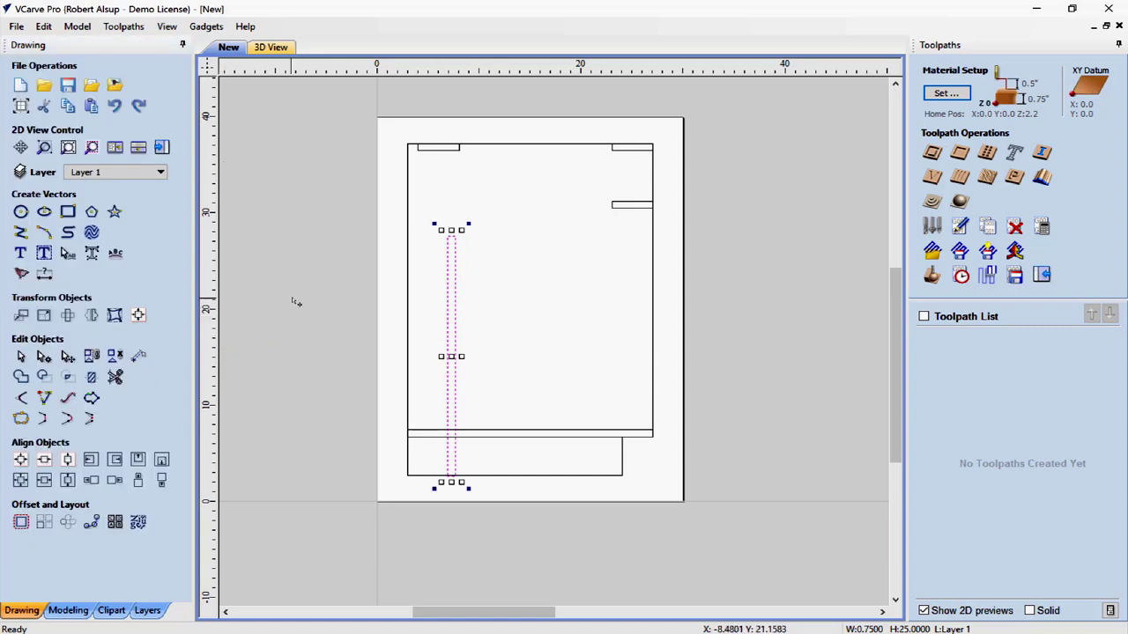
Align the vertical rectangle to the inside top and inside left edges of the panel outline, and deselect both
key(ctrl+a)
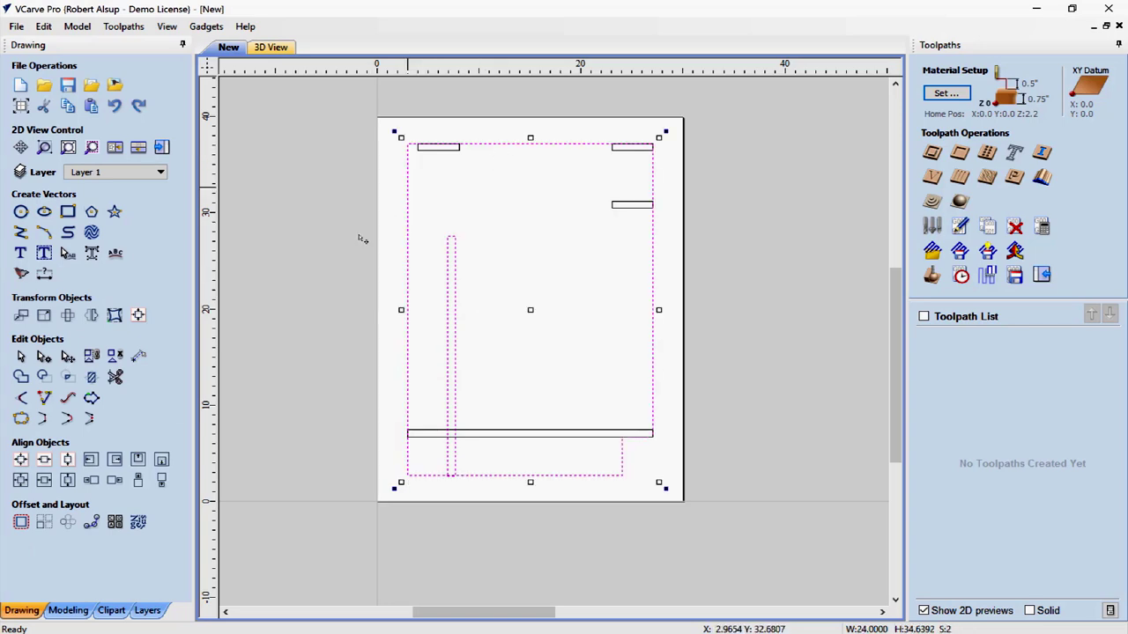
click(131, 459)
click(91, 459)
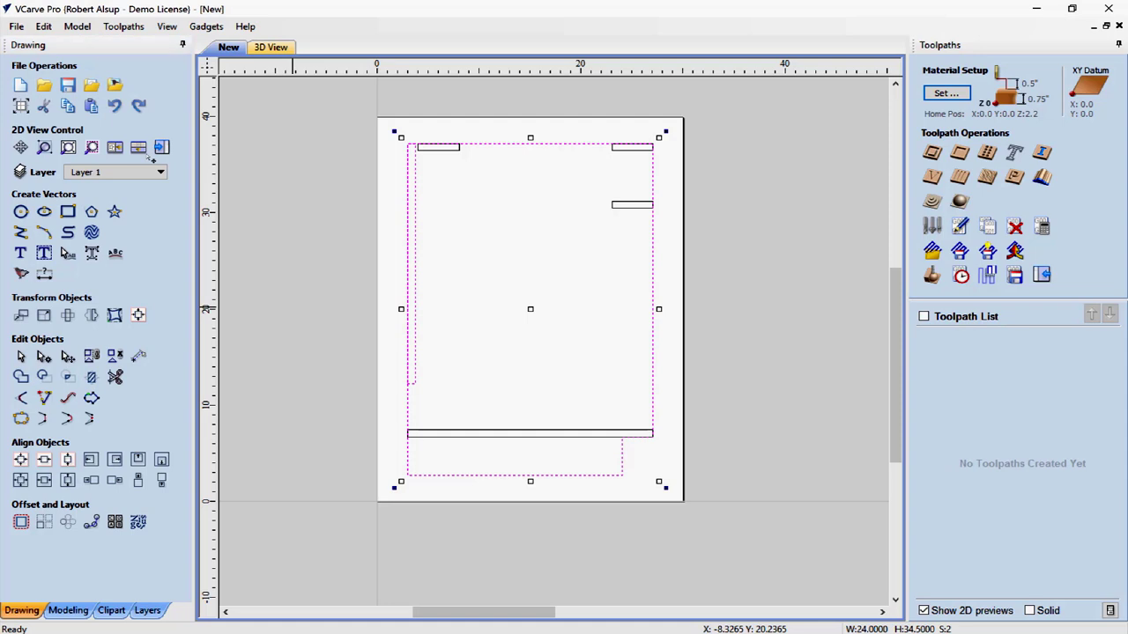
click(310, 305)
Move the vertical rectangle by a relative offset of 0.25 inch in X and deselect it
click(415, 267)
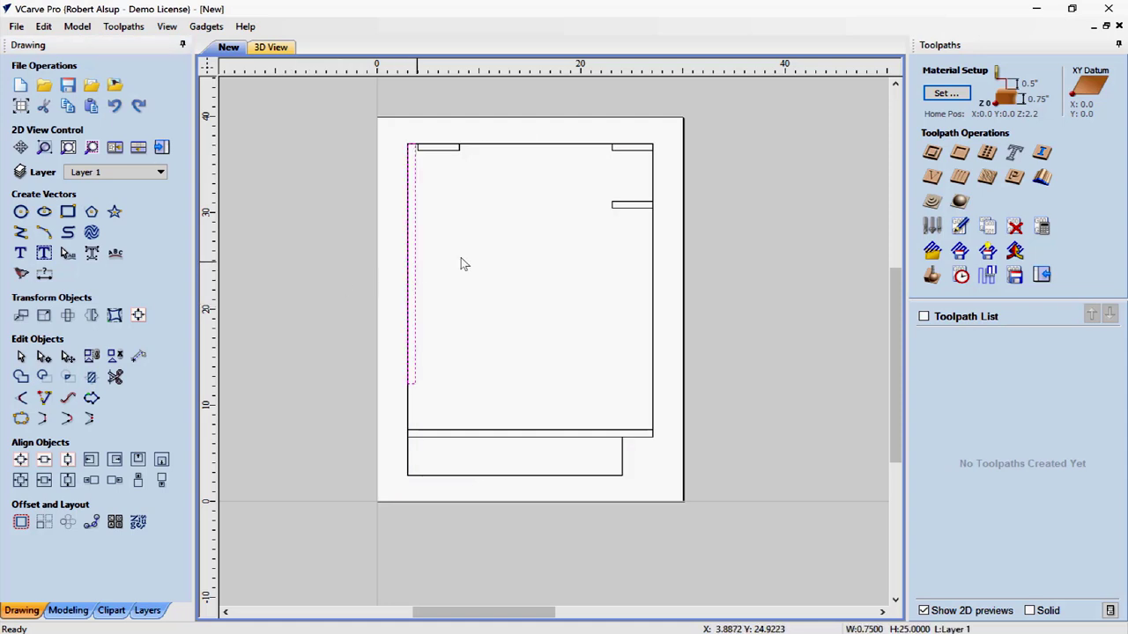
click(22, 317)
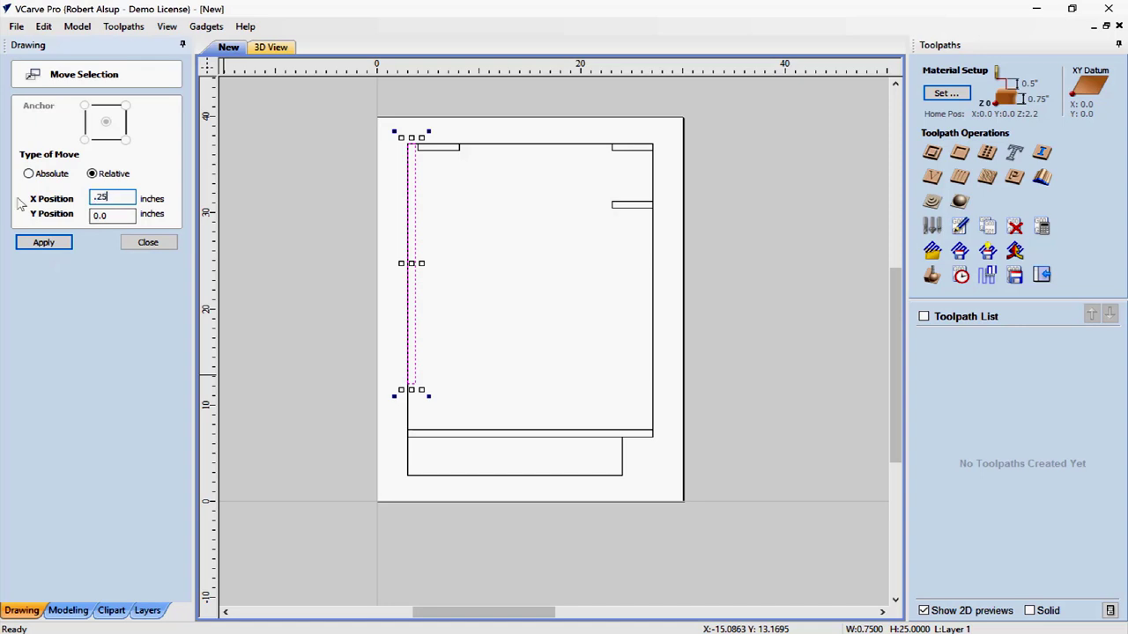
click(43, 243)
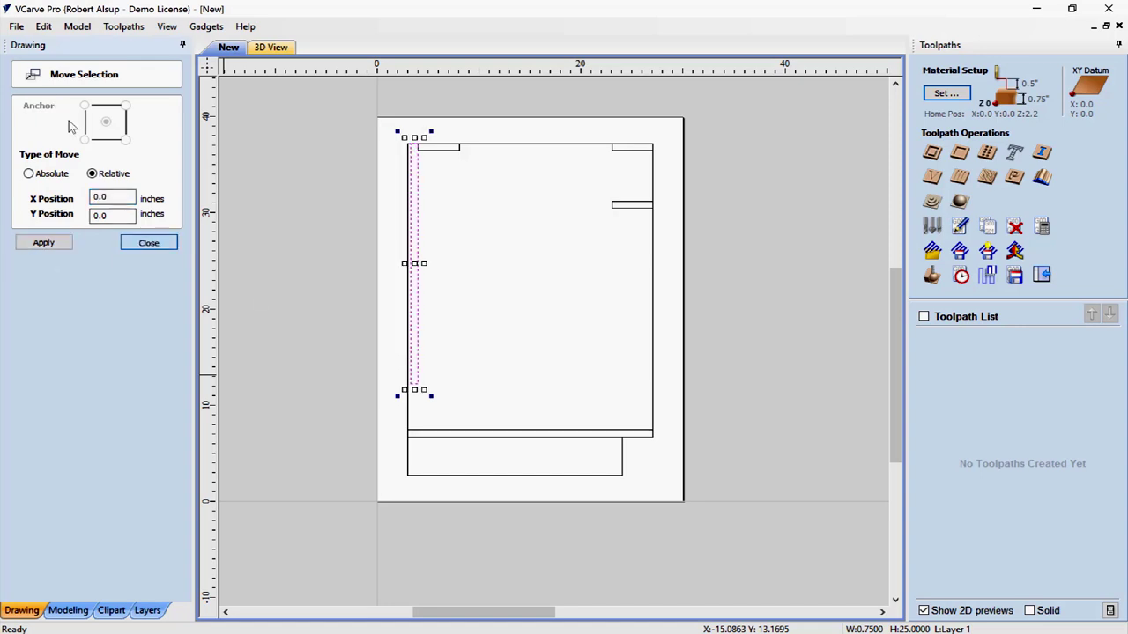
click(146, 243)
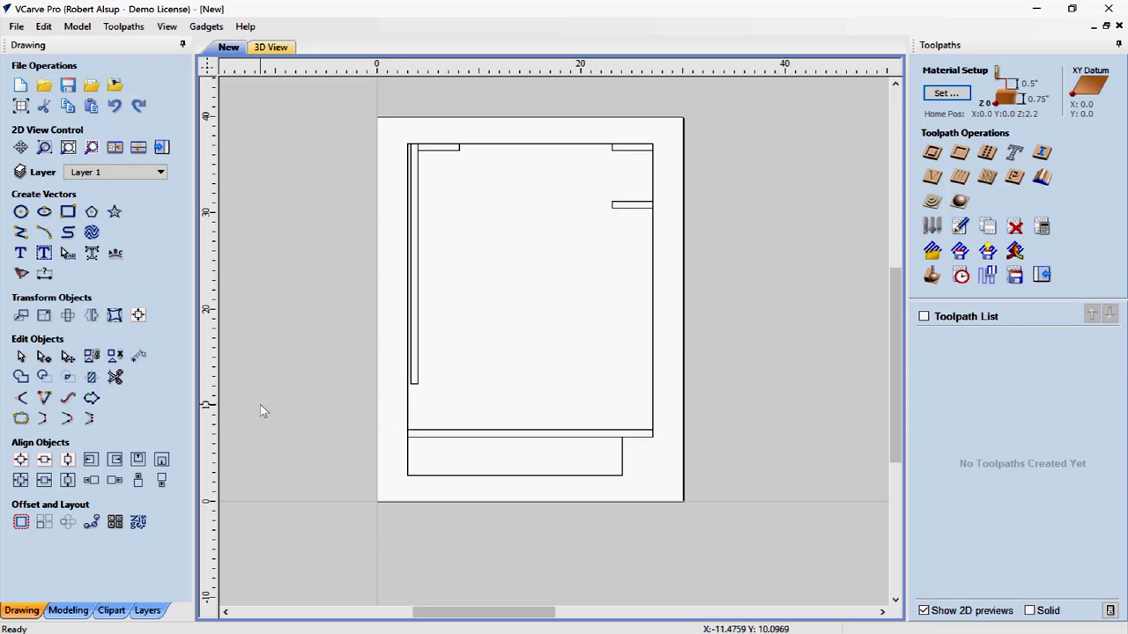
Measure the distance along the panel's left edge from its top corner to the upper edge of the 24 inch rectangle
click(138, 356)
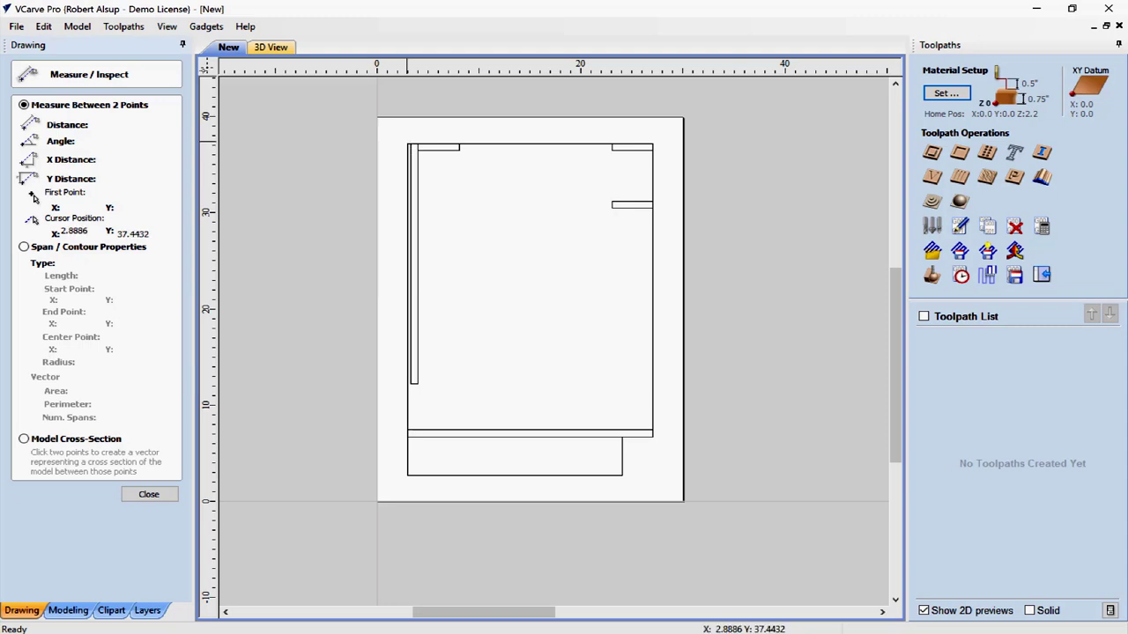
click(407, 144)
click(407, 429)
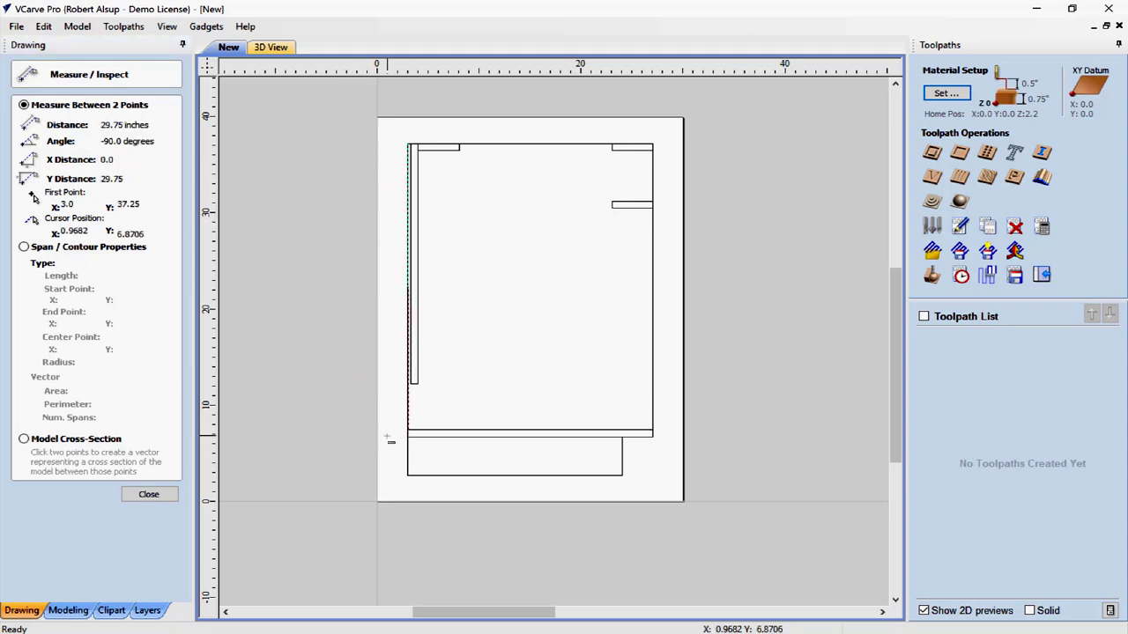
click(149, 494)
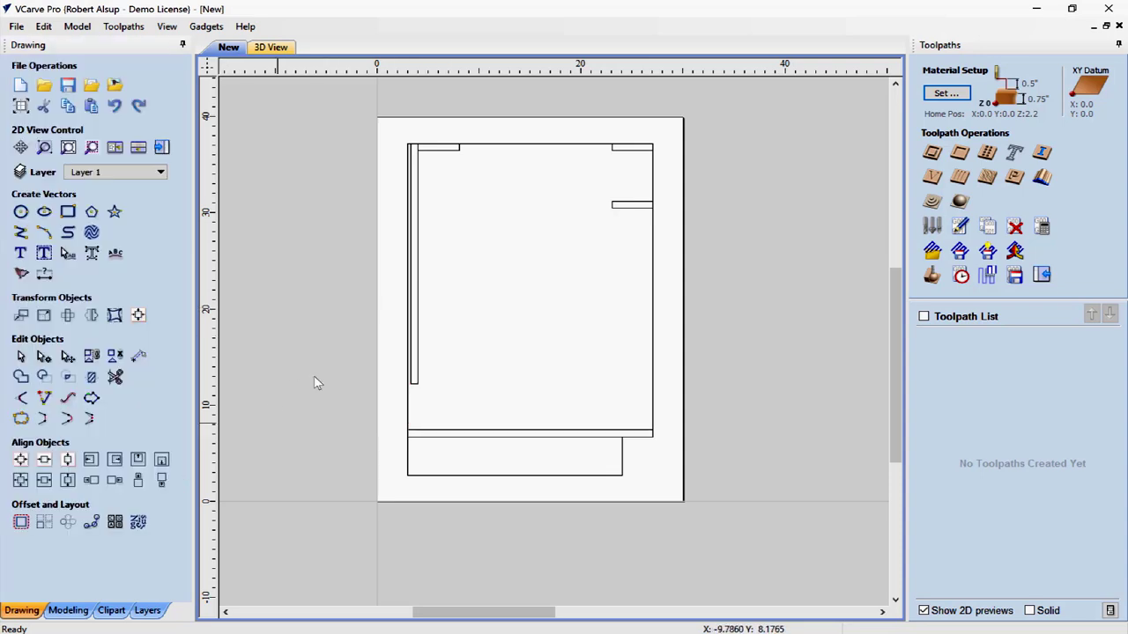
Set the vertical rectangle's height to 29.75 inches, anchored at its top right corner, and deselect it
click(420, 349)
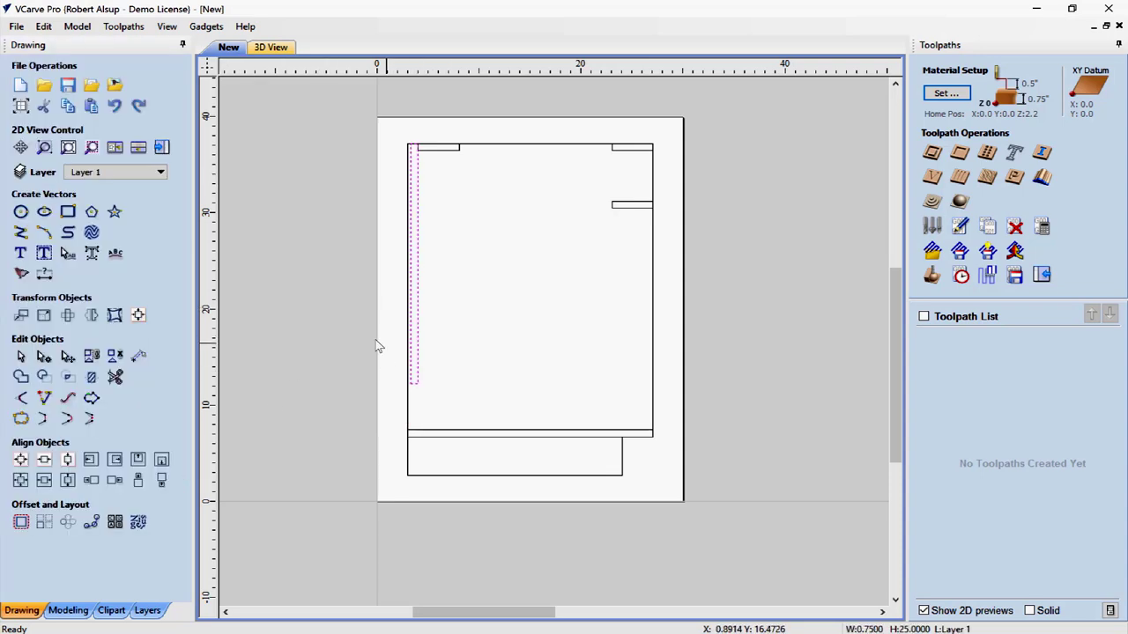
click(44, 314)
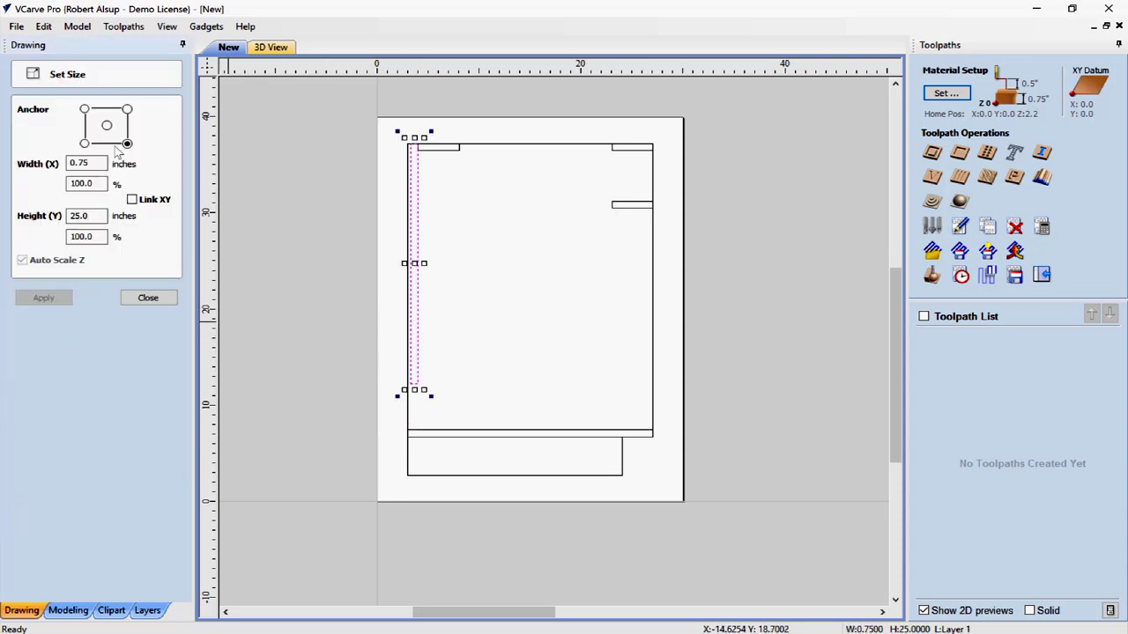
click(127, 109)
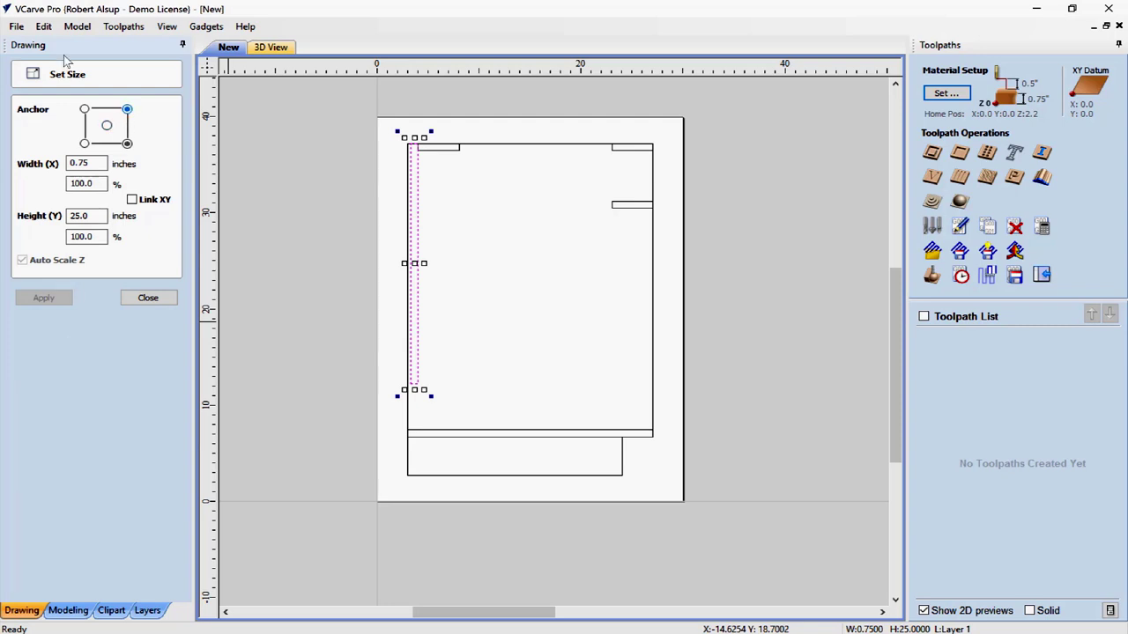
drag(104, 216, 18, 109)
text(29.7)
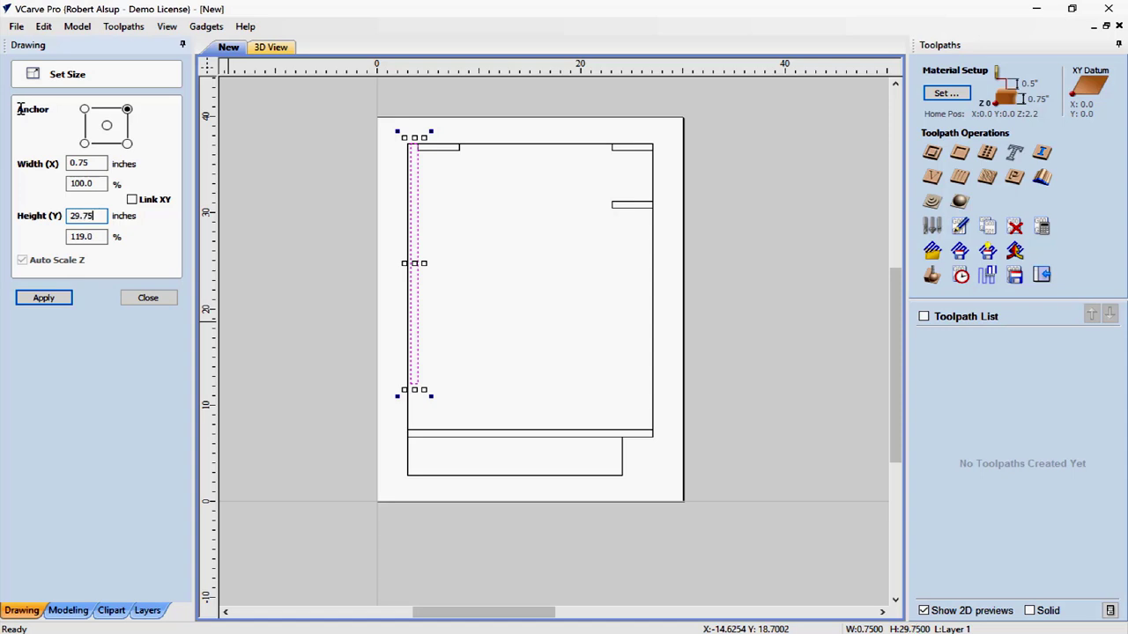
text(5)
key(Return)
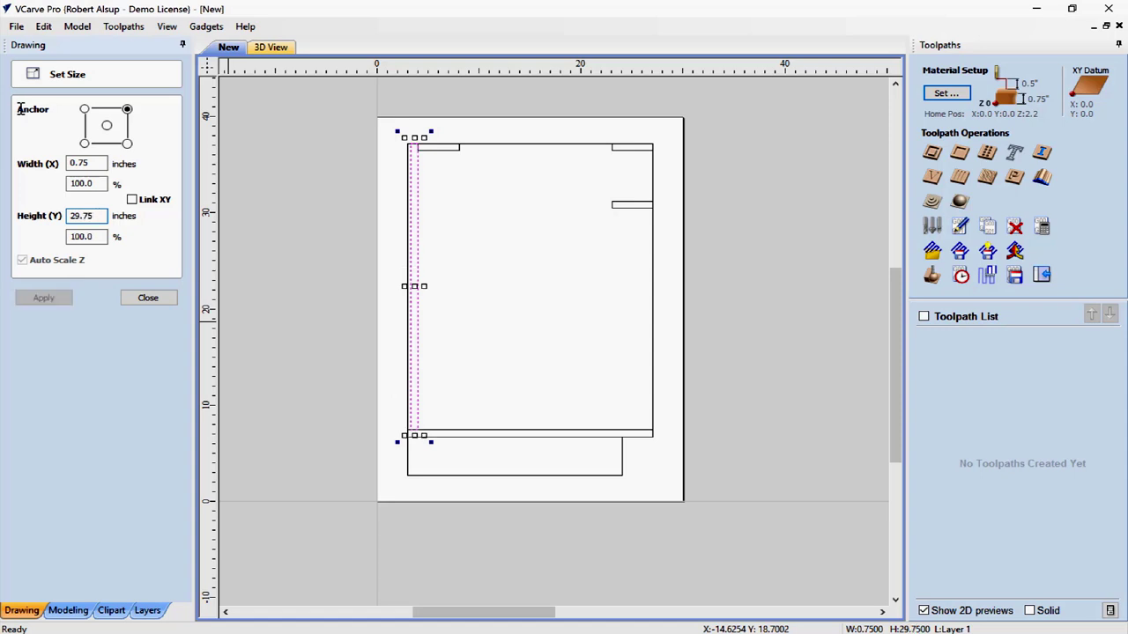
click(144, 301)
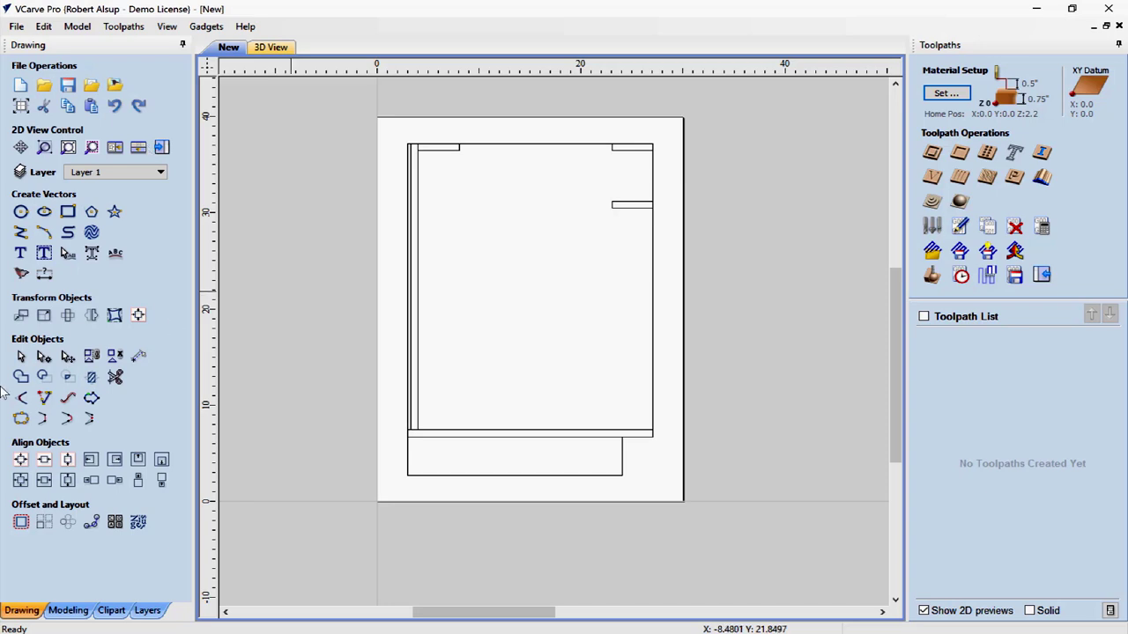
Draw a circle with a 0.197 inch diameter inside the panel, near its lower left corner
click(21, 212)
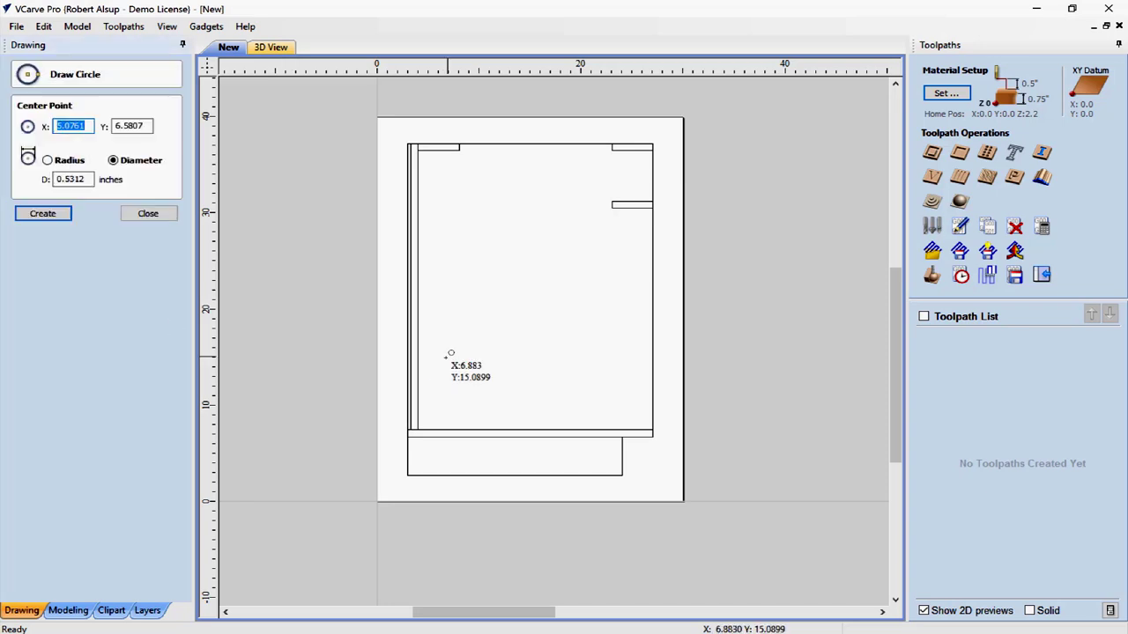
click(448, 369)
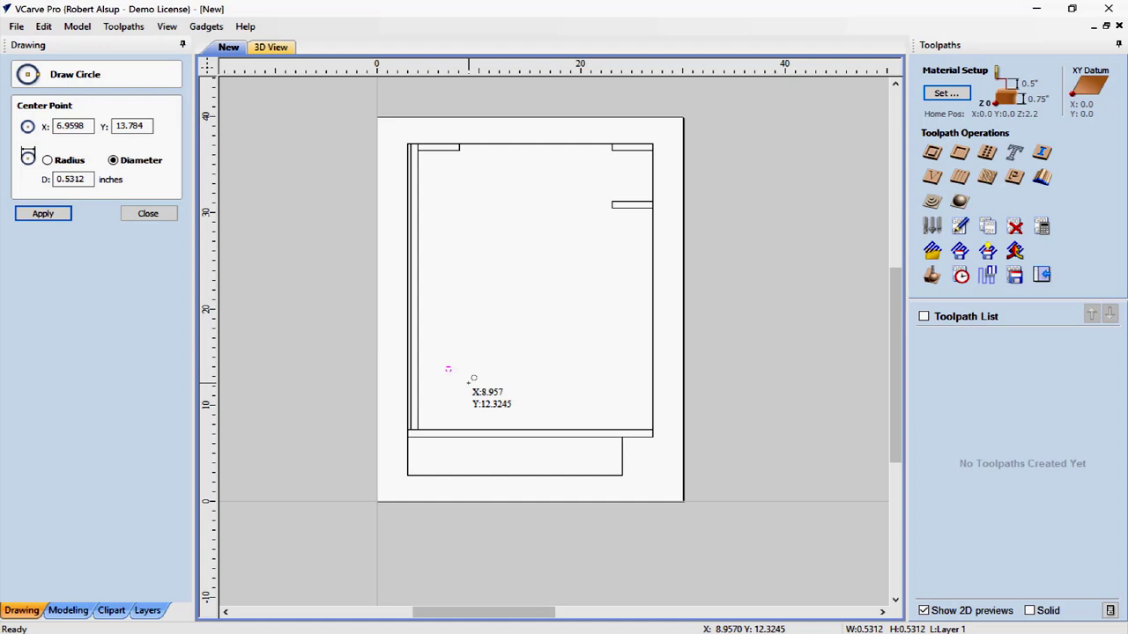
click(88, 179)
double_click(84, 178)
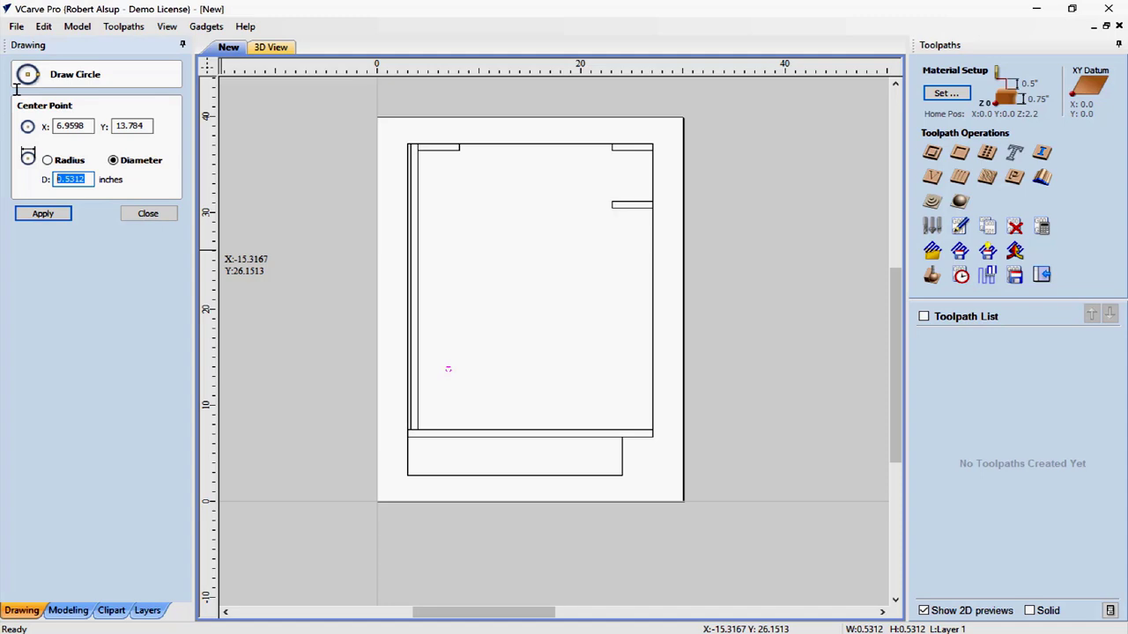
text(.197)
key(Return)
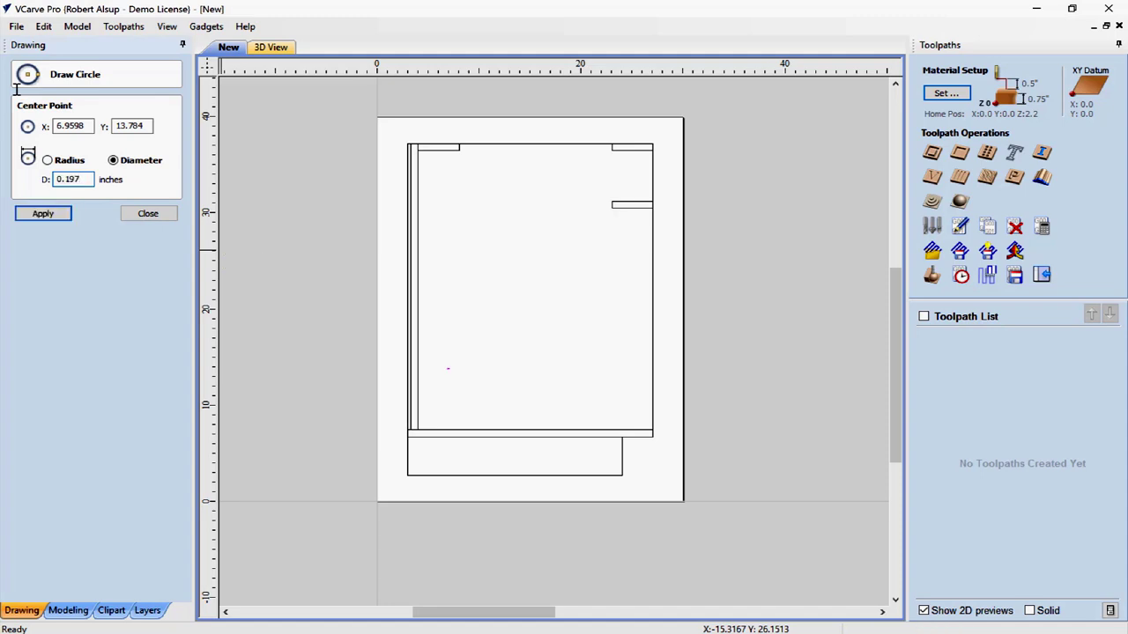
click(148, 213)
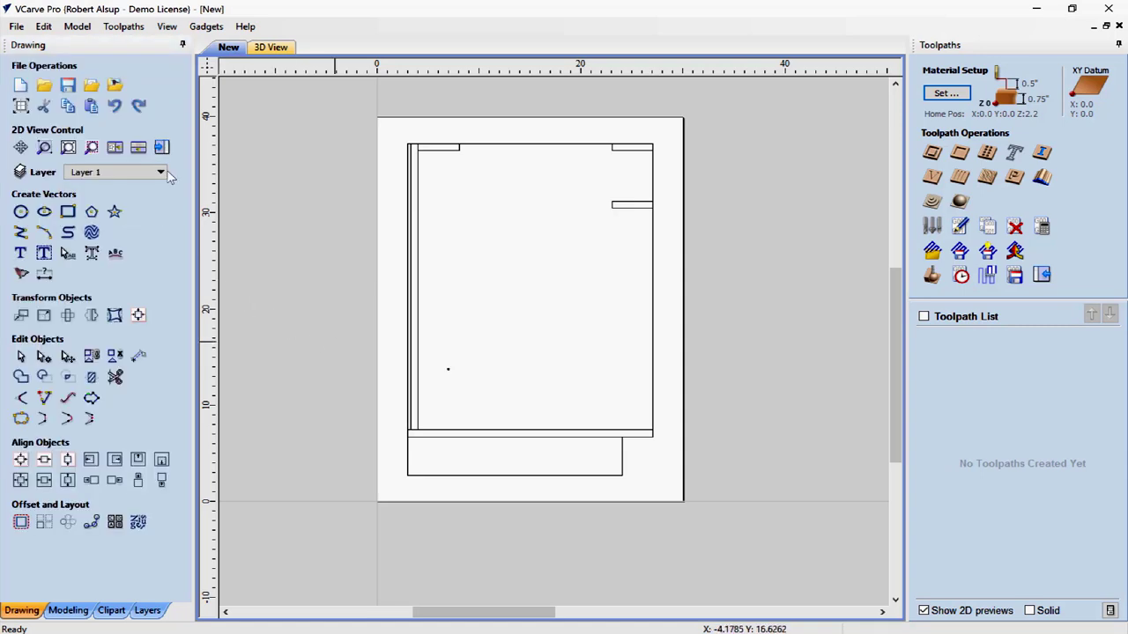
Set up an array copy of the small circle with 5 rows and 2 columns
scroll(454, 368, up, 2)
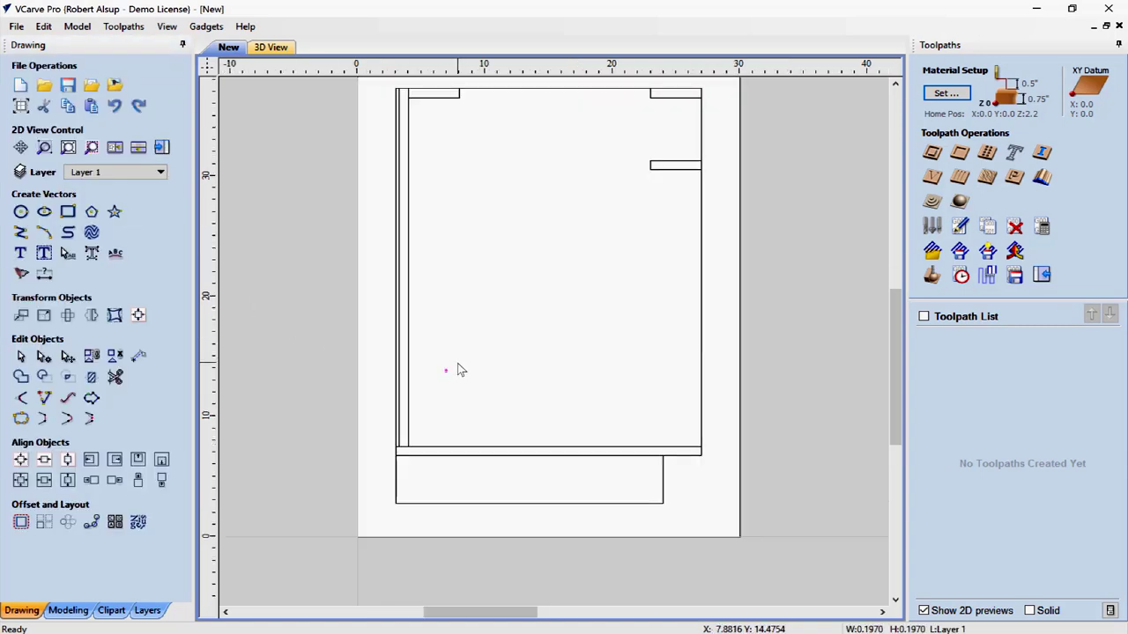
scroll(445, 416, down, 3)
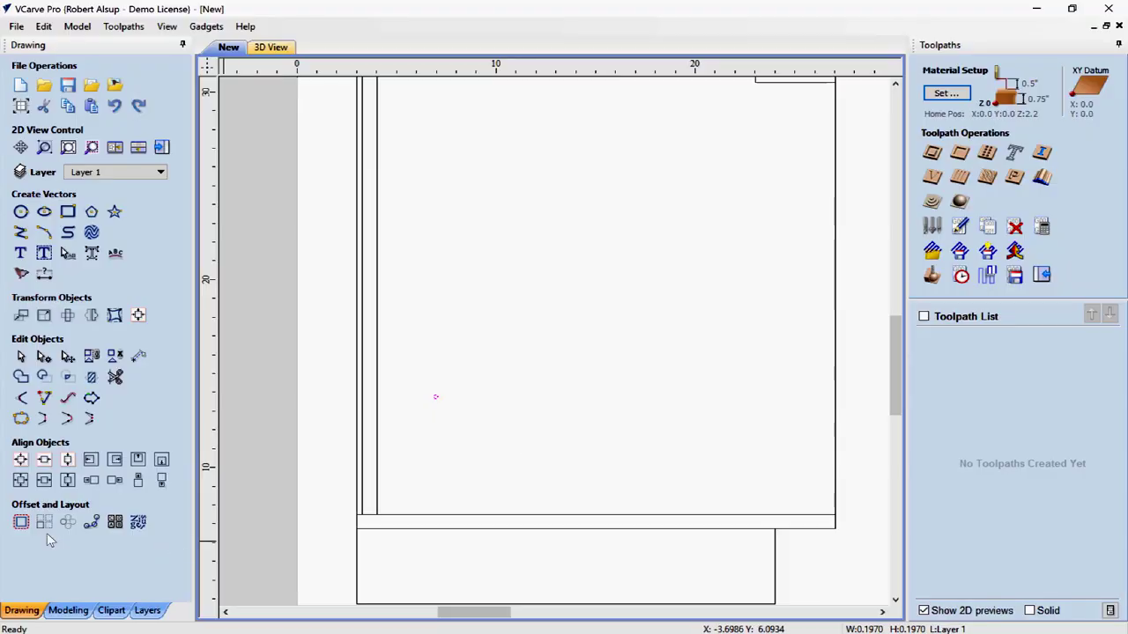
click(44, 523)
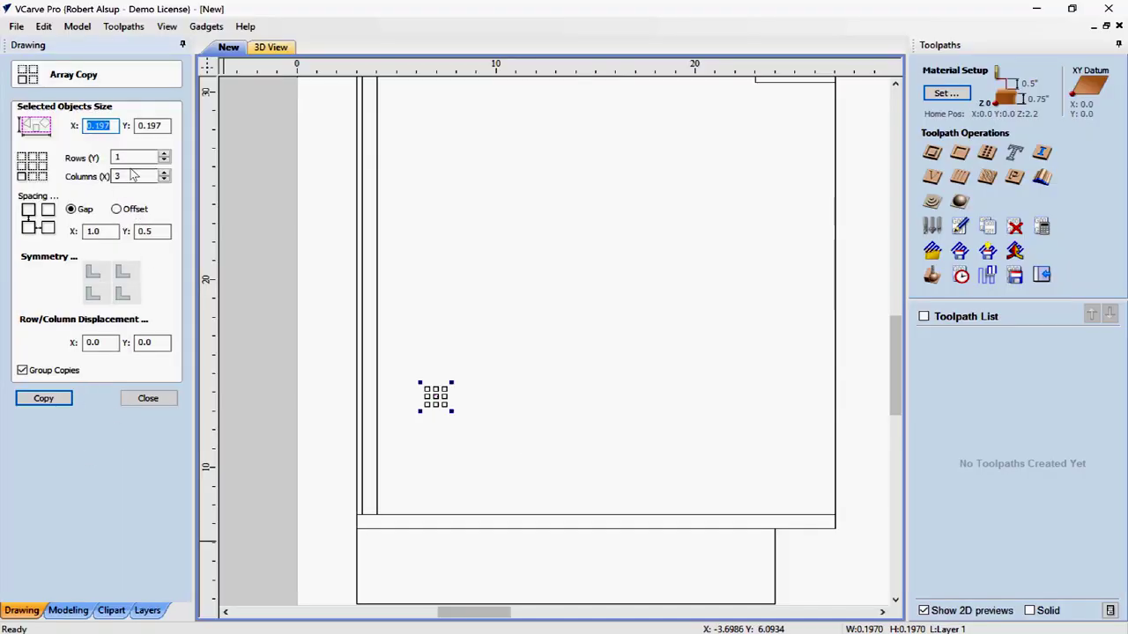
click(164, 153)
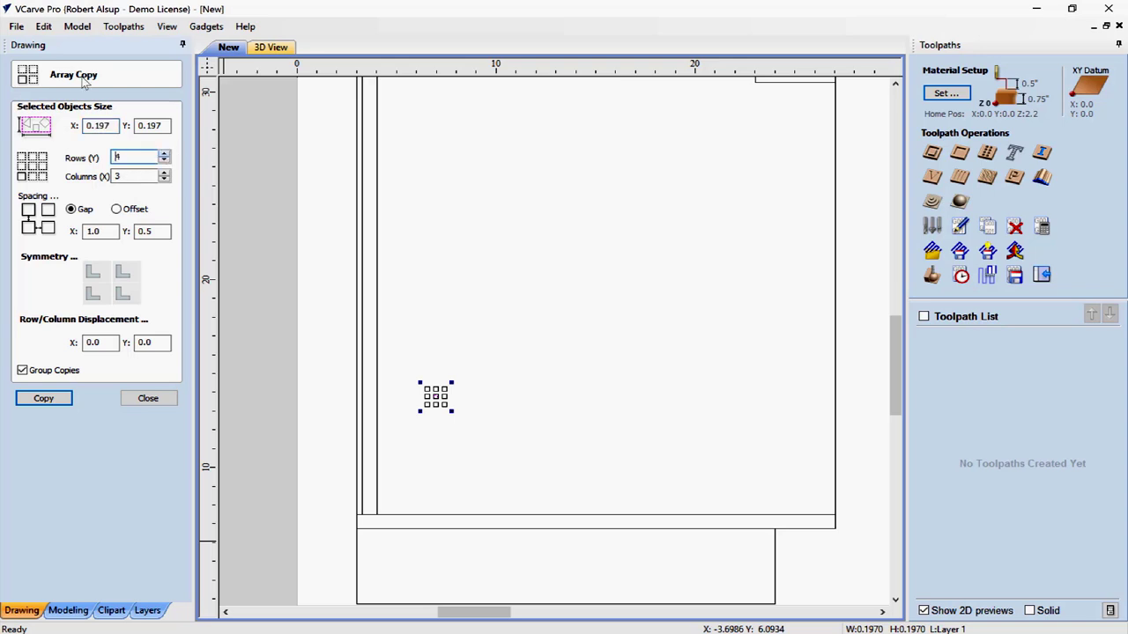
click(164, 179)
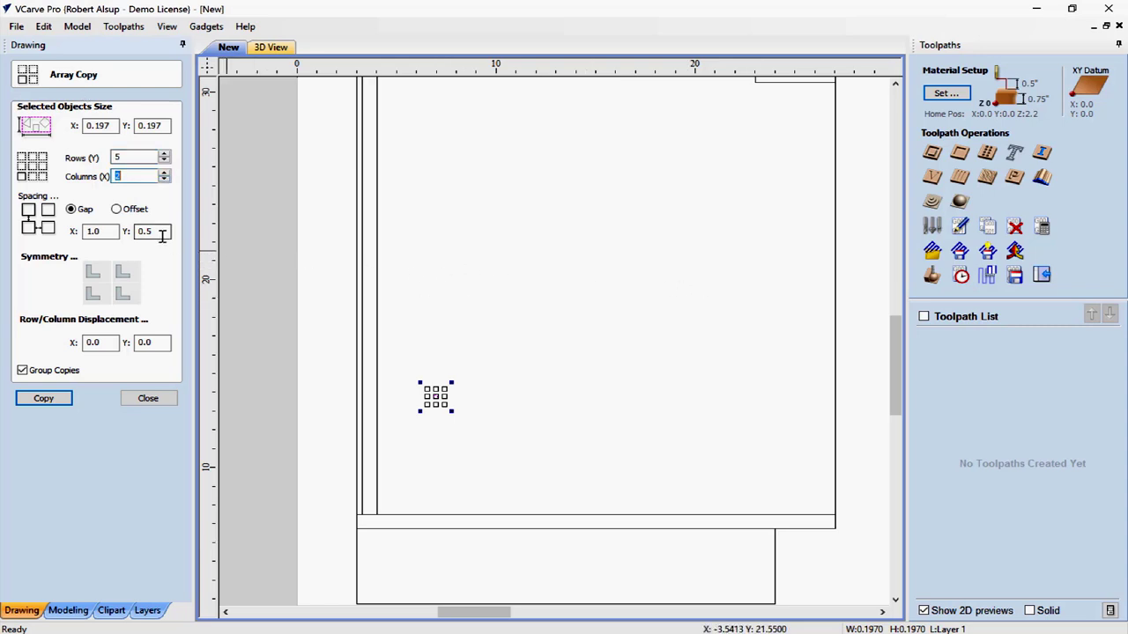
Set the array spacing by offset to 12 inches in X and 32/25.4 inches in Y, and create the grouped copies
click(117, 208)
key(Tab)
text(12)
click(155, 230)
click(137, 231)
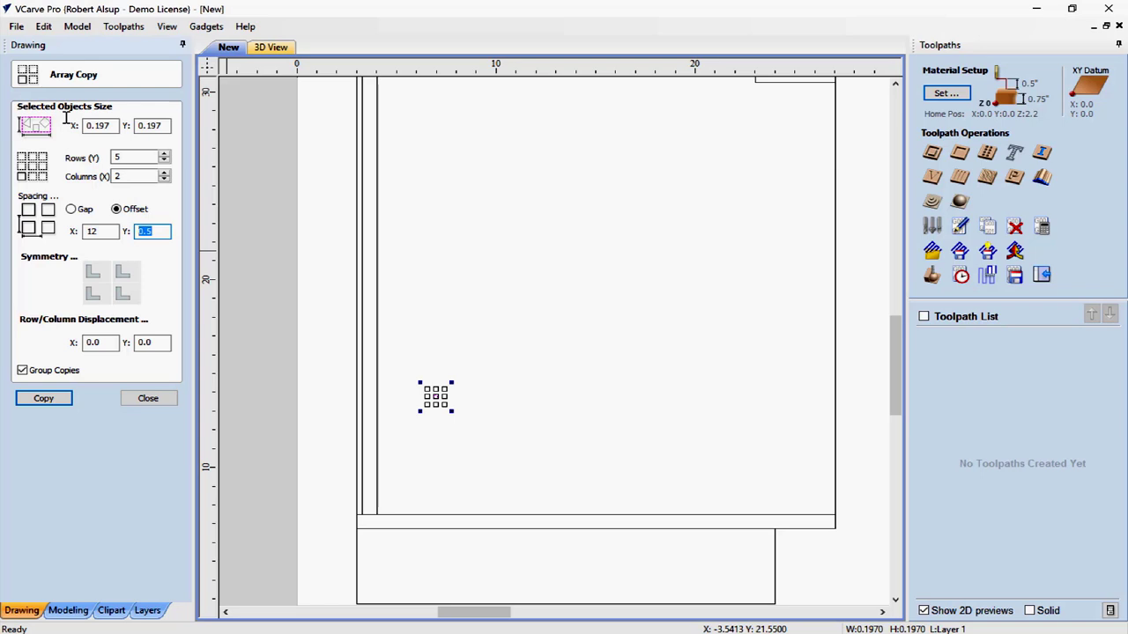
text(/25.4)
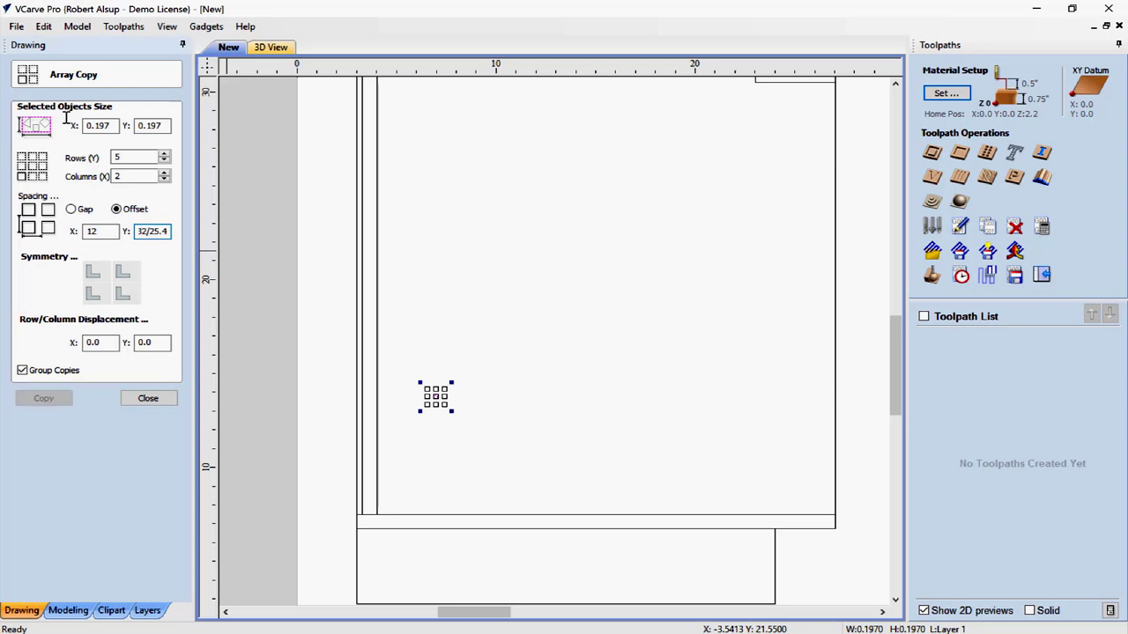
key(equal)
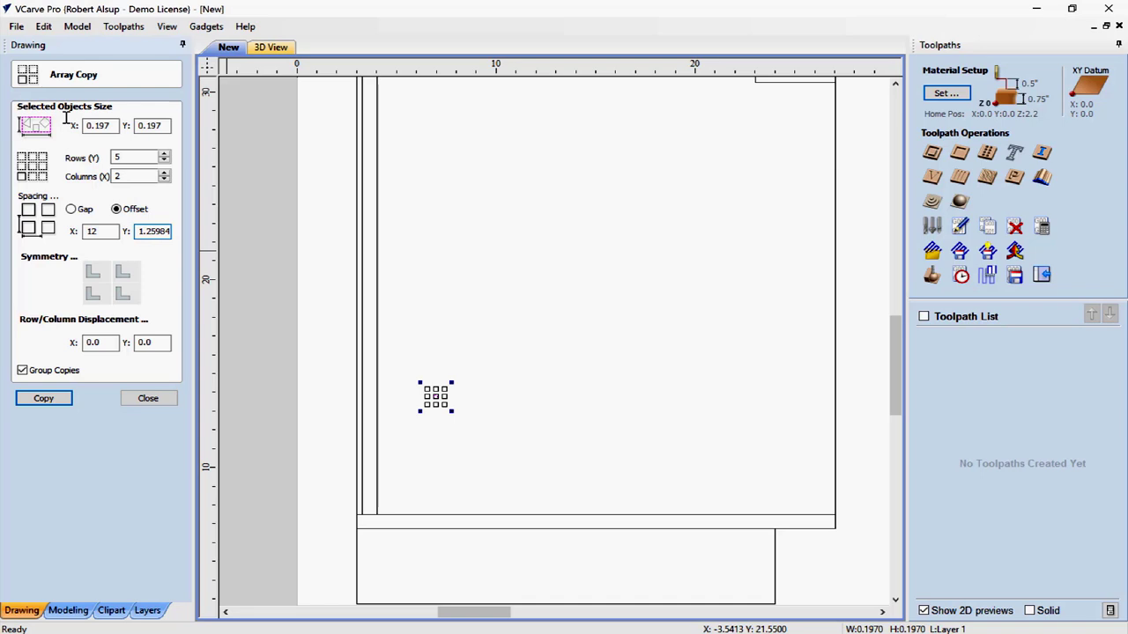
click(40, 401)
key(Escape)
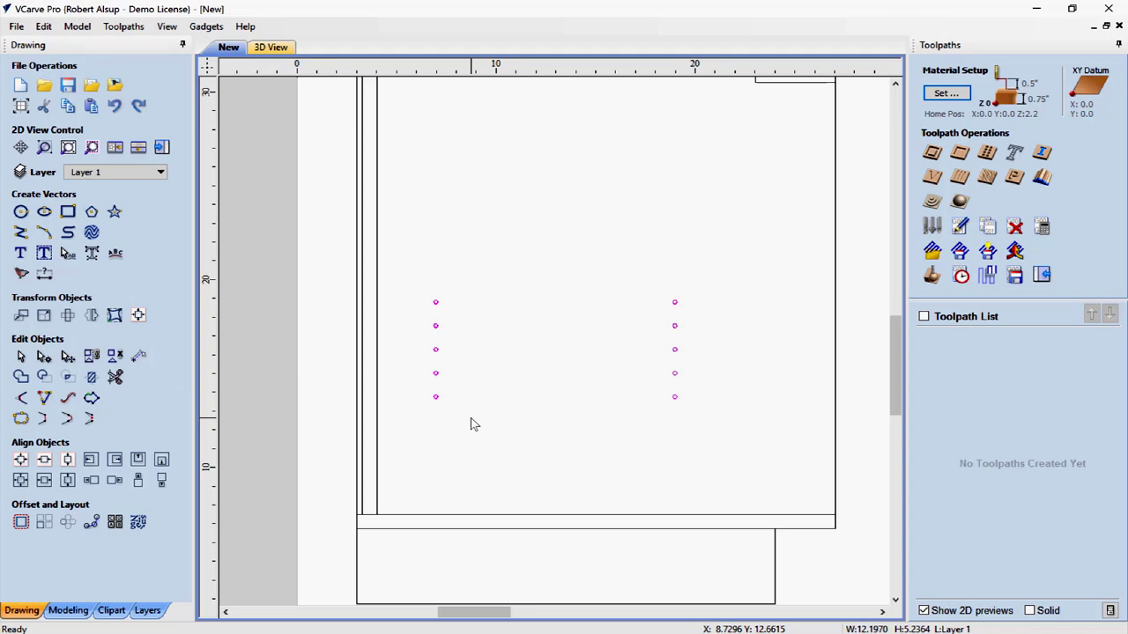
Align the hole array to the inside left edge of the panel outline, and deselect both
scroll(497, 388, down, 3)
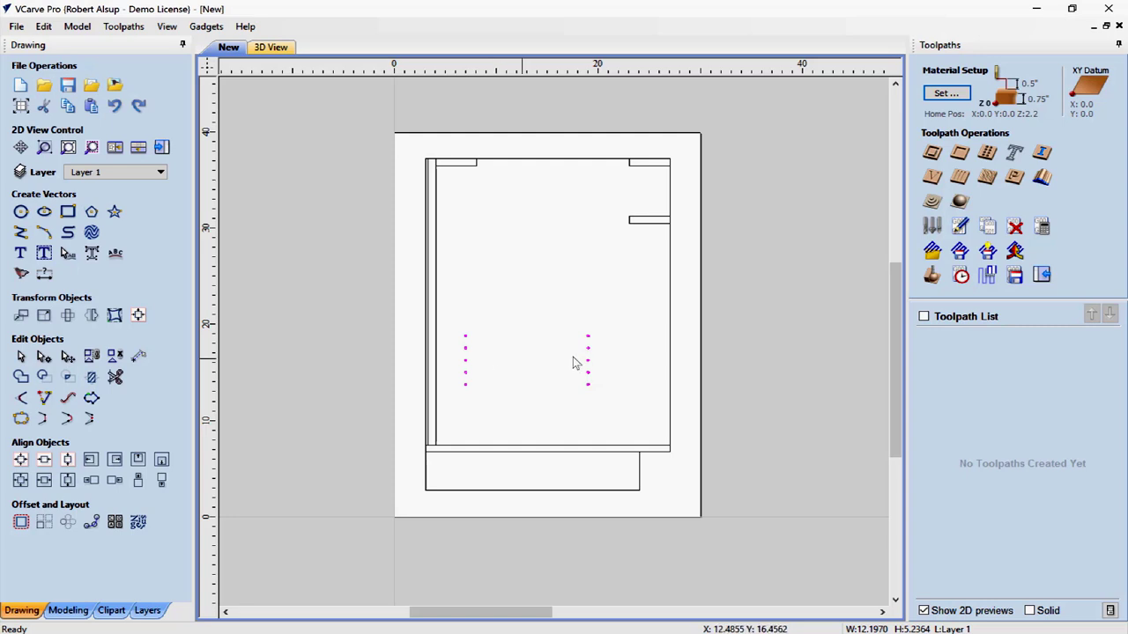
mouse_move(625, 327)
middle_down()
mouse_move(581, 322)
mouse_move(564, 340)
middle_up()
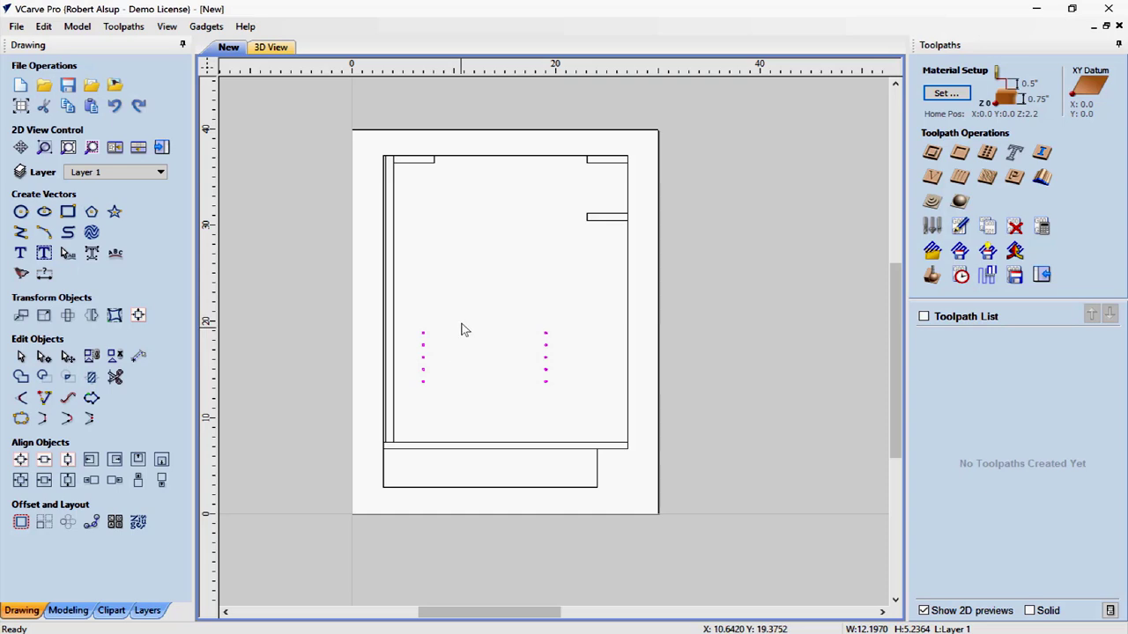
click(385, 339)
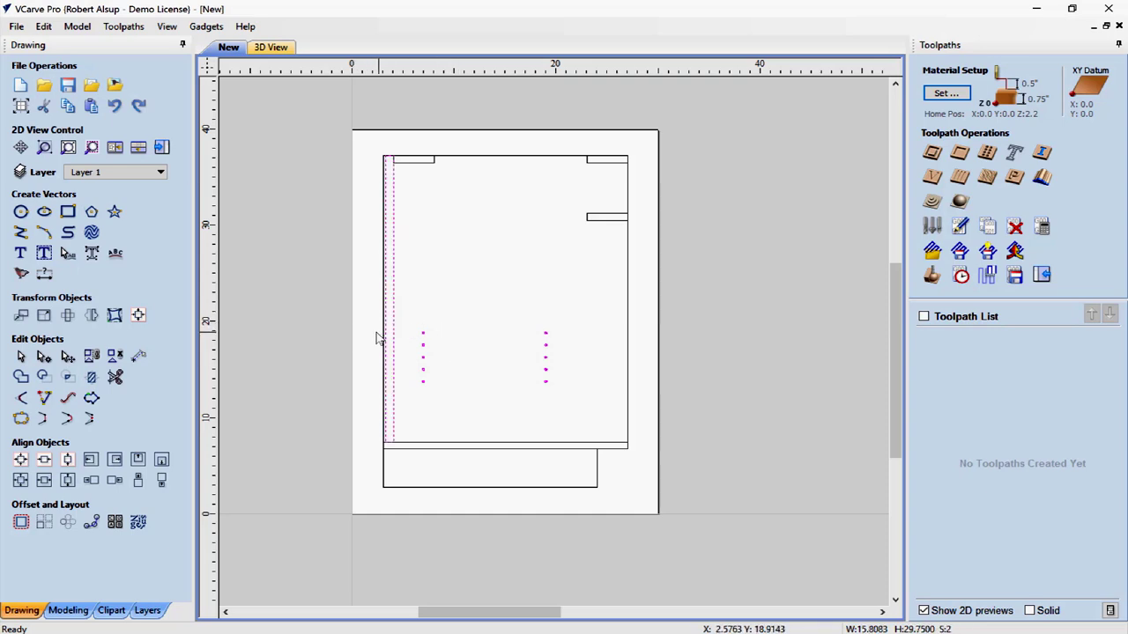
key(Escape)
click(423, 338)
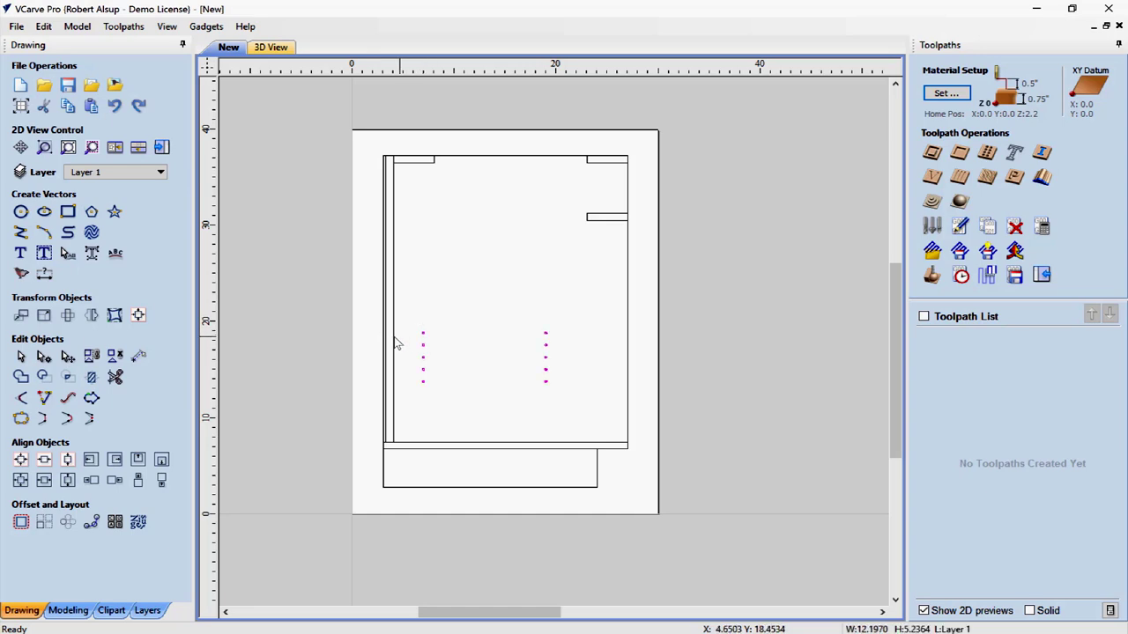
shift+click(385, 345)
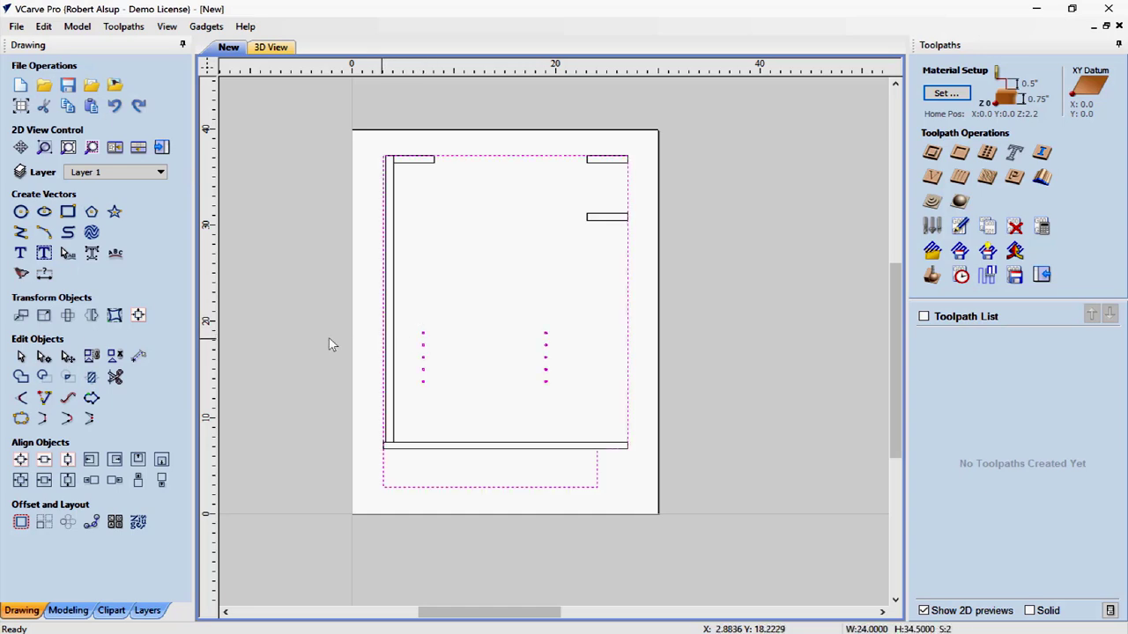
click(91, 459)
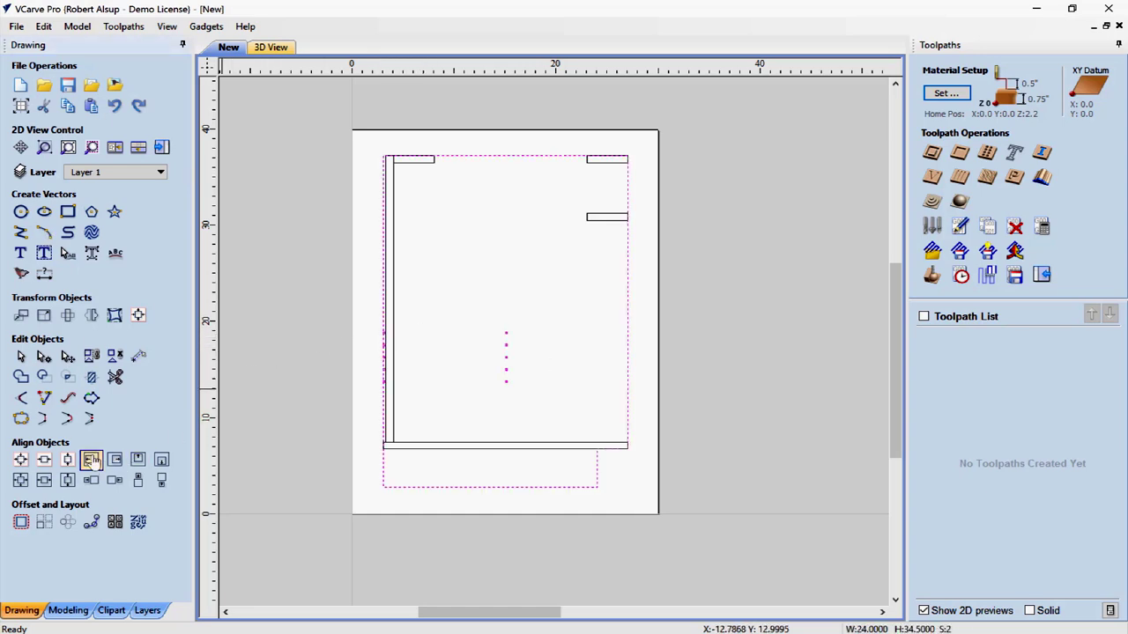
click(362, 367)
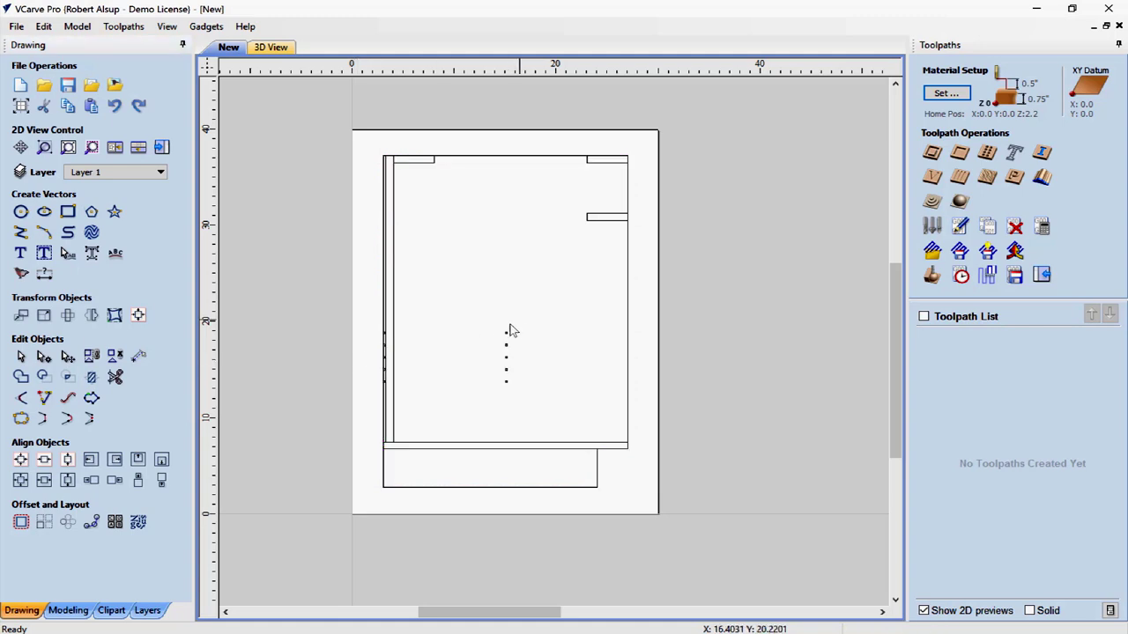
Move the hole array by a relative offset of 3 inches in X and deselect it
drag(522, 323, 353, 379)
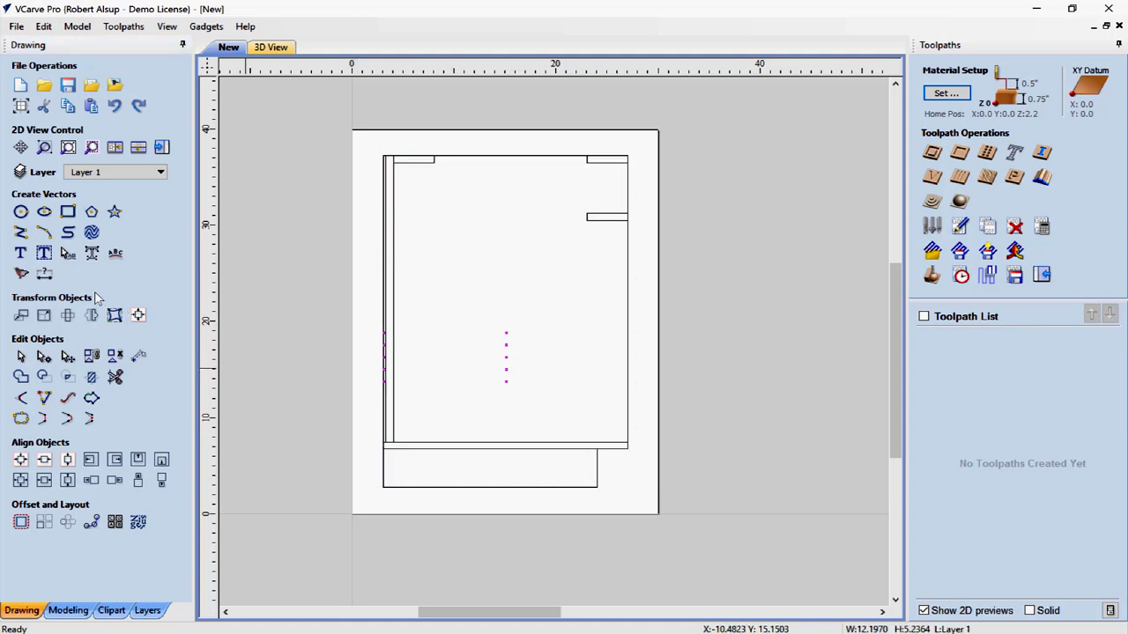
click(20, 315)
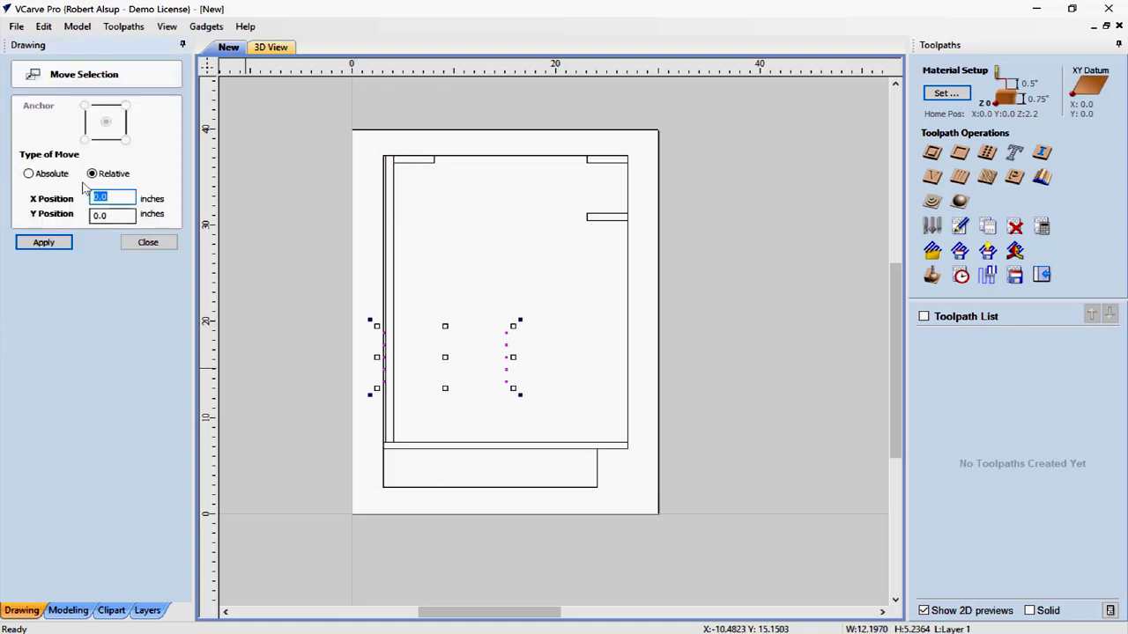
text(3)
click(44, 243)
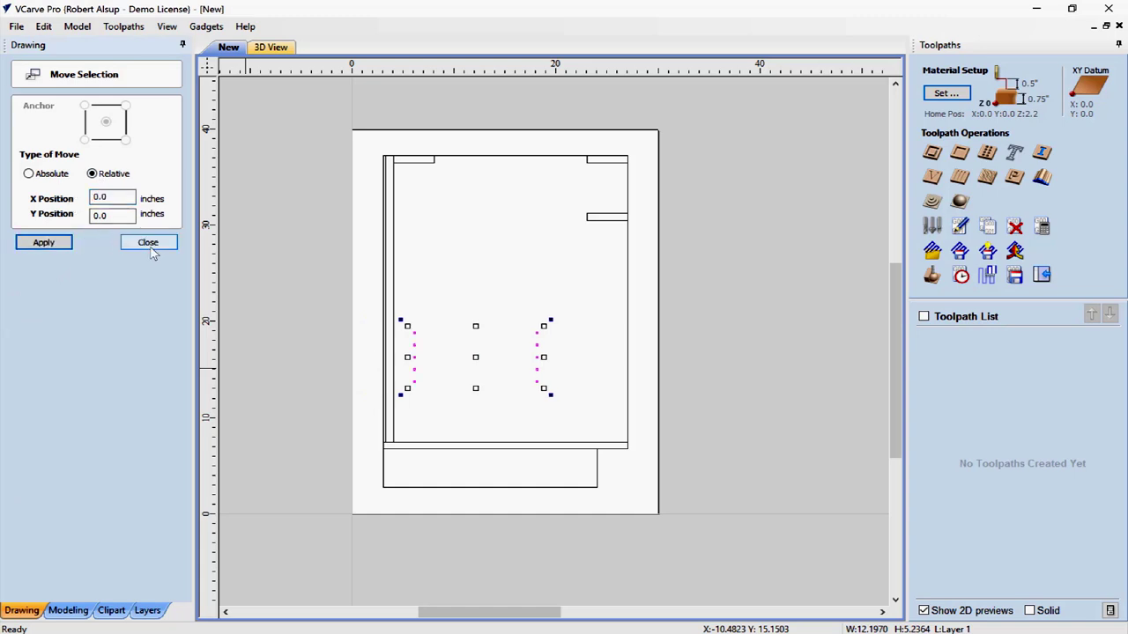
click(150, 248)
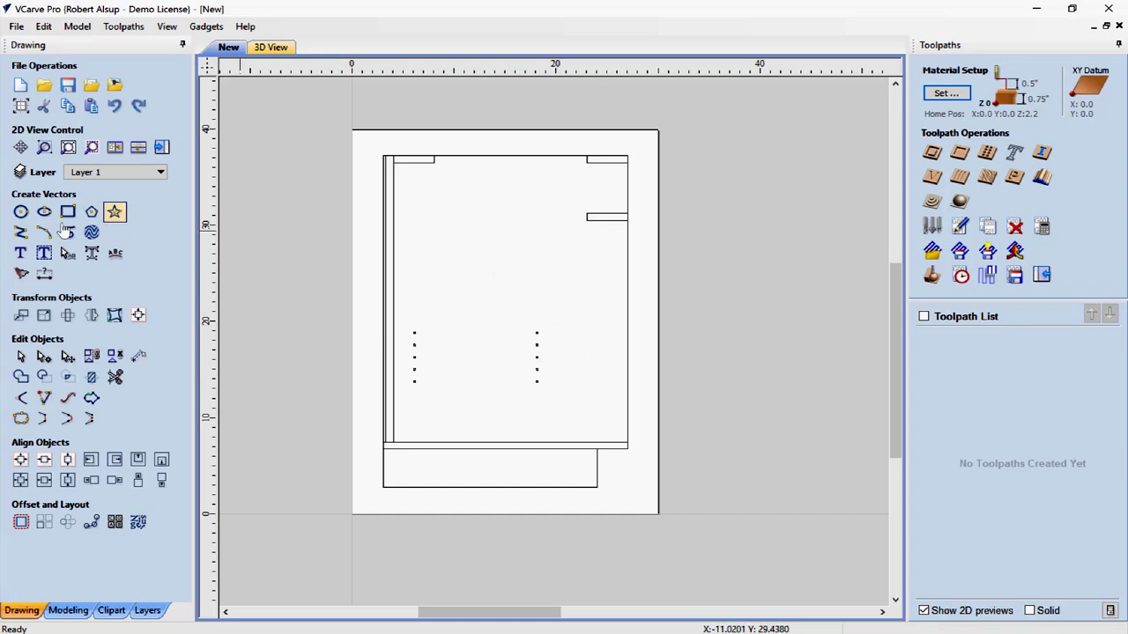
Draw a vertical line about 27 inches long from above the short middle rectangle on the right edge down past the 24 inch rectangle
click(20, 232)
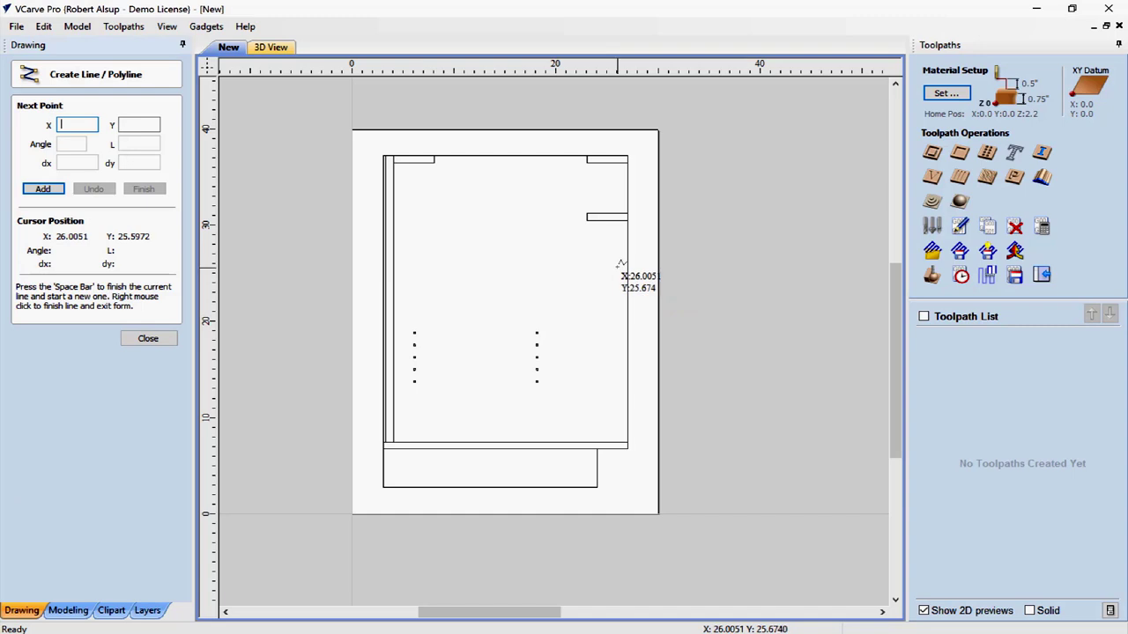
click(604, 205)
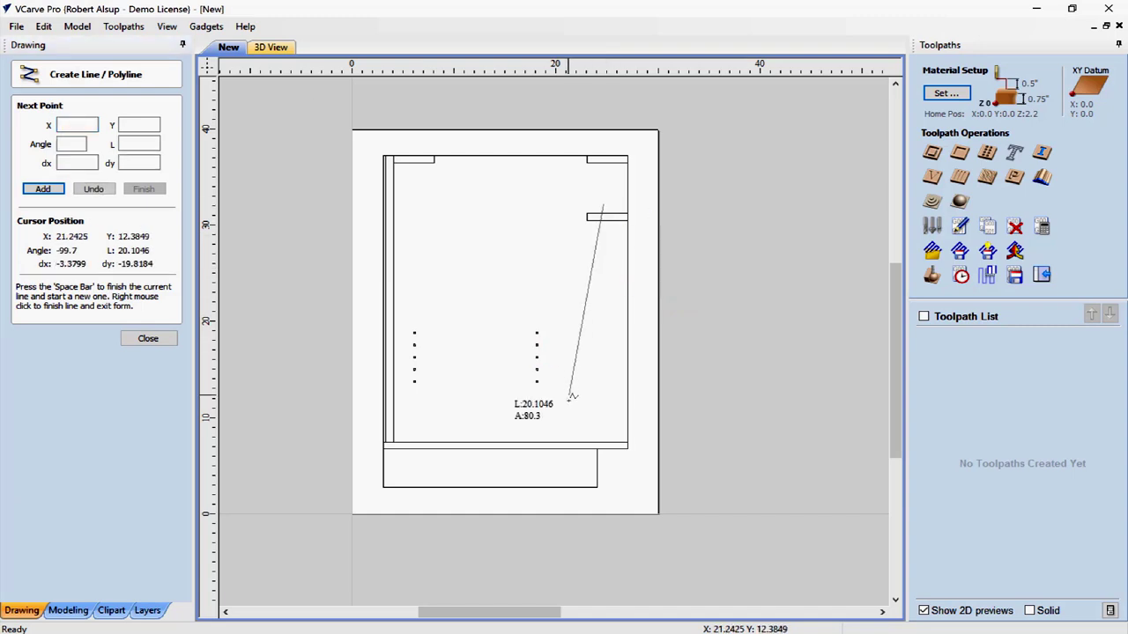
click(604, 462)
right_click(585, 370)
Trim the vertical line so it spans only between the short rectangle's lower edge and the 24 inch rectangle's upper edge
scroll(566, 234, up, 5)
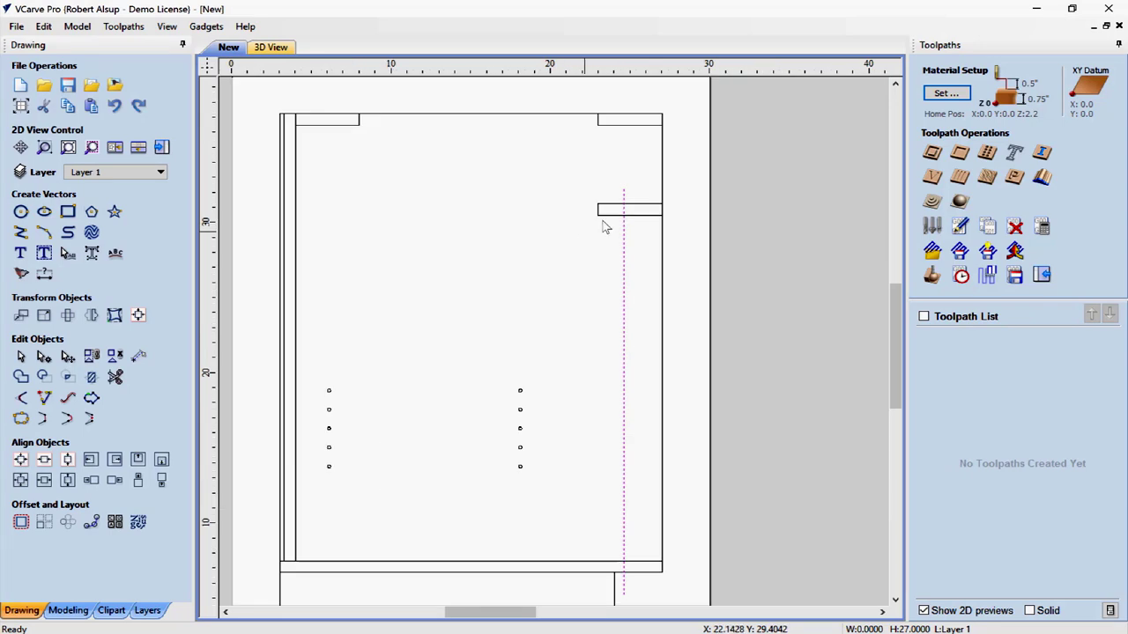
scroll(571, 310, up, 3)
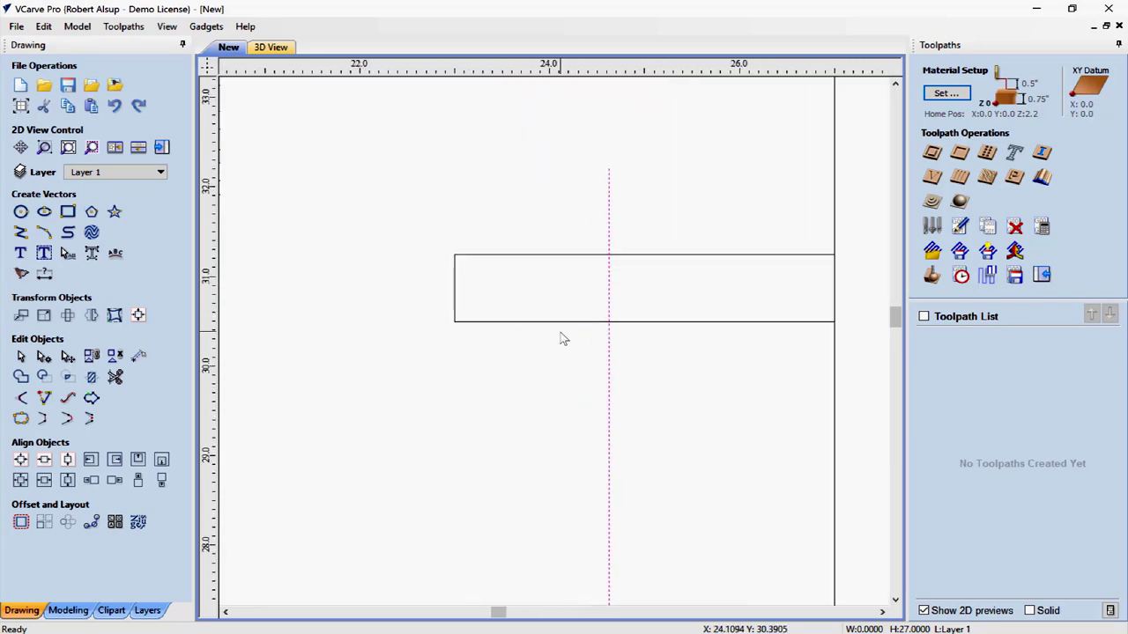
click(115, 377)
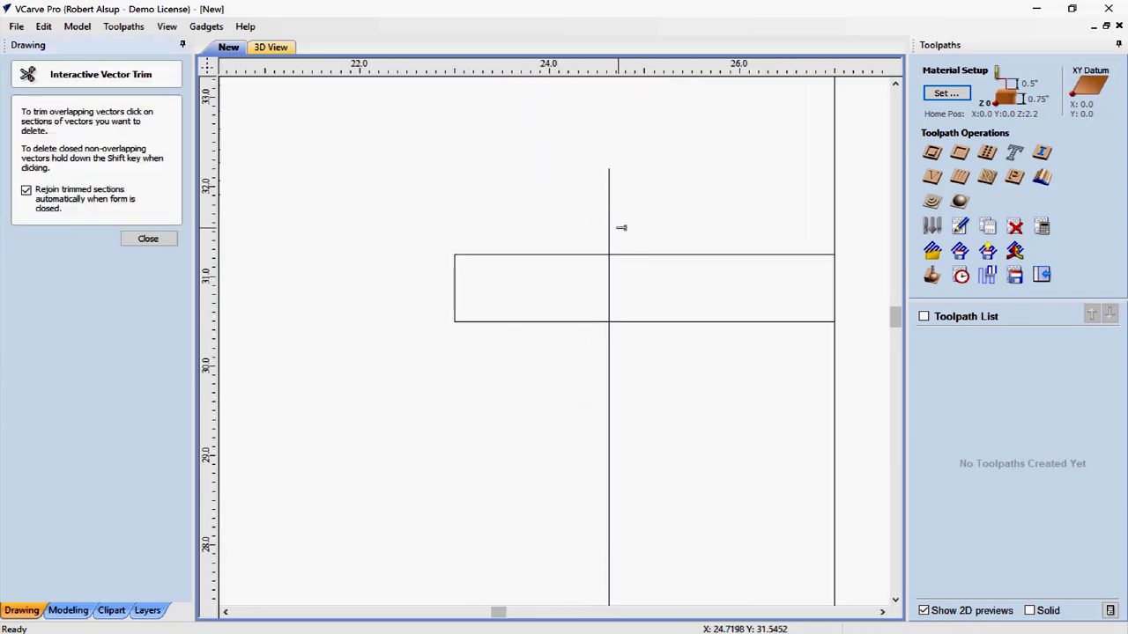
click(611, 228)
click(611, 290)
scroll(626, 304, down, 4)
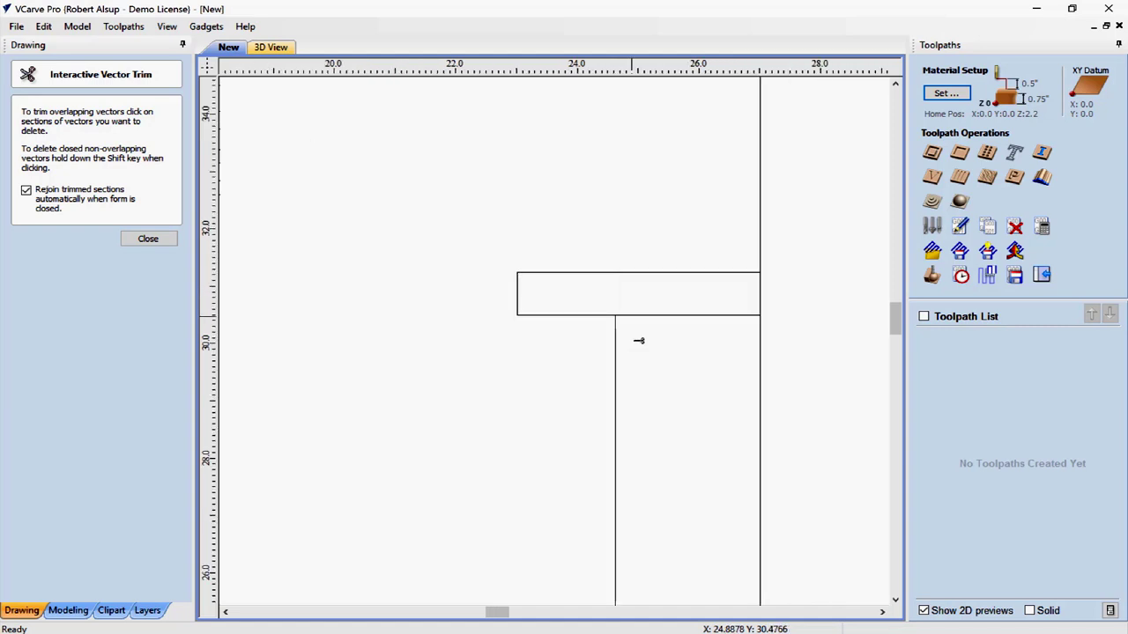
scroll(672, 467, down, 1)
scroll(632, 274, down, 5)
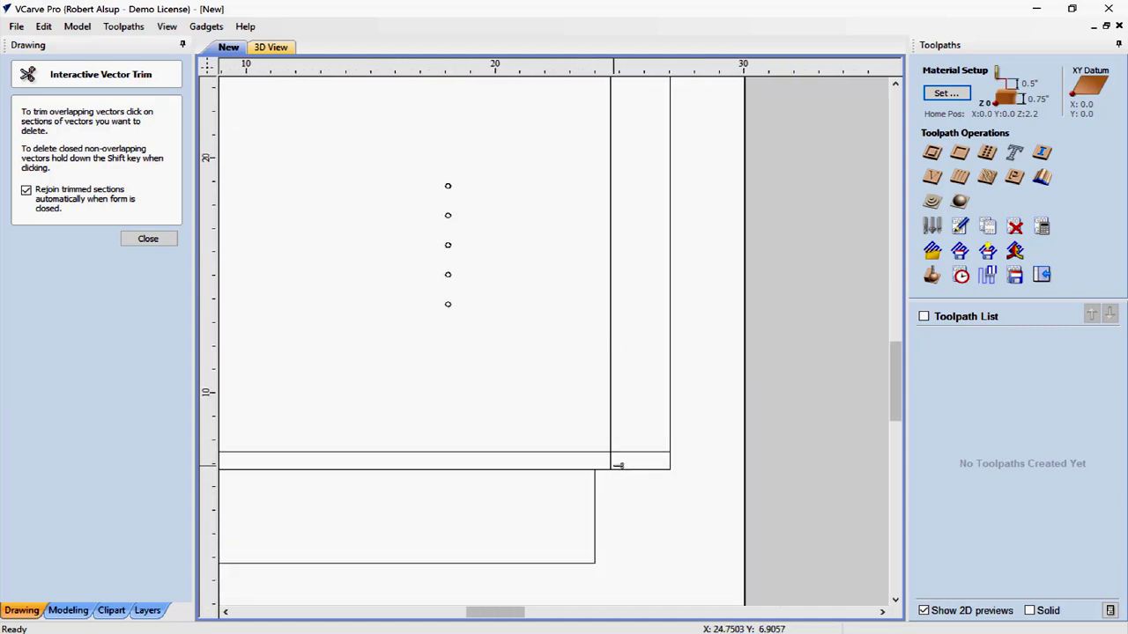
click(149, 241)
Center the shelf hole array vertically on the trimmed vertical line, then delete that helper line
scroll(501, 360, down, 4)
mouse_move(495, 353)
middle_down()
mouse_move(486, 352)
mouse_move(491, 393)
middle_up()
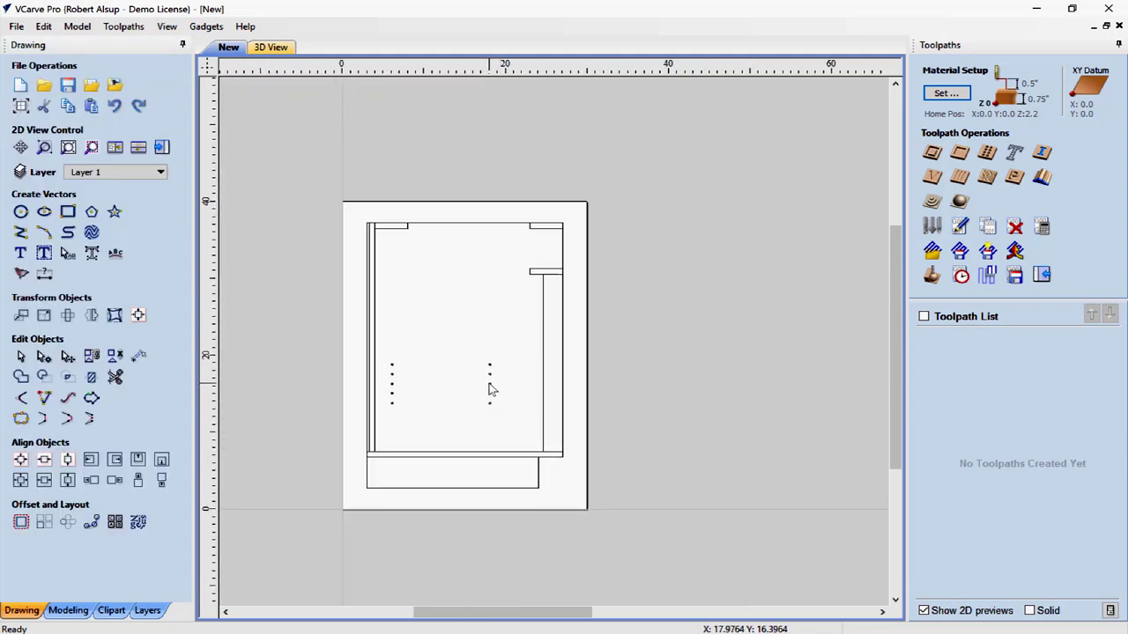
click(489, 389)
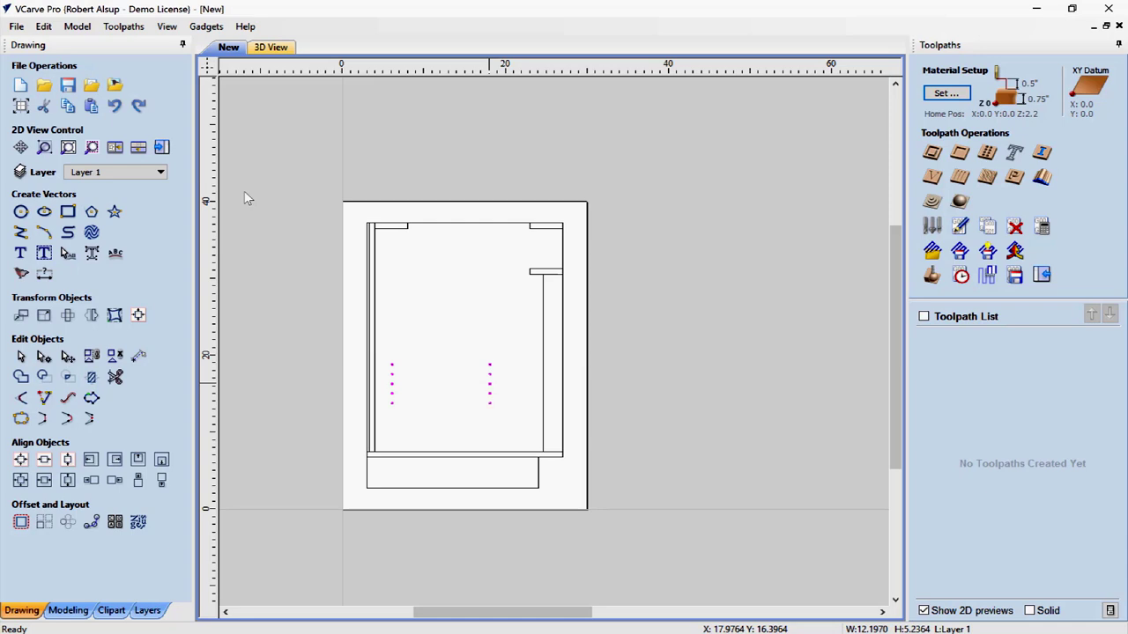
shift+click(543, 388)
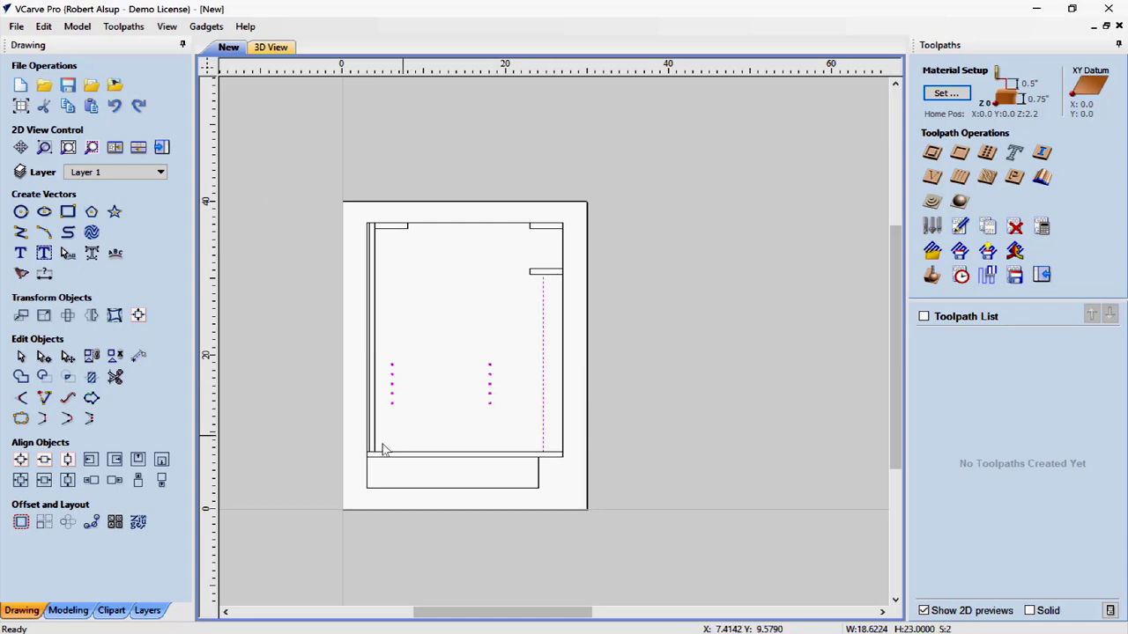
click(67, 479)
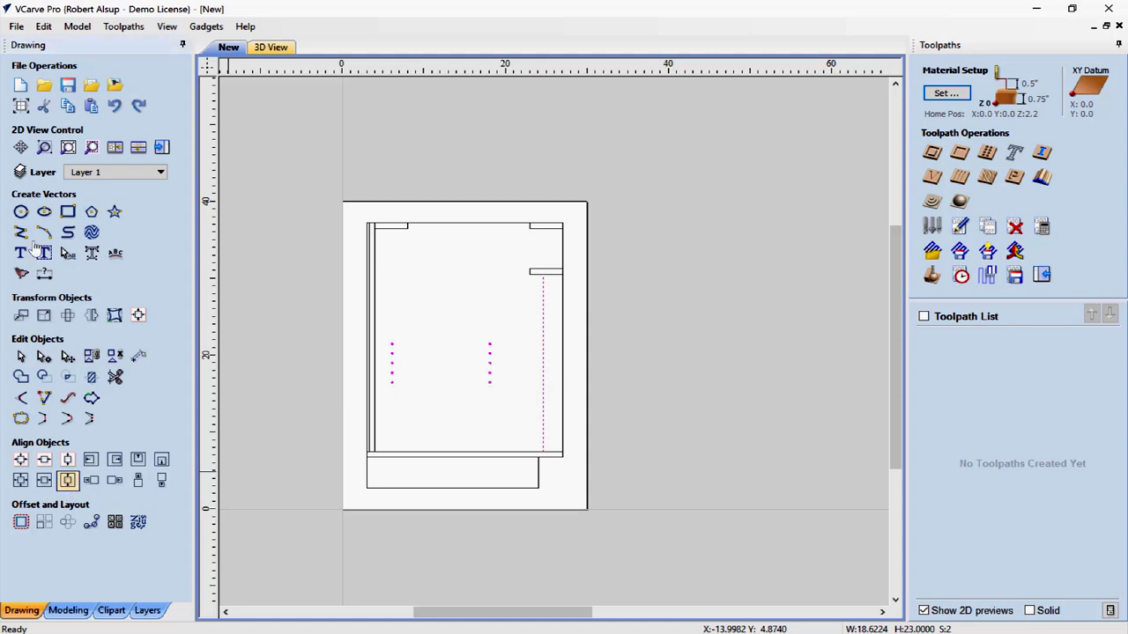
click(456, 359)
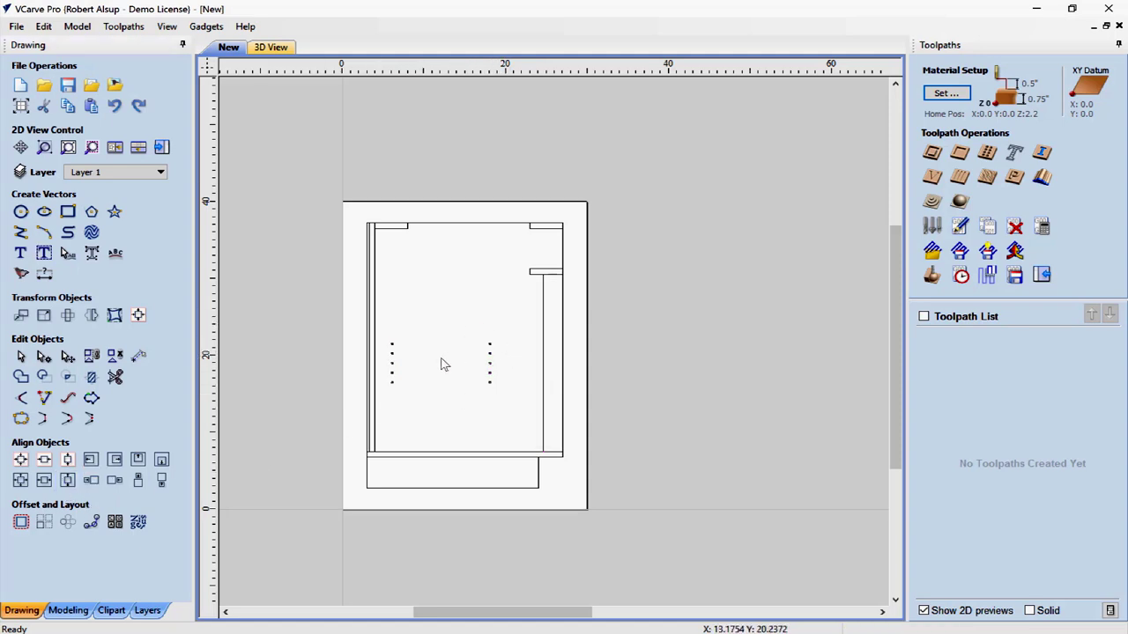
click(543, 347)
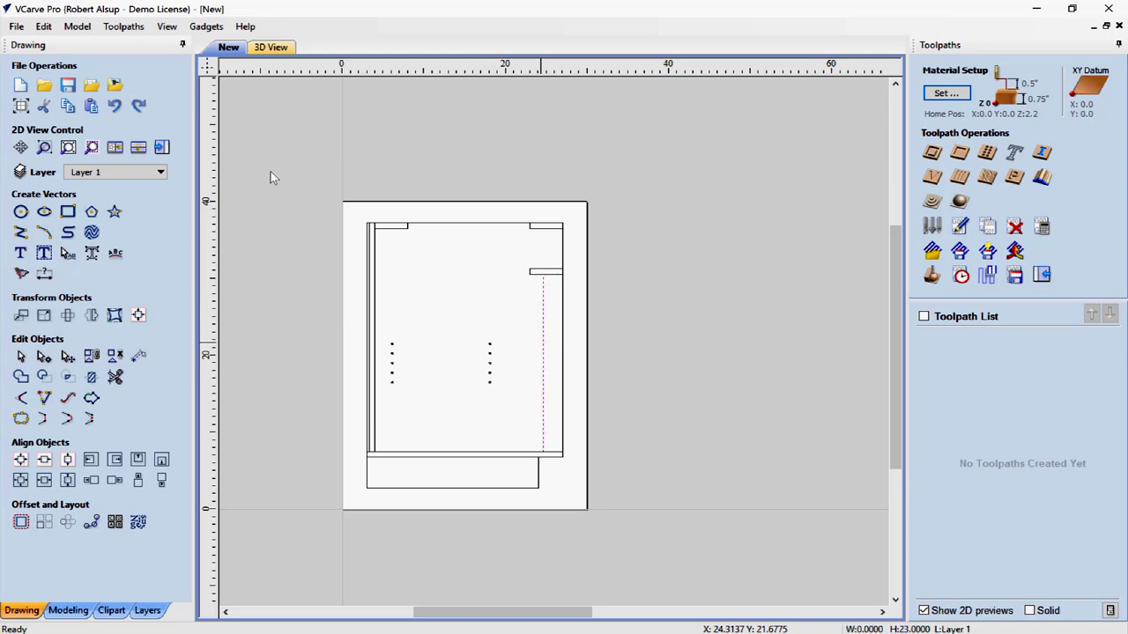
key(Delete)
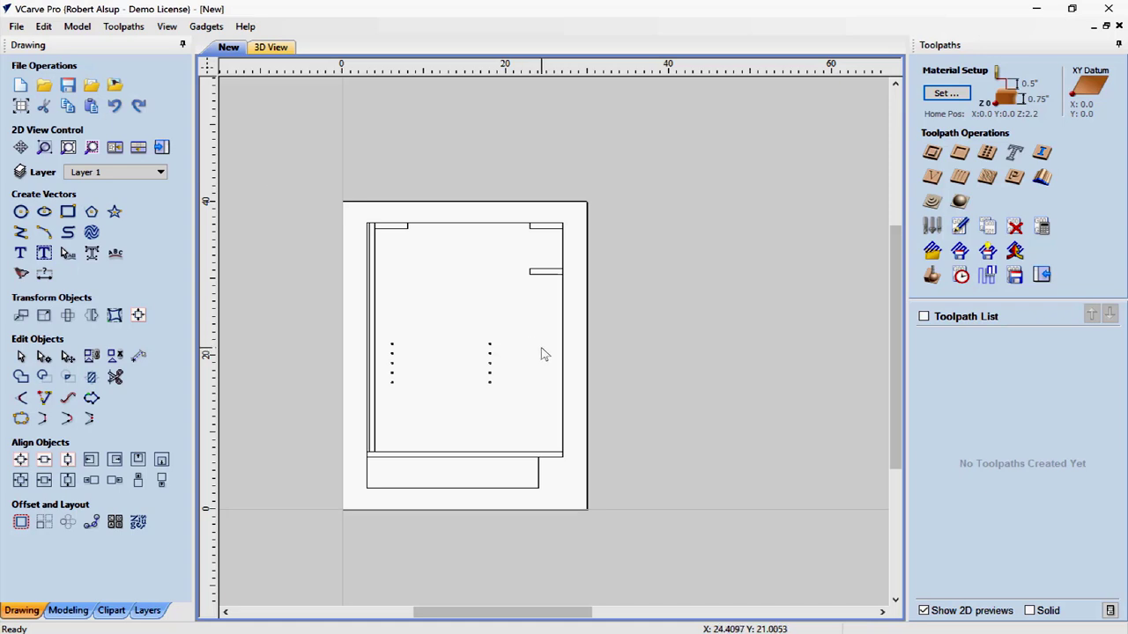
click(490, 352)
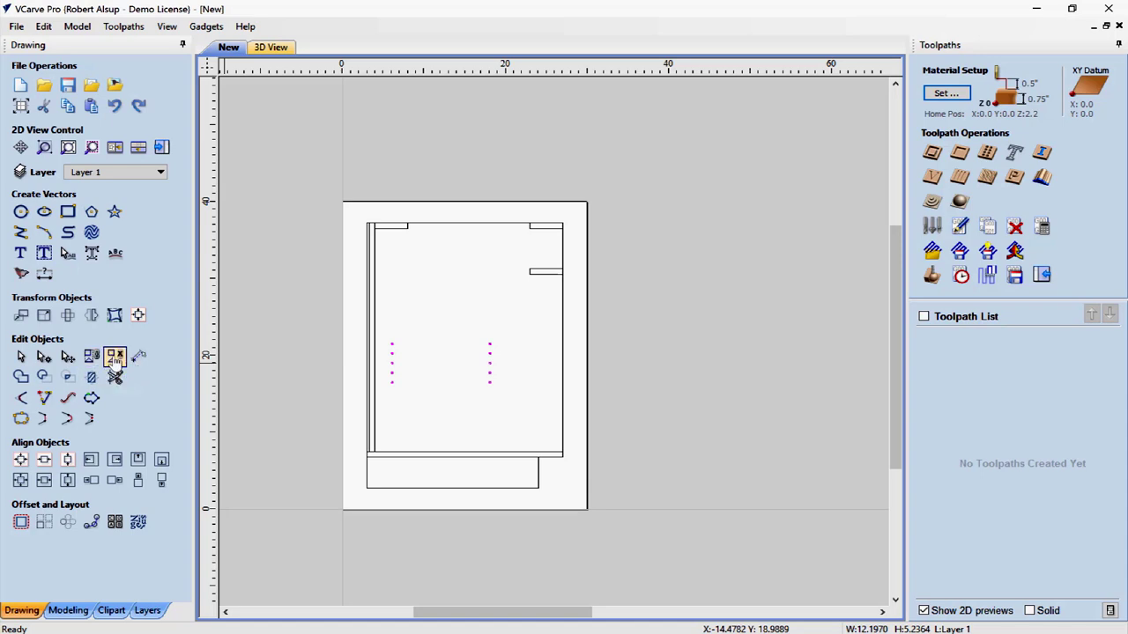
click(305, 373)
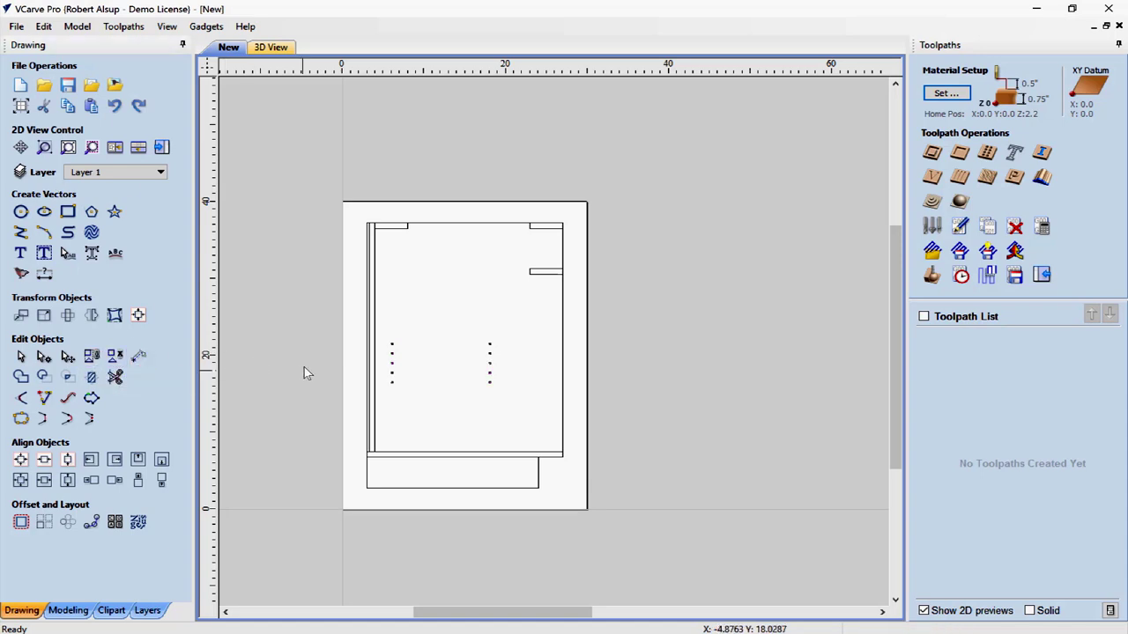
click(394, 348)
click(268, 351)
Group all the panel's vectors, including the rectangles and shelf holes, into one object and deselect it
mouse_move(322, 201)
mouse_down()
mouse_move(406, 380)
mouse_move(619, 519)
mouse_up()
click(92, 356)
click(339, 332)
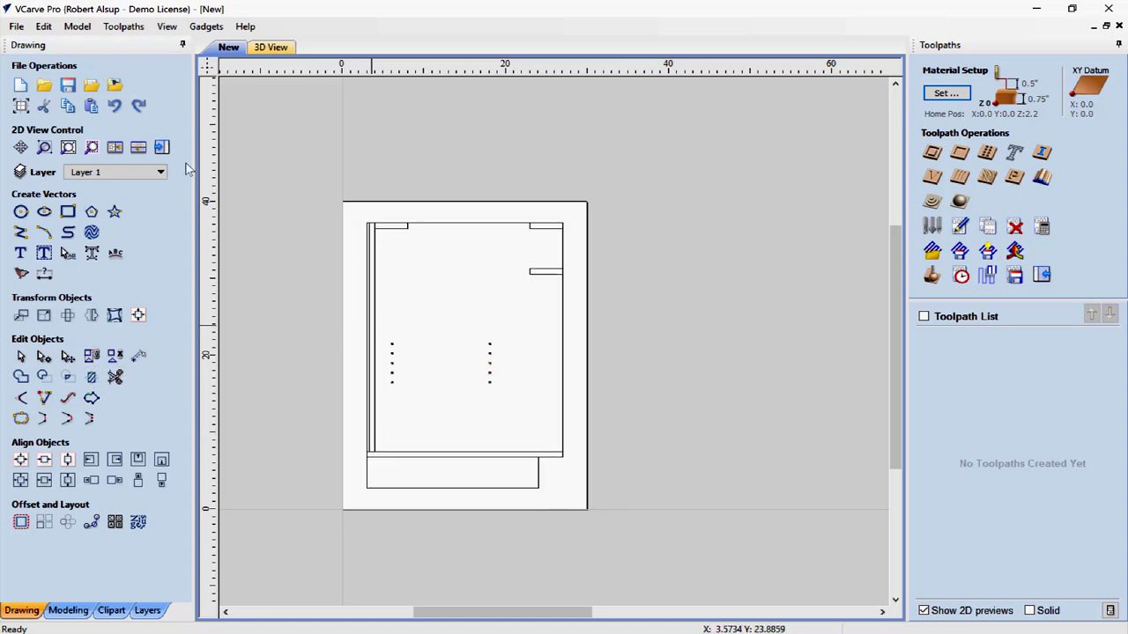
Shift the grouped panel up and to the right as a test, then center it in the material
click(374, 330)
mouse_move(464, 356)
mouse_down()
mouse_move(509, 307)
mouse_move(576, 398)
mouse_move(477, 320)
mouse_move(501, 334)
mouse_up()
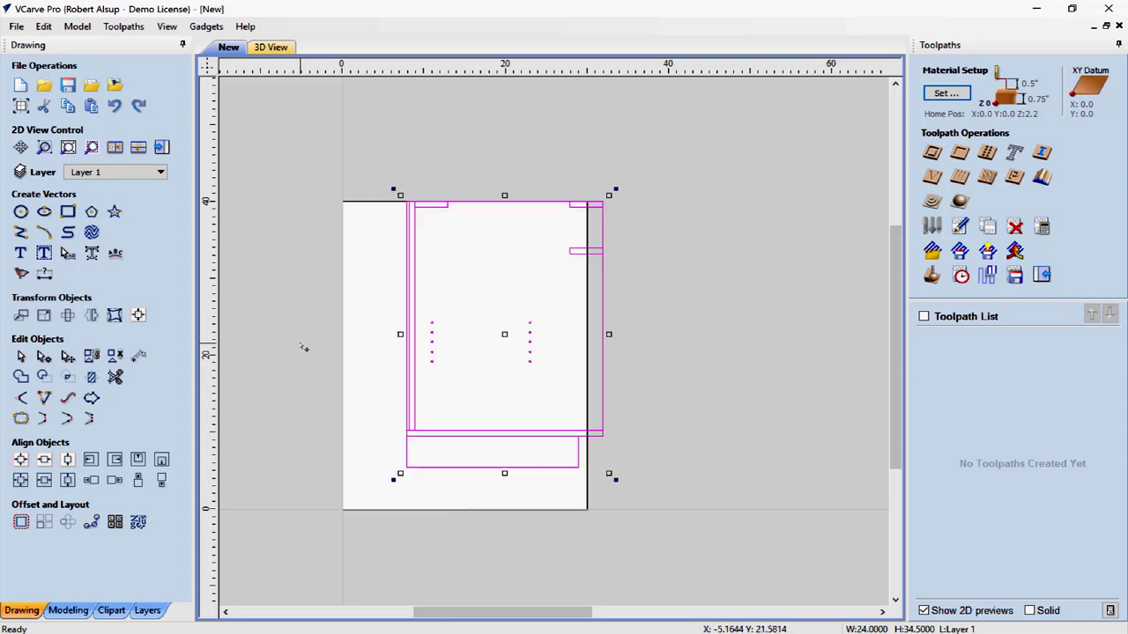
click(439, 373)
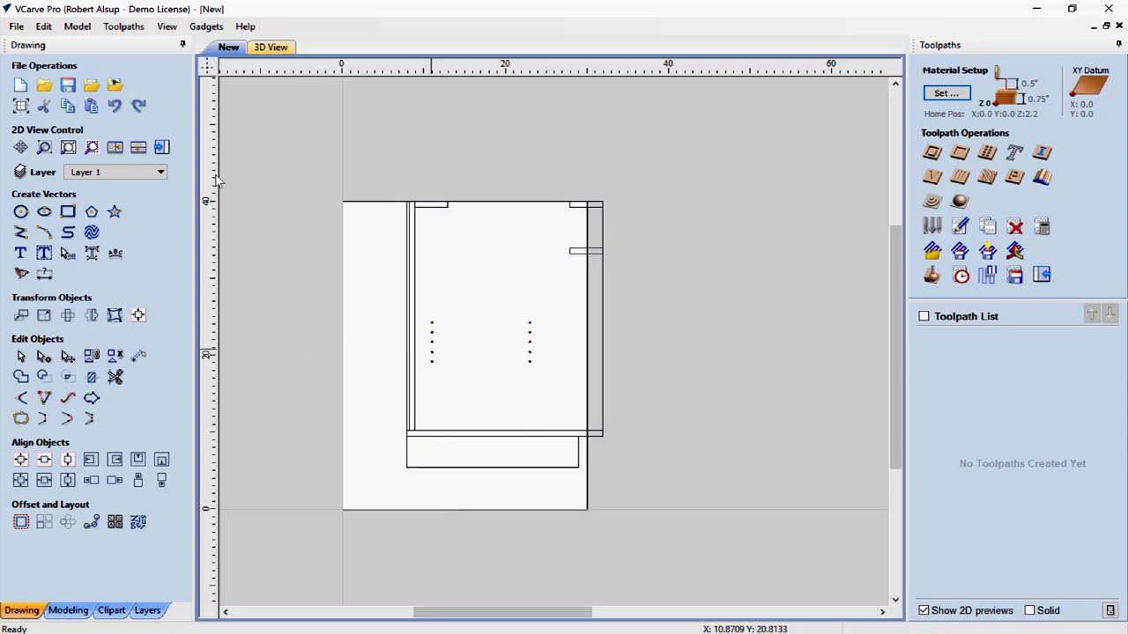
click(433, 356)
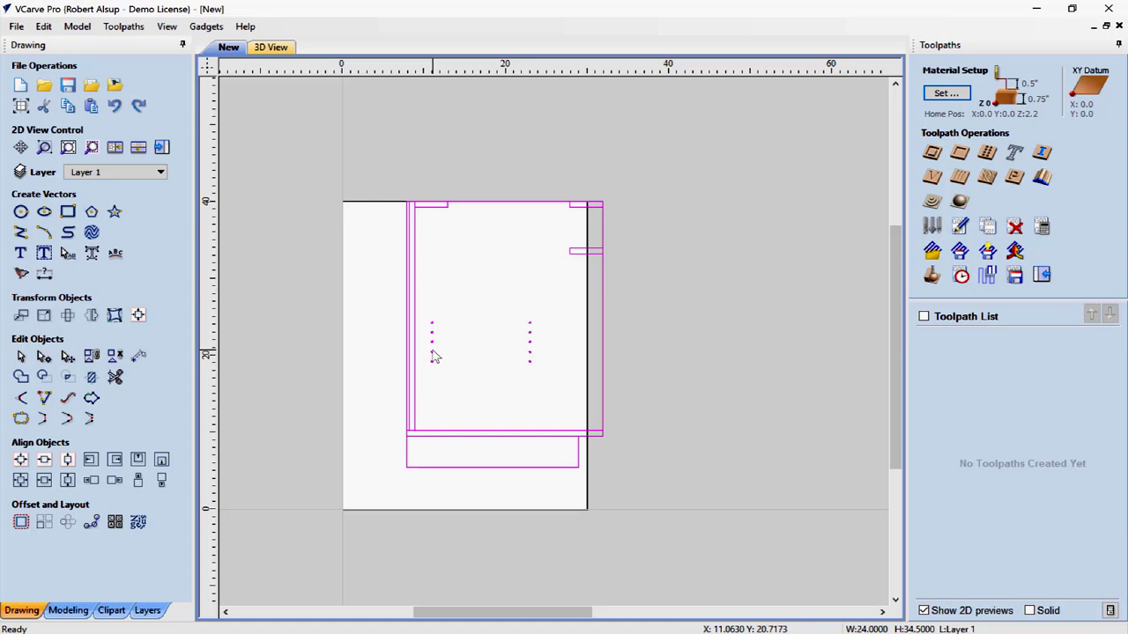
click(21, 459)
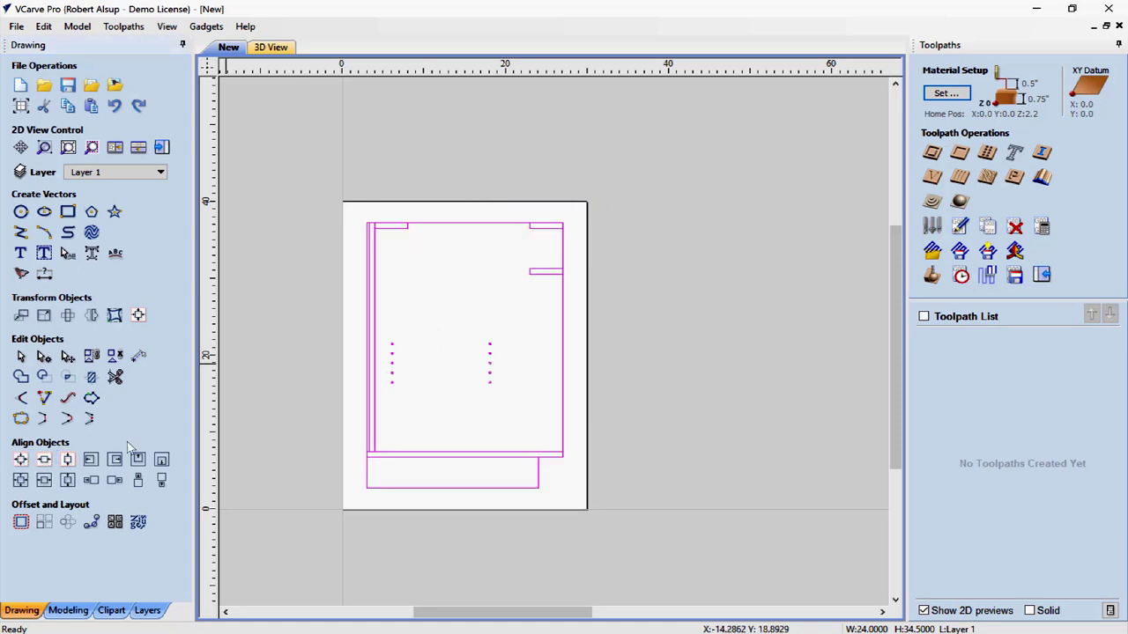
click(245, 425)
Move the grouped panel to absolute position X .25, Y .25 inches using its lower-left corner as anchor, and deselect it
click(371, 424)
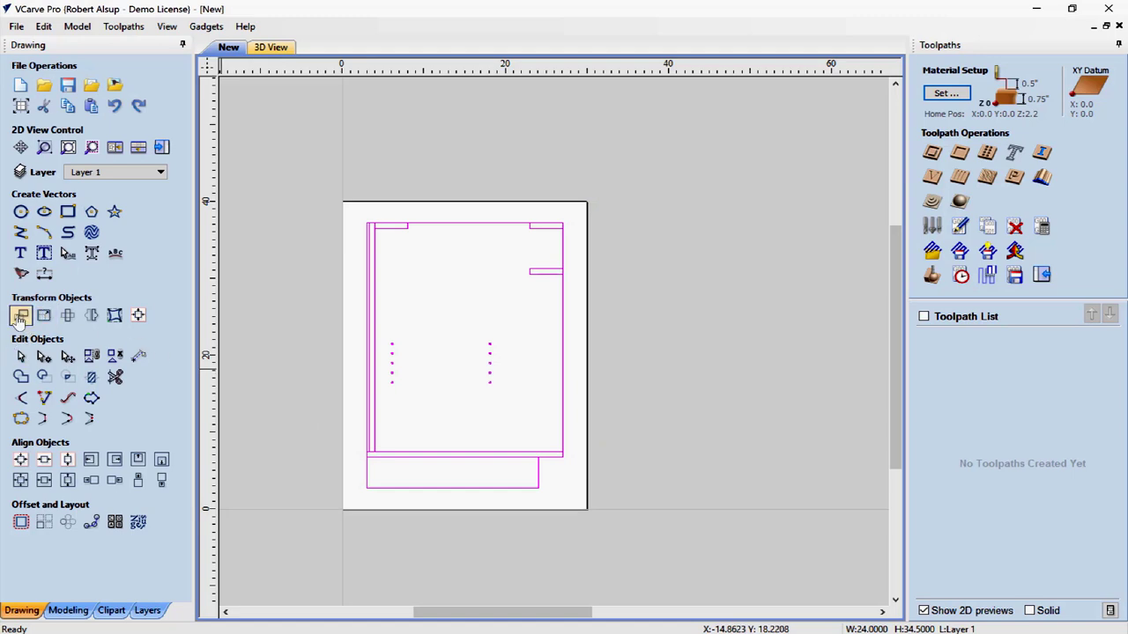
click(19, 317)
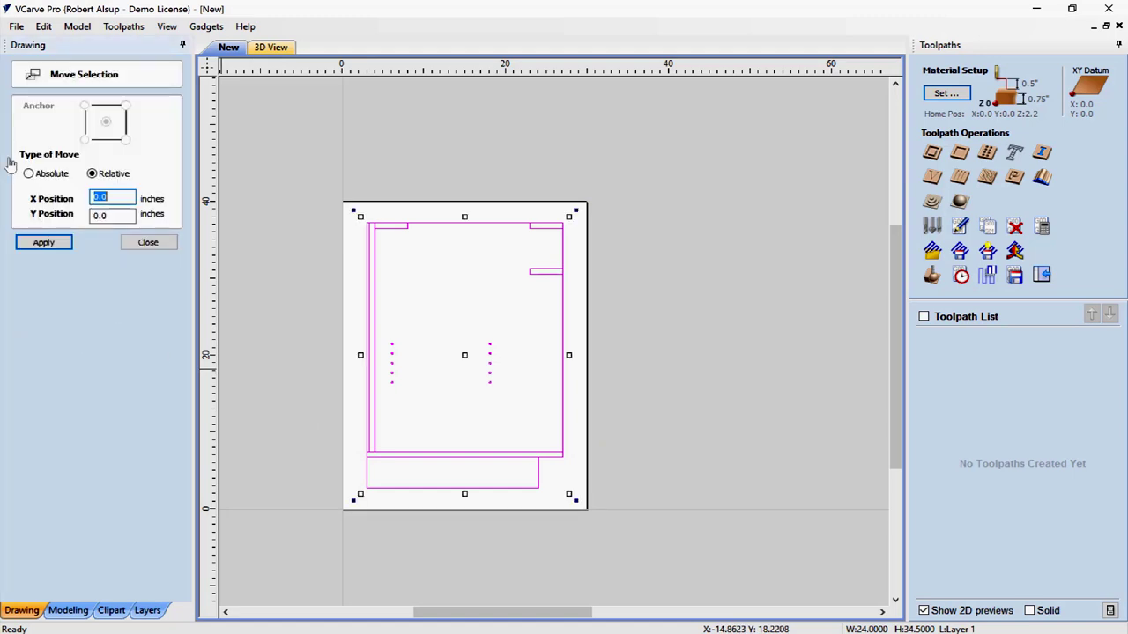
click(29, 174)
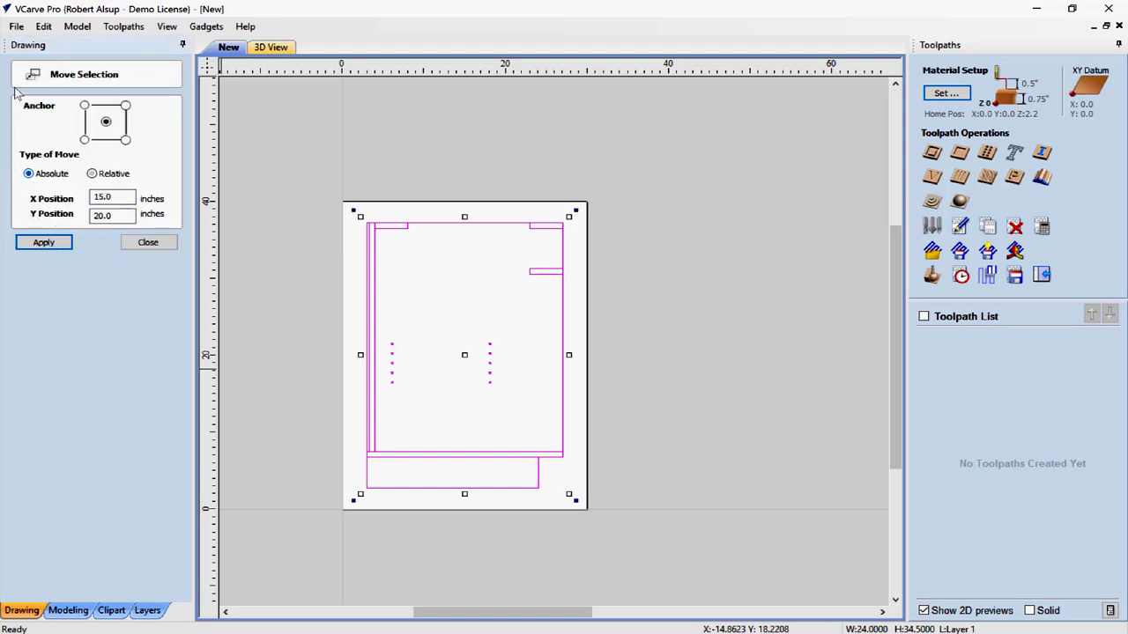
click(85, 140)
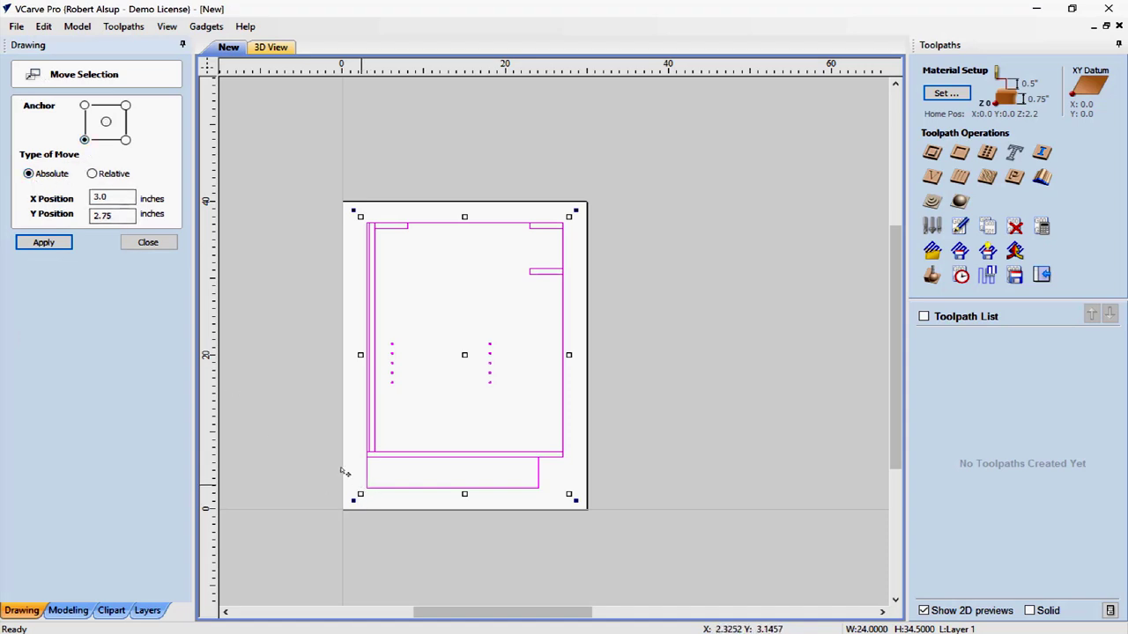
double_click(112, 198)
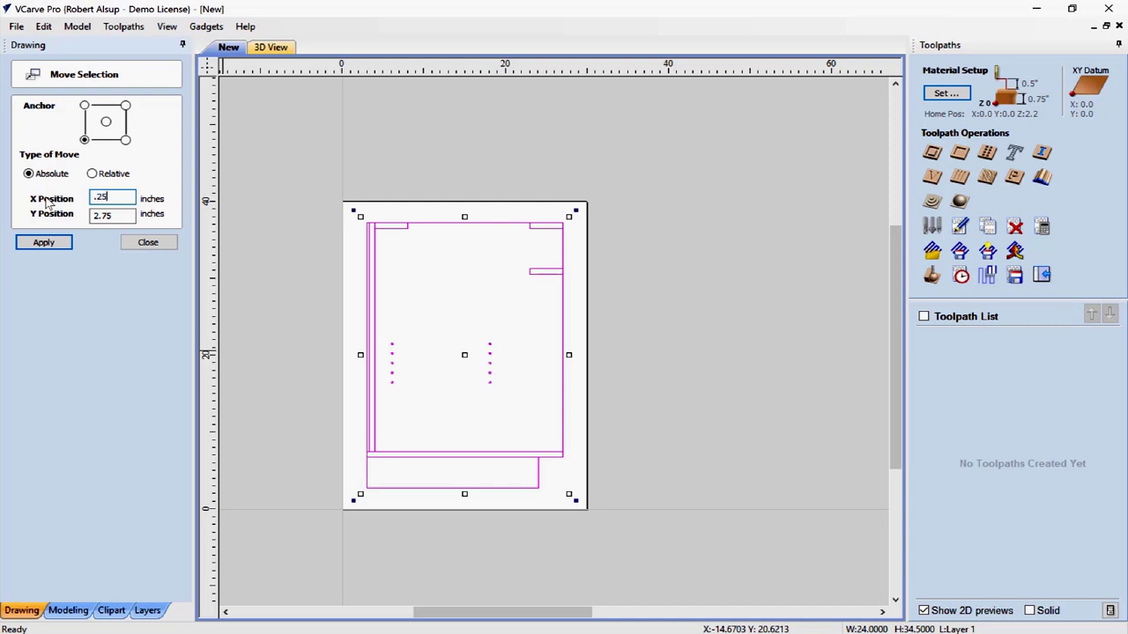
double_click(103, 217)
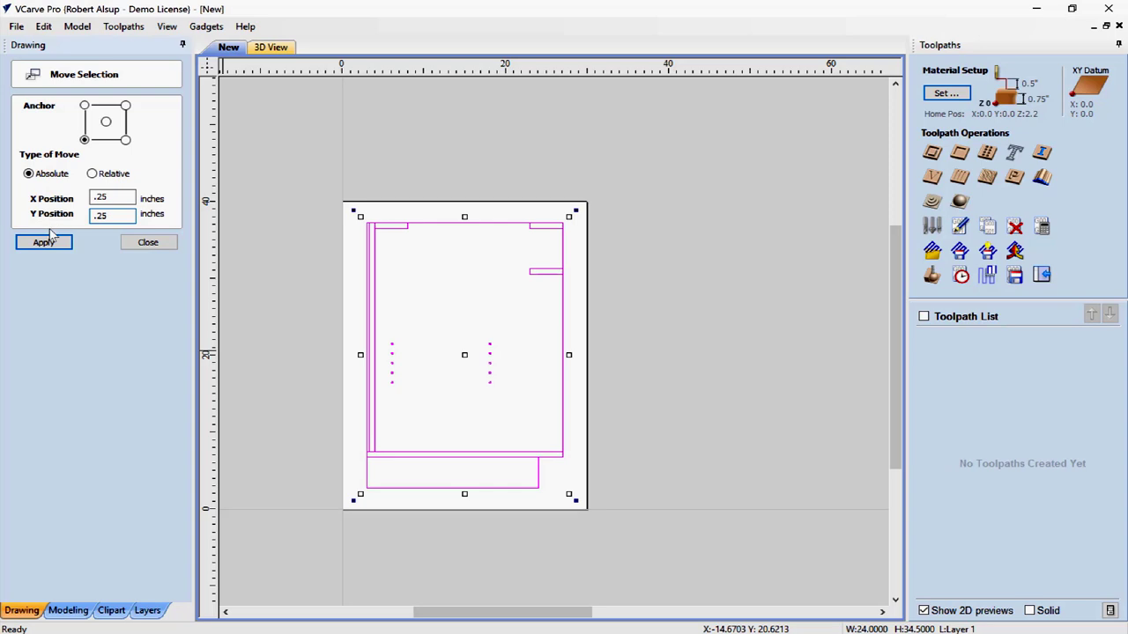
click(44, 242)
click(146, 244)
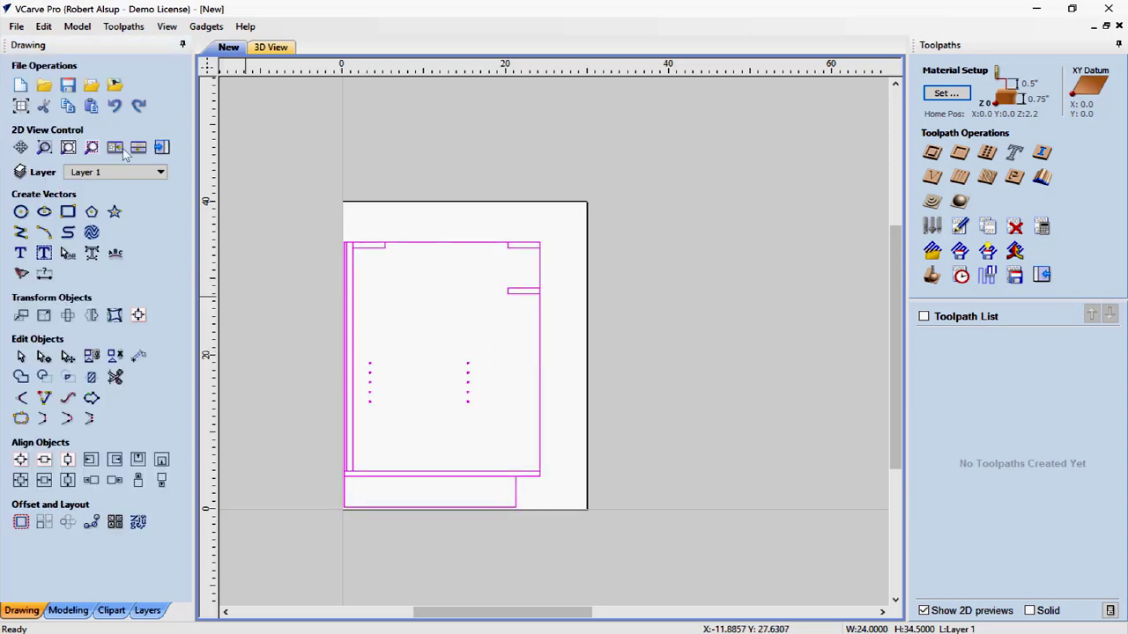
click(373, 461)
scroll(393, 372, down, 3)
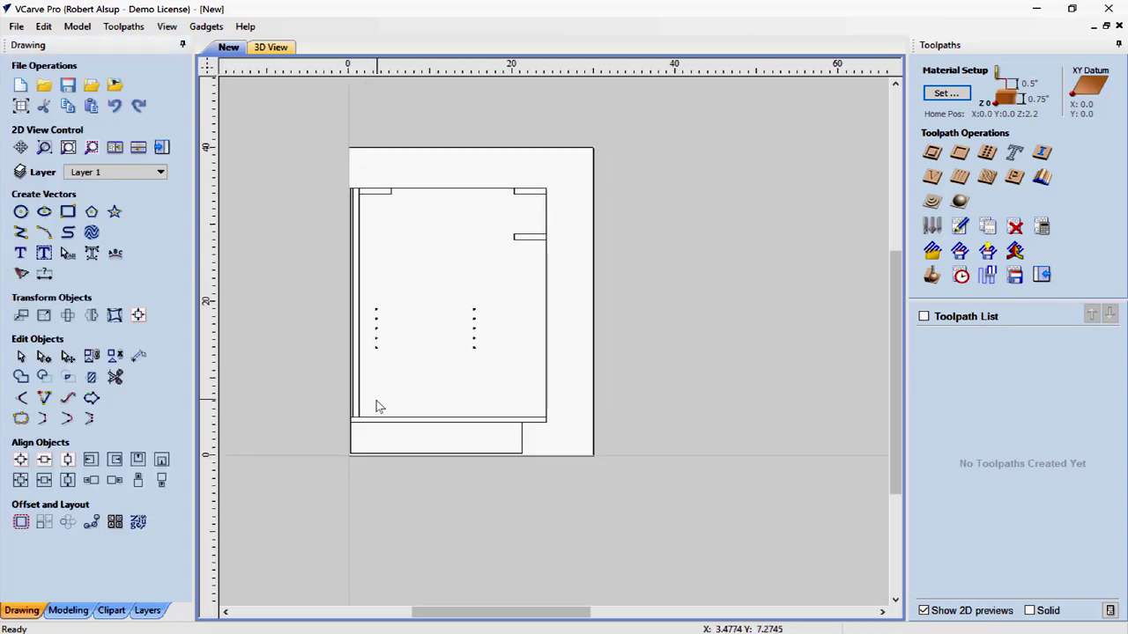
scroll(376, 406, up, 2)
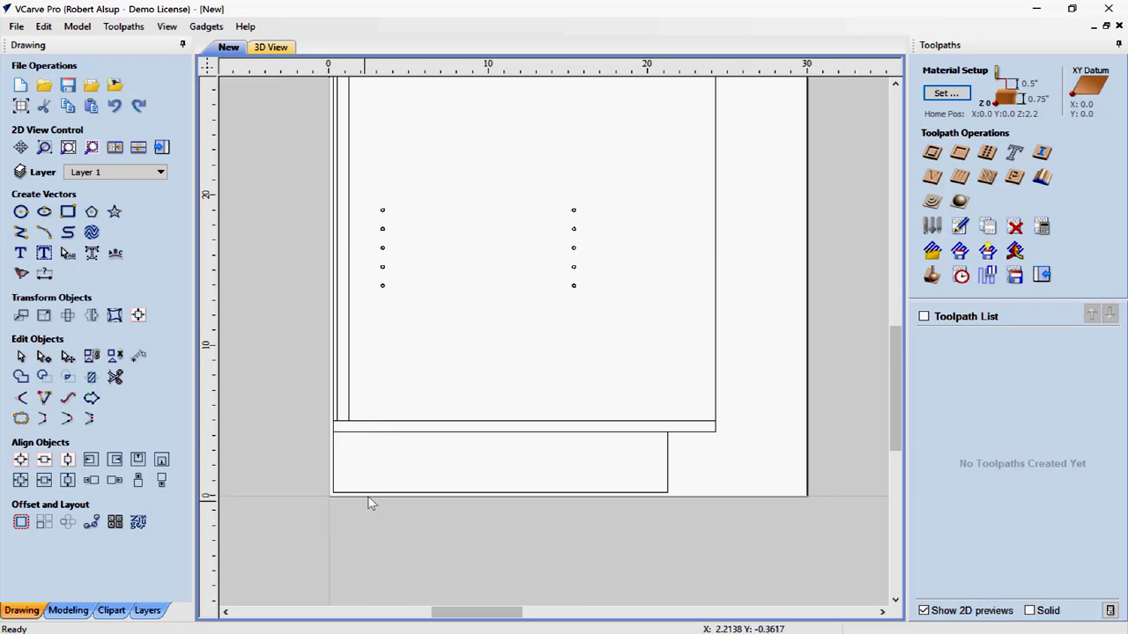
scroll(370, 504, down, 4)
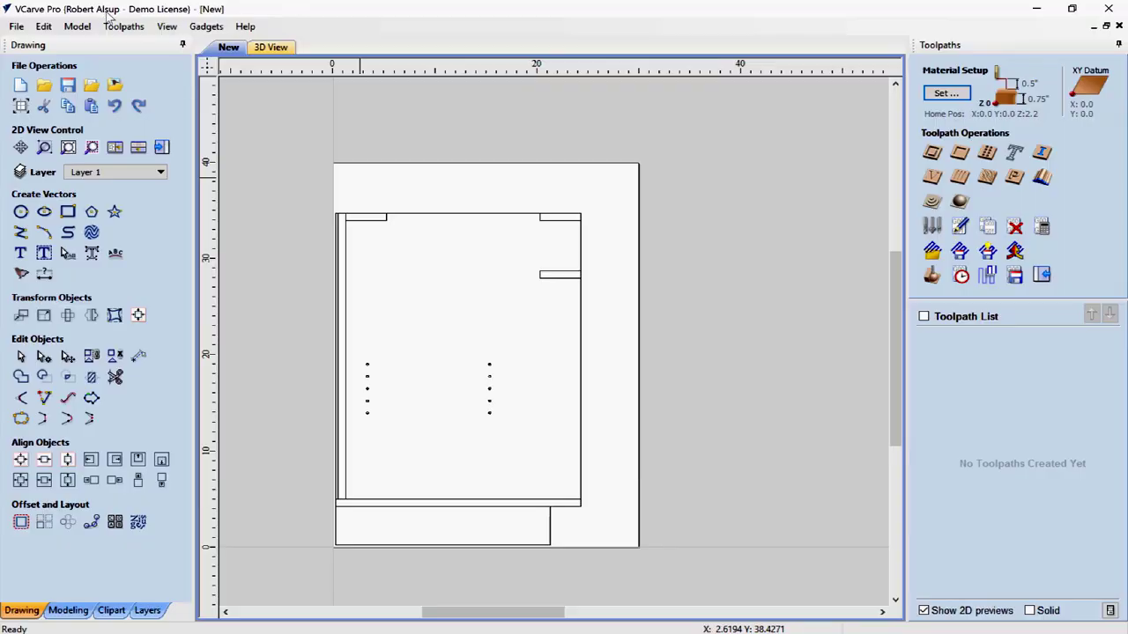
Create a new group in the tool database under Imperial Tools and name it SHOPSABRE PRO 408
click(124, 26)
click(145, 56)
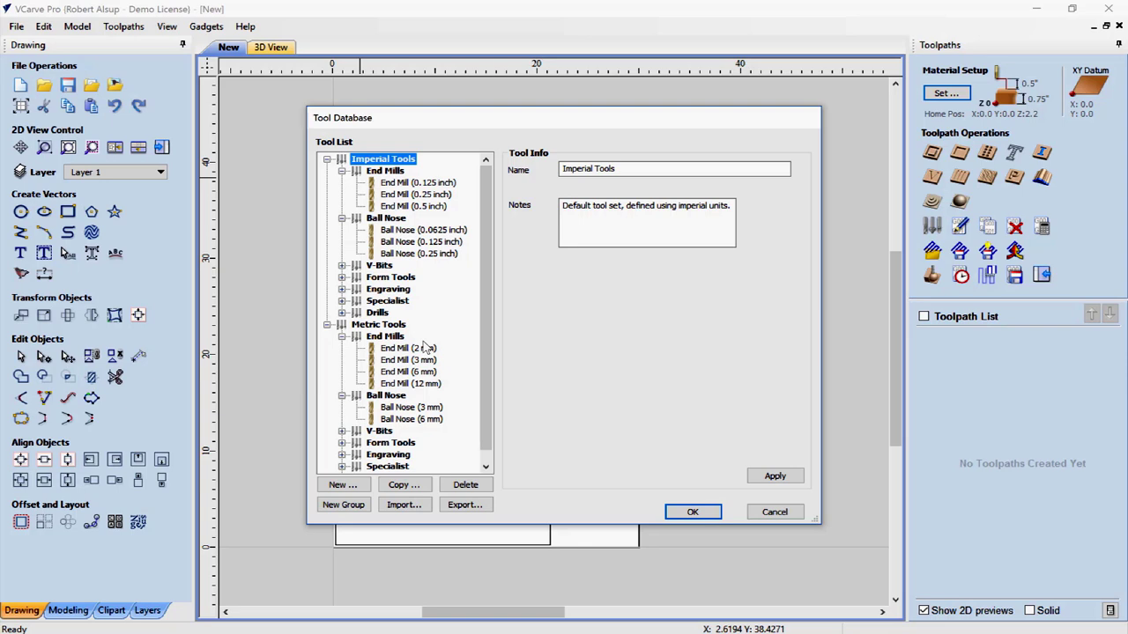
click(352, 508)
drag(609, 168, 560, 168)
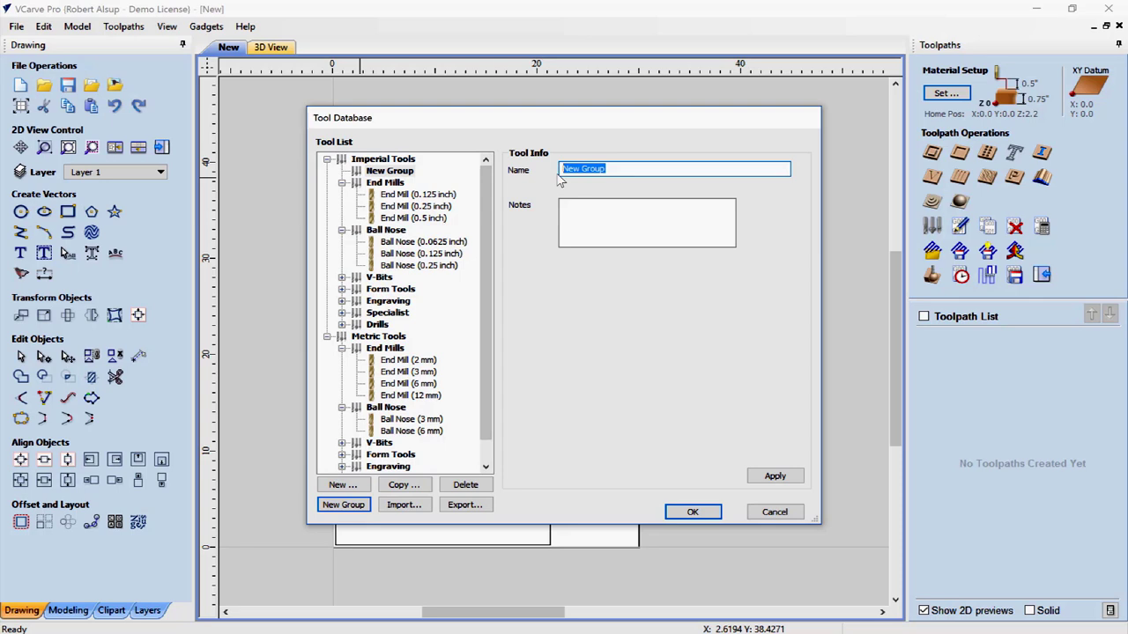
text(SHOPSABRE PRO 408)
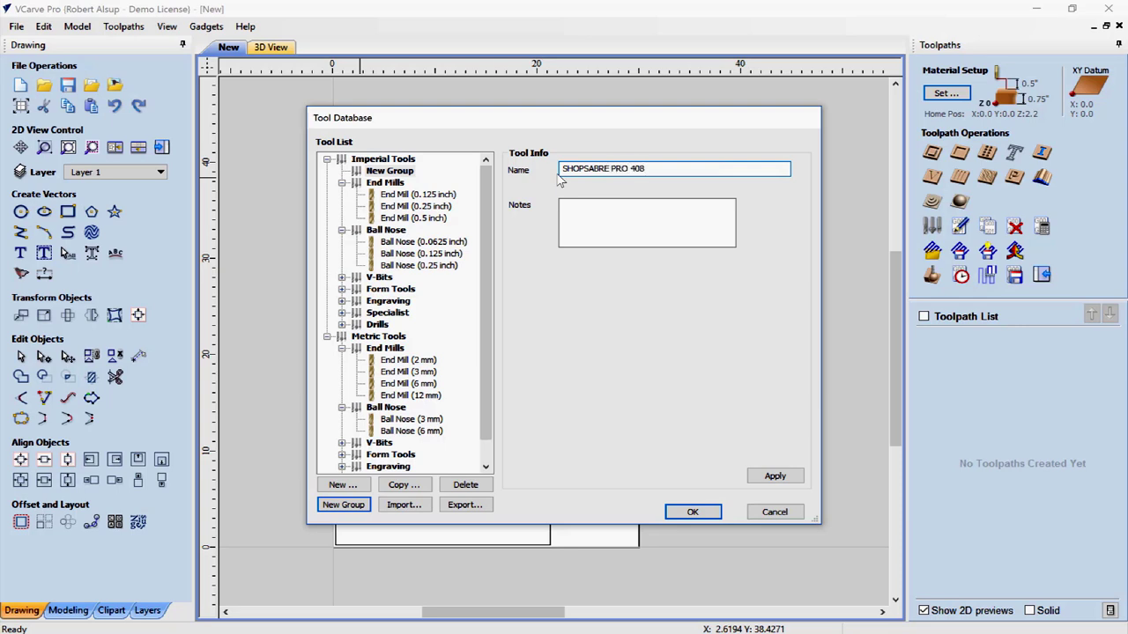
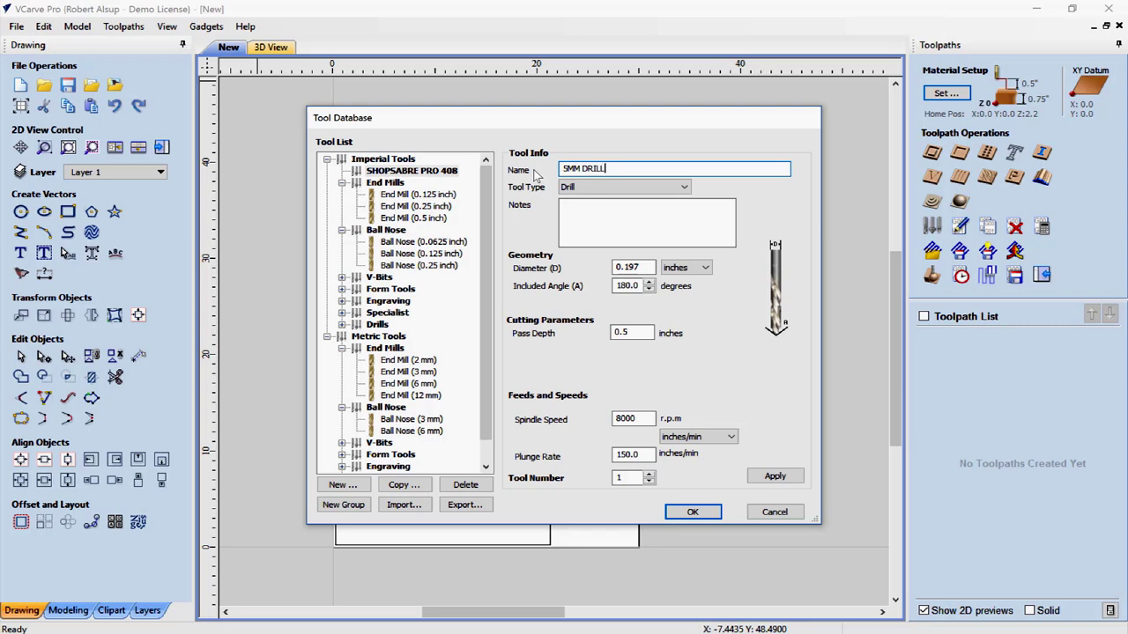
Apply the 5MM DRILL settings to add the 0.197 inch drill to the SHOPSABRE PRO 408 group
key(Tab)
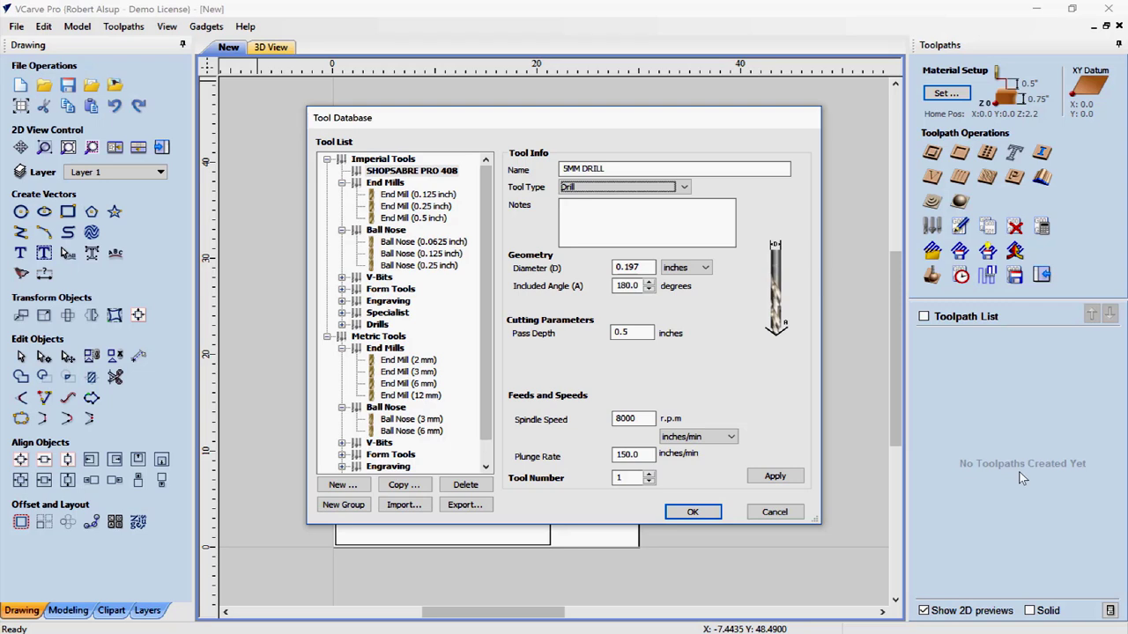
click(774, 476)
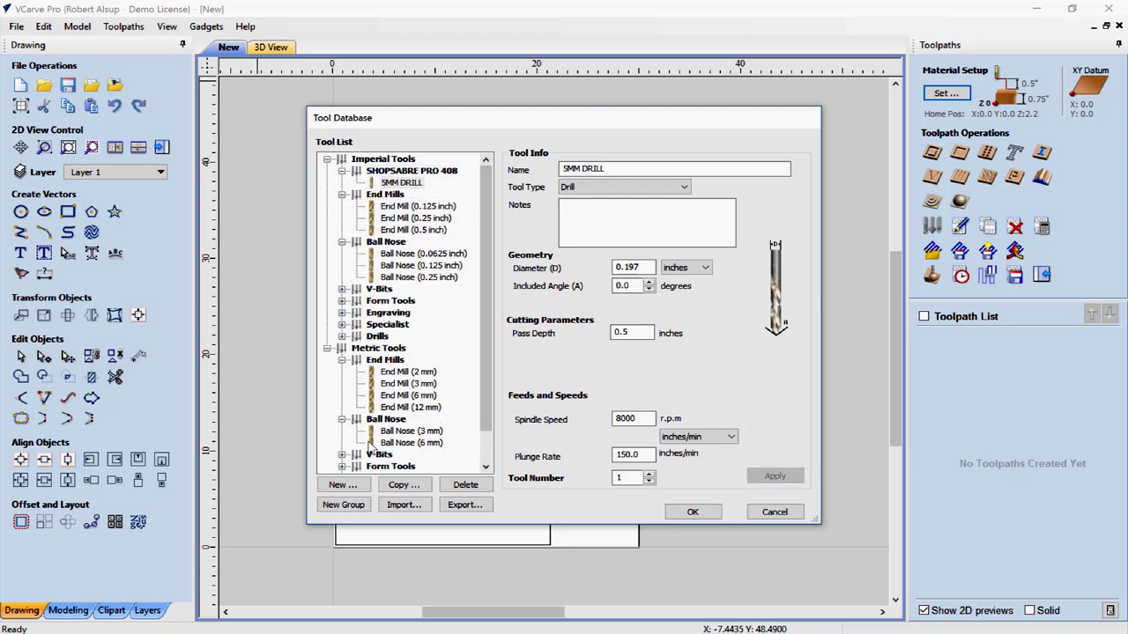
Add a new End Mill to the SHOPSABRE PRO 408 group and name it 1/4 DOWN SHEAR
click(346, 485)
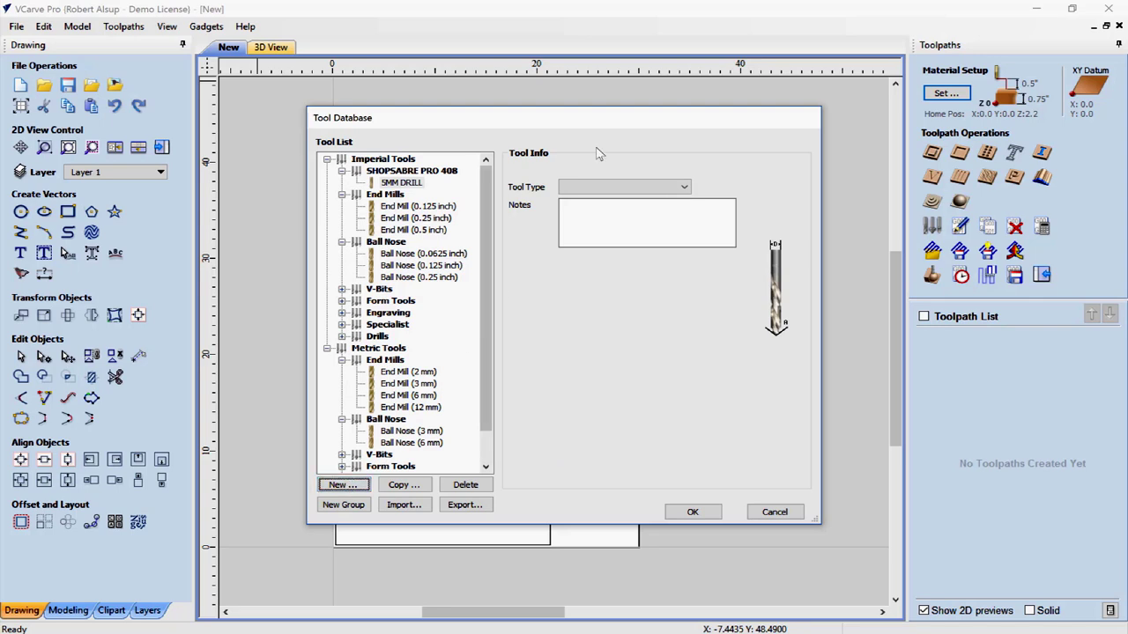
click(688, 187)
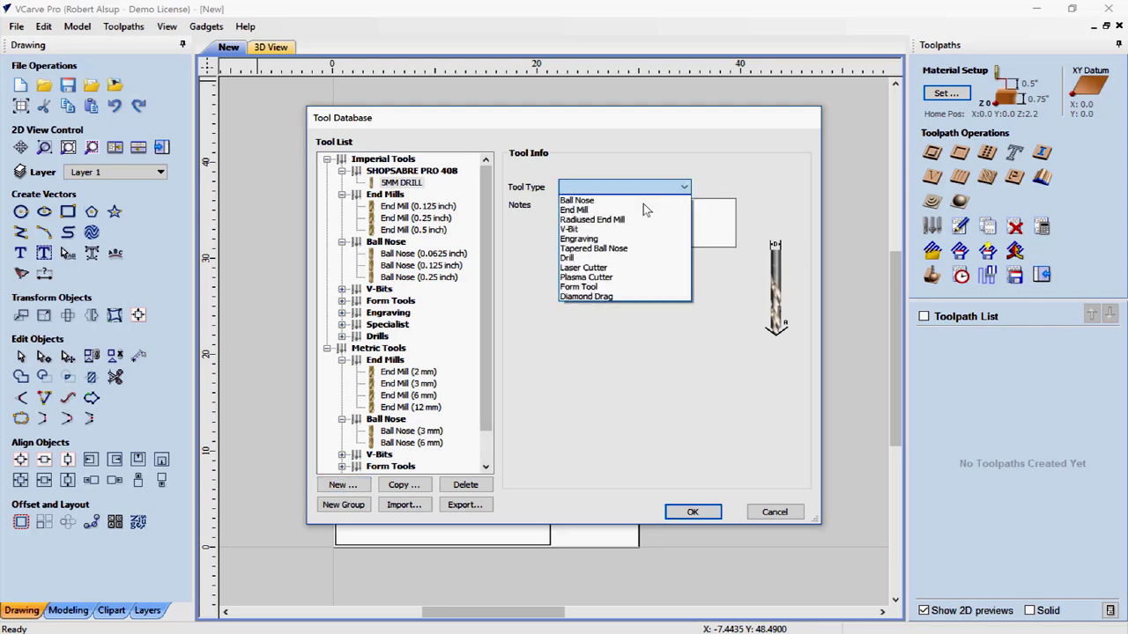
click(643, 211)
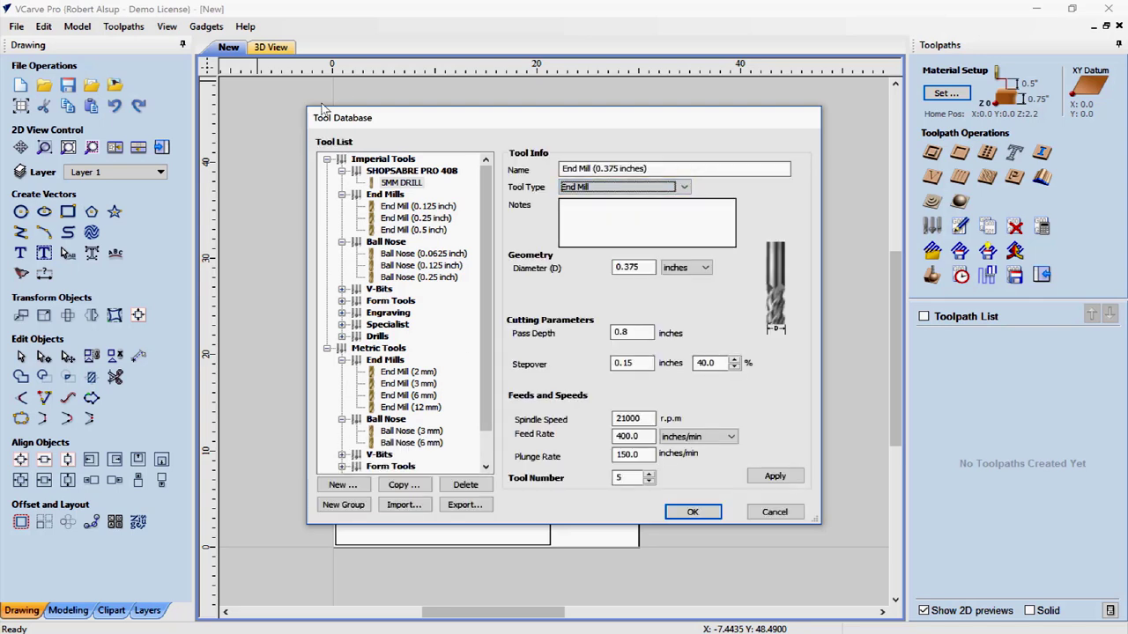
triple_click(602, 169)
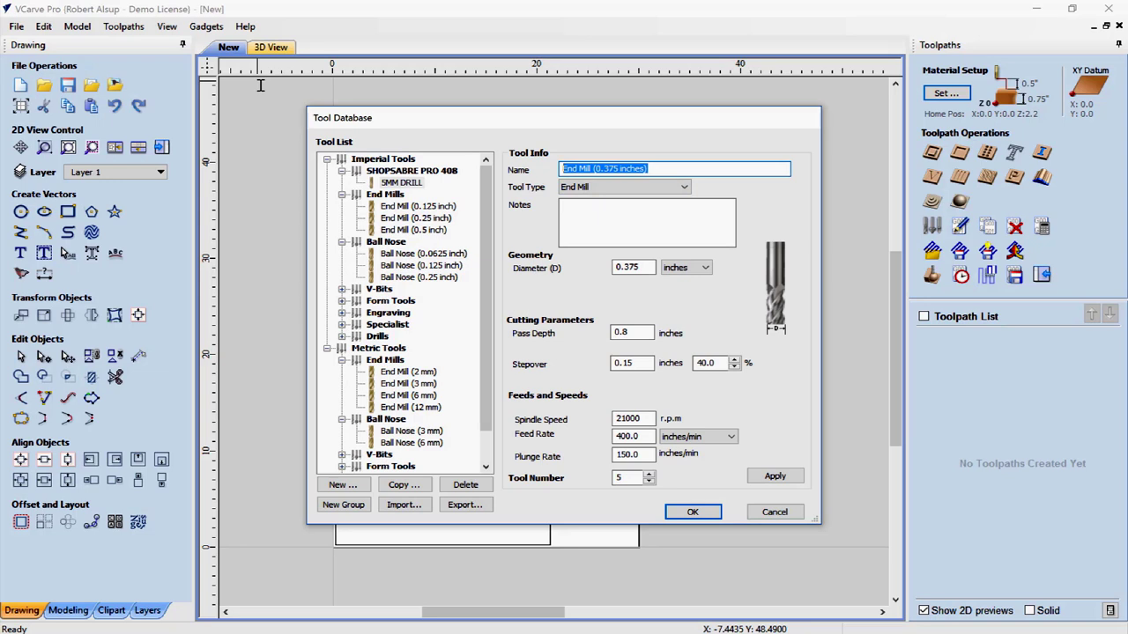
text(1/4)
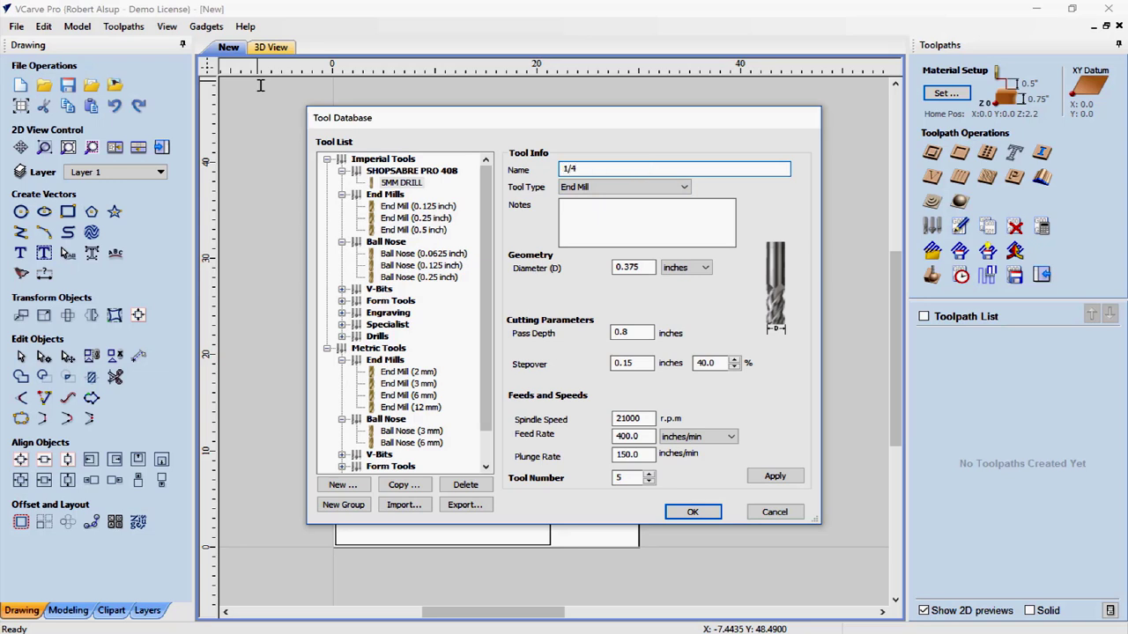
text( DOWN ZHEAR)
key(BackSpace)
key(BackSpace)
key(BackSpace)
key(BackSpace)
key(BackSpace)
text(SHEAR)
Set the 1/4 DOWN SHEAR tool's diameter to .248 inches, pass depth to .5 inches and stepover to 50%
double_click(625, 267)
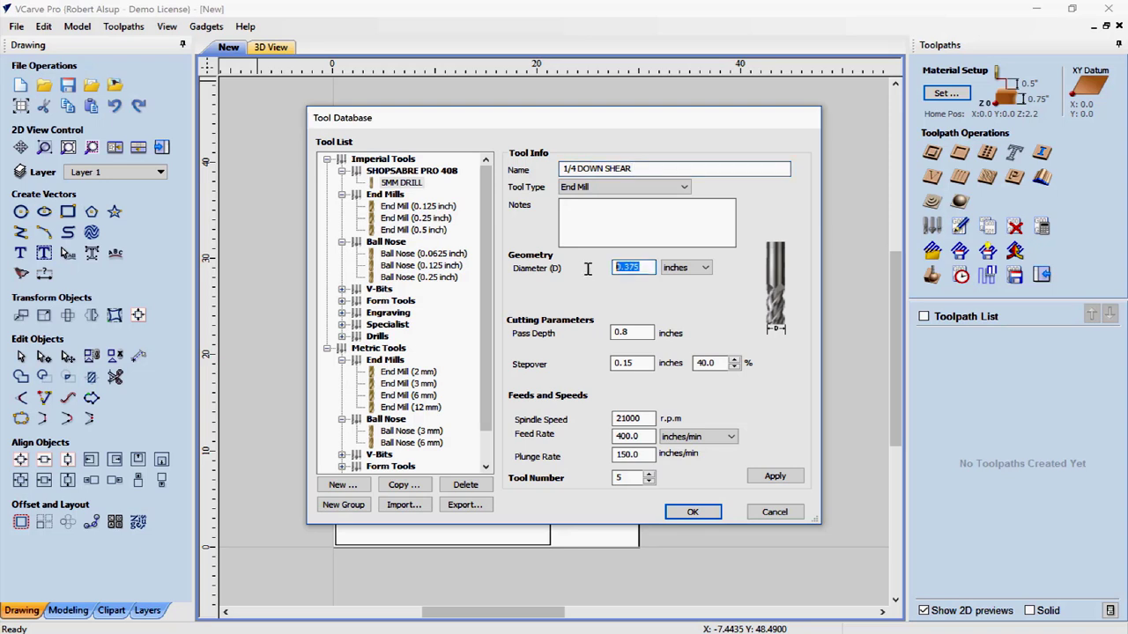
text(.248)
key(Tab)
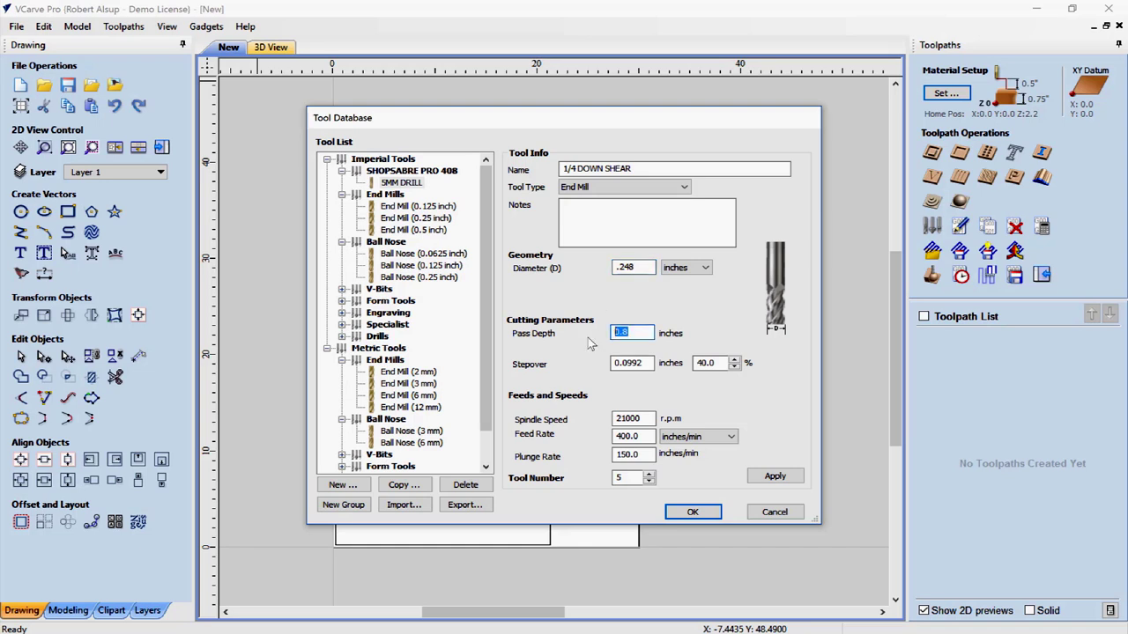
text(.5)
key(Tab)
key(Tab)
text(50)
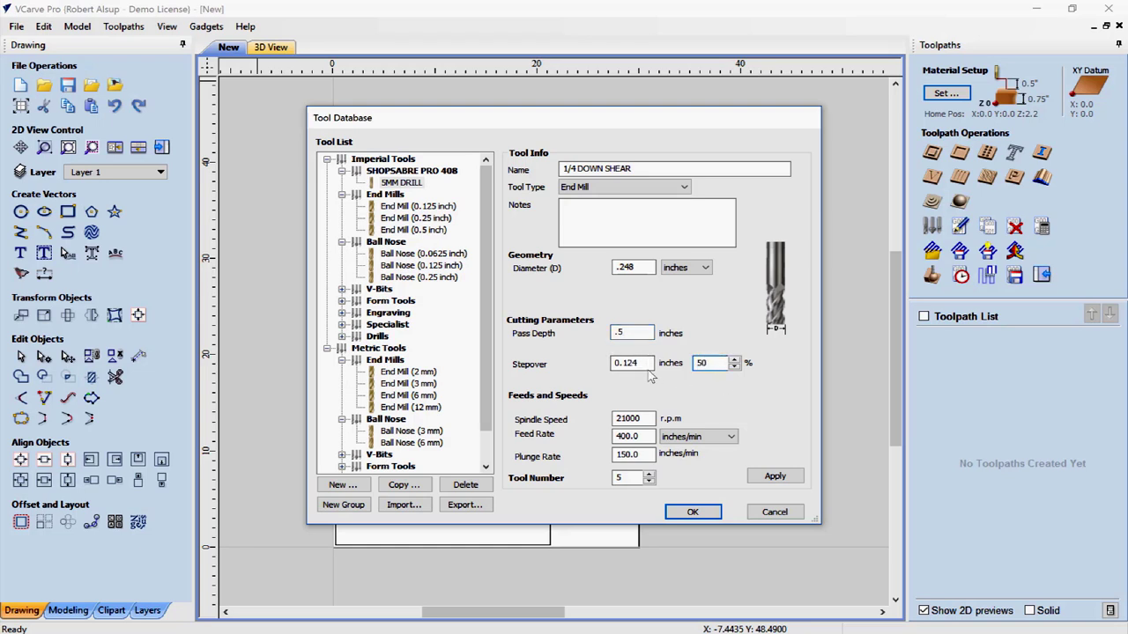
Set the down shear tool's spindle speed to 18000 r.p.m and tool number to 2, and apply the settings
key(Tab)
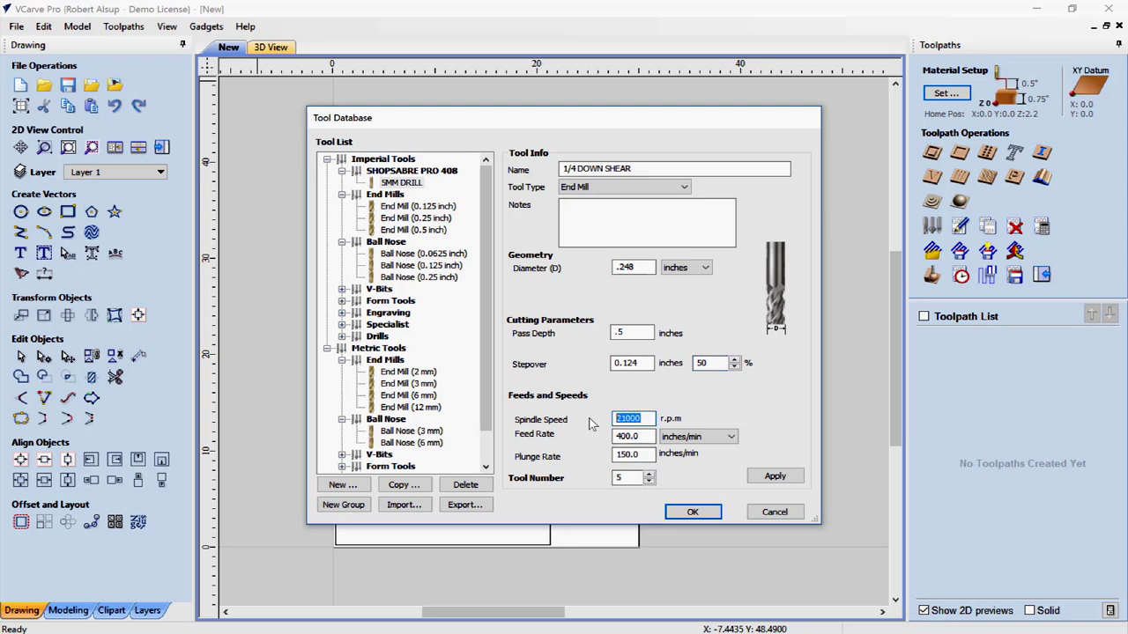
text(18000)
click(648, 482)
click(648, 482)
click(775, 476)
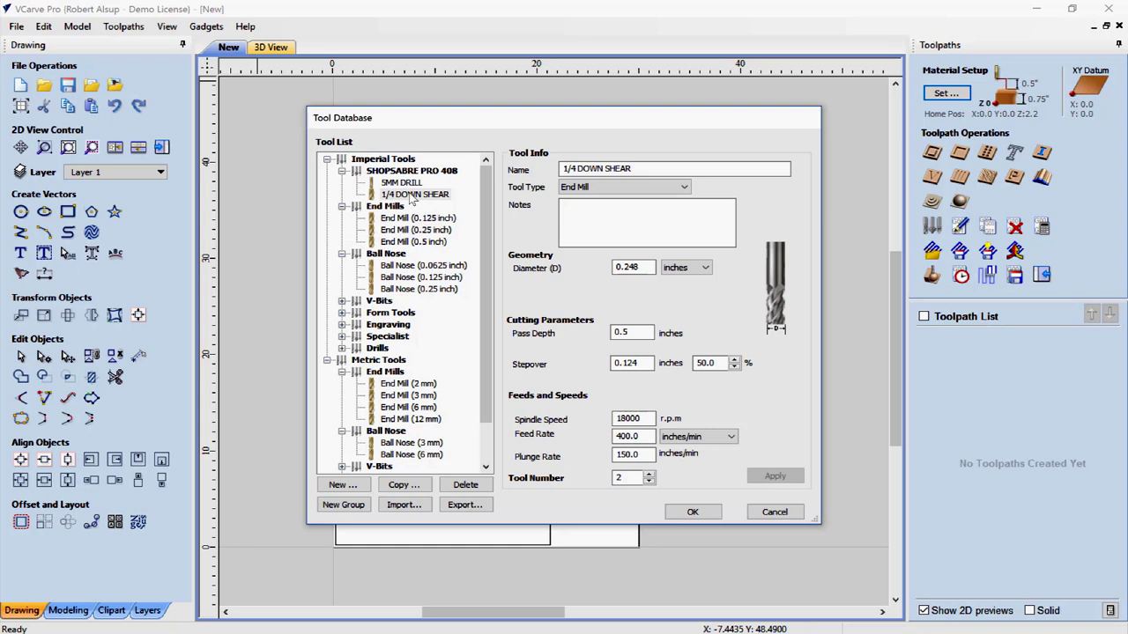
Add another End Mill below 1/4 DOWN SHEAR and name it 3/8 COMPRESSION
click(343, 484)
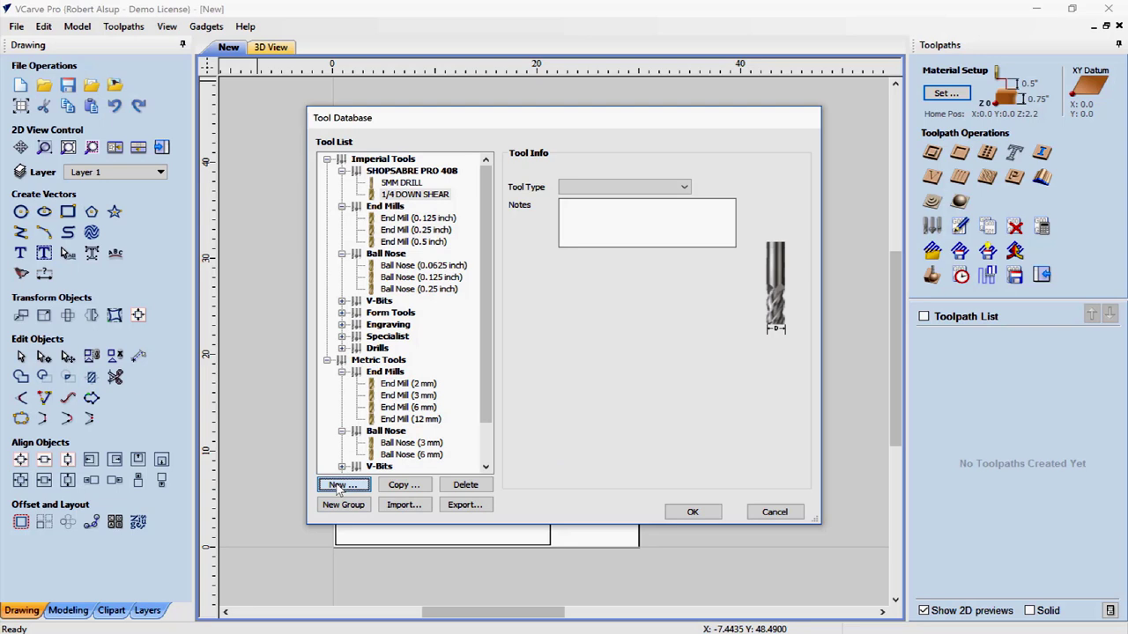
click(666, 187)
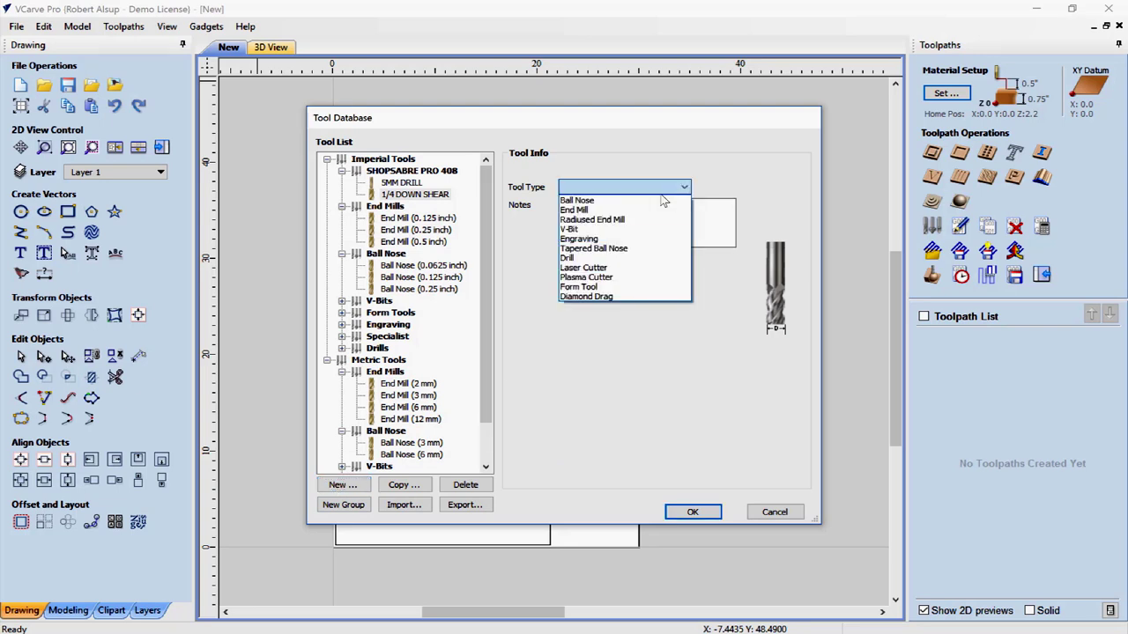
key(Return)
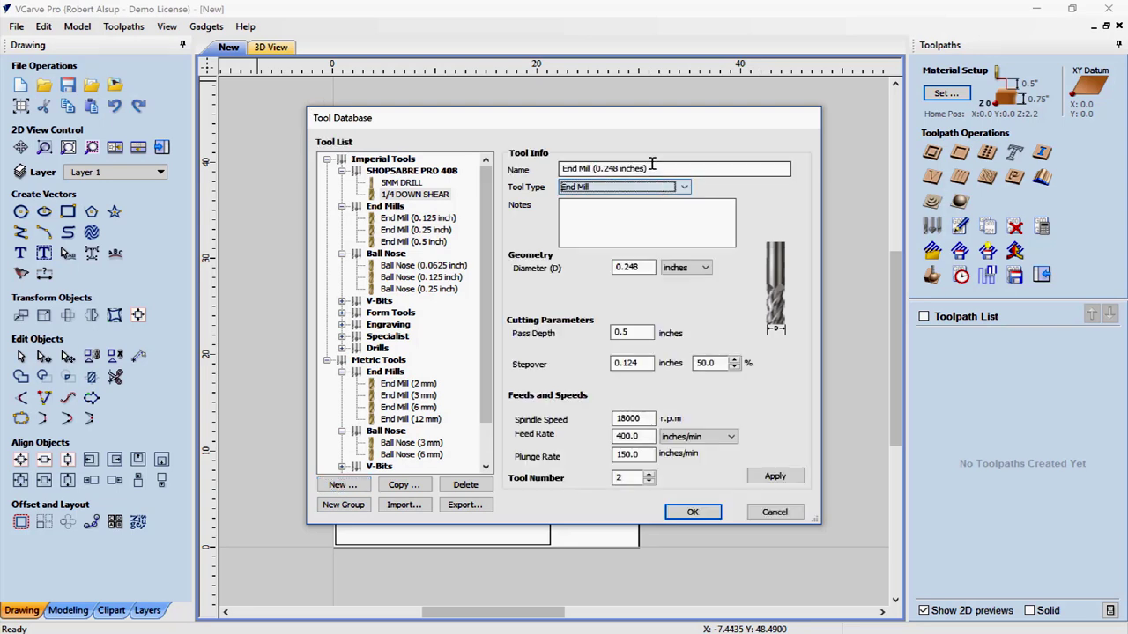
drag(649, 168, 527, 171)
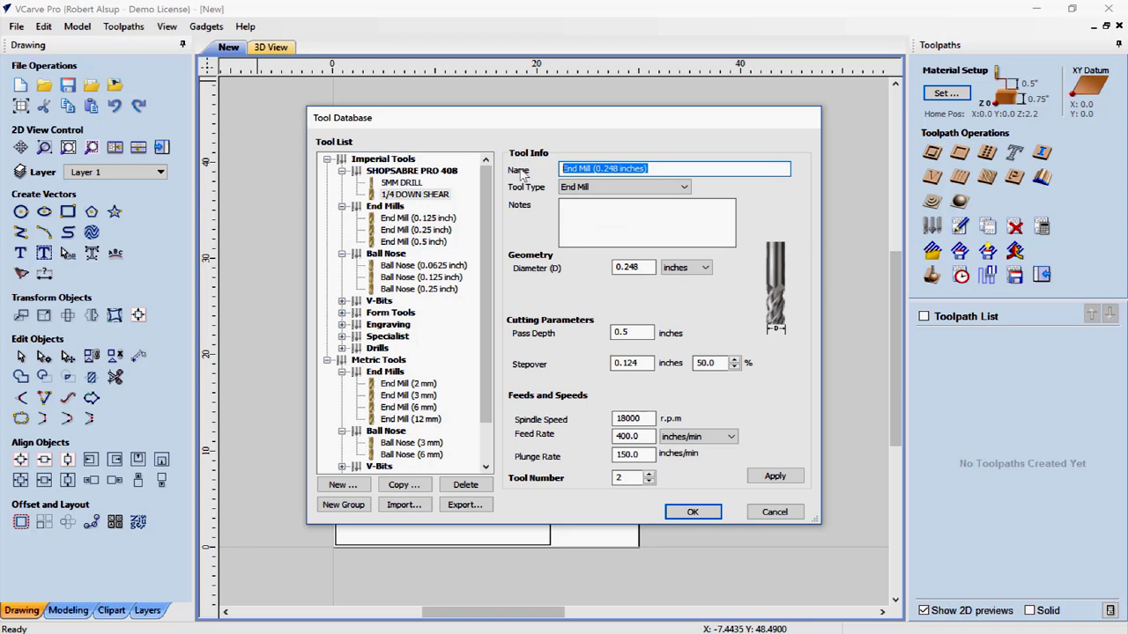
text(3/8 Cl)
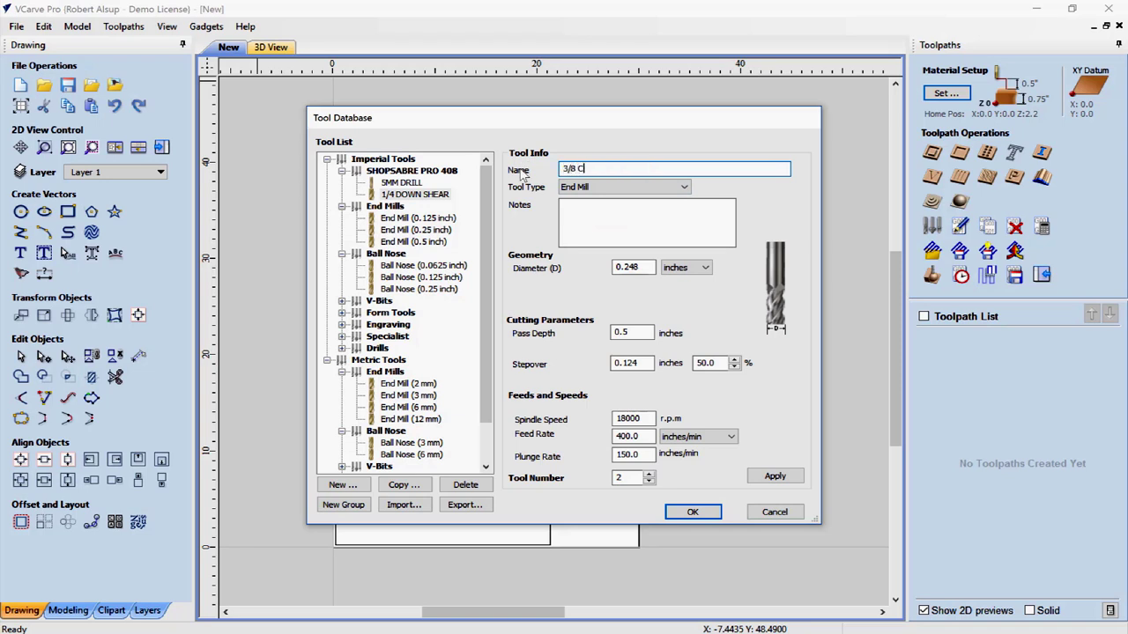
text(OMPRE)
text(ASSAI)
key(BackSpace)
key(BackSpace)
key(BackSpace)
key(BackSpace)
key(BackSpace)
text(SSION)
Set the 3/8 COMPRESSION tool's diameter to .373 inches and its pass depth to .8 inches
drag(639, 267, 564, 272)
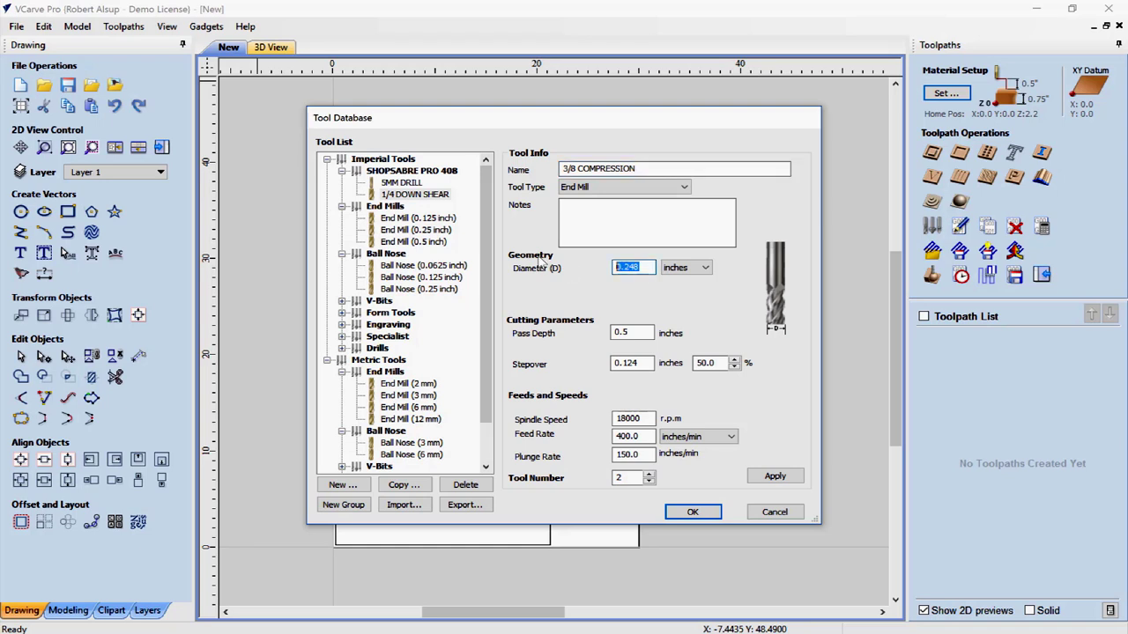
text(3.73)
drag(650, 333, 590, 343)
text(.8)
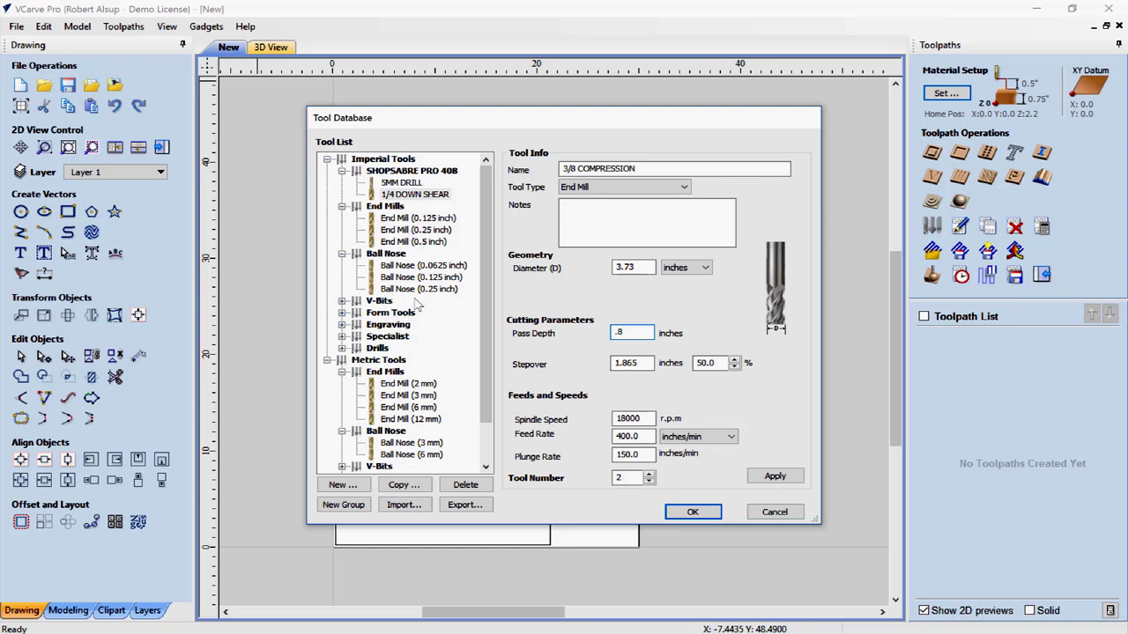
key(shift+Tab)
text(.373)
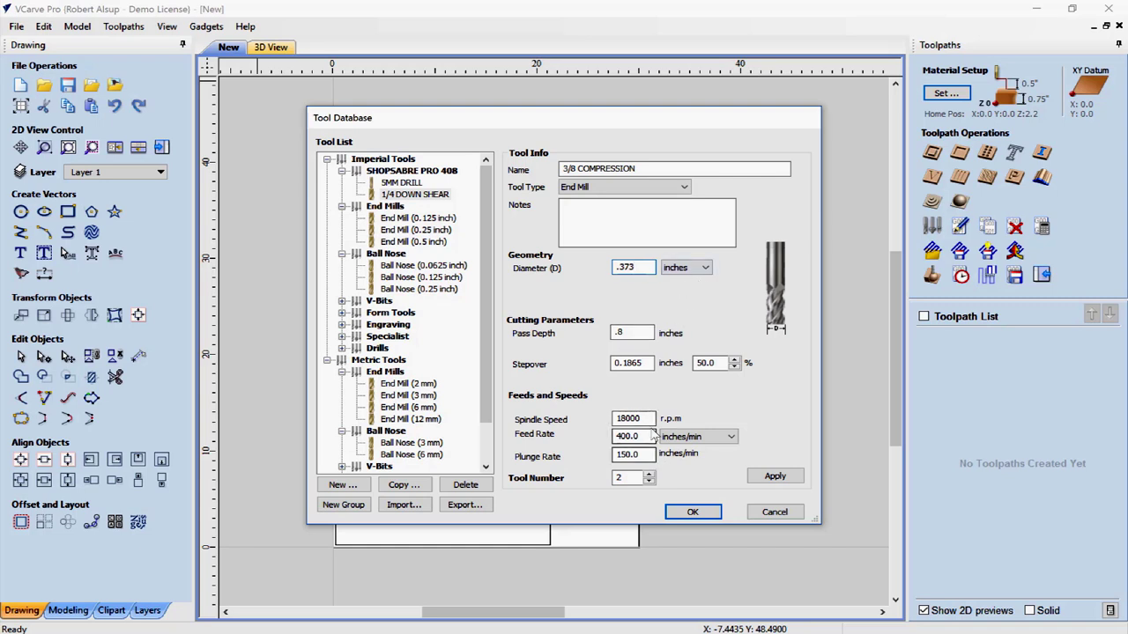
Set the compression tool's feed rate to 600 inches/min and tool number to 3, apply the settings and close the tool database
double_click(647, 437)
text(600)
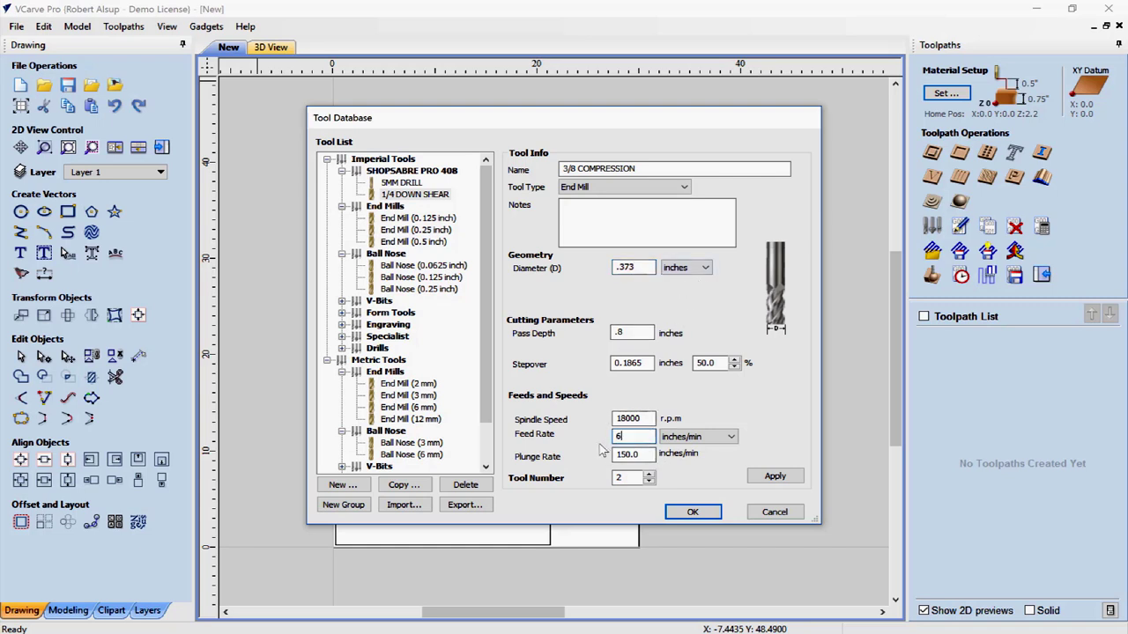
double_click(642, 478)
click(775, 475)
click(692, 512)
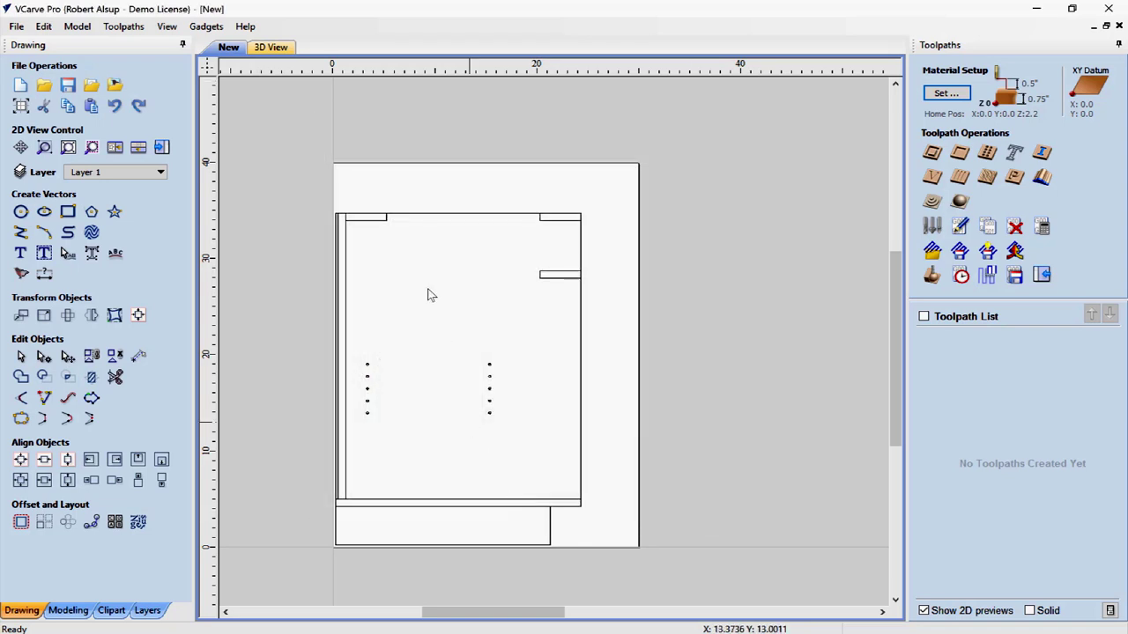
Reopen the tool database and review the settings of the drill, down shear and compression tools in the SHOPSABRE PRO 408 group
click(119, 27)
click(141, 58)
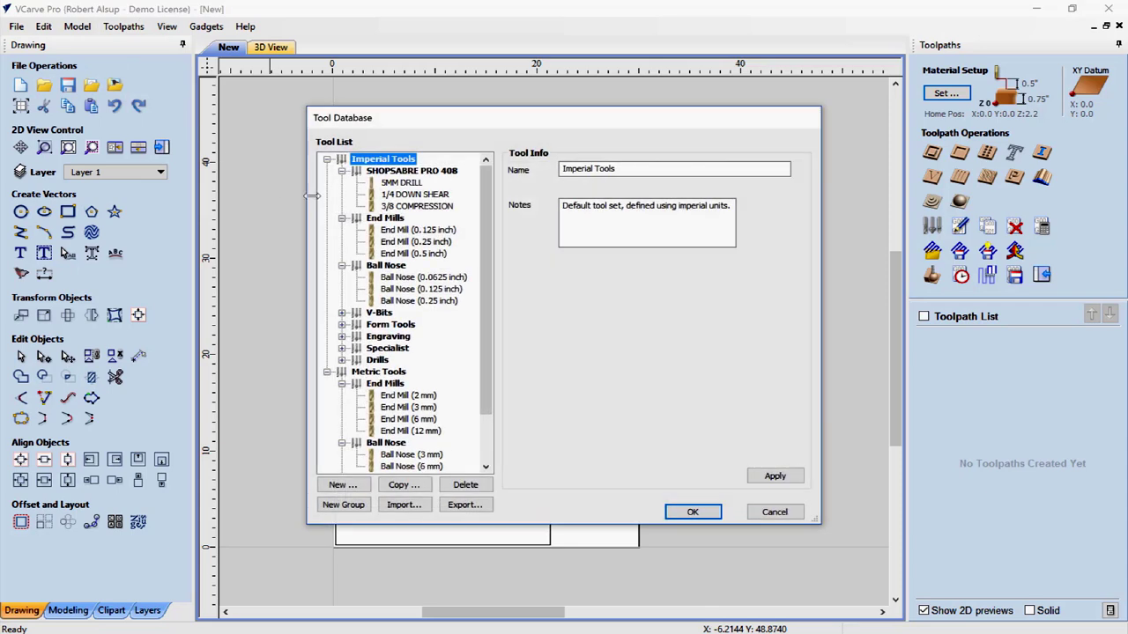
click(401, 172)
click(401, 183)
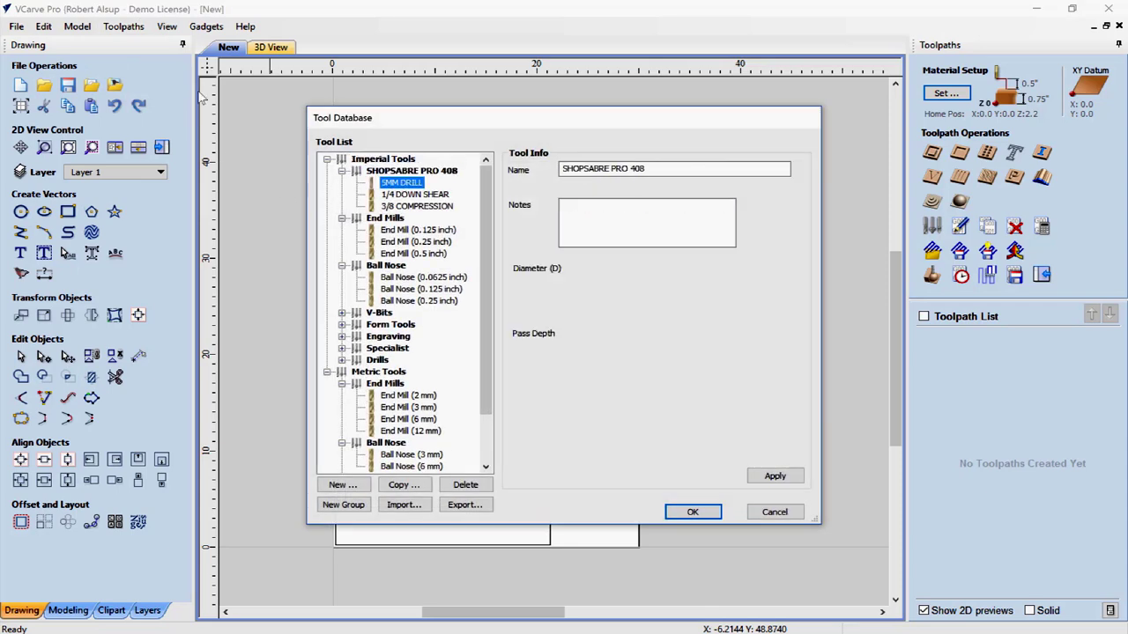
click(401, 194)
click(398, 206)
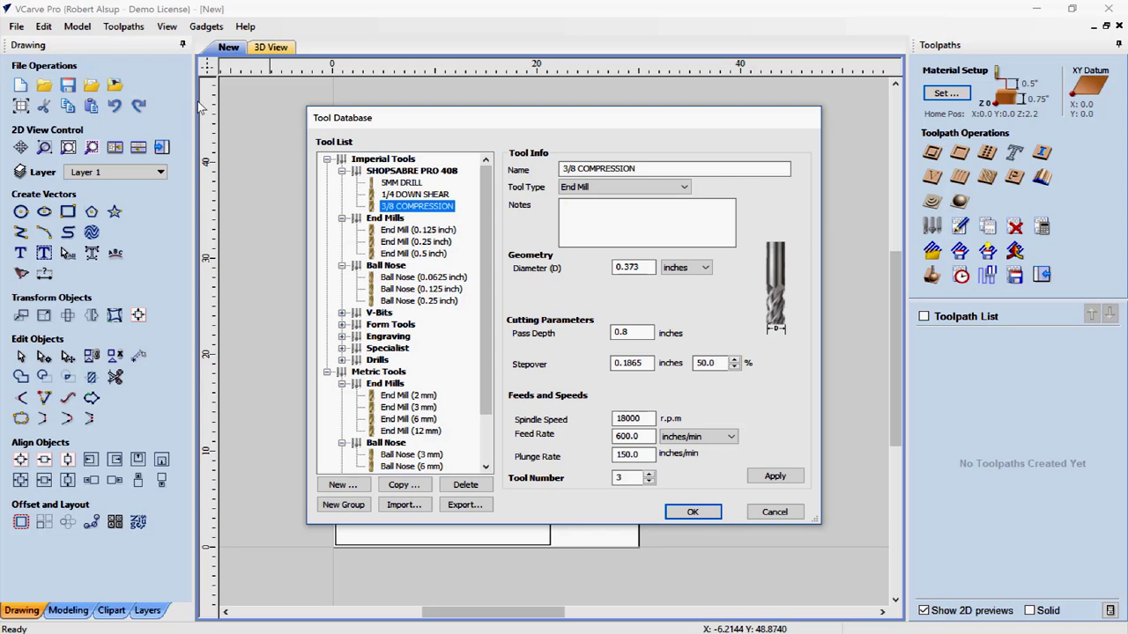
Copy the imperial V-Bit (90 deg 1.25") and move the copy into the SHOPSABRE PRO 408 group below 3/8 COMPRESSION
click(342, 312)
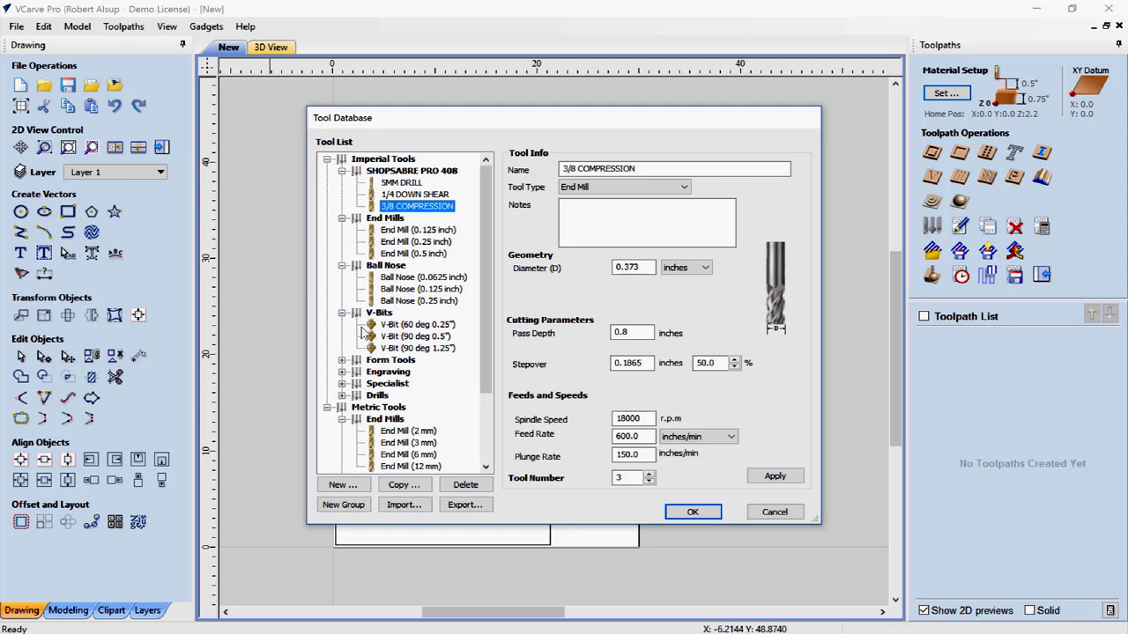
click(390, 349)
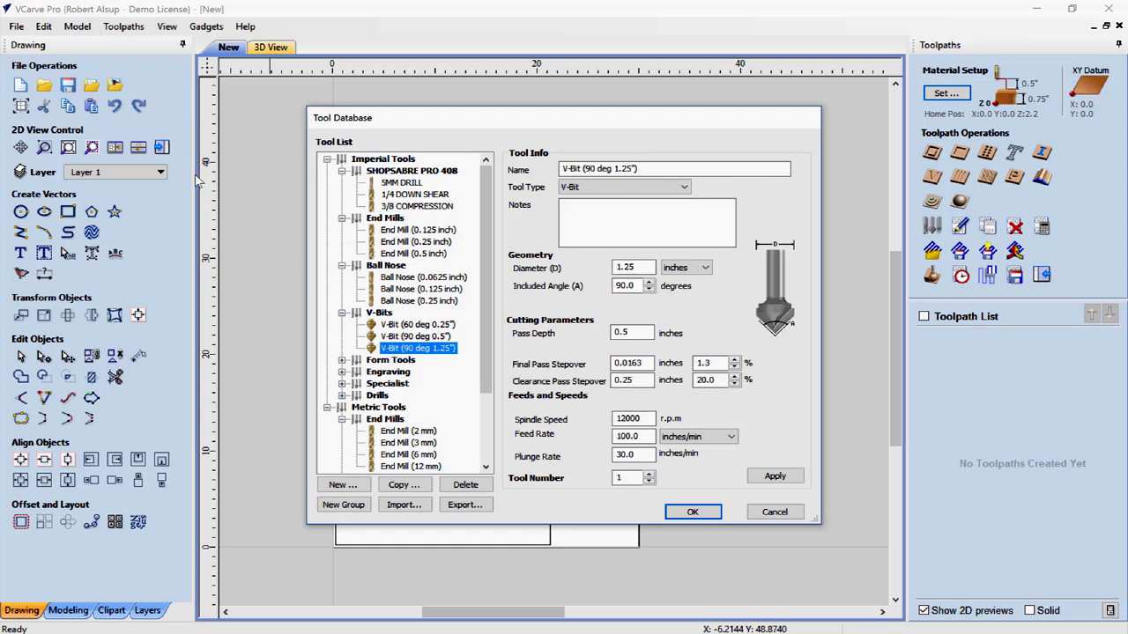
click(404, 485)
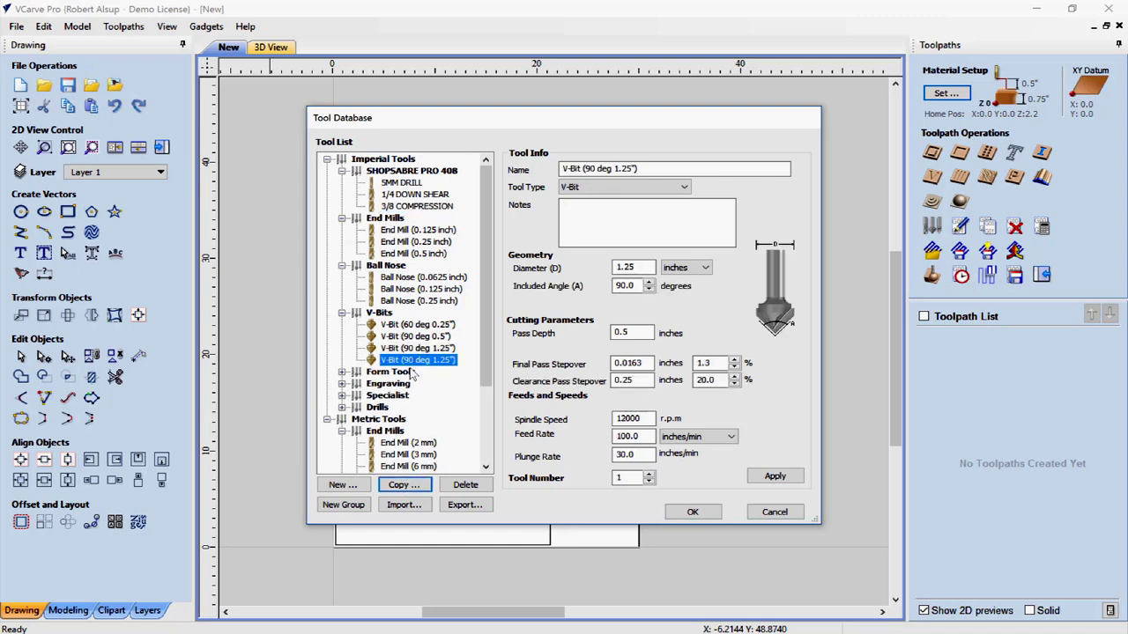
drag(407, 361, 404, 222)
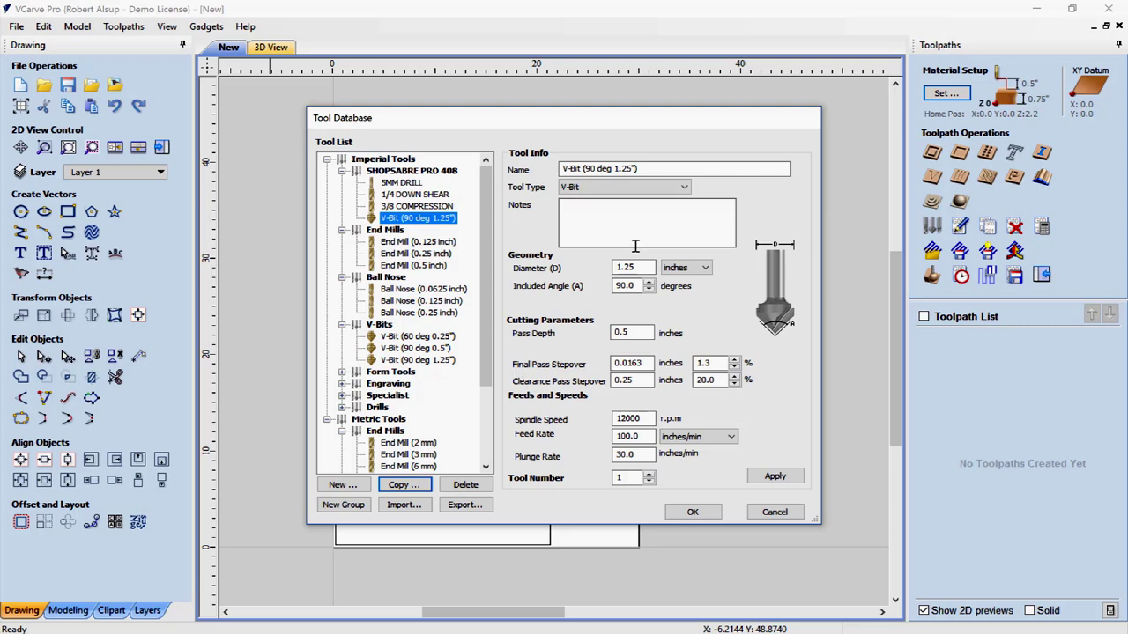
Rename the copied V-bit in the SHOPSABRE PRO 408 group as VBIT 90 and close the tool database
click(670, 168)
key(BackSpace)
key(BackSpace)
key(BackSpace)
key(BackSpace)
key(BackSpace)
key(BackSpace)
key(BackSpace)
key(BackSpace)
key(BackSpace)
key(BackSpace)
key(BackSpace)
key(BackSpace)
key(BackSpace)
key(BackSpace)
key(BackSpace)
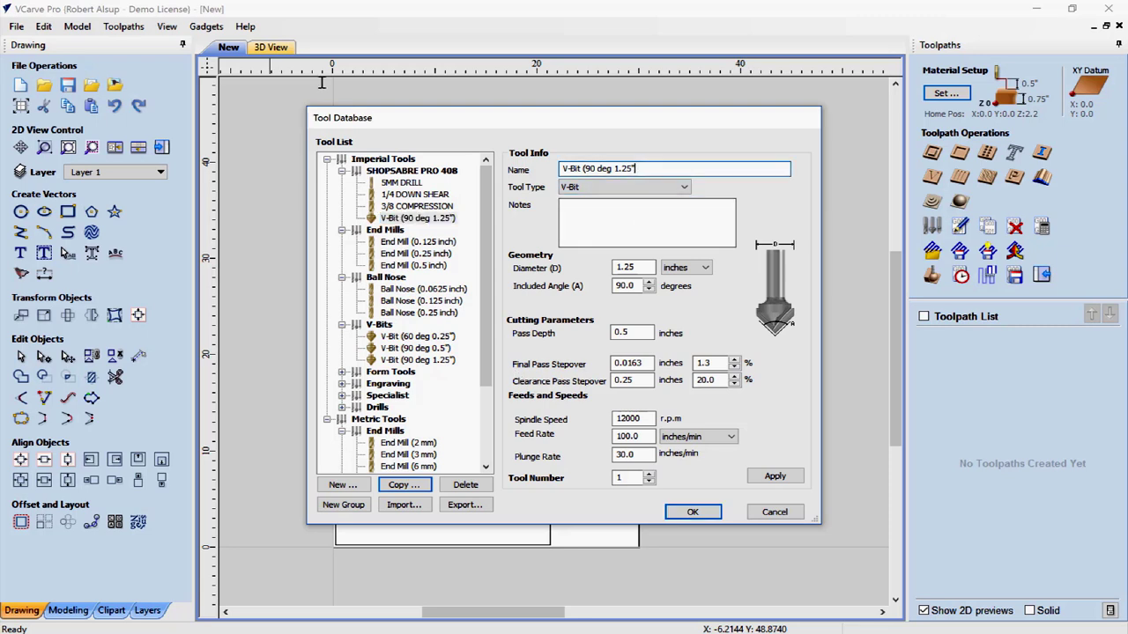
key(BackSpace)
key(BackSpace)
key(BackSpace)
key(BackSpace)
key(BackSpace)
text(VBIT 90)
key(Return)
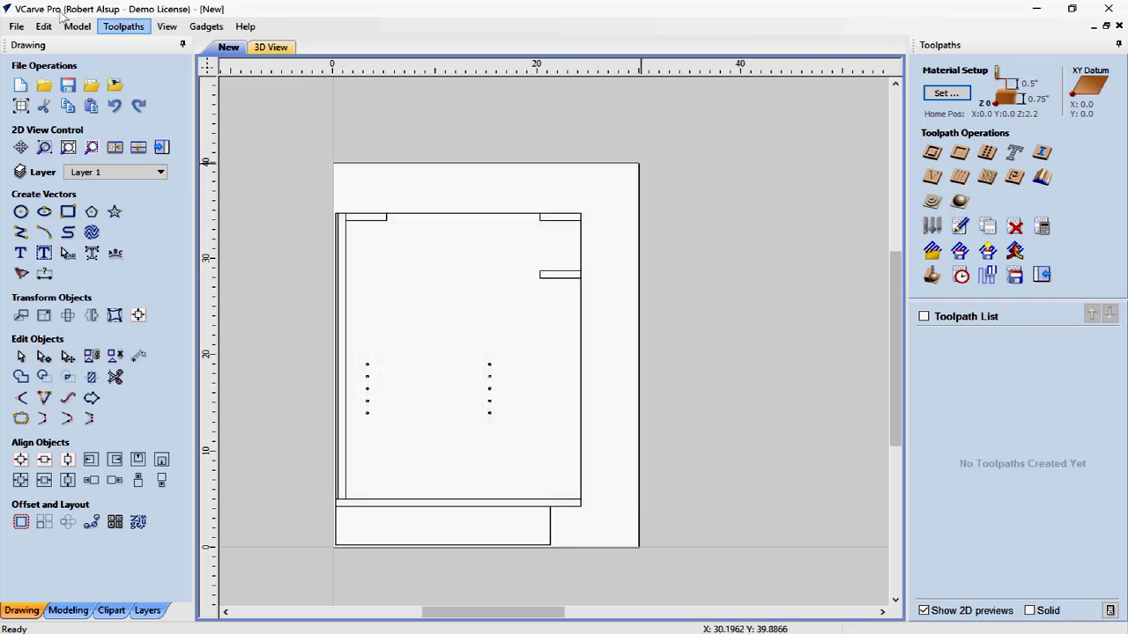
Reopen the tool database, add a new End Mill after VBIT 90 and name it 1 1/2 FLYCUTTER
click(123, 27)
click(145, 60)
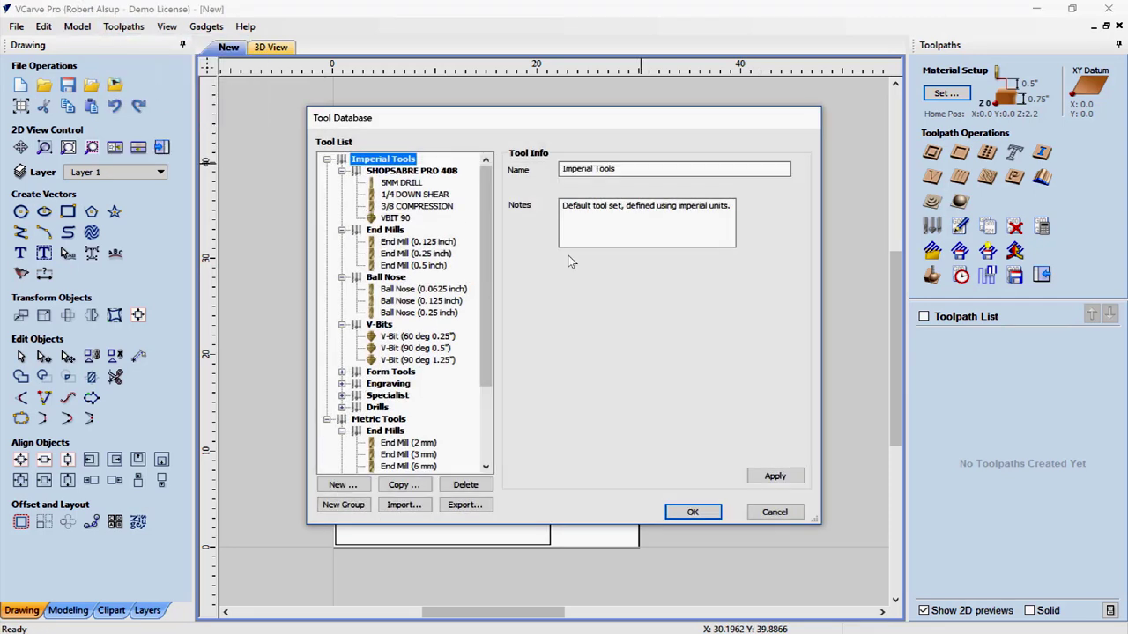
click(398, 218)
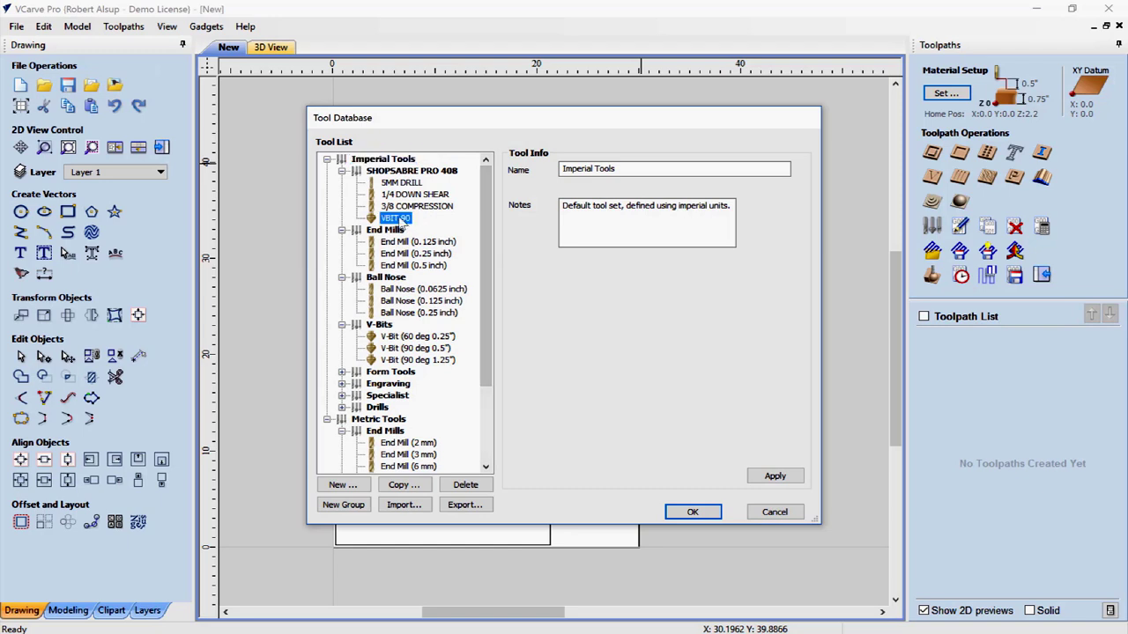
click(340, 485)
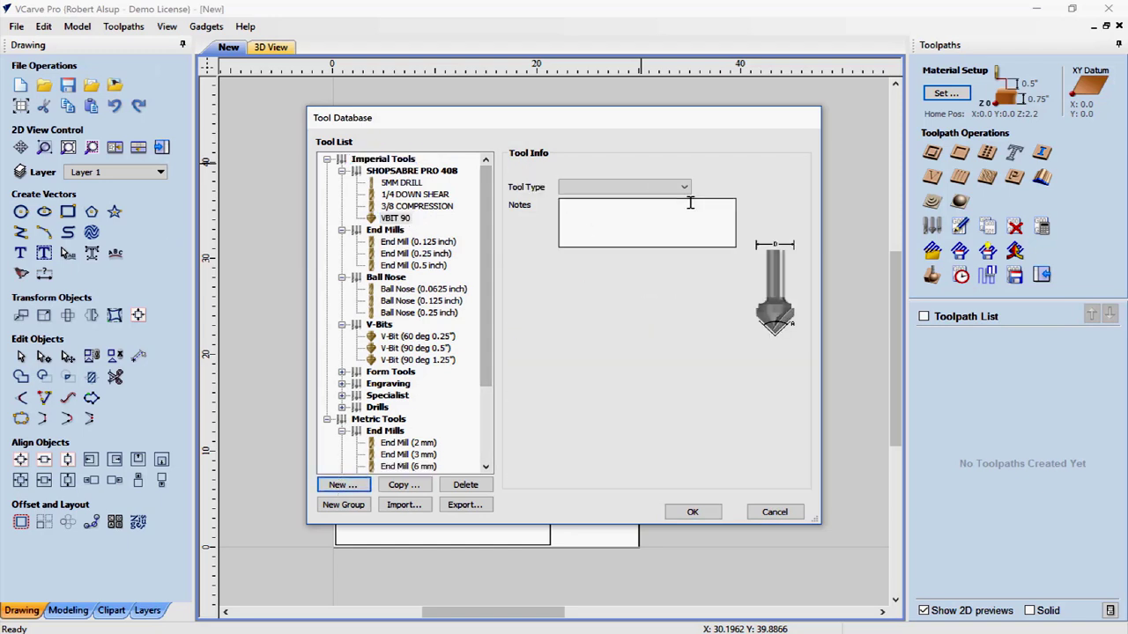
click(670, 187)
click(628, 217)
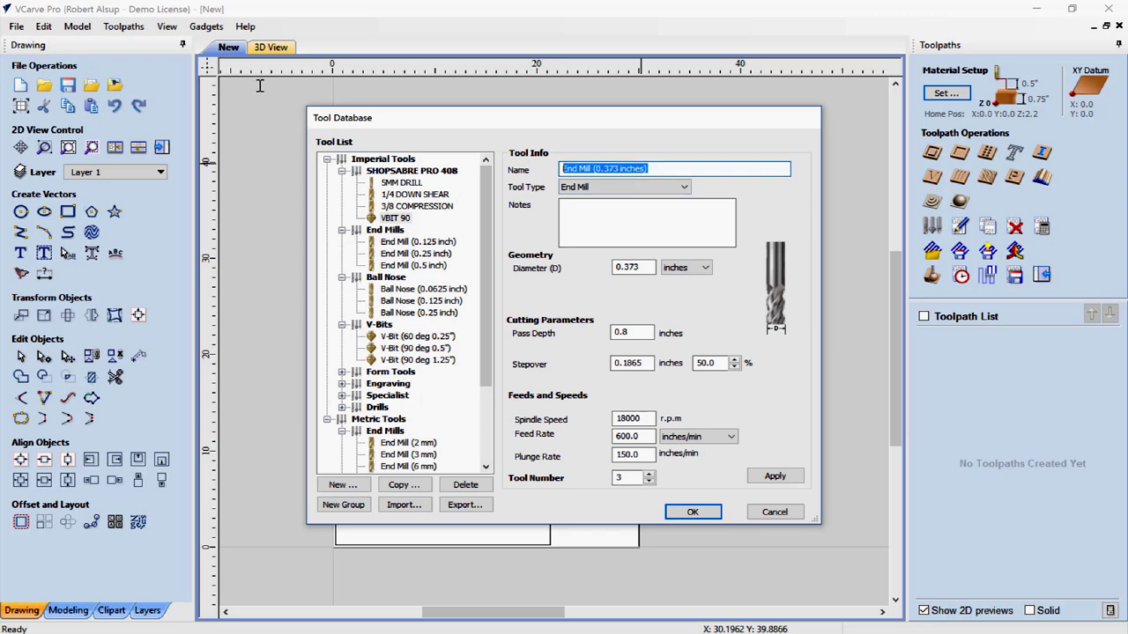
text(1 1)
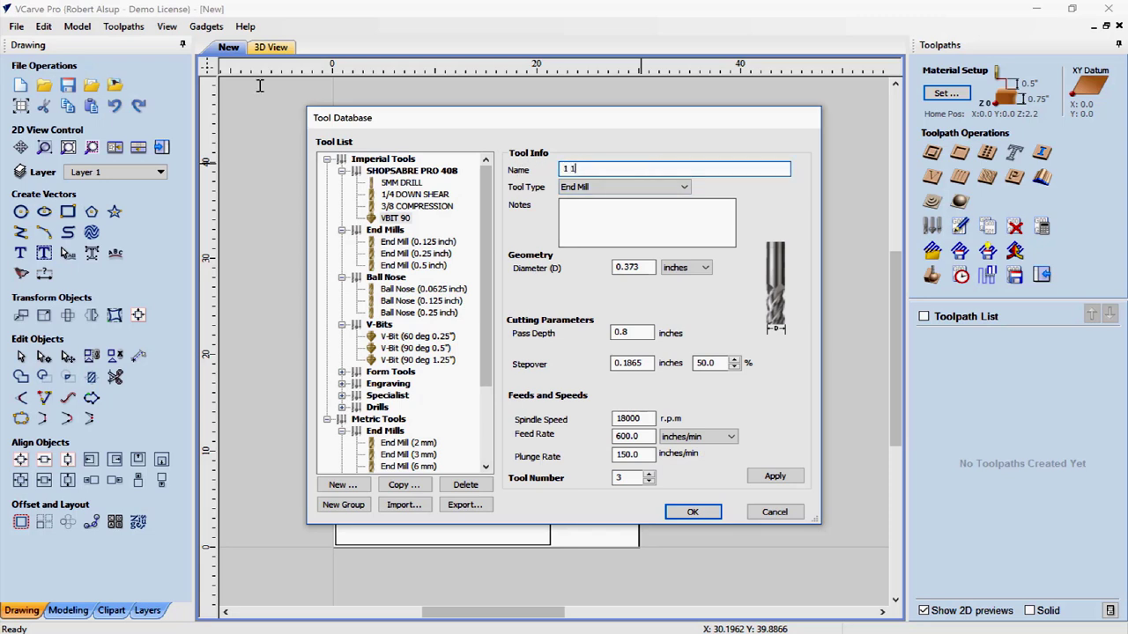
text(/5 FLYCUTTER)
click(585, 169)
key(BackSpace)
key(BackSpace)
text(2)
Set the 1 1/2 FLYCUTTER's diameter to 1.5 inches and its pass depth to .1 inches
double_click(642, 266)
text(1.5)
key(Tab)
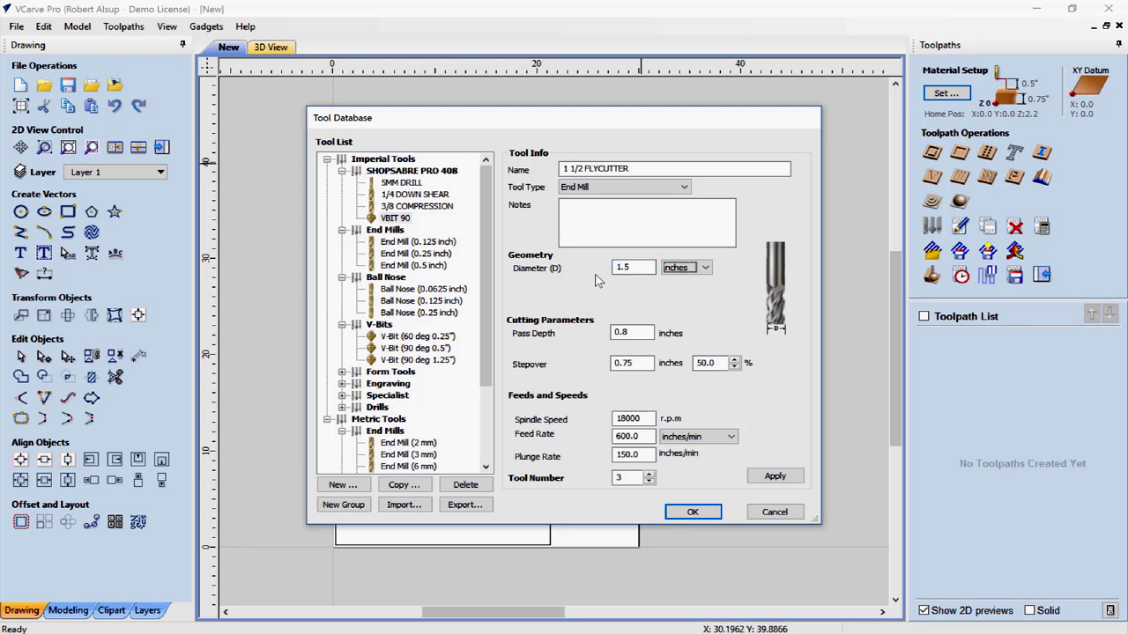
key(Tab)
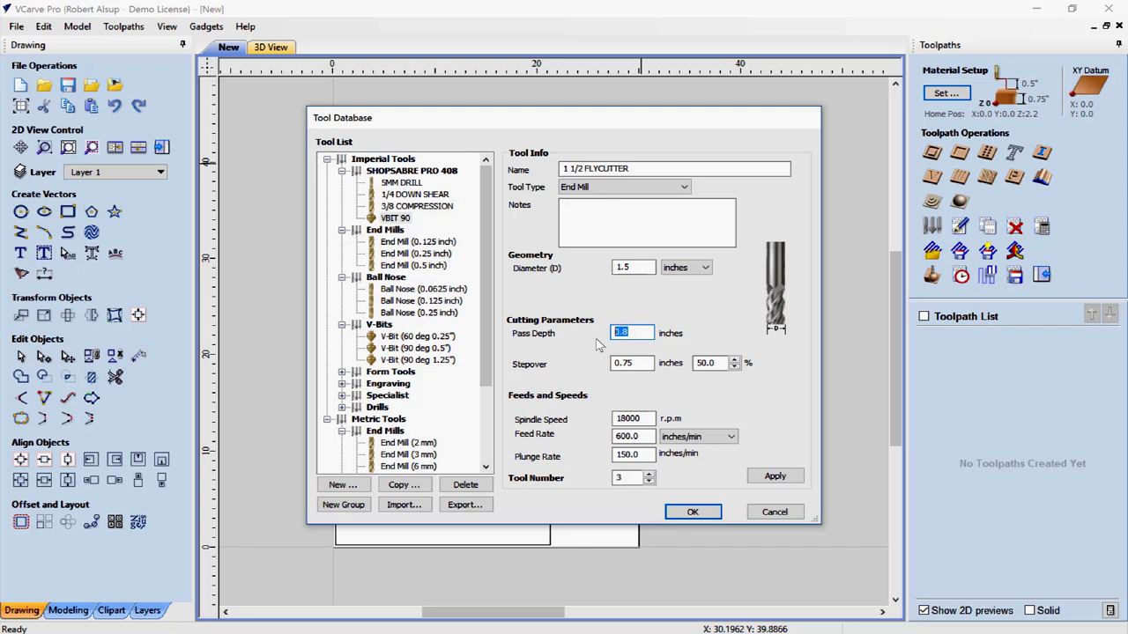
text(.1)
key(Tab)
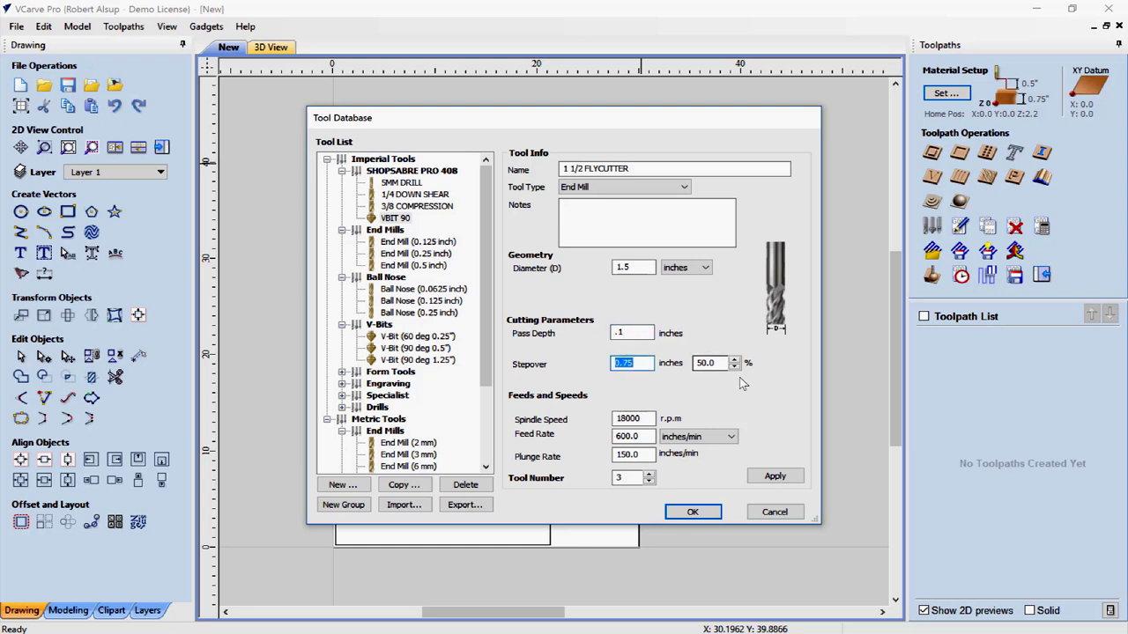
Give the flycutter a spindle speed of 14000 r.p.m and tool number 5, apply the settings and close the tool database
click(649, 419)
text(14000)
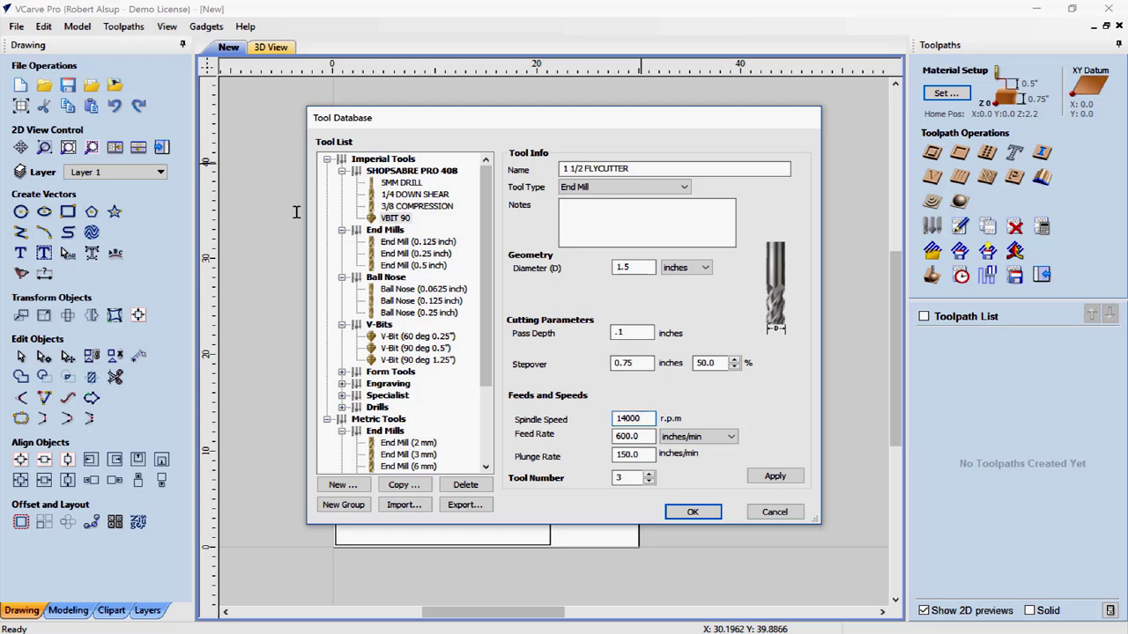
click(648, 473)
text(5)
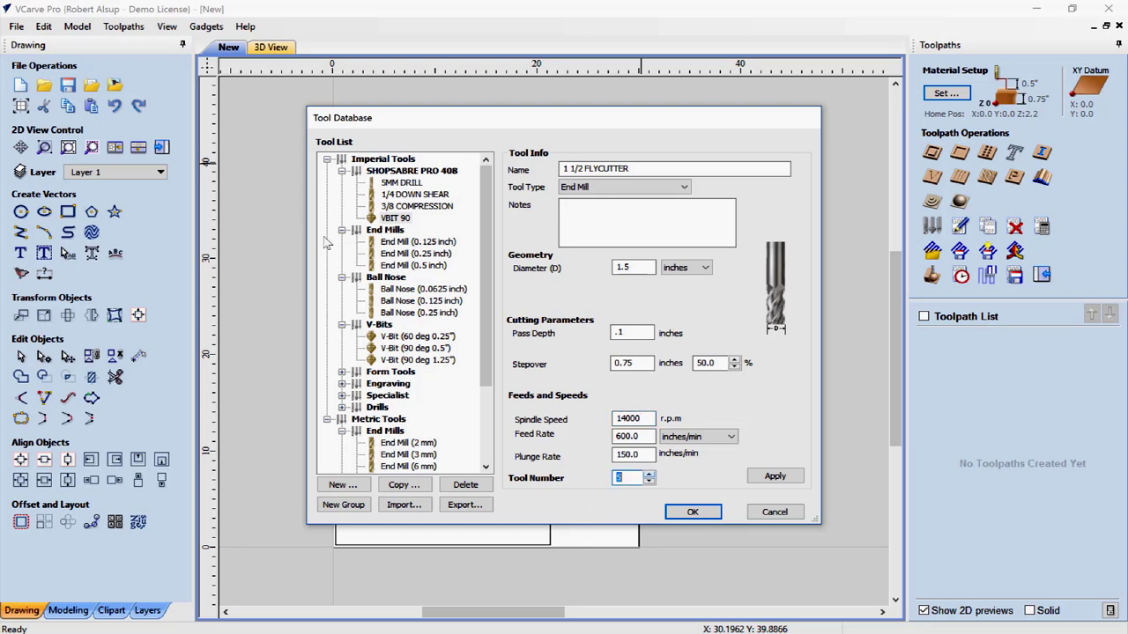
click(775, 476)
click(689, 512)
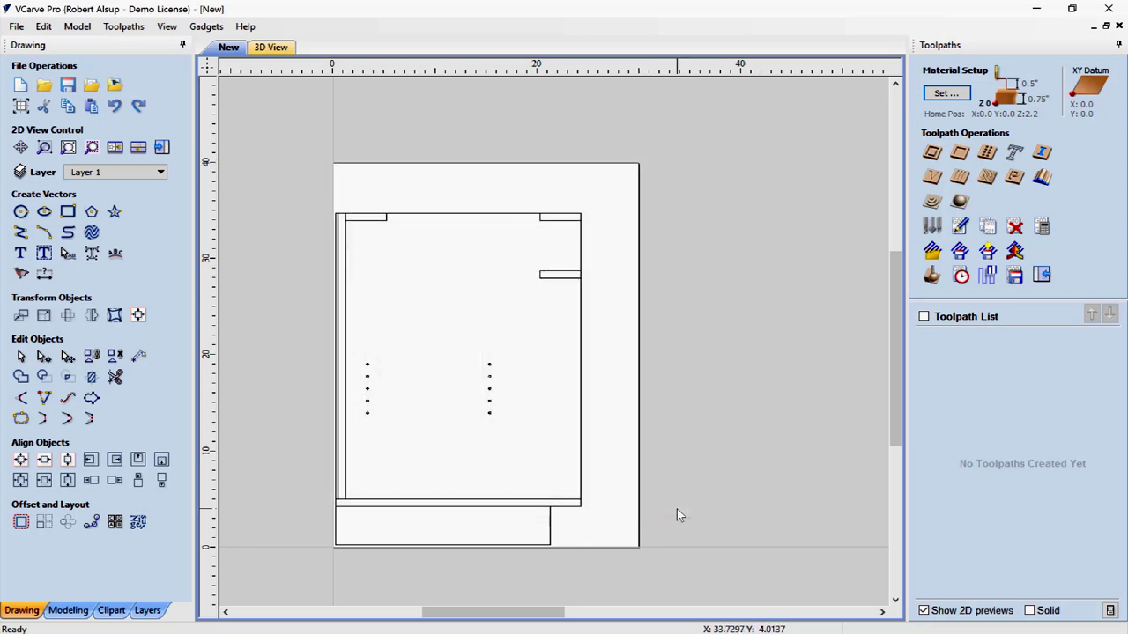
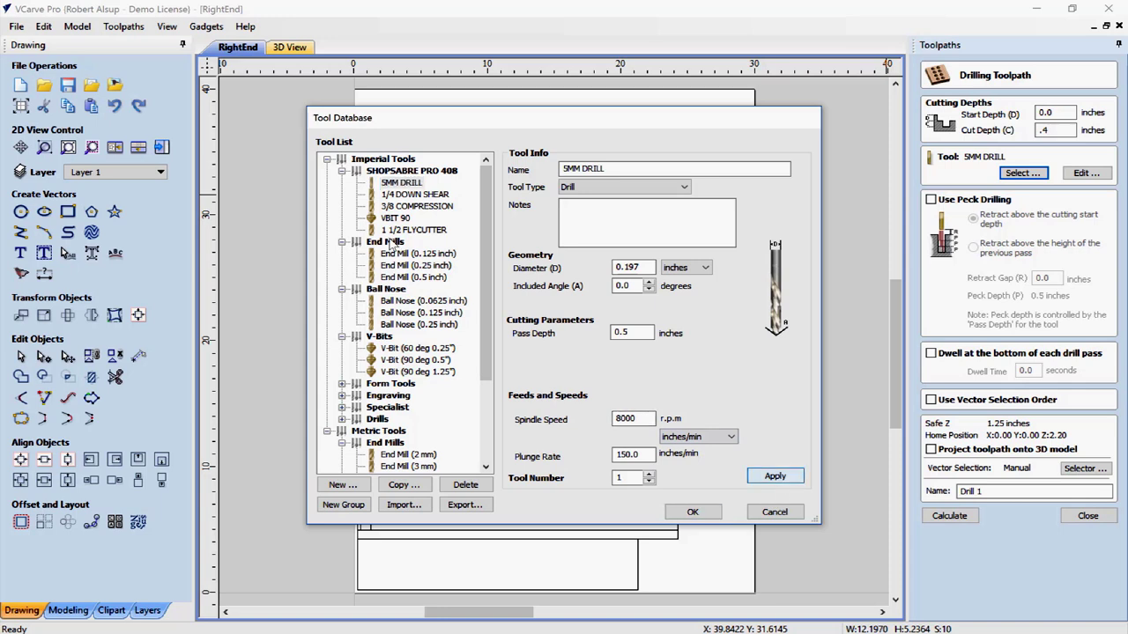
Choose 5MM DRILL from the SHOPSABRE PRO 408 group as the tool for the shelf-hole drilling toolpath
click(690, 512)
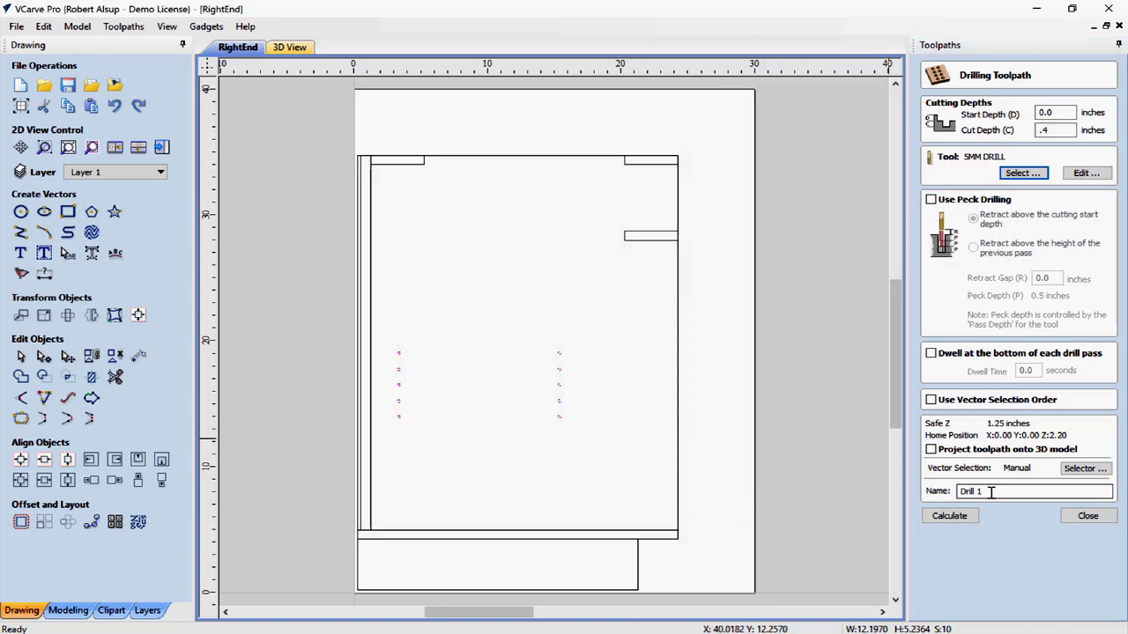
Name the drilling toolpath 5MM DRILL and calculate it
drag(989, 490, 941, 499)
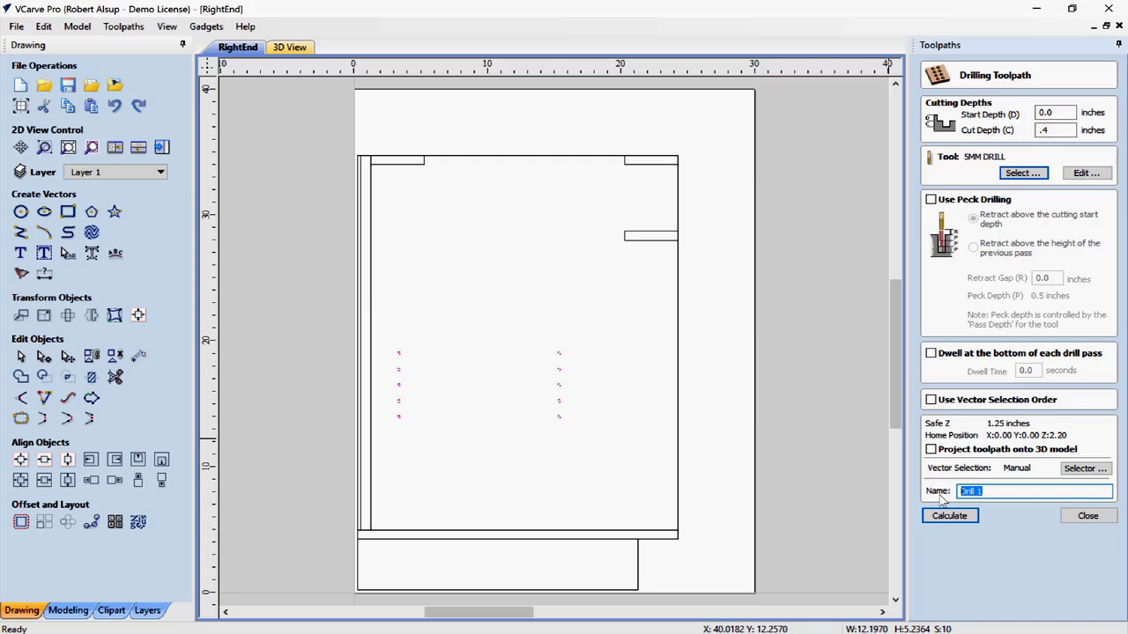
text(5MM DRILL)
click(950, 517)
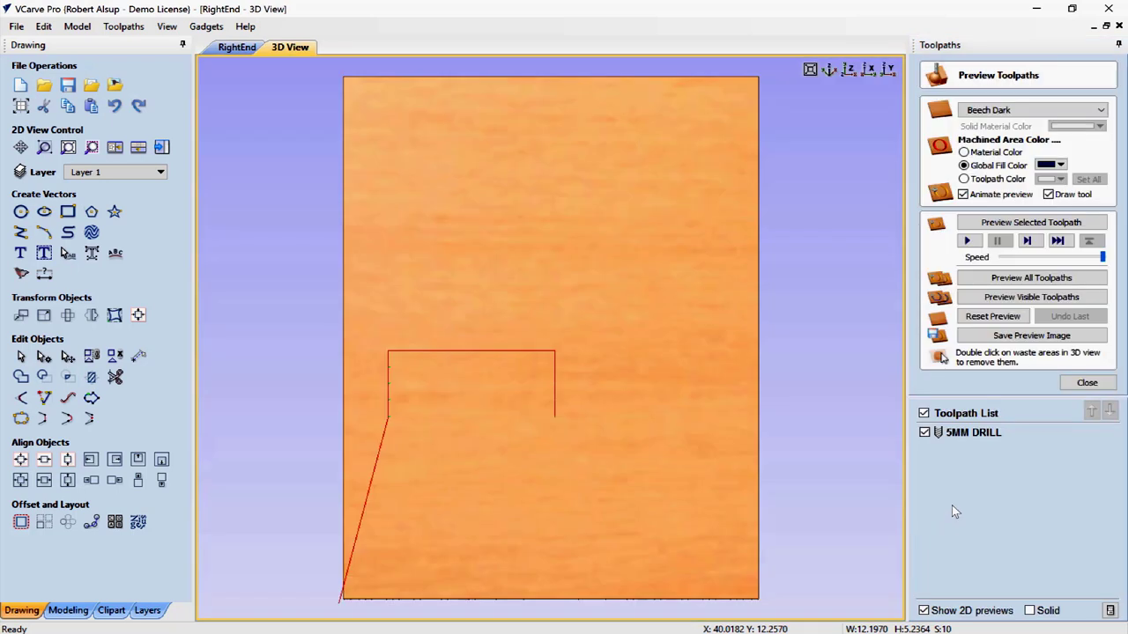
Preview the 5MM DRILL toolpath in an isometric view at slow simulation speed, and return to the 2D drawing
click(828, 69)
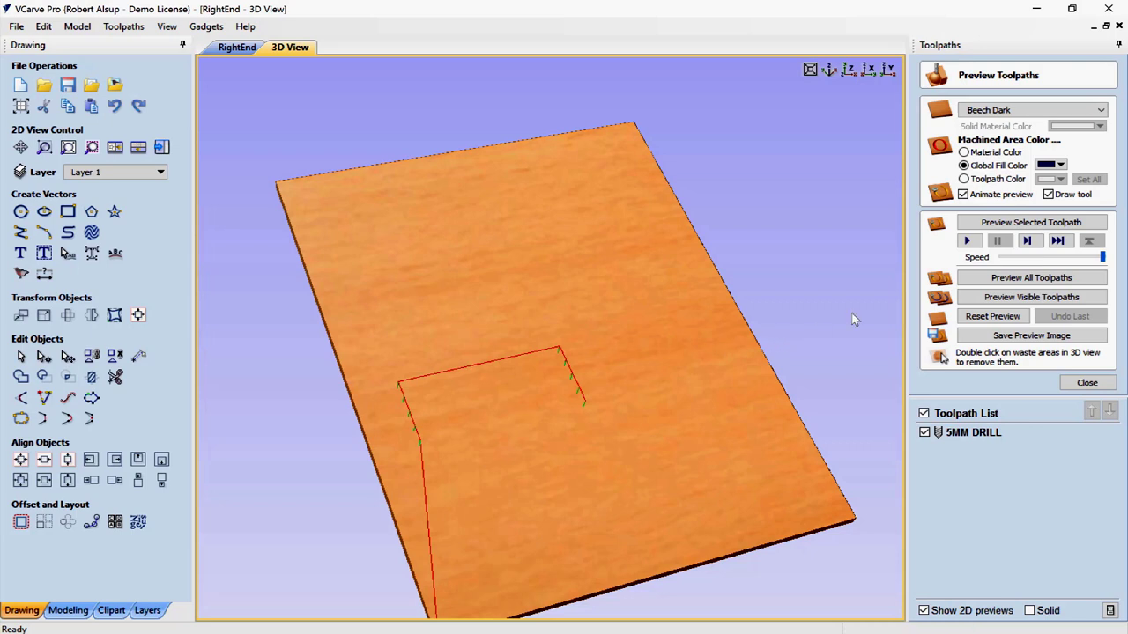
drag(1102, 257, 972, 267)
click(1013, 224)
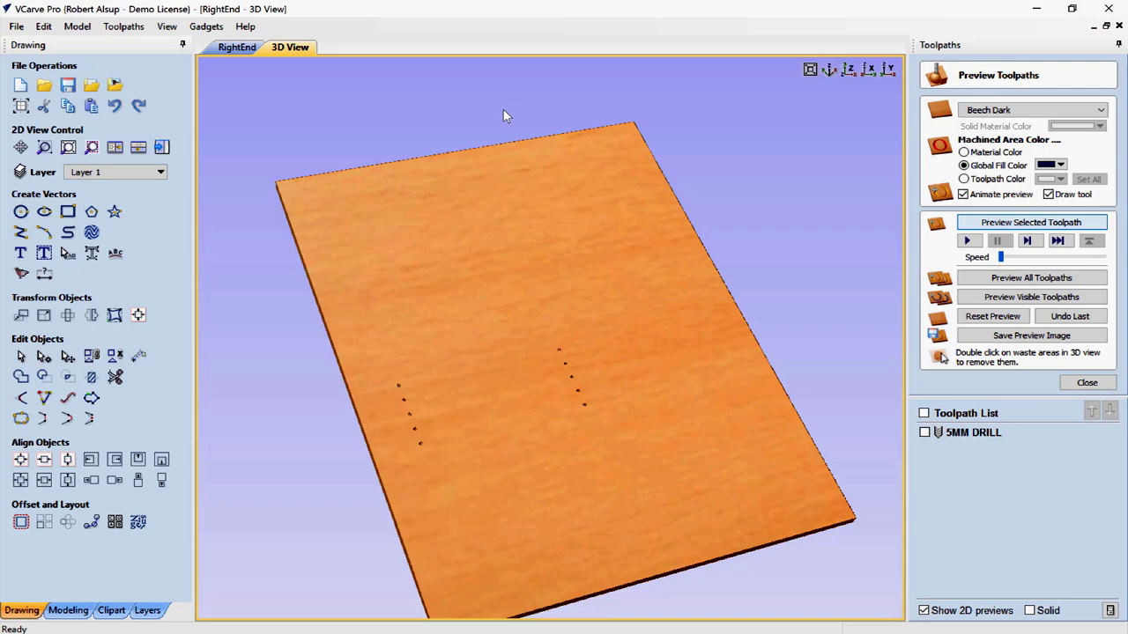
click(1085, 383)
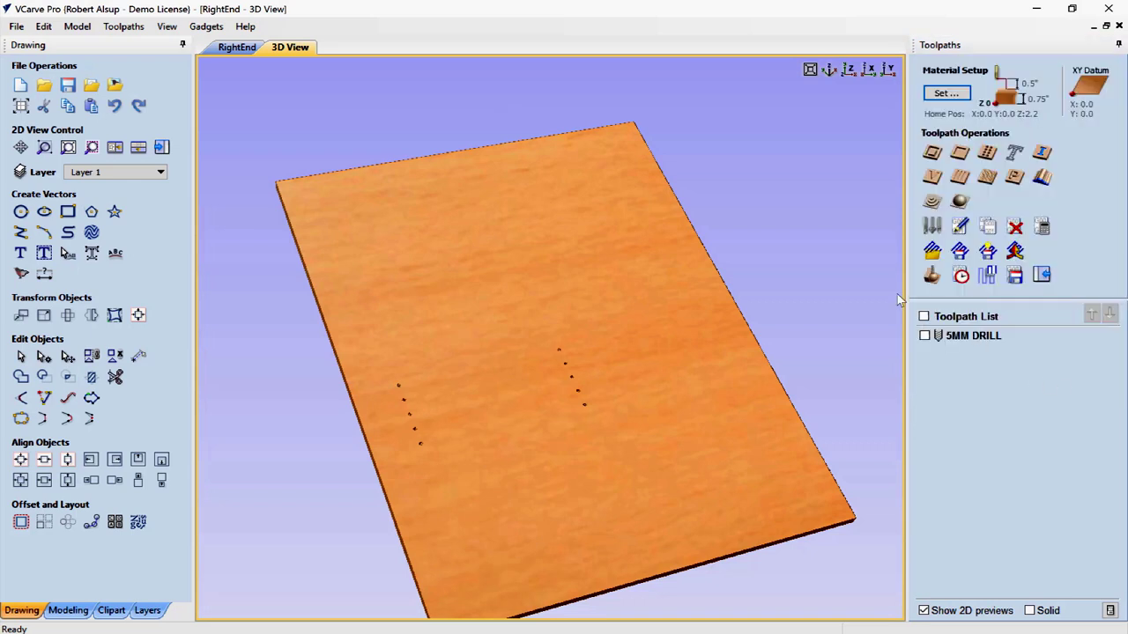
click(236, 48)
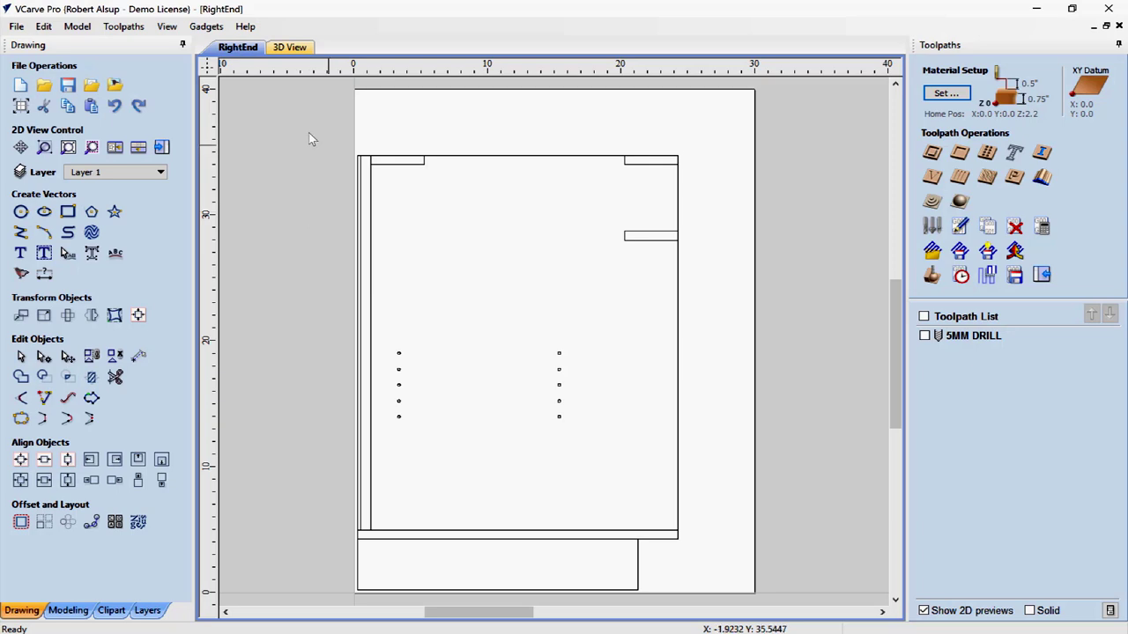
Start a pocket toolpath for the three short dado rectangles and the long horizontal one, with a cut depth of .25 inches
click(386, 164)
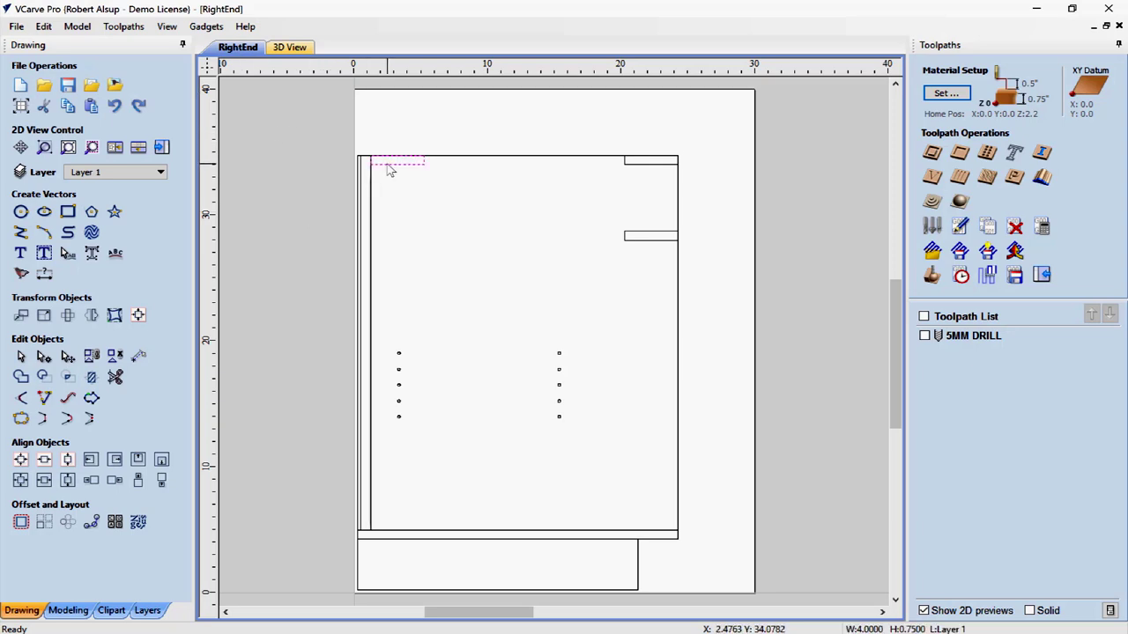
shift+click(631, 163)
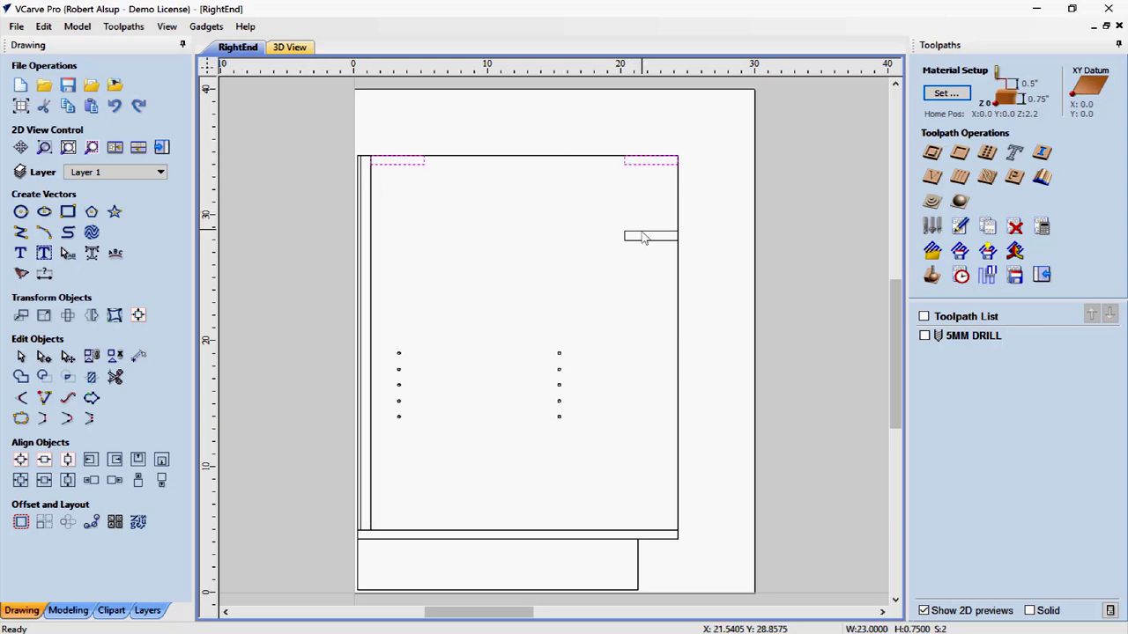
shift+click(643, 238)
shift+click(630, 531)
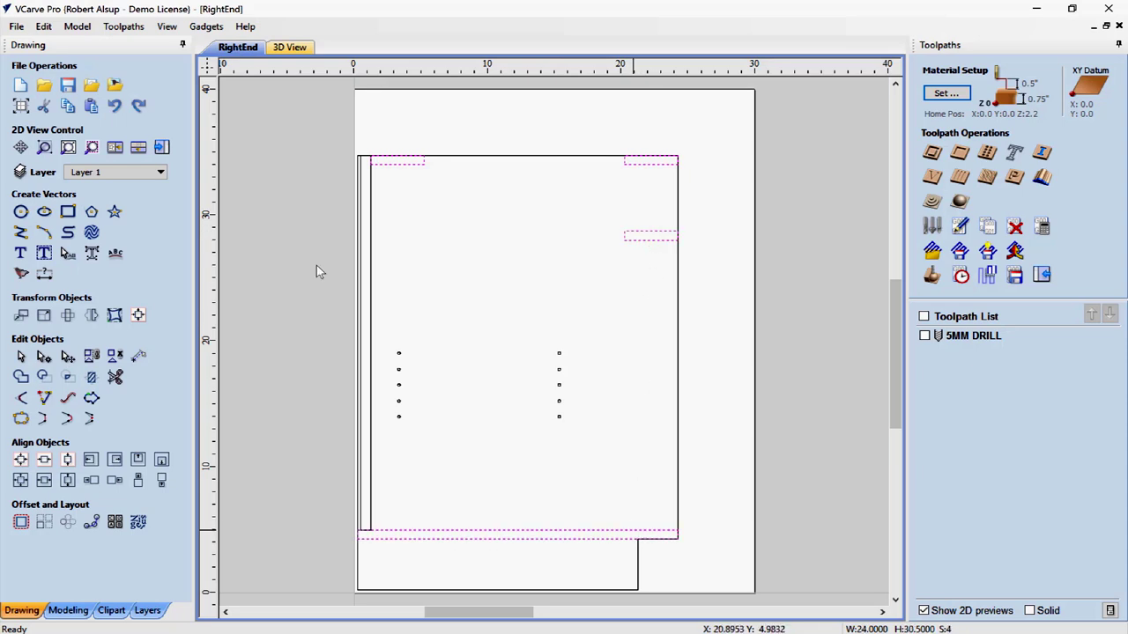
click(958, 154)
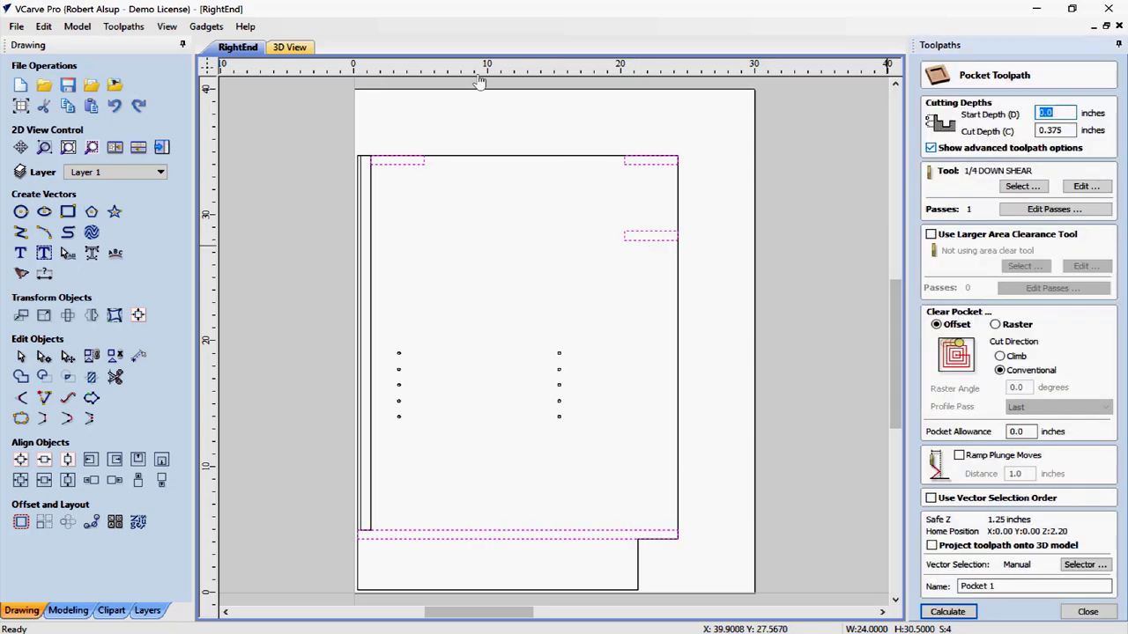
key(Tab)
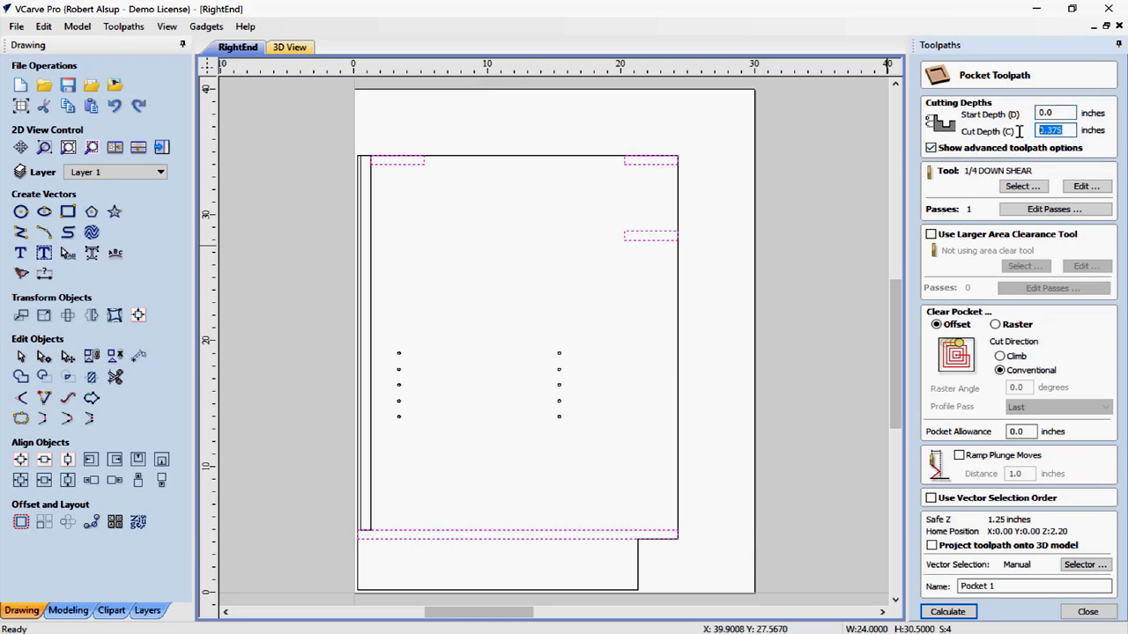
text(.25)
Use the 1/4 DOWN SHEAR tool for the pocket and enable ramp plunge moves
click(1022, 186)
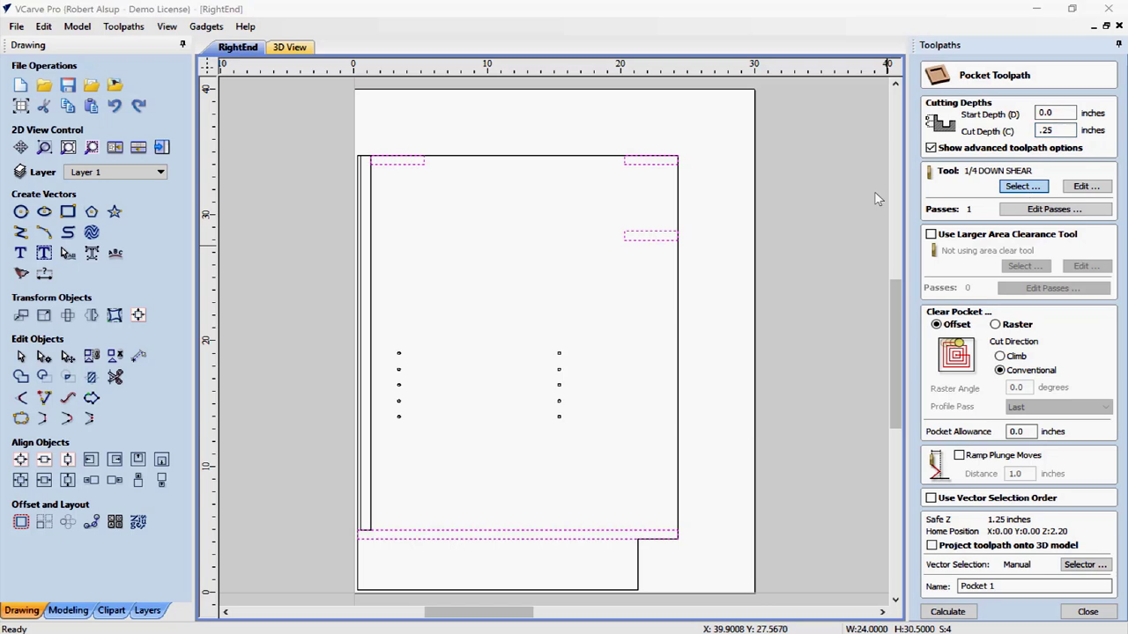
click(693, 512)
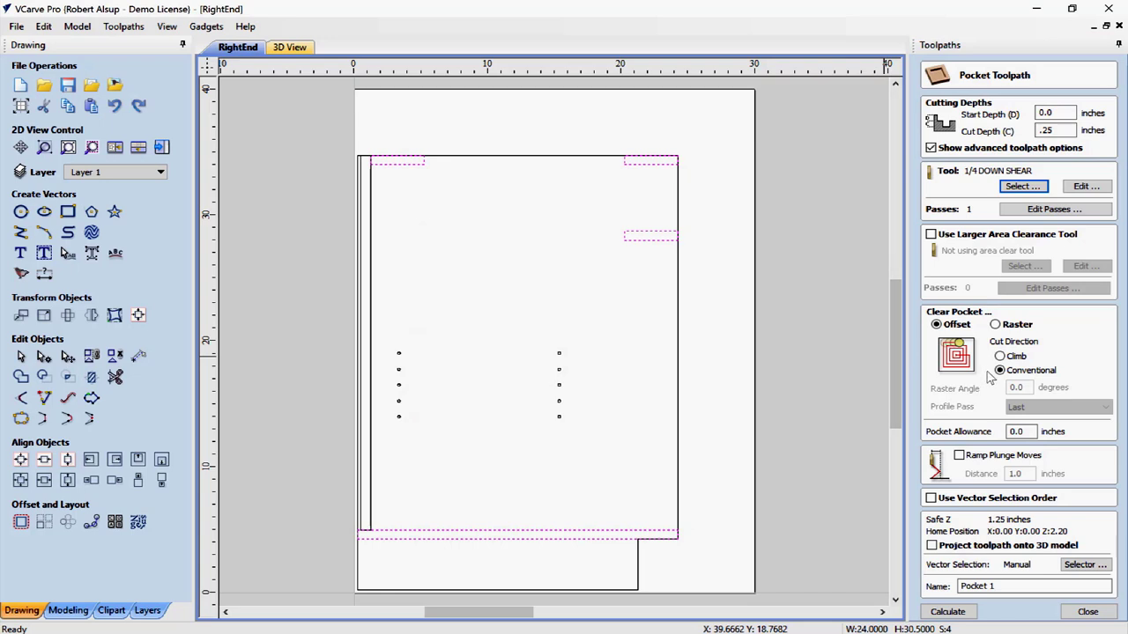
click(967, 457)
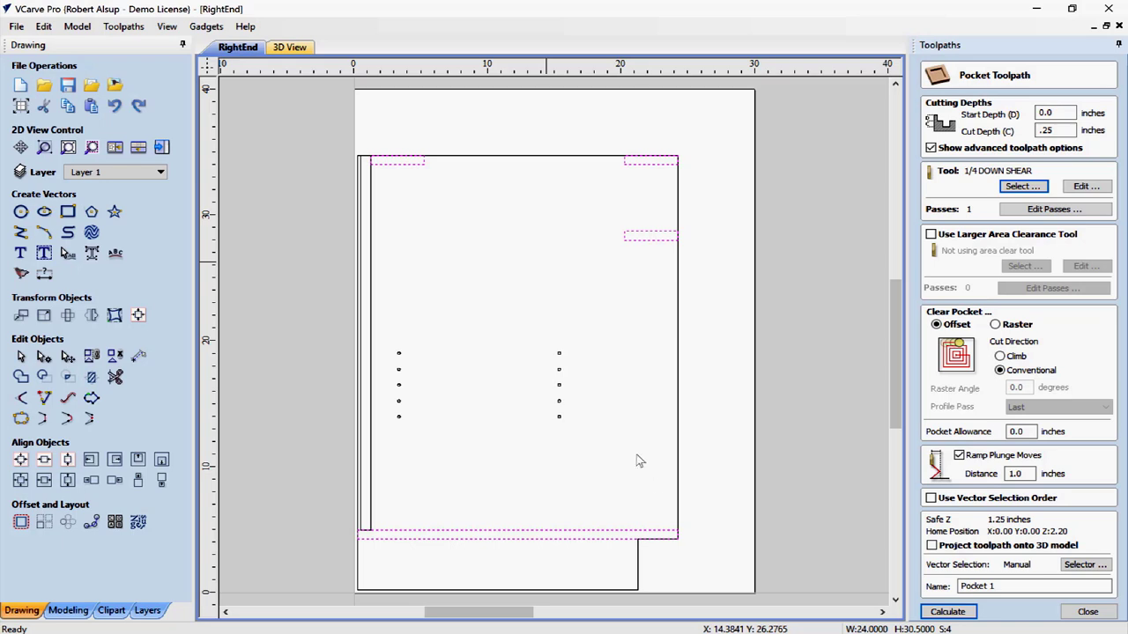
Name the pocket toolpath DADOES and calculate it
click(1035, 586)
key(ctrl+a)
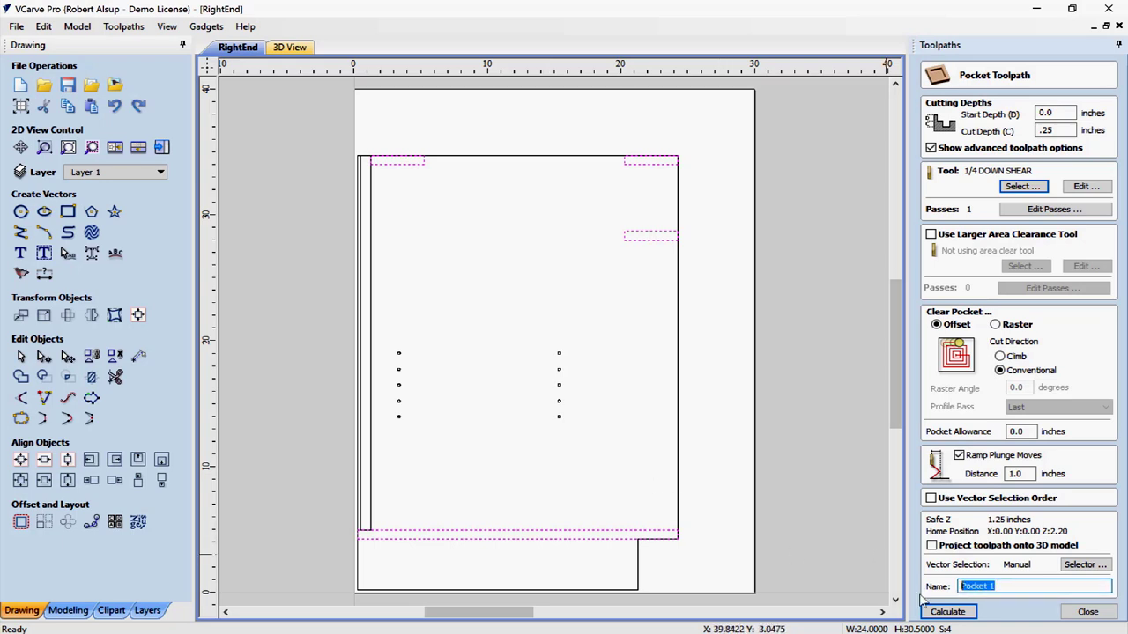
text(DA)
click(948, 614)
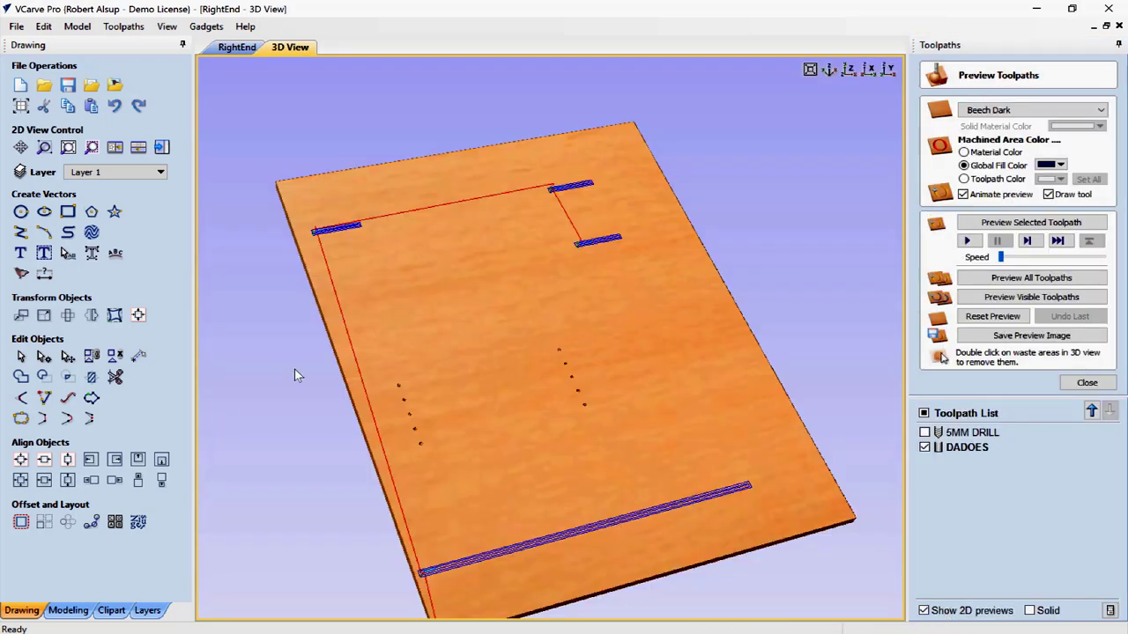
Preview the DADOES toolpath on the panel and return to the 2D drawing
click(984, 226)
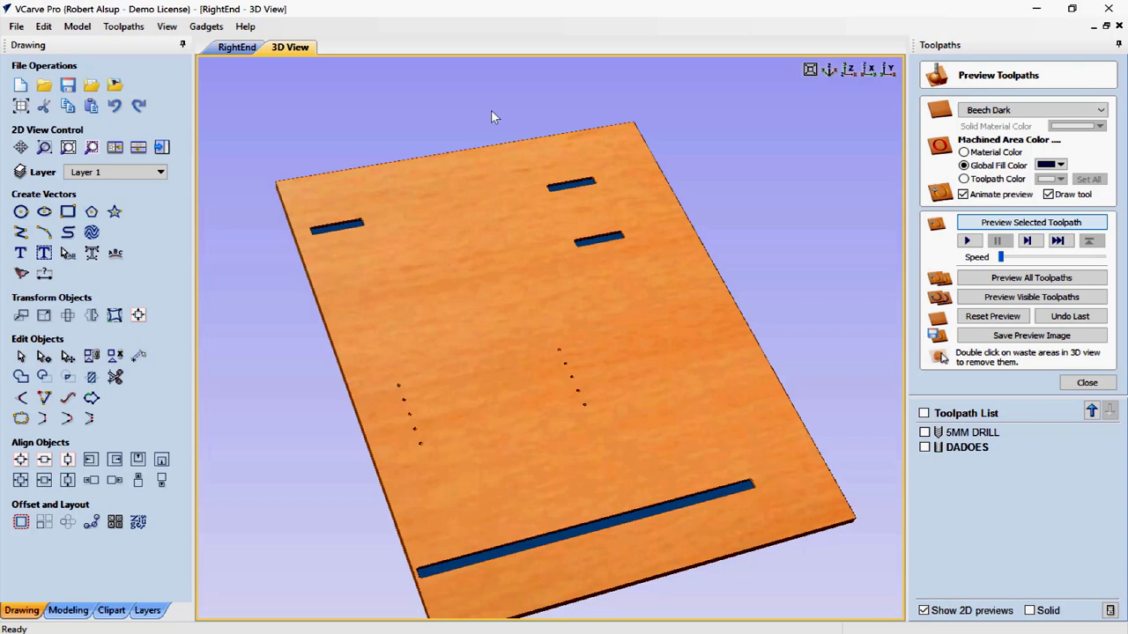
click(1086, 382)
click(237, 47)
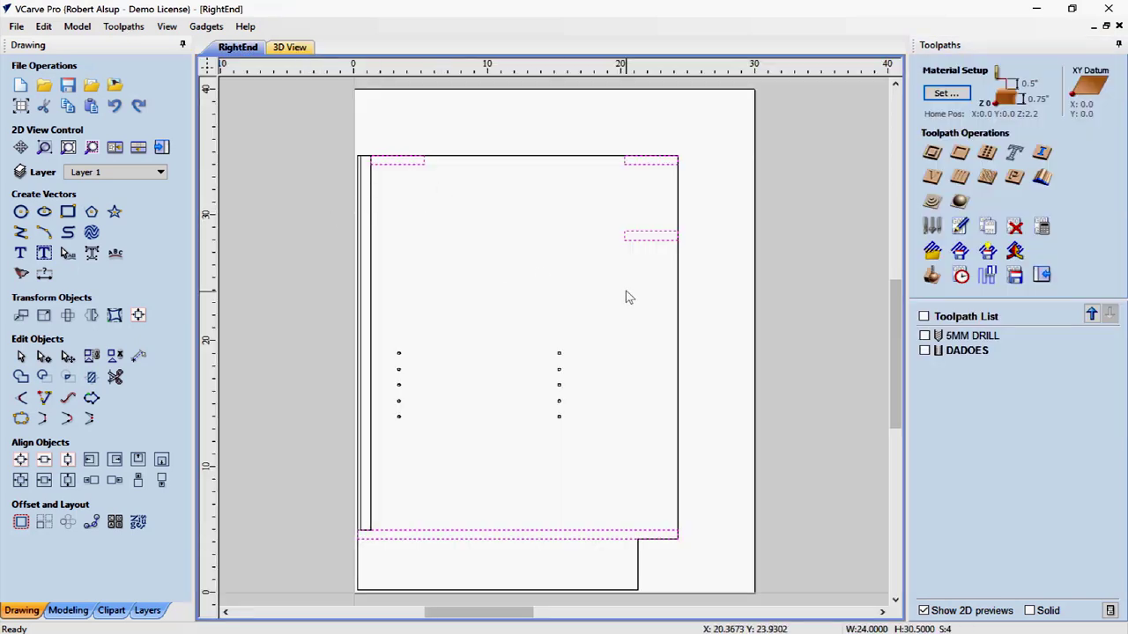
Duplicate the DADOES toolpath
click(823, 334)
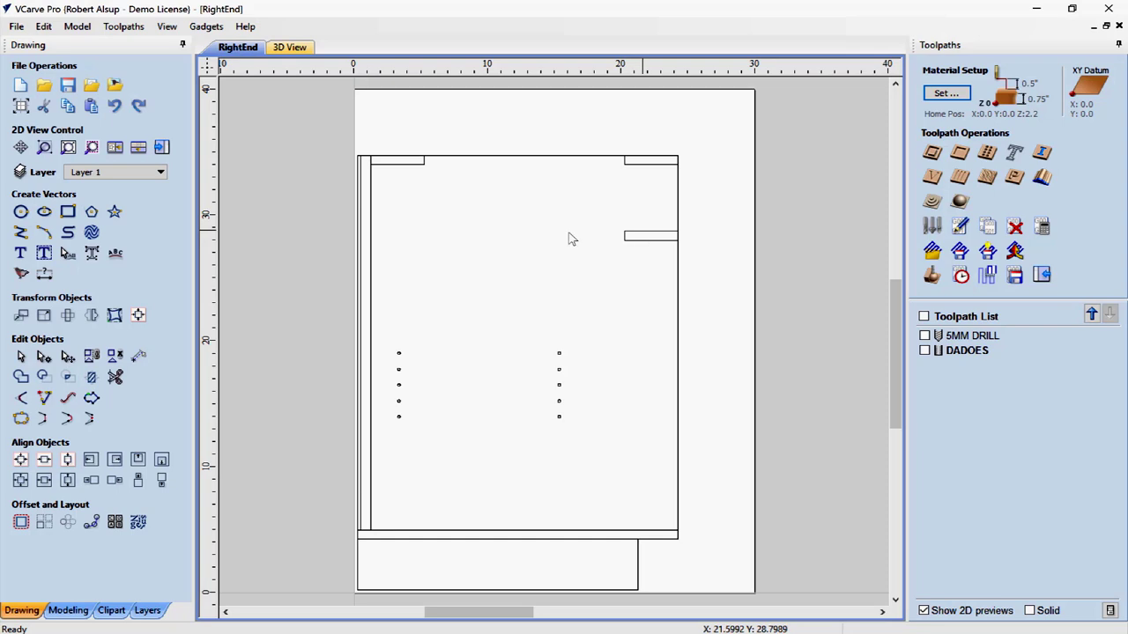
click(371, 267)
click(332, 275)
click(969, 352)
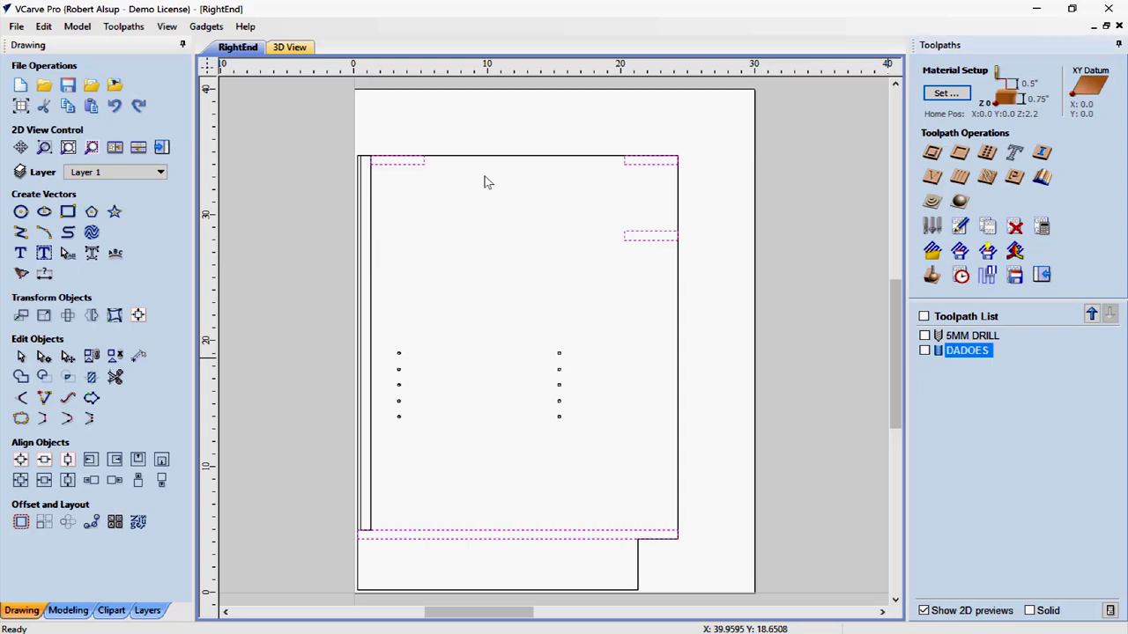
click(987, 227)
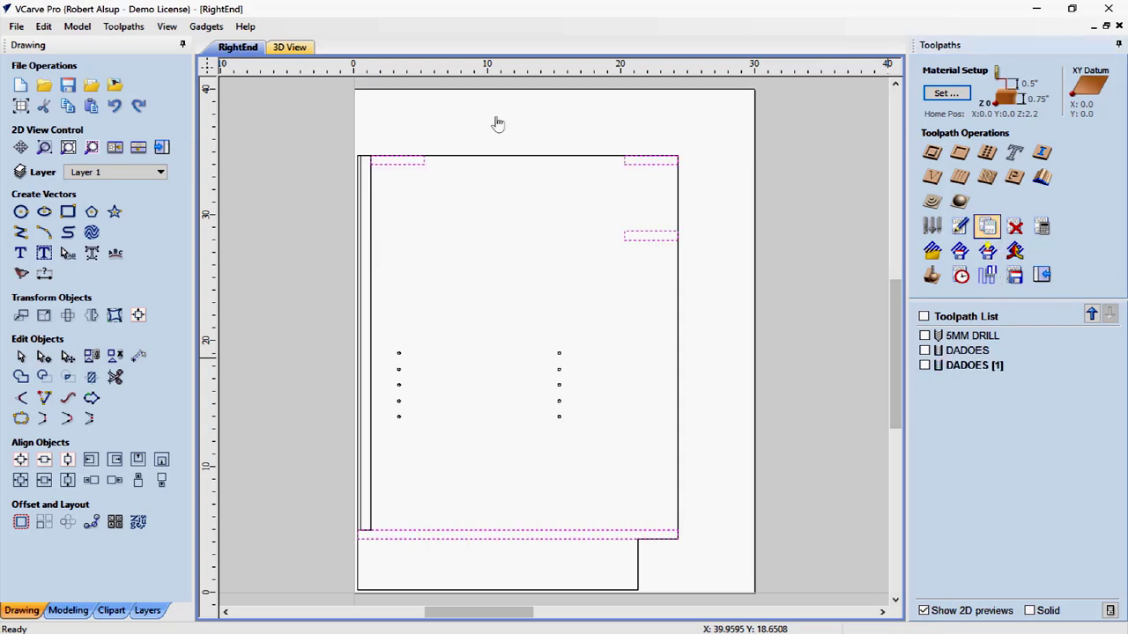
Edit the duplicated pocket toolpath to machine only the narrow vertical groove rectangle, with a cut depth of .375 inches
double_click(972, 365)
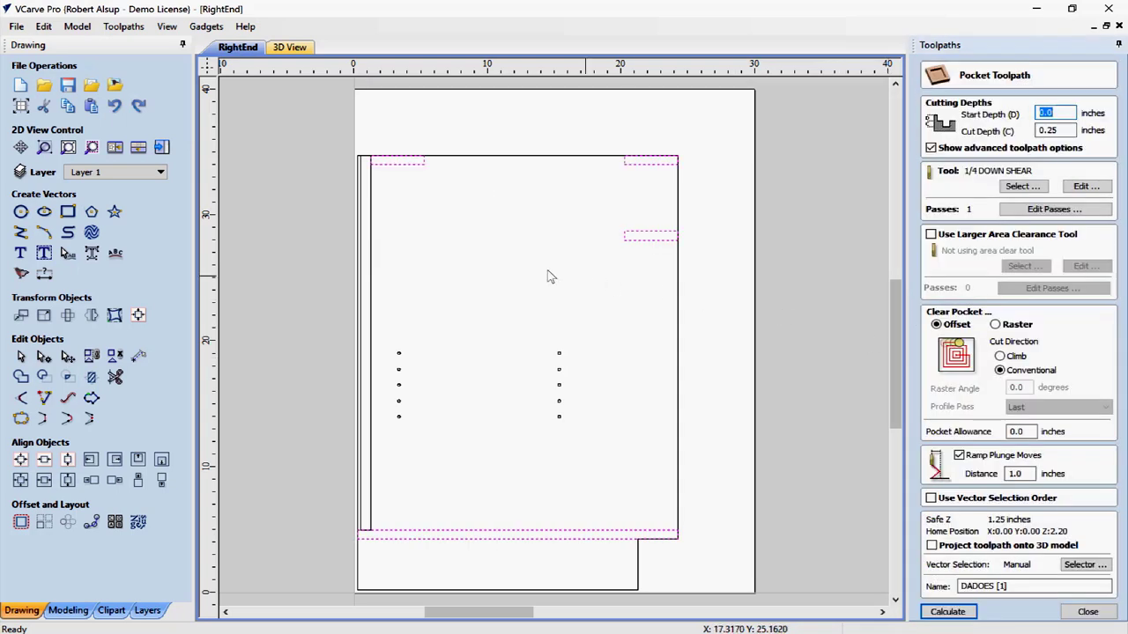
click(683, 313)
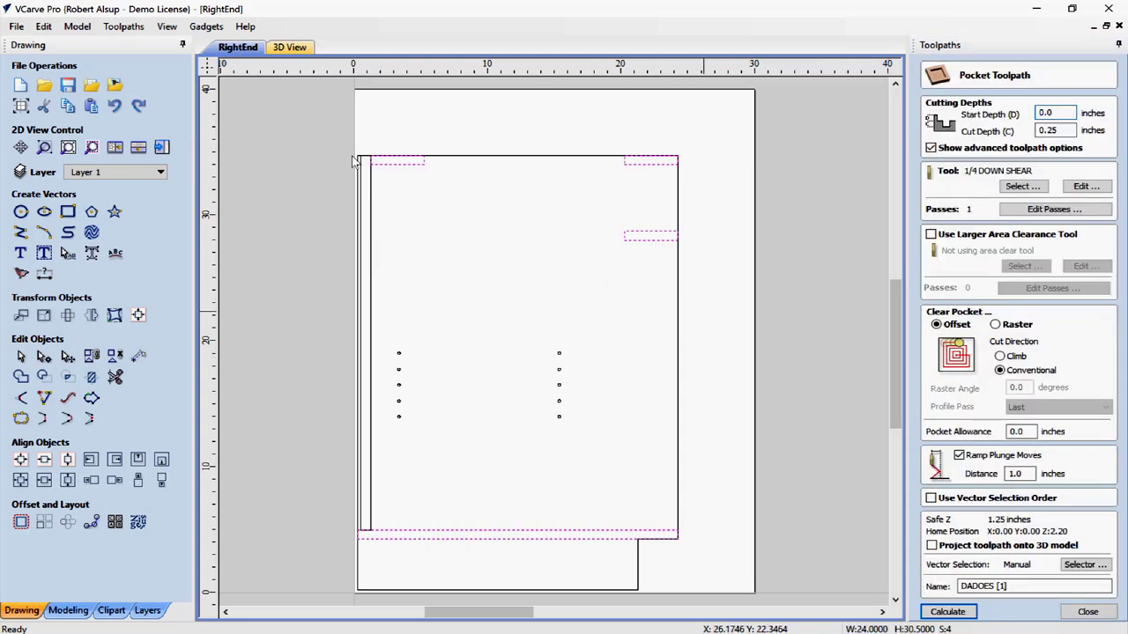
click(370, 275)
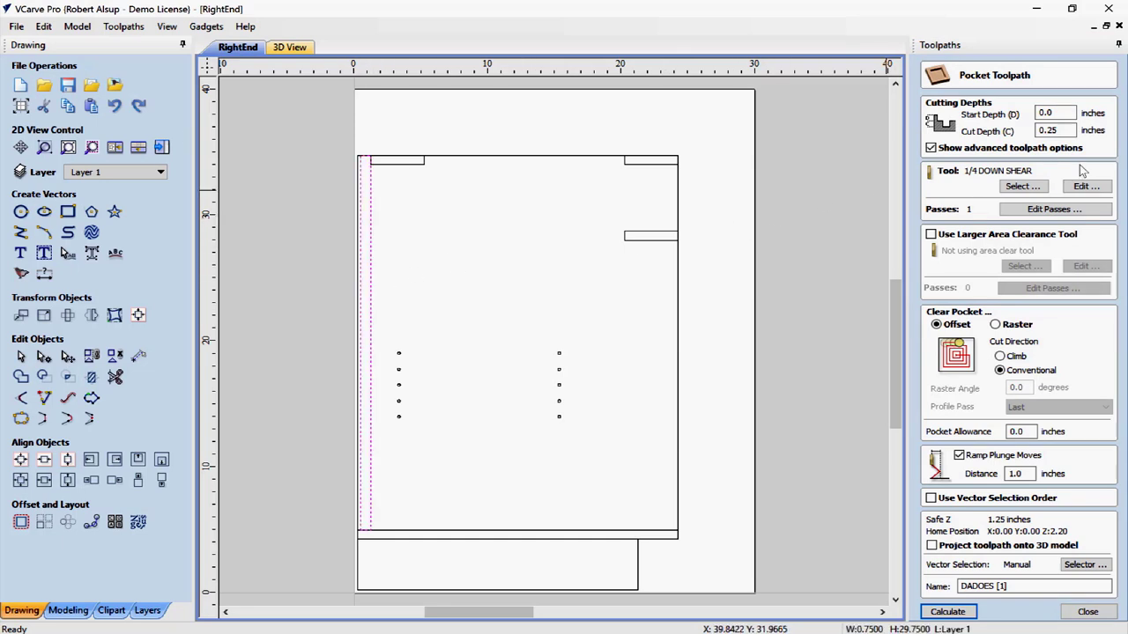
drag(1063, 131, 1008, 132)
text(.)
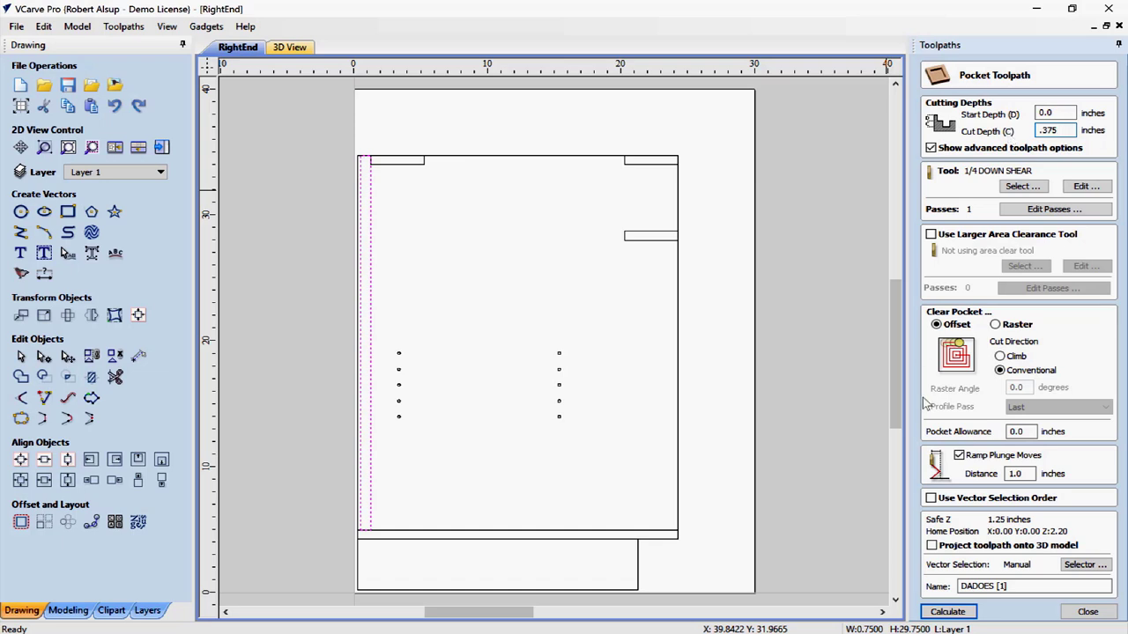
Rename the duplicated toolpath GROOVES and calculate it
drag(1009, 587, 921, 589)
text(GROOVES)
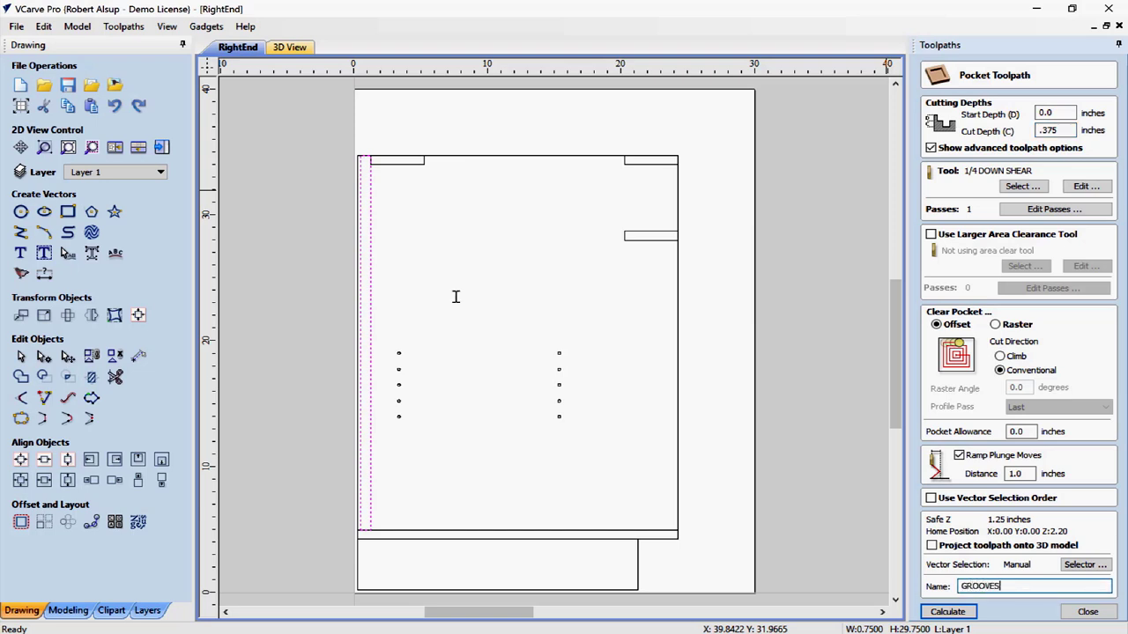
key(Return)
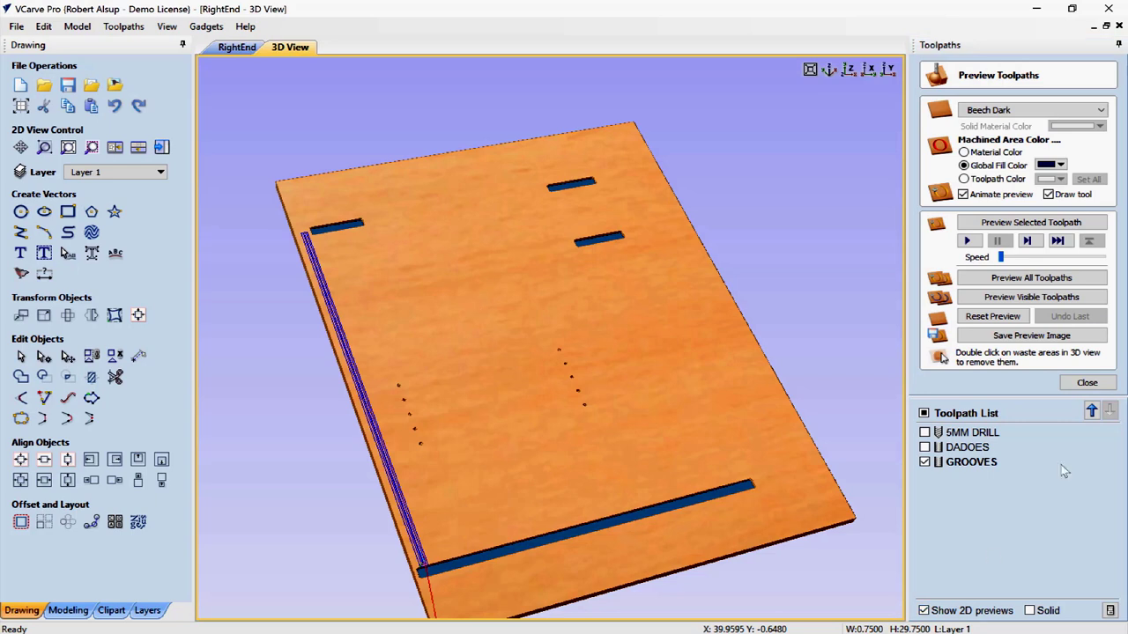
Preview the GROOVES toolpath on the panel and return to the 2D drawing
click(1030, 222)
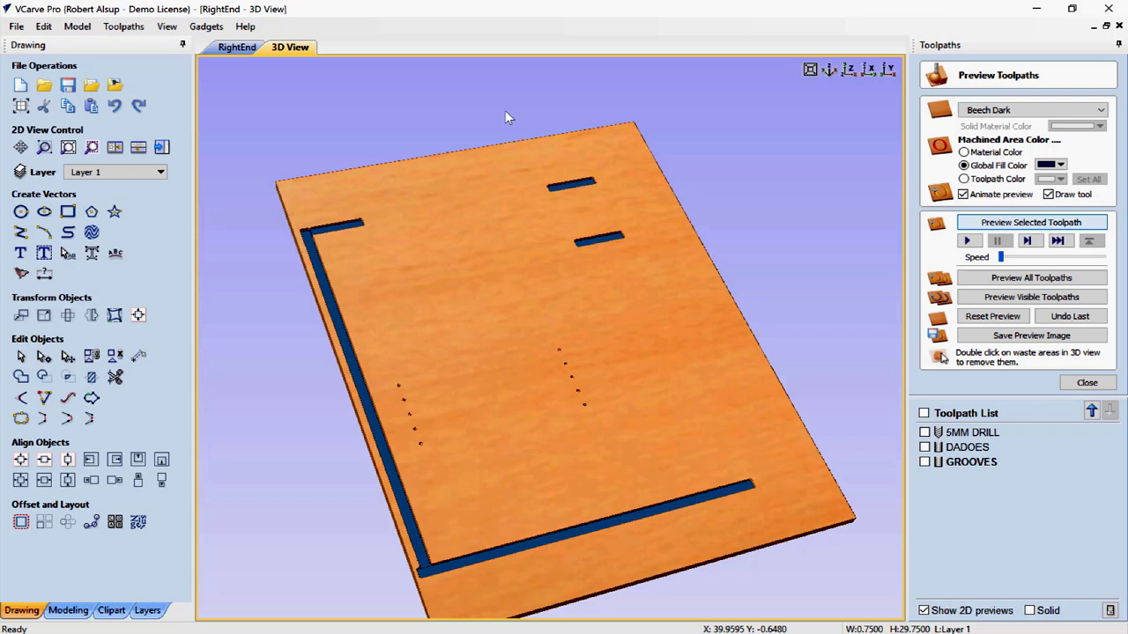
click(1086, 382)
click(239, 49)
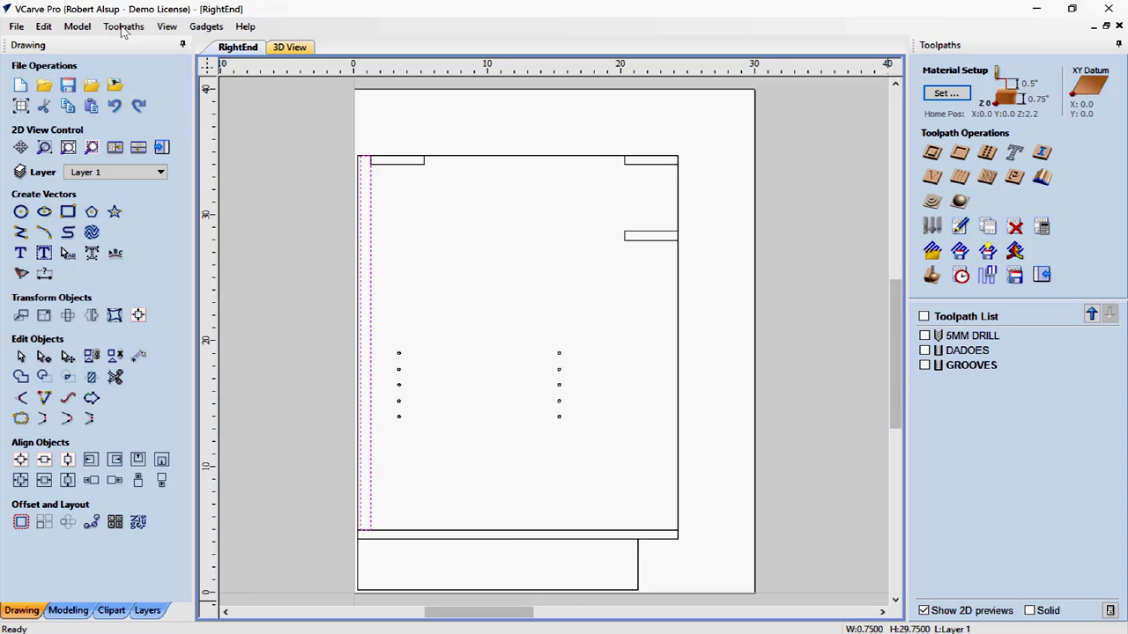
Start a 2D profile toolpath for the panel's outer outline using the 3/8 COMPRESSION tool
click(456, 160)
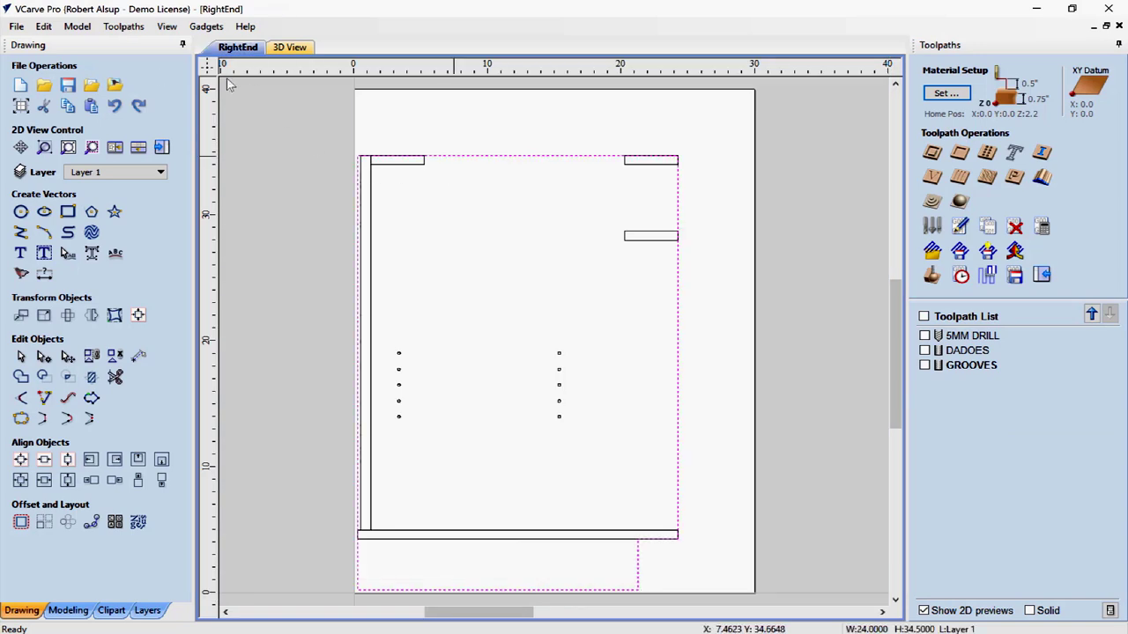
click(932, 155)
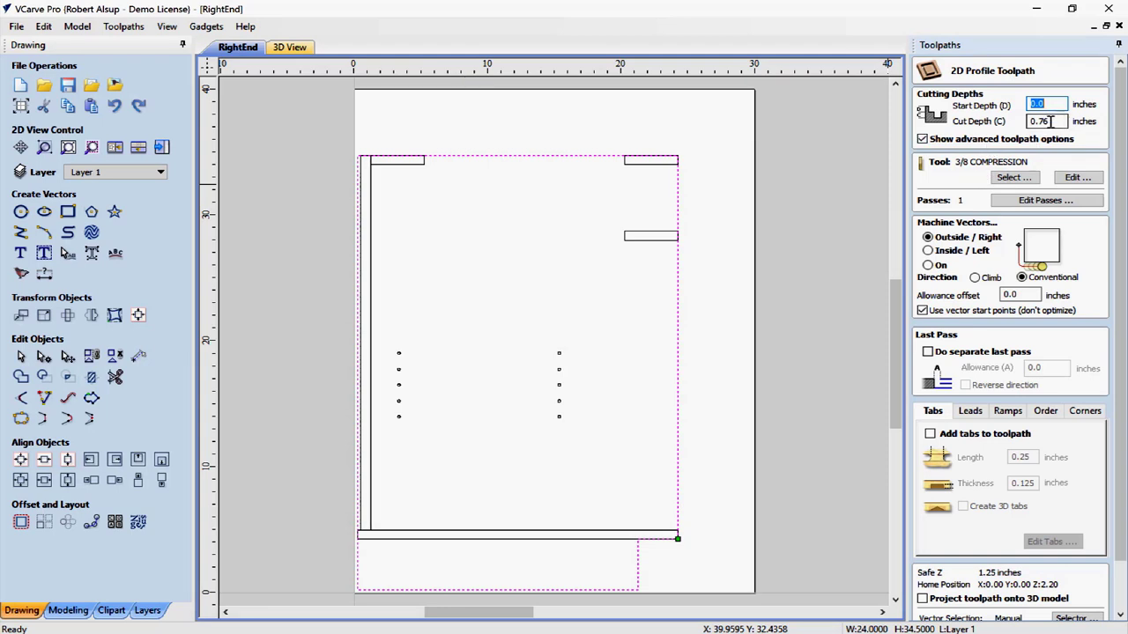
click(1013, 177)
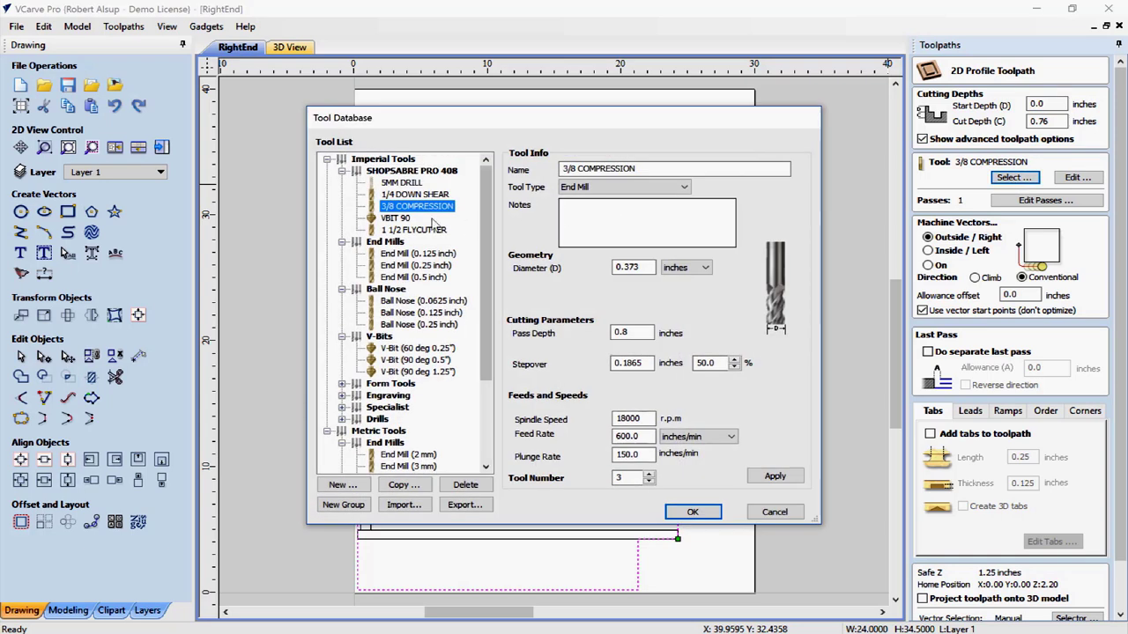
click(698, 511)
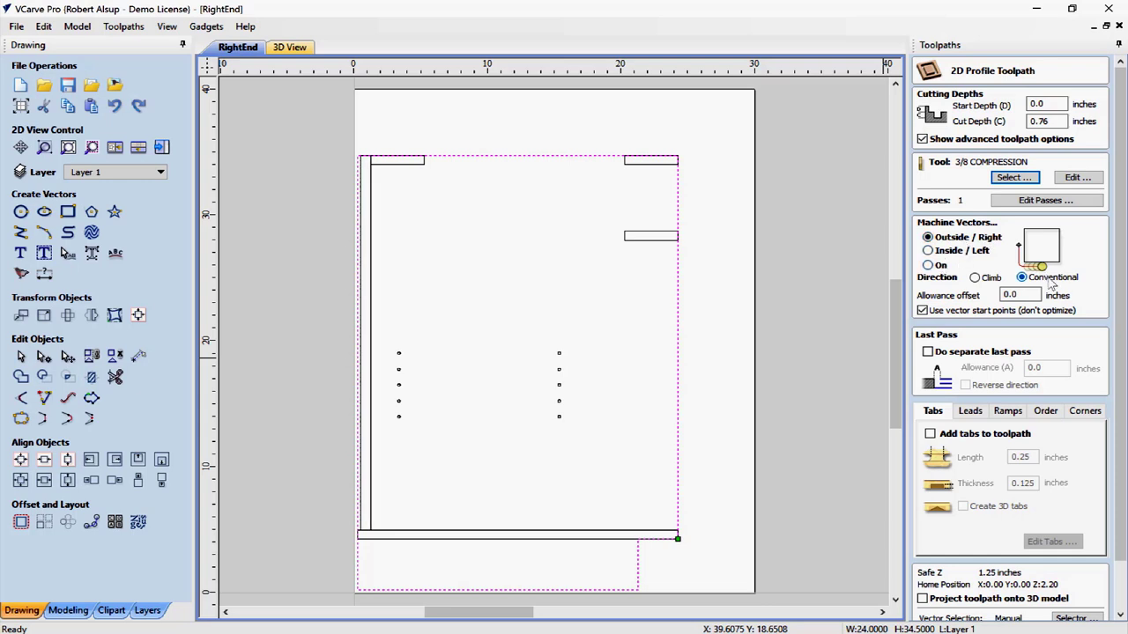
Add leads and ramps to the outline's profile toolpath
click(971, 412)
click(927, 429)
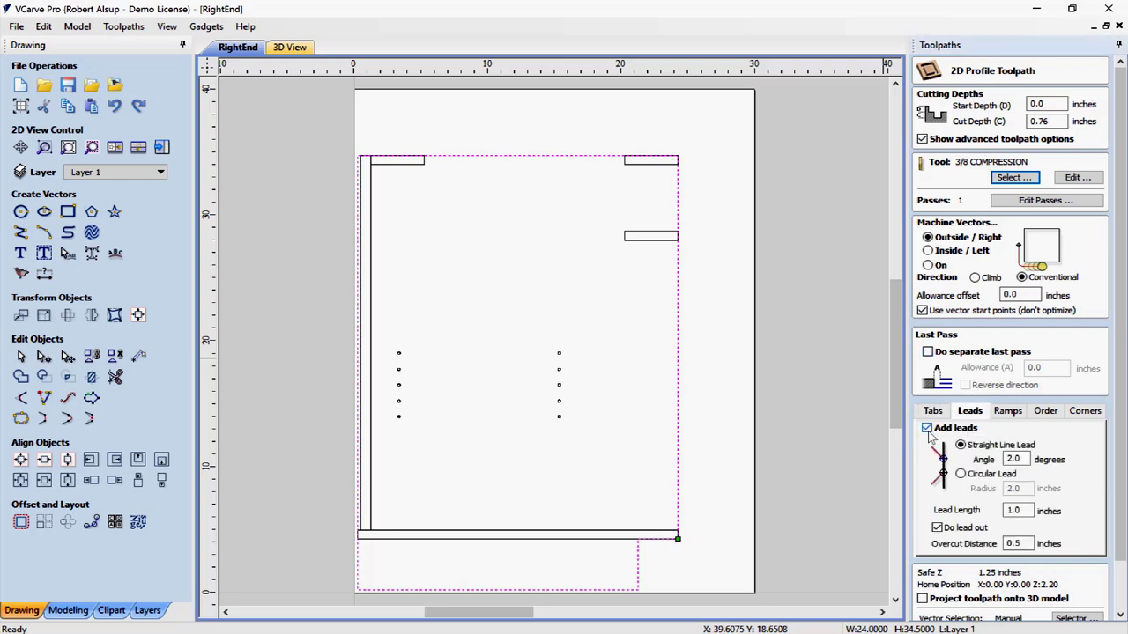
click(1007, 412)
click(923, 429)
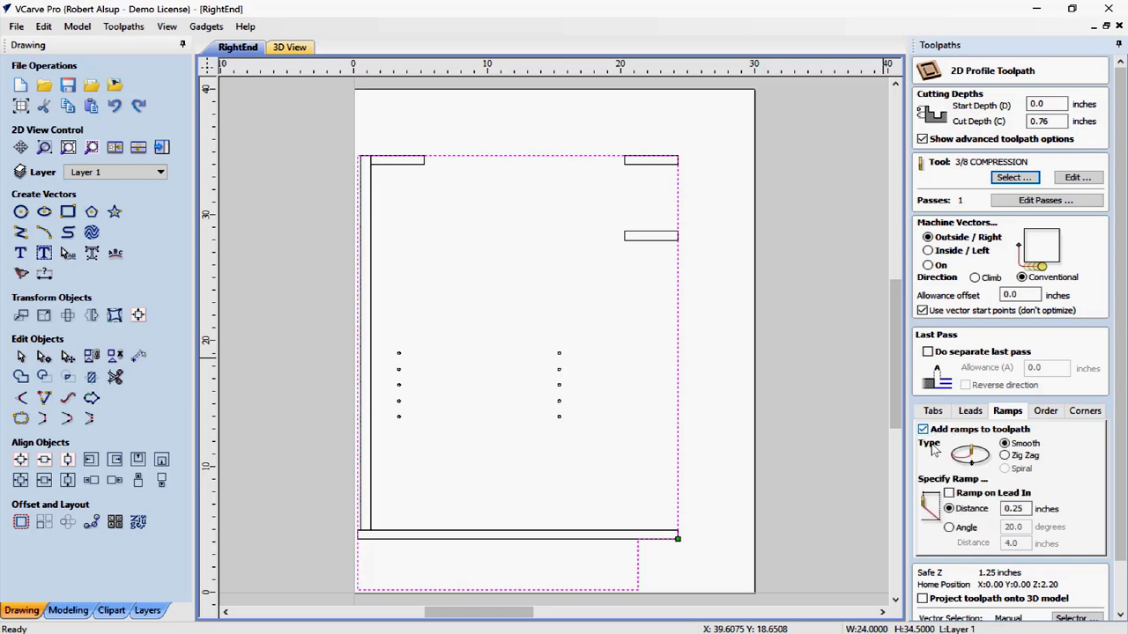
Set the outline profile toolpath to ramp on its lead in, name it OUTSIDE and calculate it despite cutting through the material
click(949, 494)
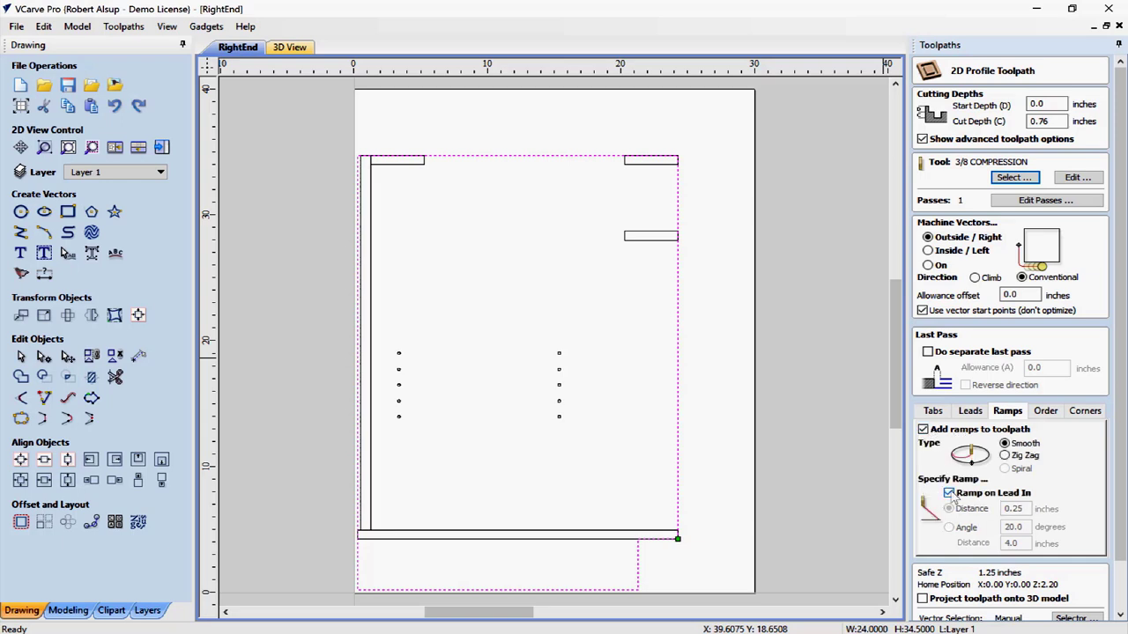
scroll(1119, 405, down, 2)
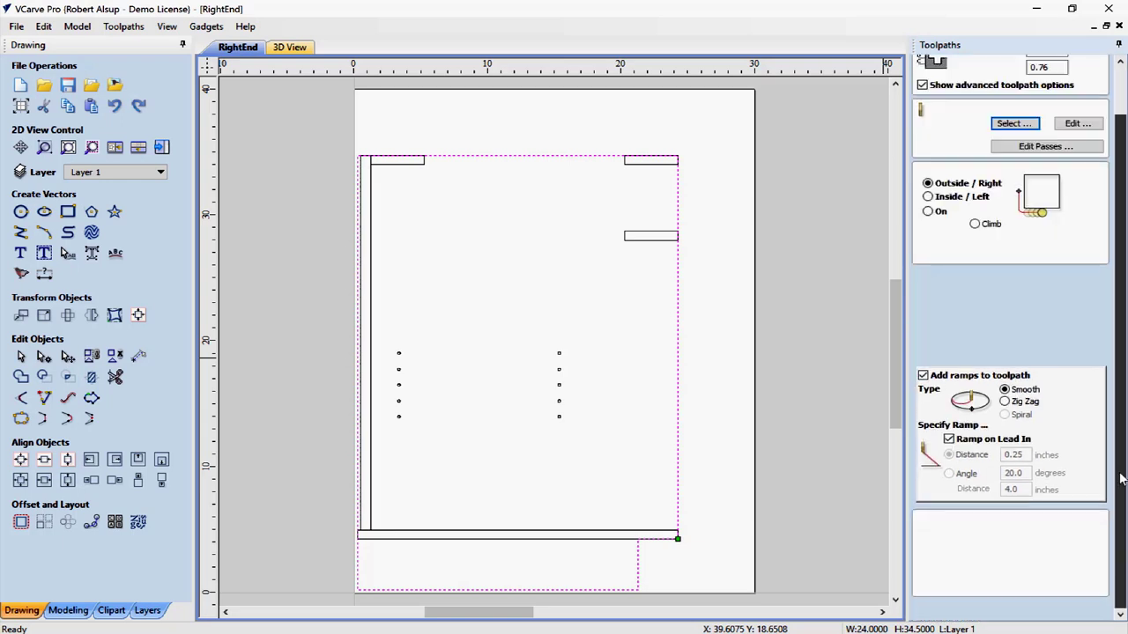
drag(1017, 586, 918, 589)
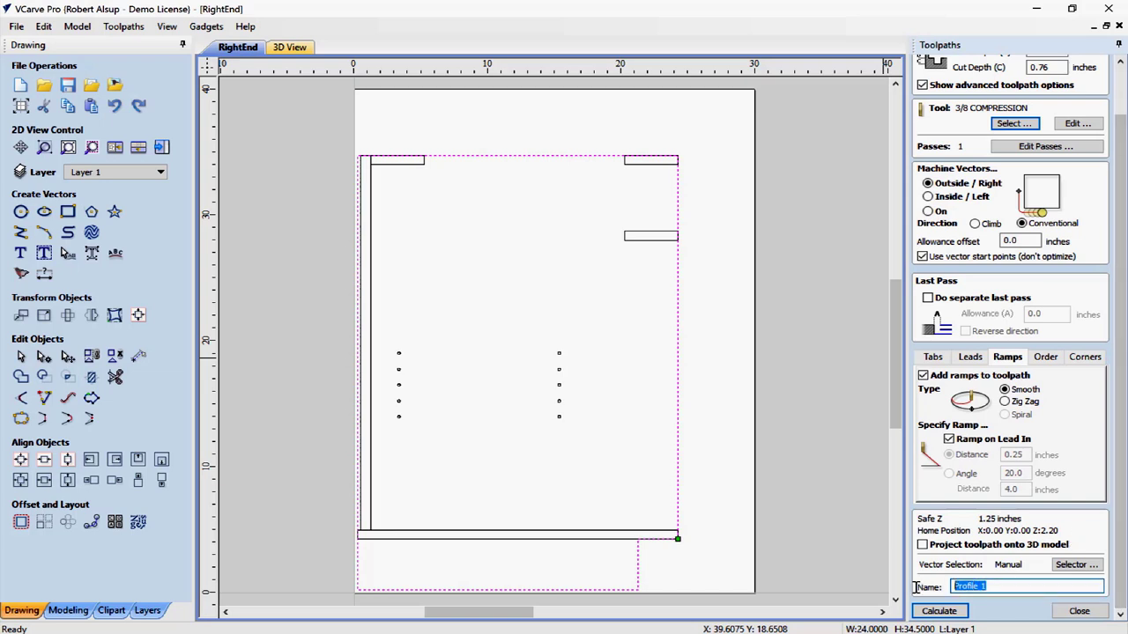
text(Ou)
key(Return)
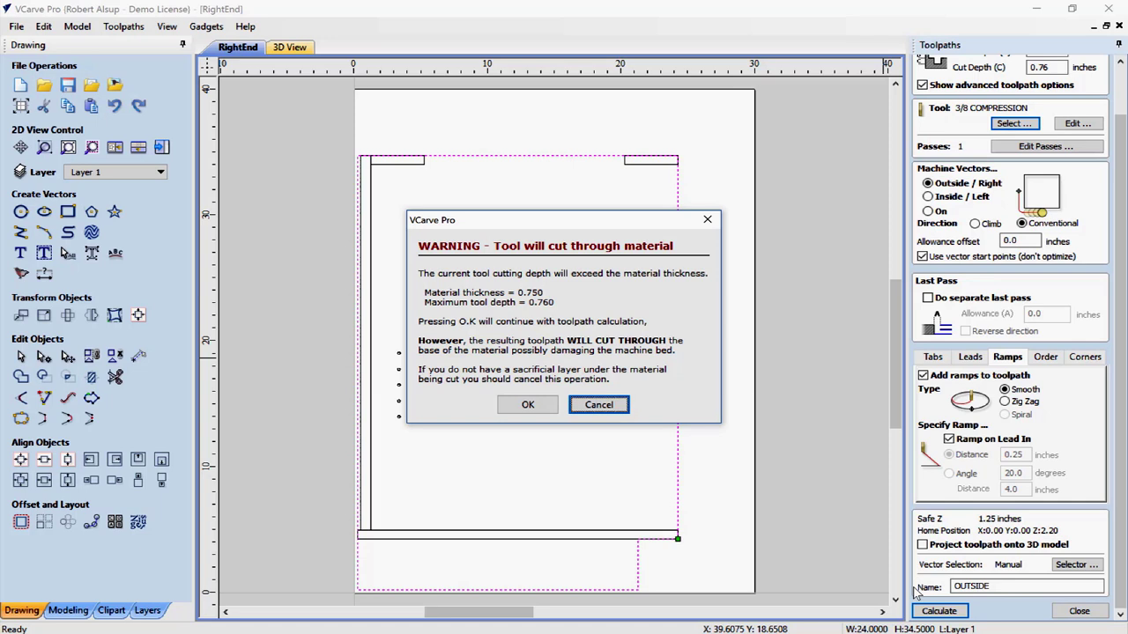
click(528, 404)
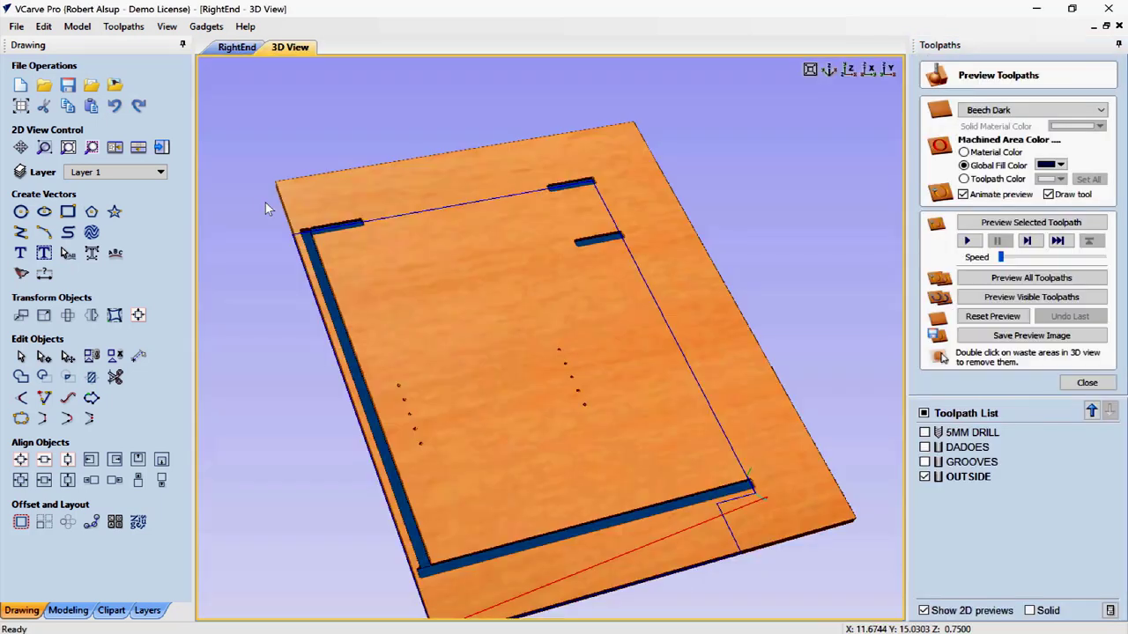
Preview the OUTSIDE toolpath in 3D and remove the waste material around the panel
click(988, 224)
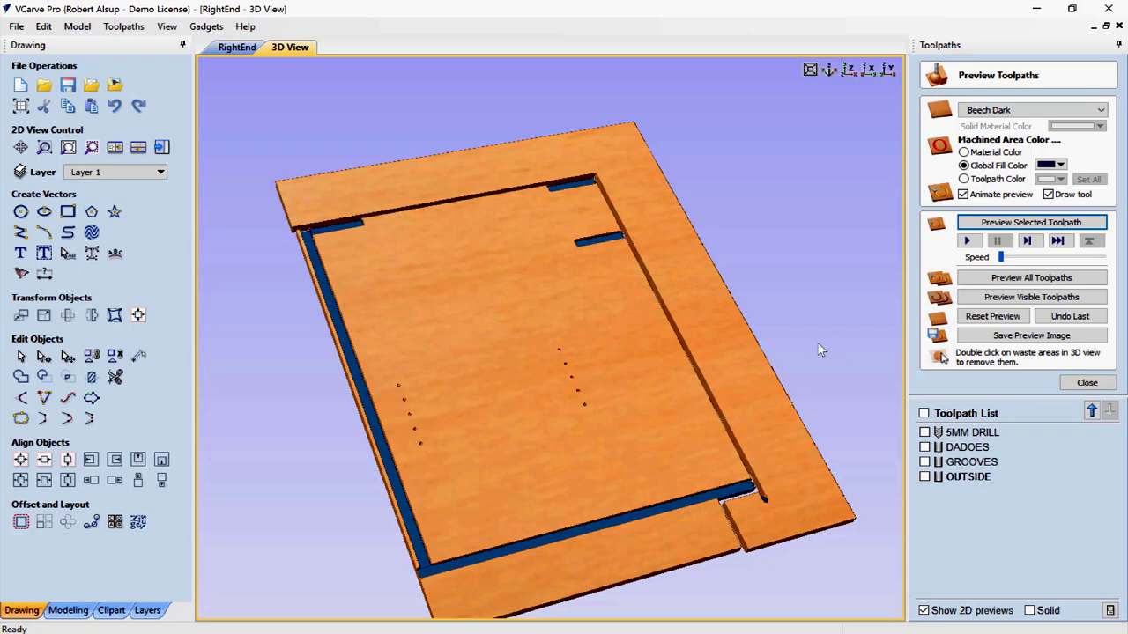
double_click(718, 325)
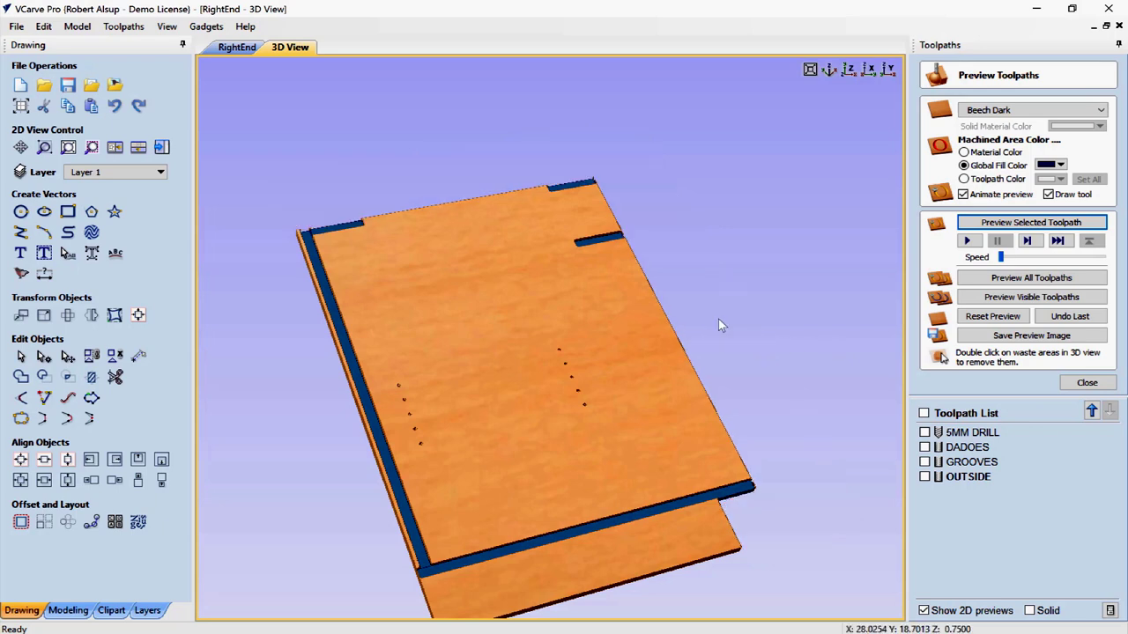
drag(536, 320, 482, 364)
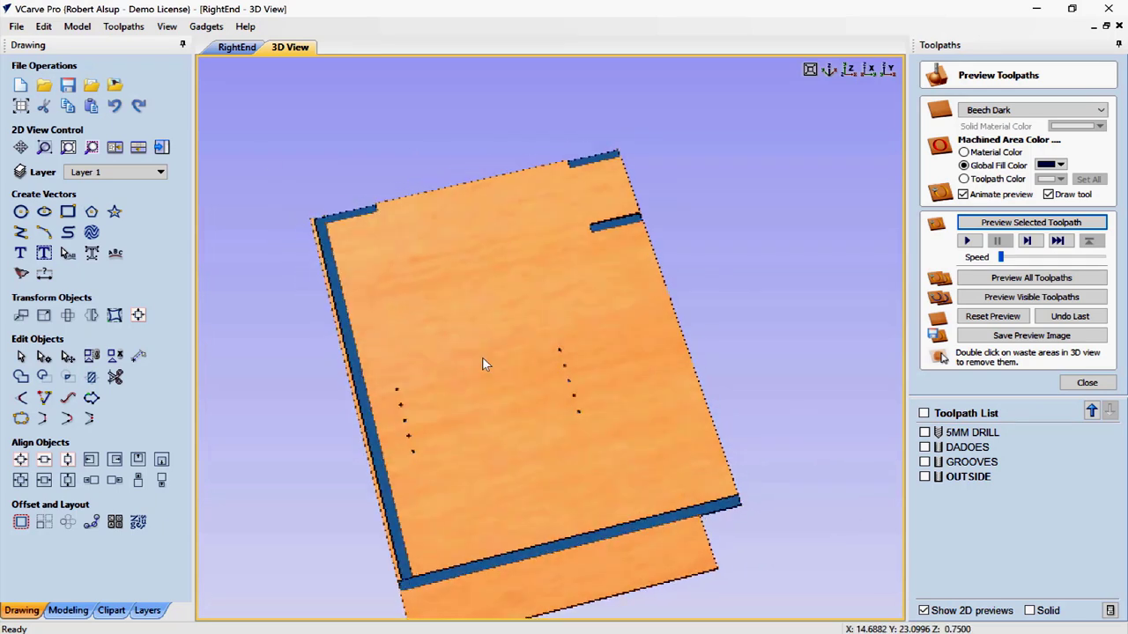
click(1086, 382)
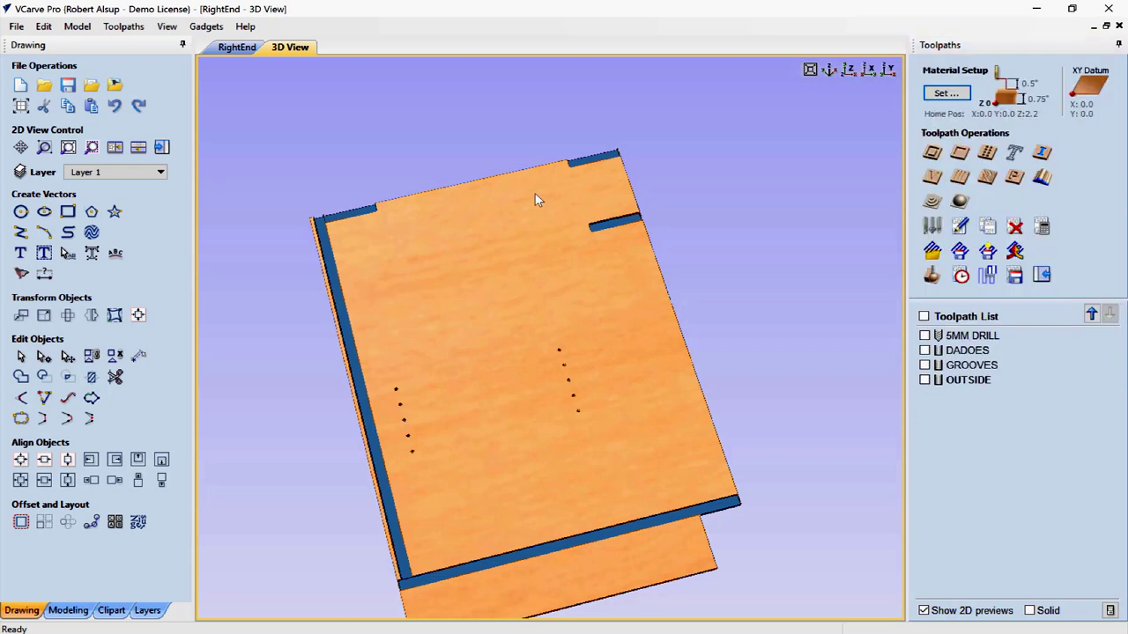
Save the project and export all four toolpaths together to one file, RightEnd.tap, in the INTRO TO VCARVE folder
click(69, 87)
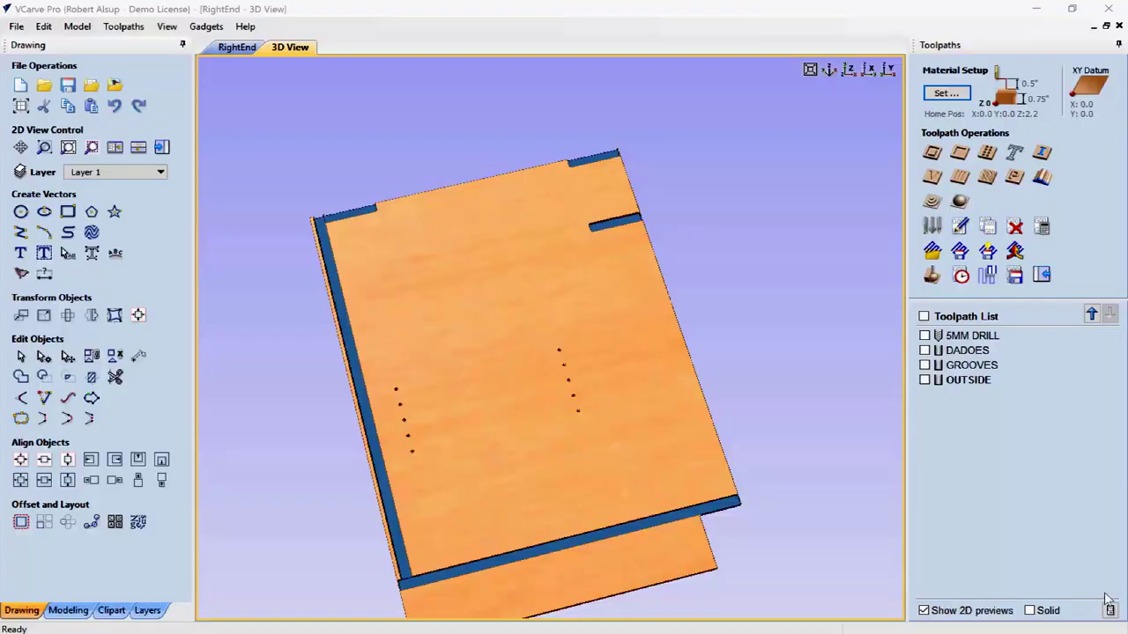
click(1014, 276)
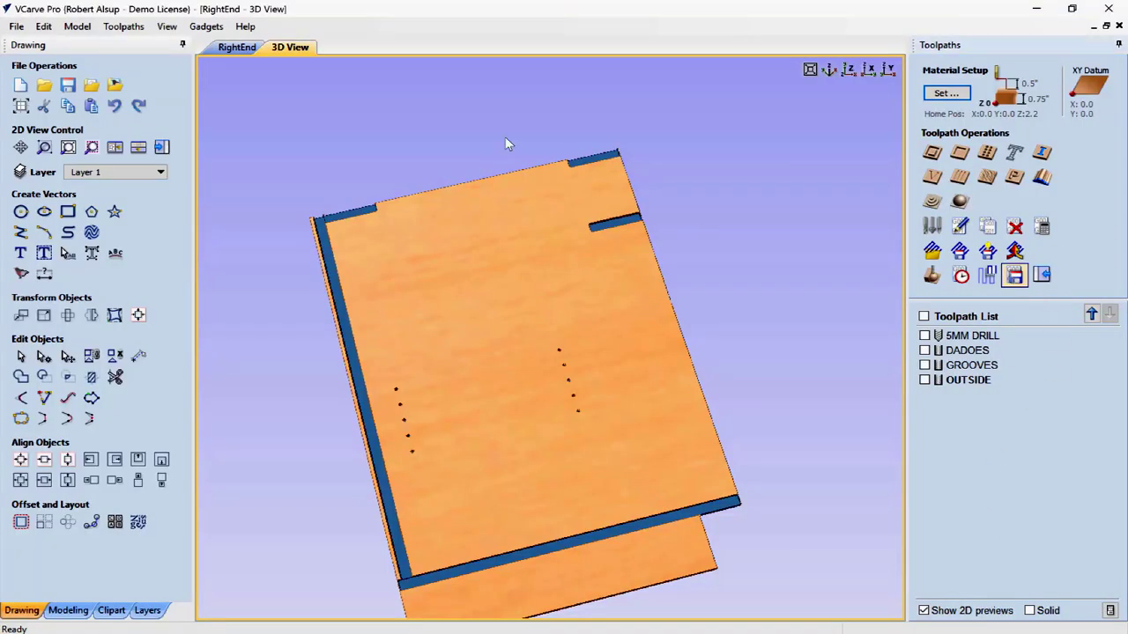
click(1014, 276)
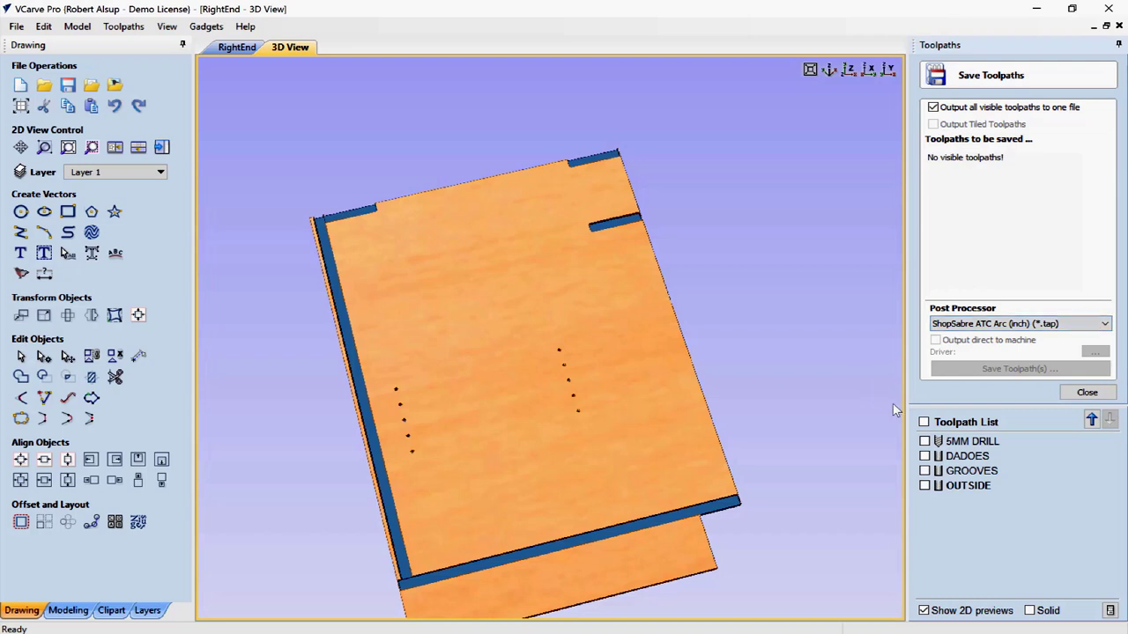
click(923, 423)
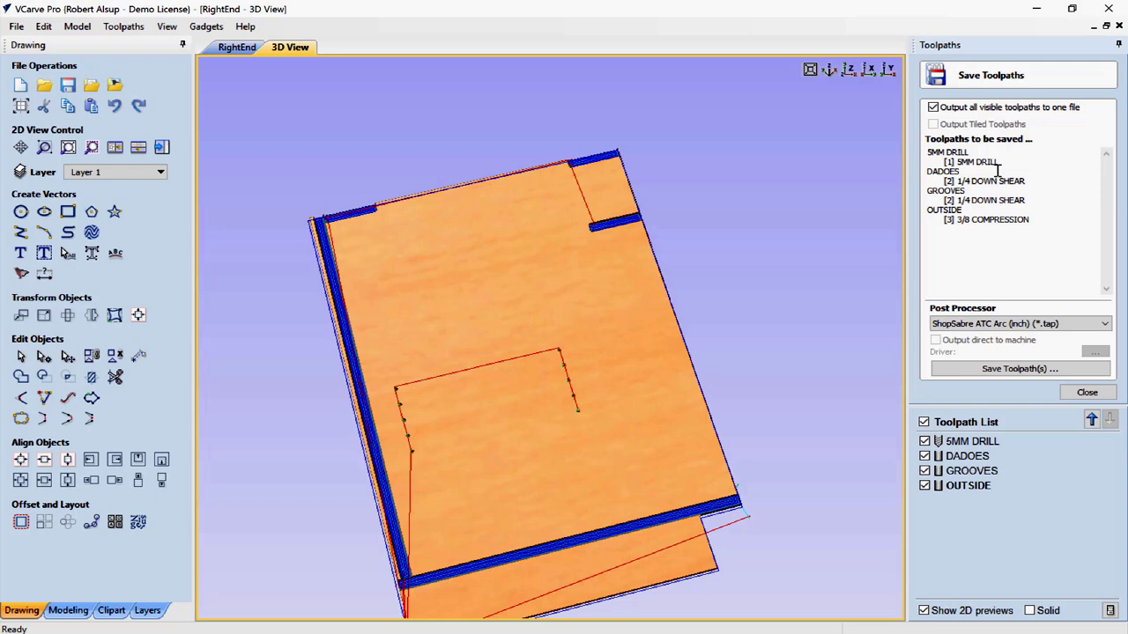
click(1019, 368)
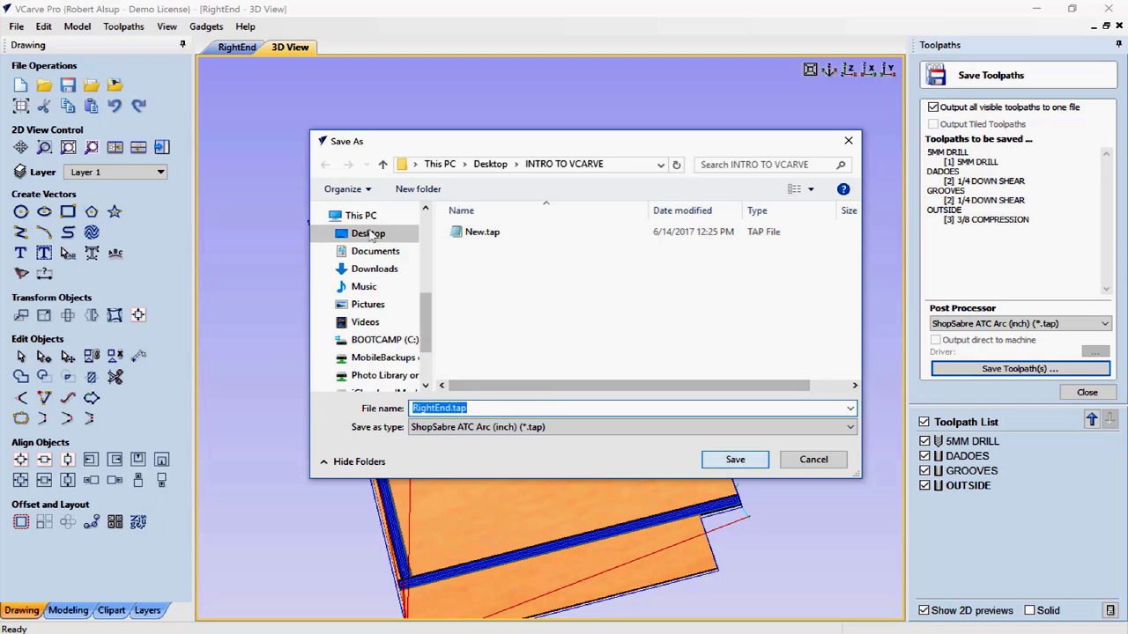
click(733, 460)
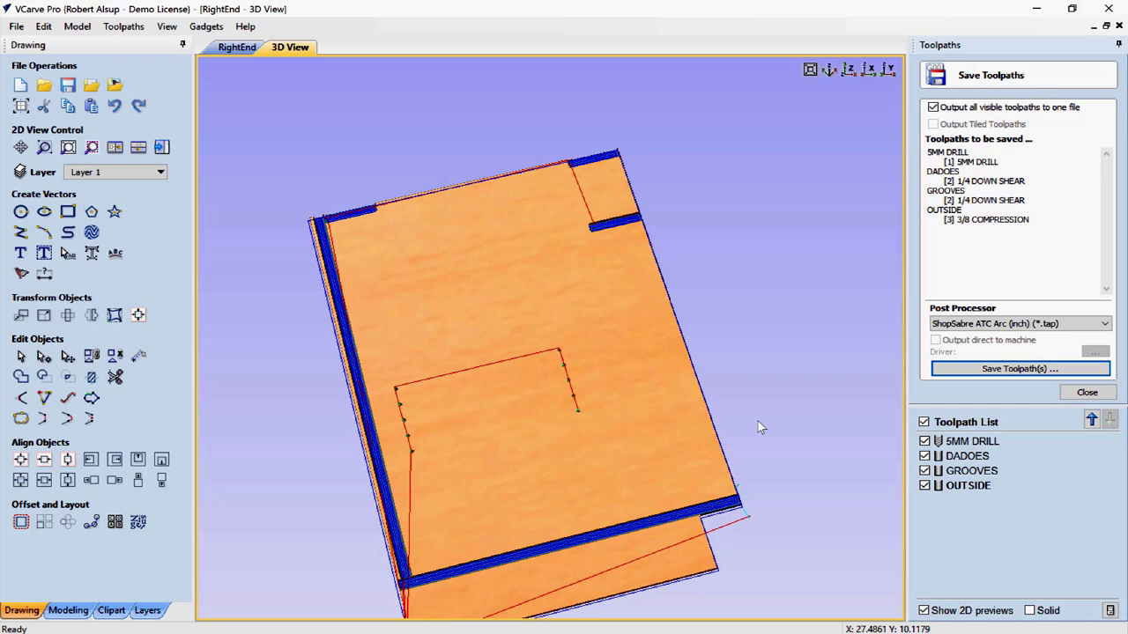
click(1080, 392)
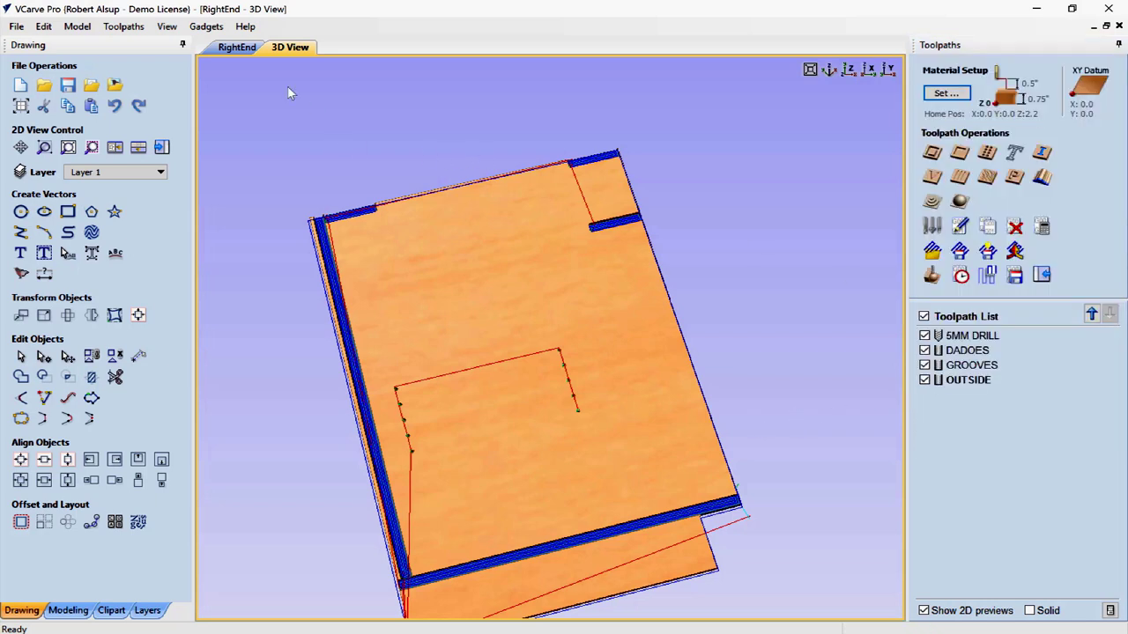
Return to the 2D drawing, hide all toolpaths with nothing selected, and save the RightEnd project
click(237, 46)
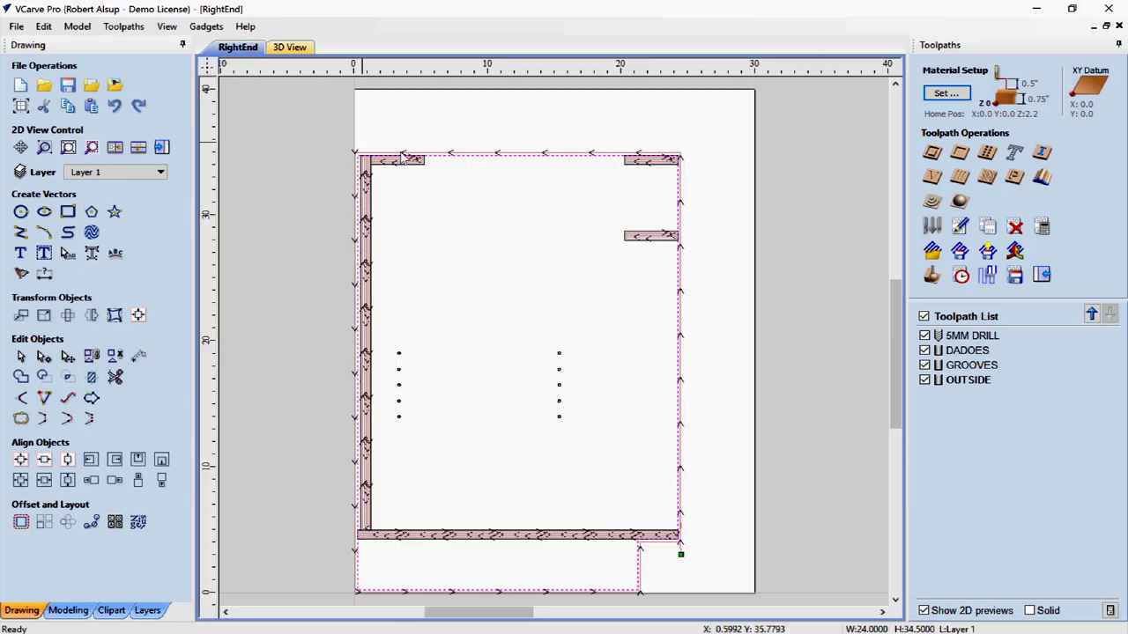
click(924, 317)
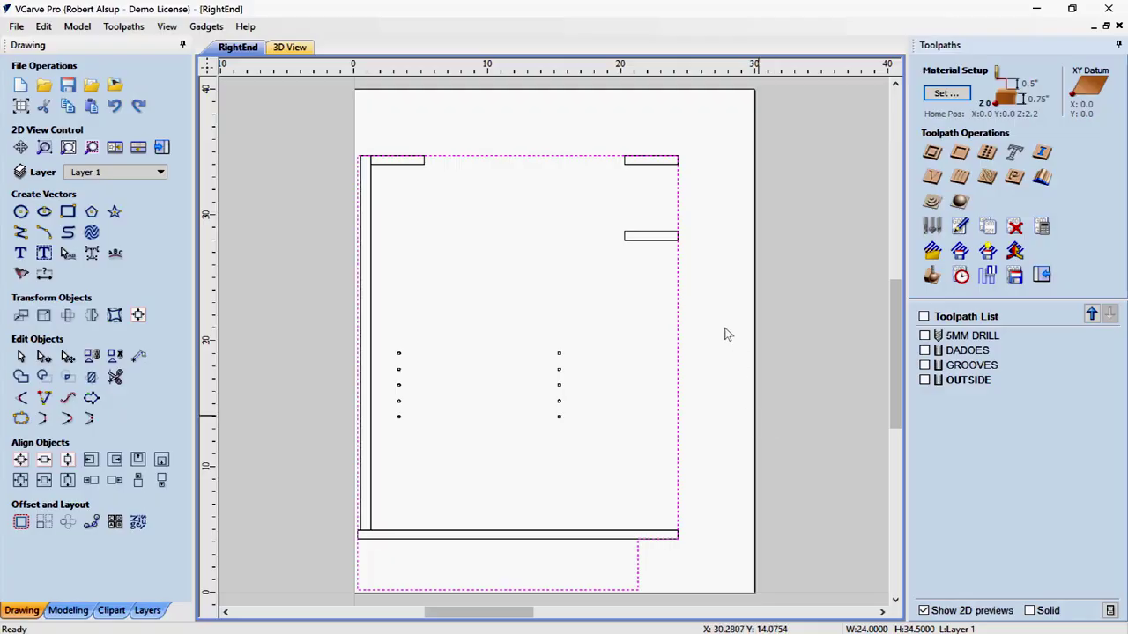
click(330, 268)
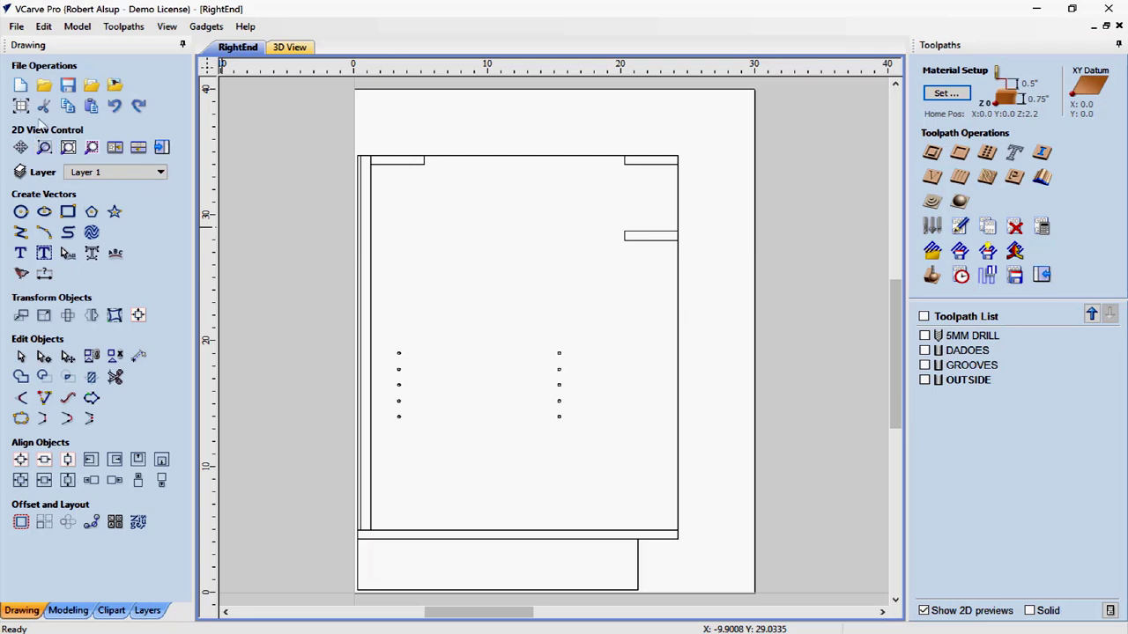
click(68, 85)
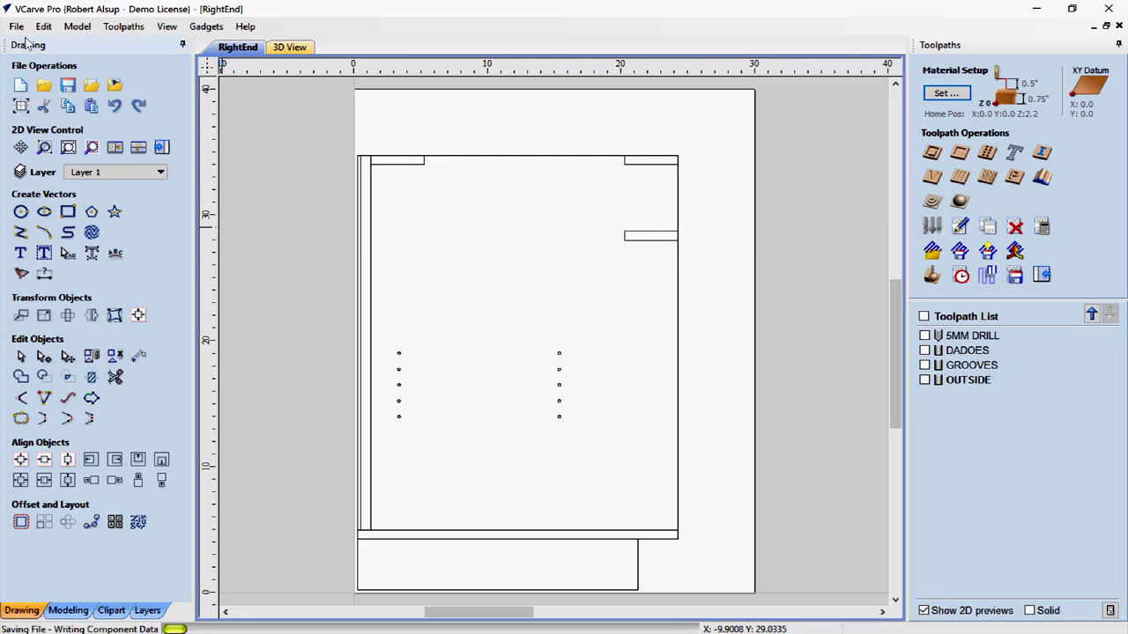
Save a copy of the project as LeftEnd.crv in the INTRO TO VCARVE folder
click(16, 27)
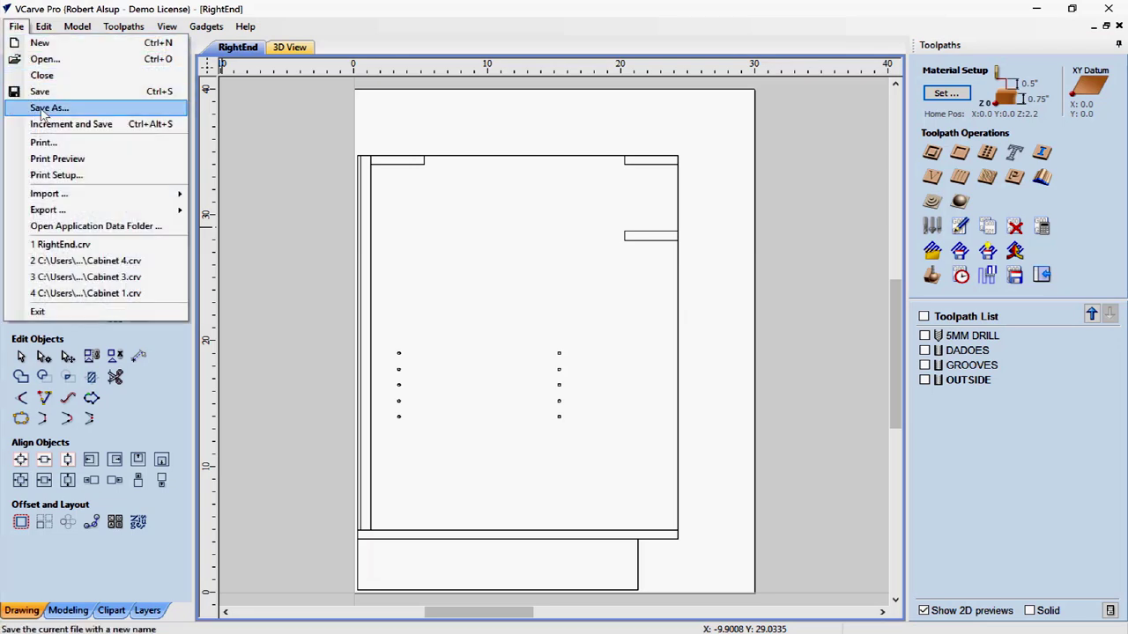
click(46, 109)
click(488, 234)
double_click(465, 411)
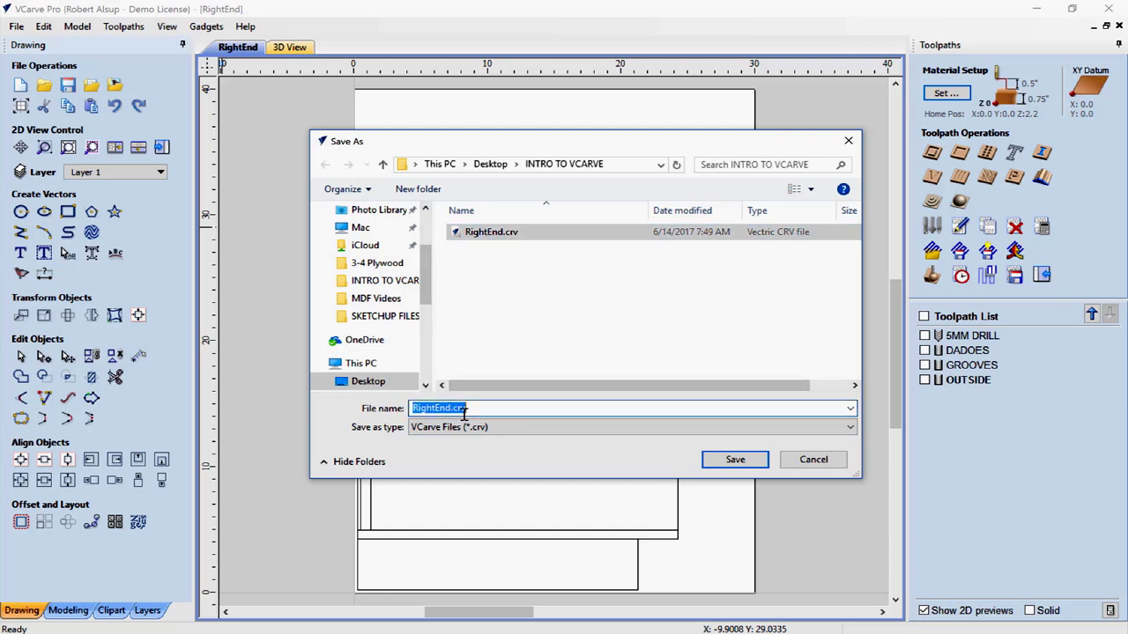
click(465, 411)
key(BackSpace)
key(BackSpace)
key(BackSpace)
key(BackSpace)
key(BackSpace)
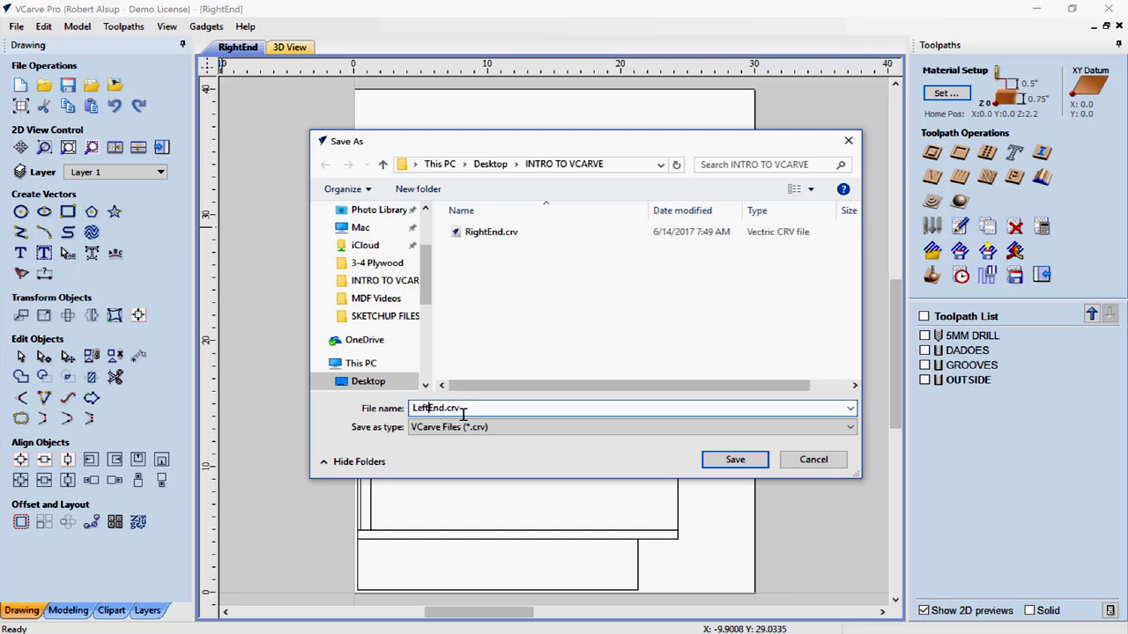
click(723, 461)
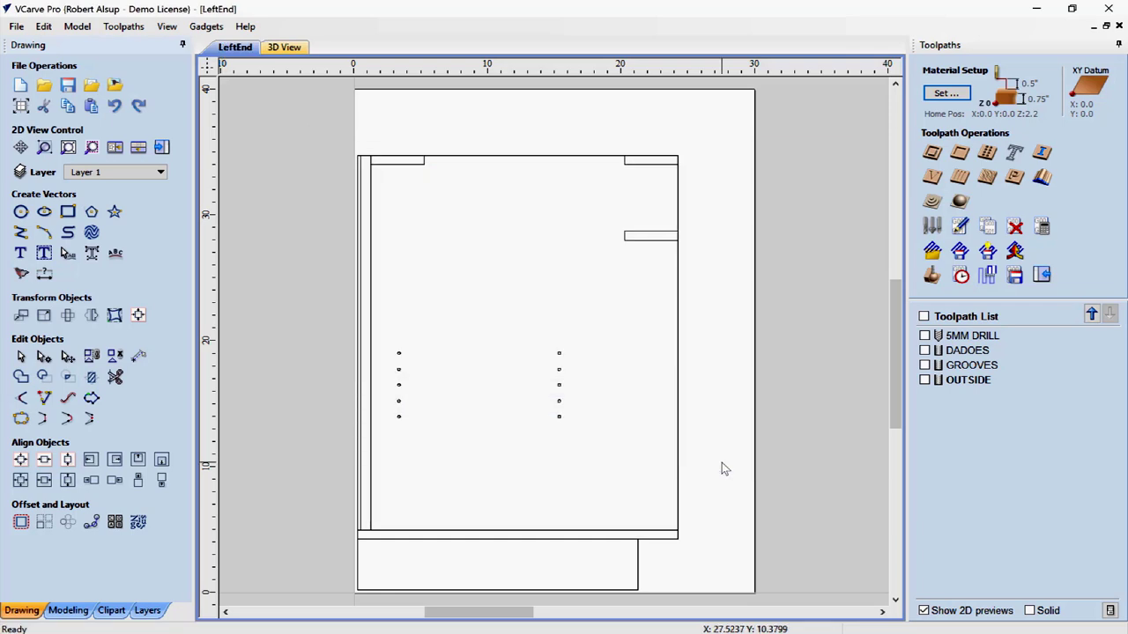
Flip all of the panel's vectors horizontally in place, without creating a mirrored copy, and clear the selection
mouse_move(319, 128)
mouse_down()
mouse_move(401, 276)
mouse_move(697, 556)
mouse_move(713, 594)
mouse_up()
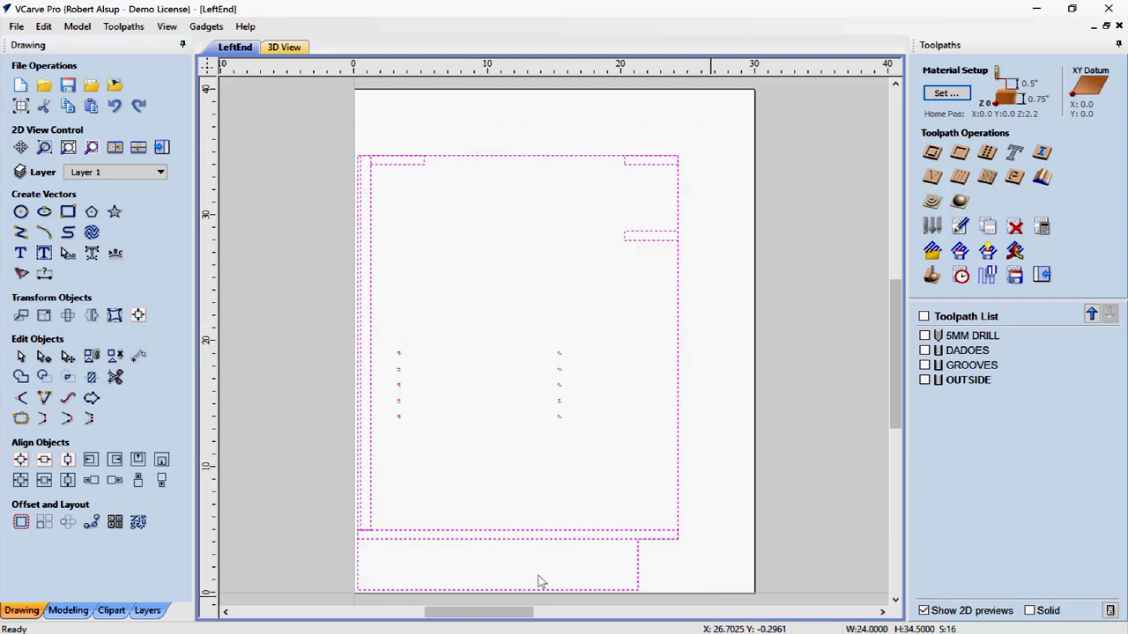
click(91, 315)
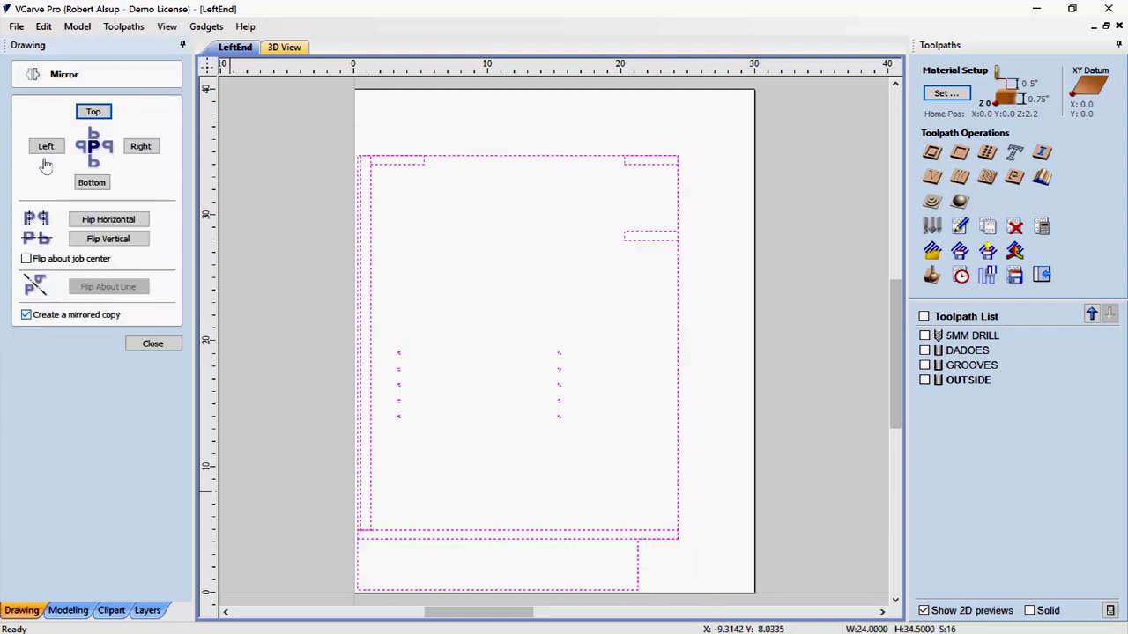
click(110, 221)
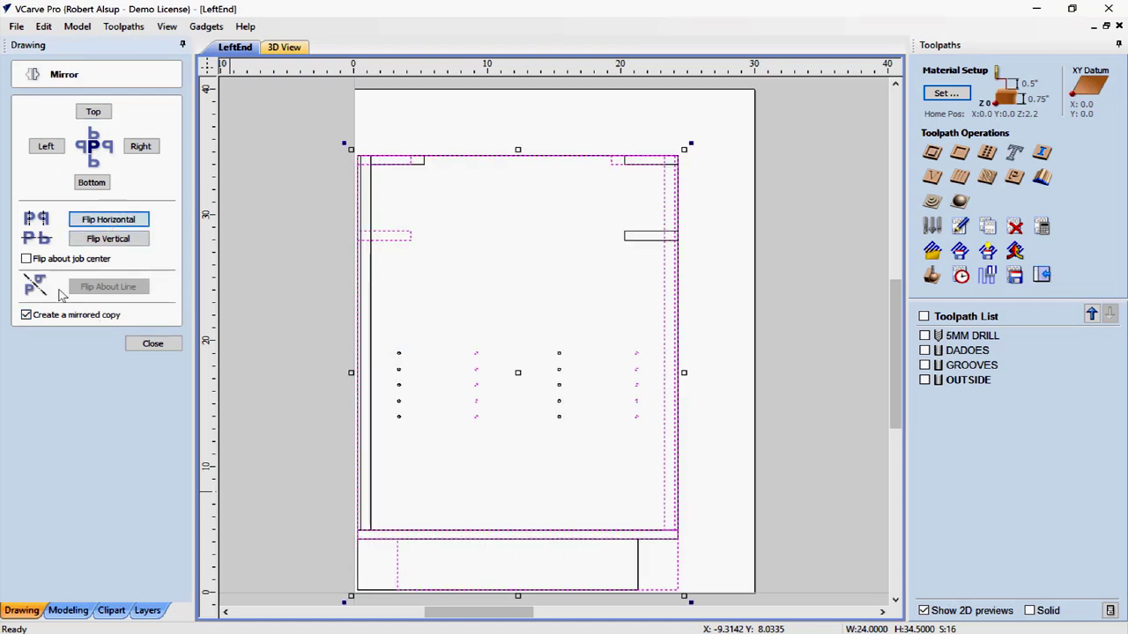
key(ctrl+a)
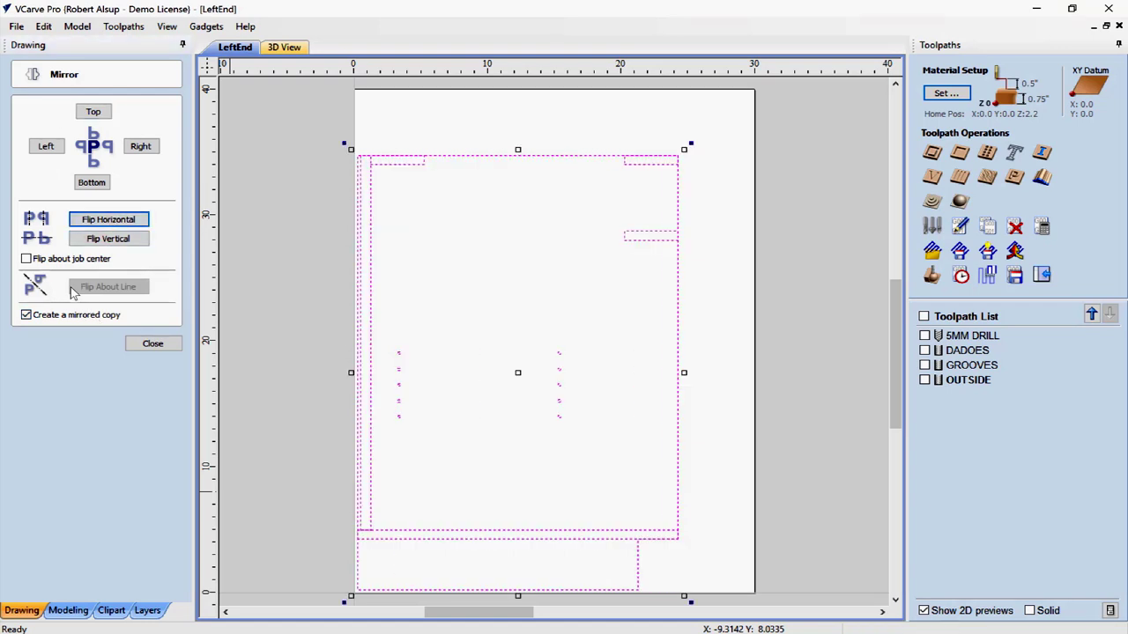
click(26, 315)
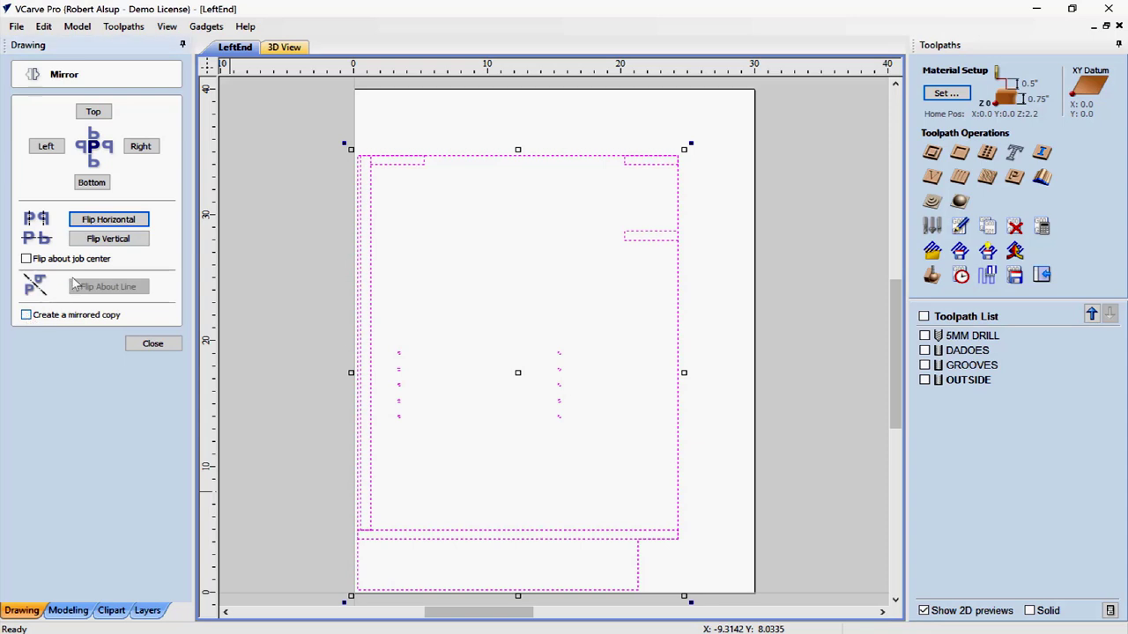
click(110, 220)
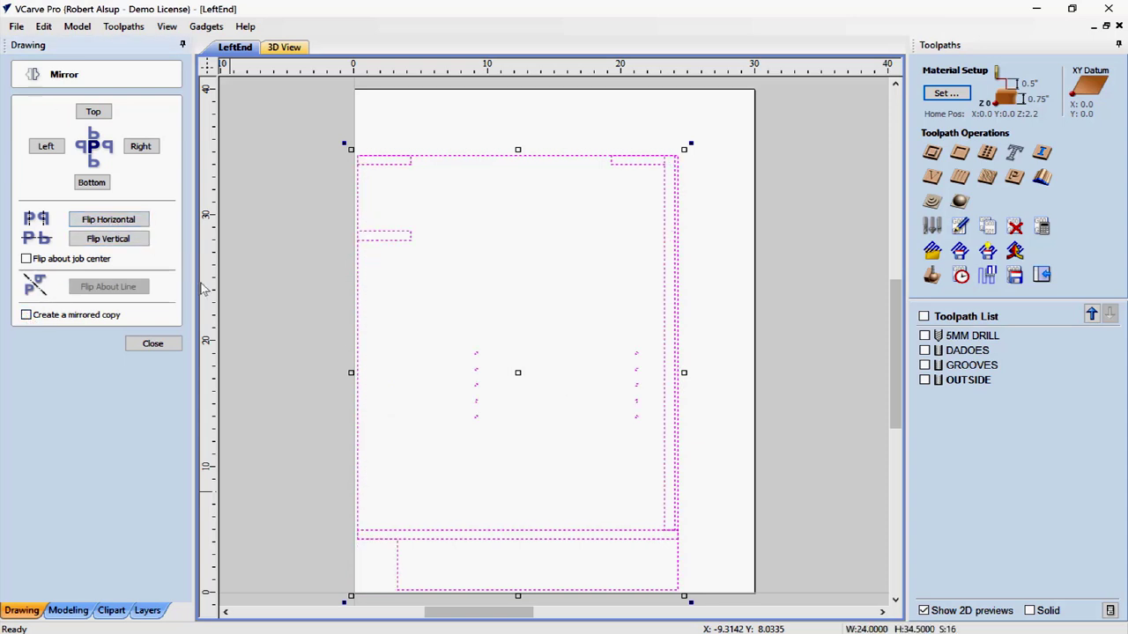
click(141, 347)
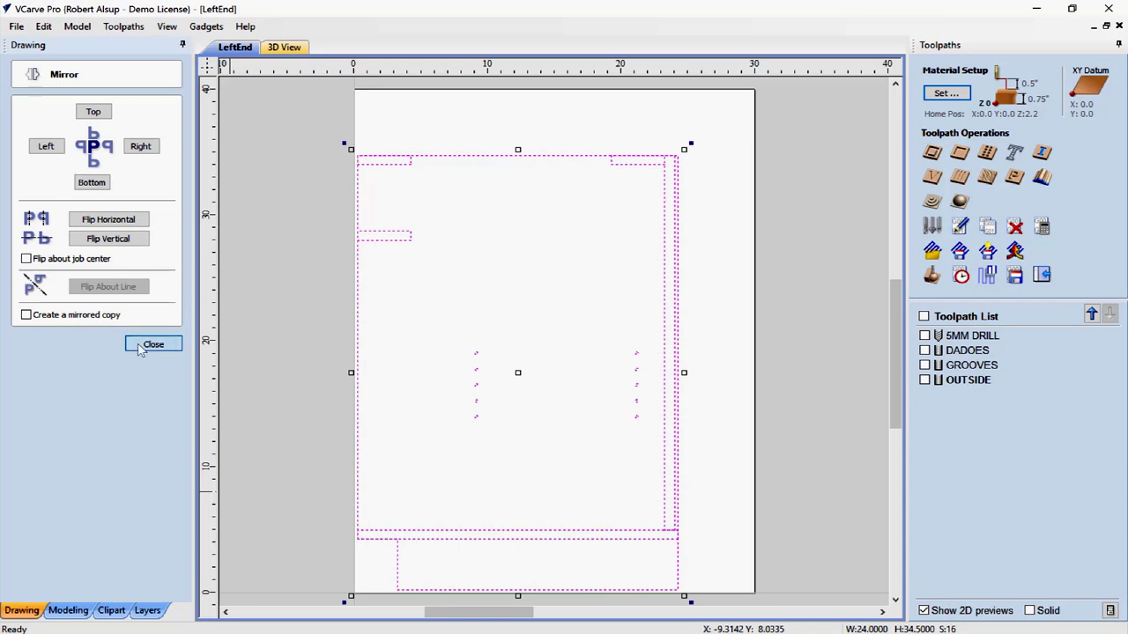
click(251, 353)
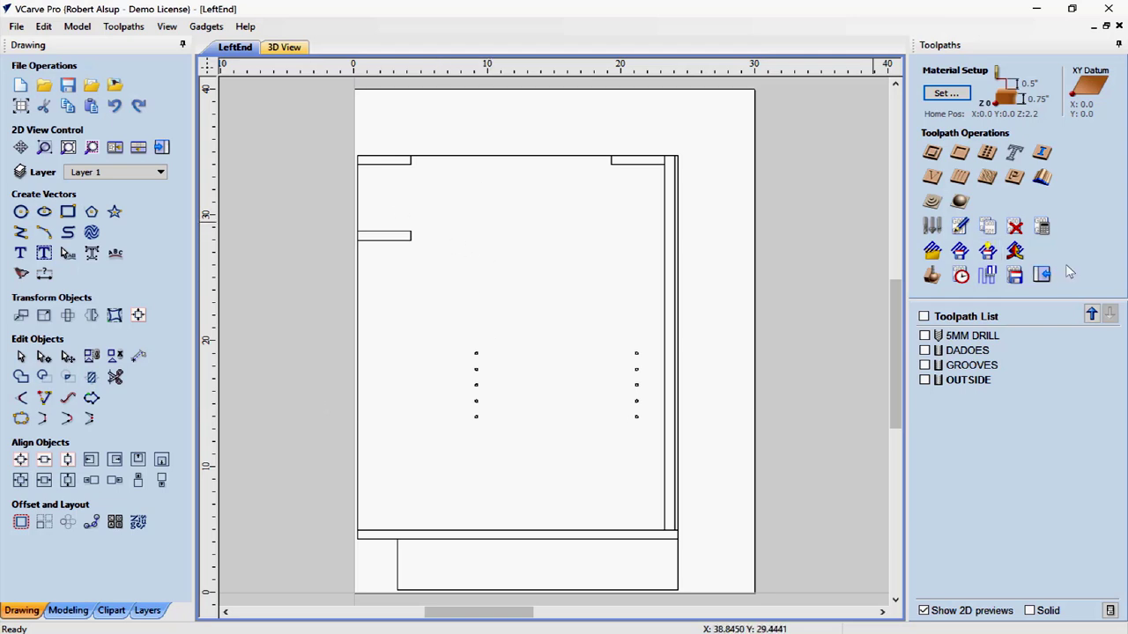
Recalculate all toolpaths for the mirrored LeftEnd panel, accepting the cut through the material
click(1042, 226)
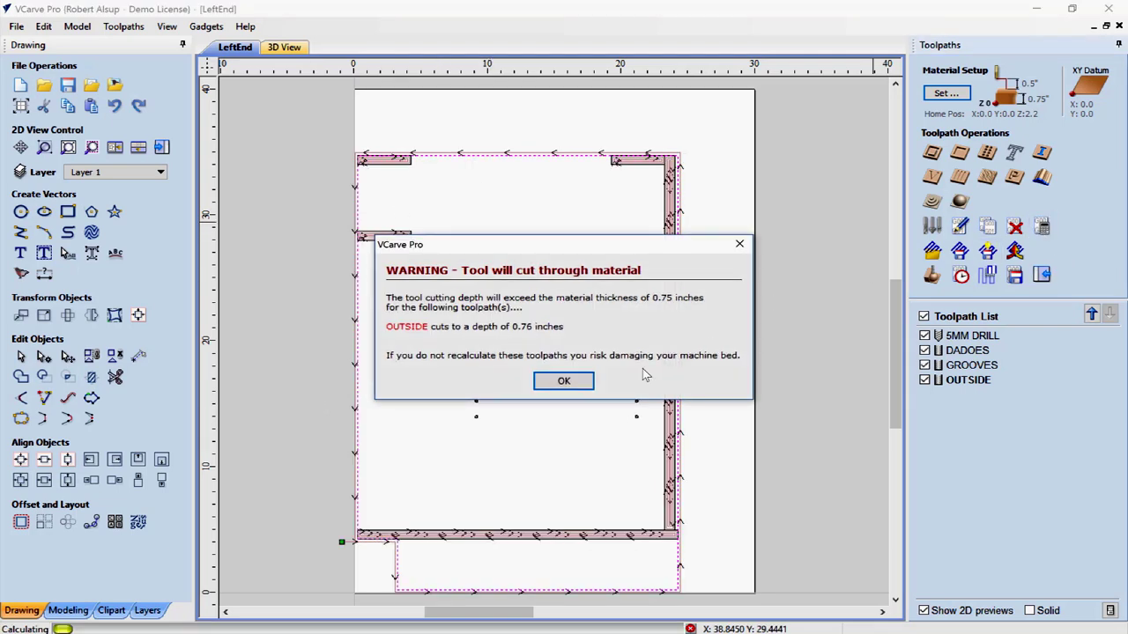
click(555, 381)
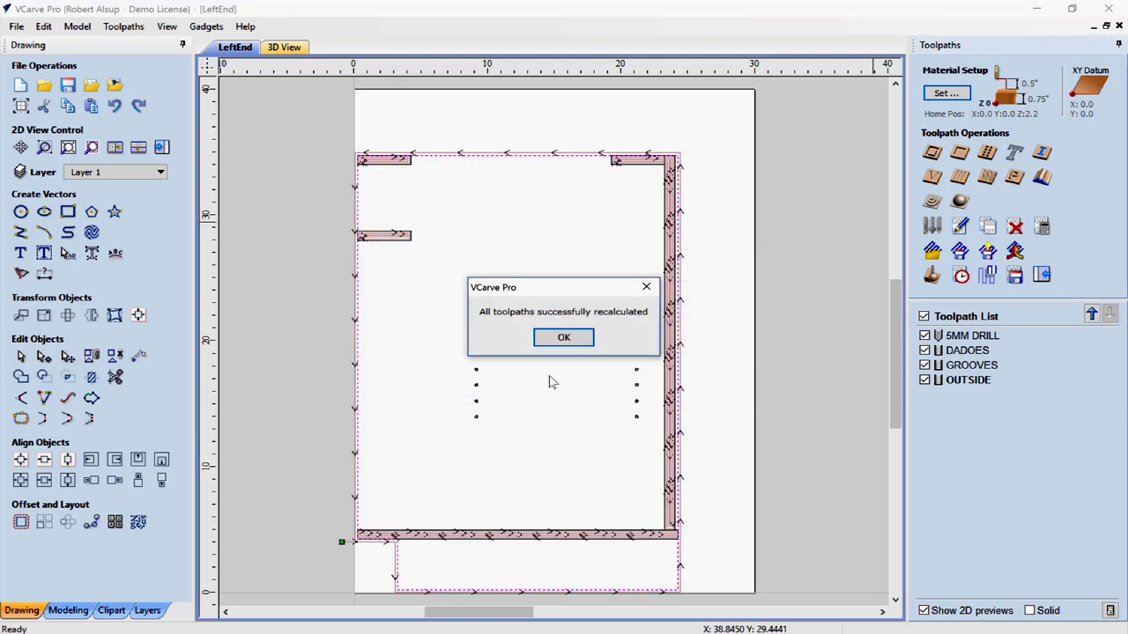
click(585, 338)
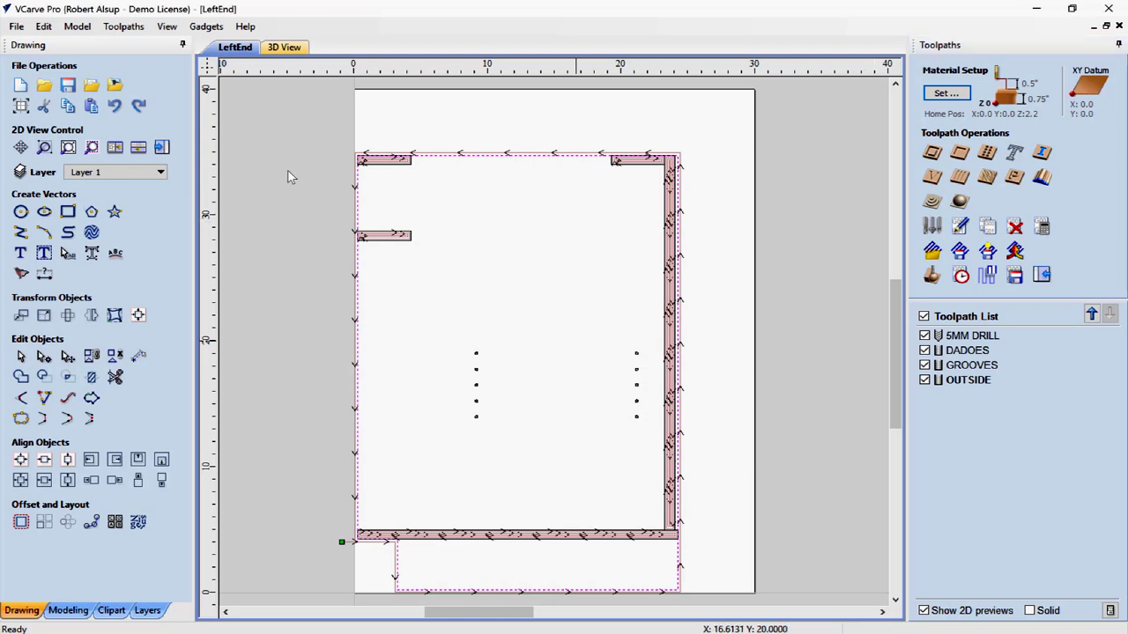
Reset the old preview, simulate all LeftEnd toolpaths, and remove the outer and lower corner waste pieces from the previewed material
click(932, 276)
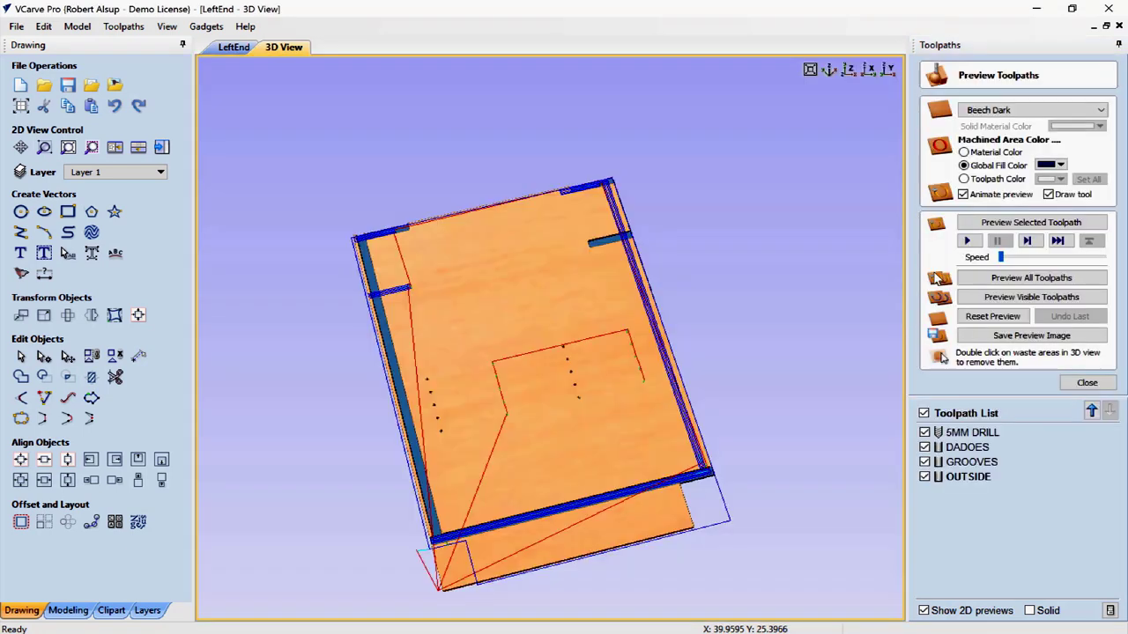
click(993, 318)
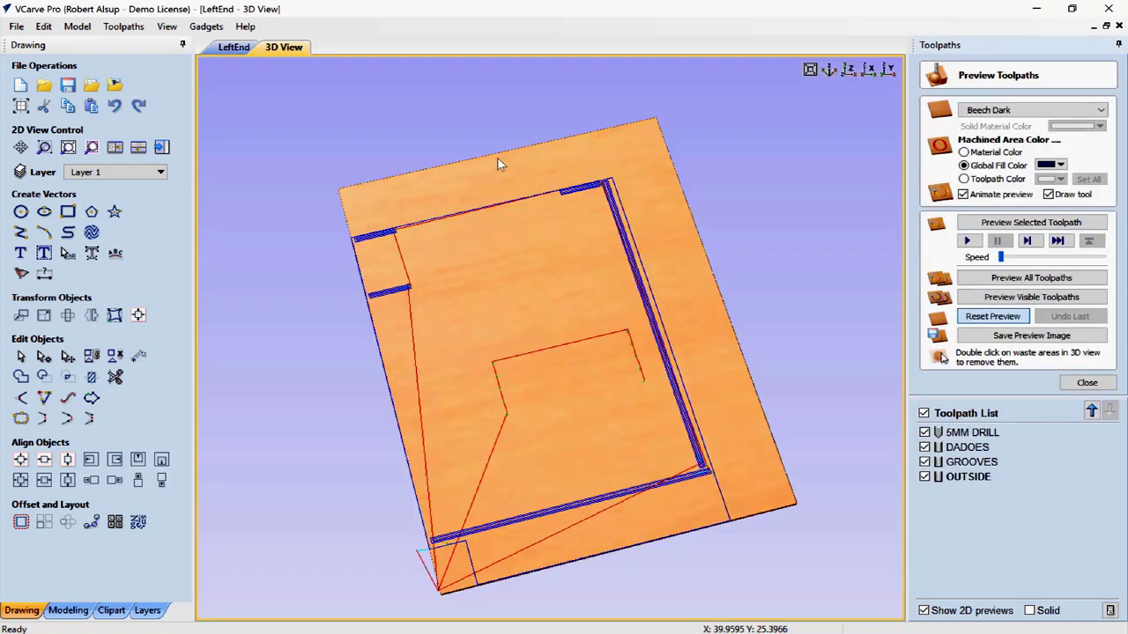
click(1027, 278)
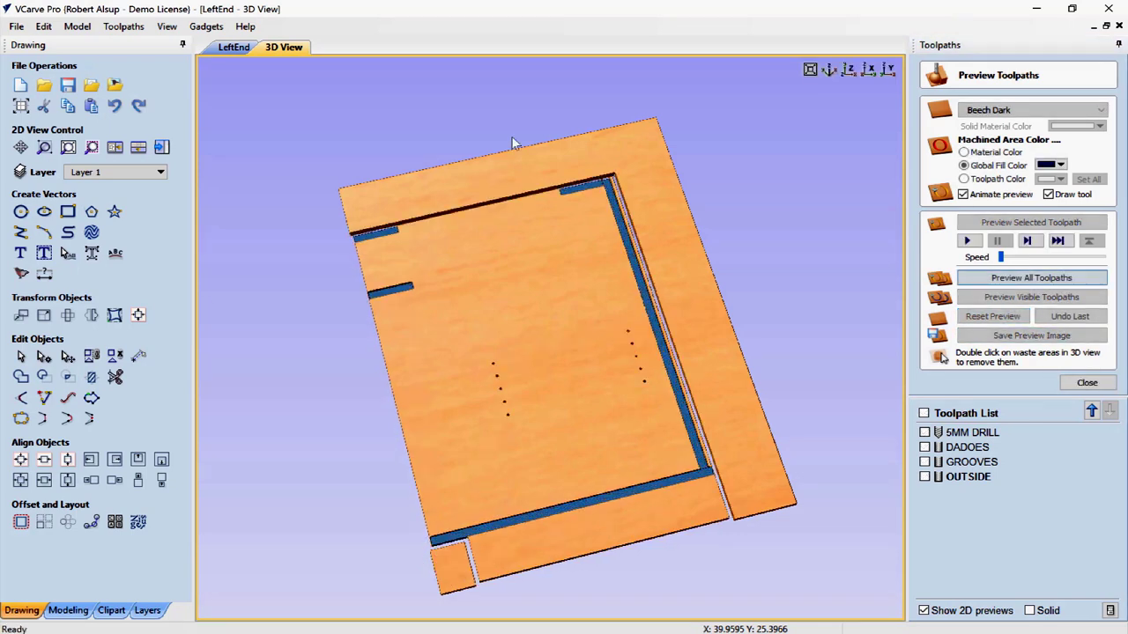
double_click(717, 320)
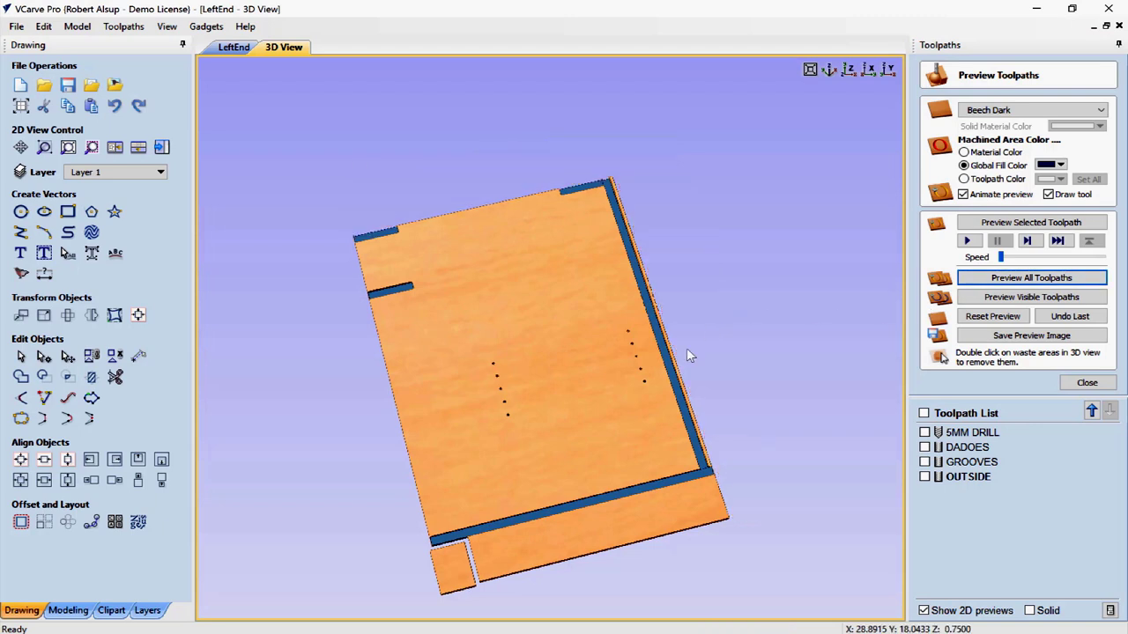
double_click(447, 565)
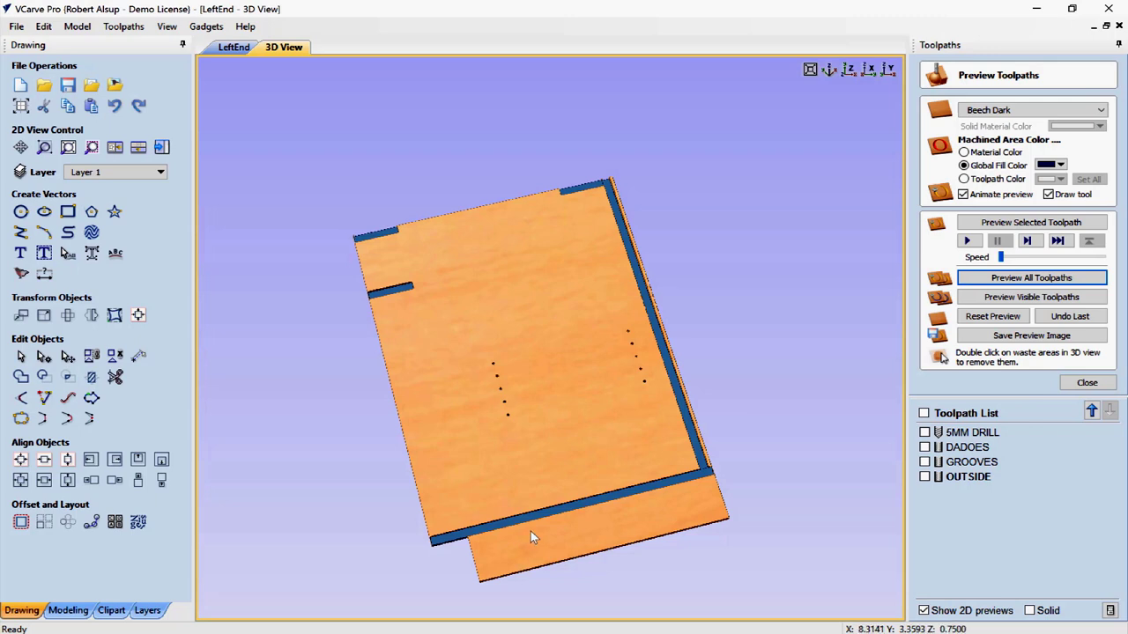
click(1085, 382)
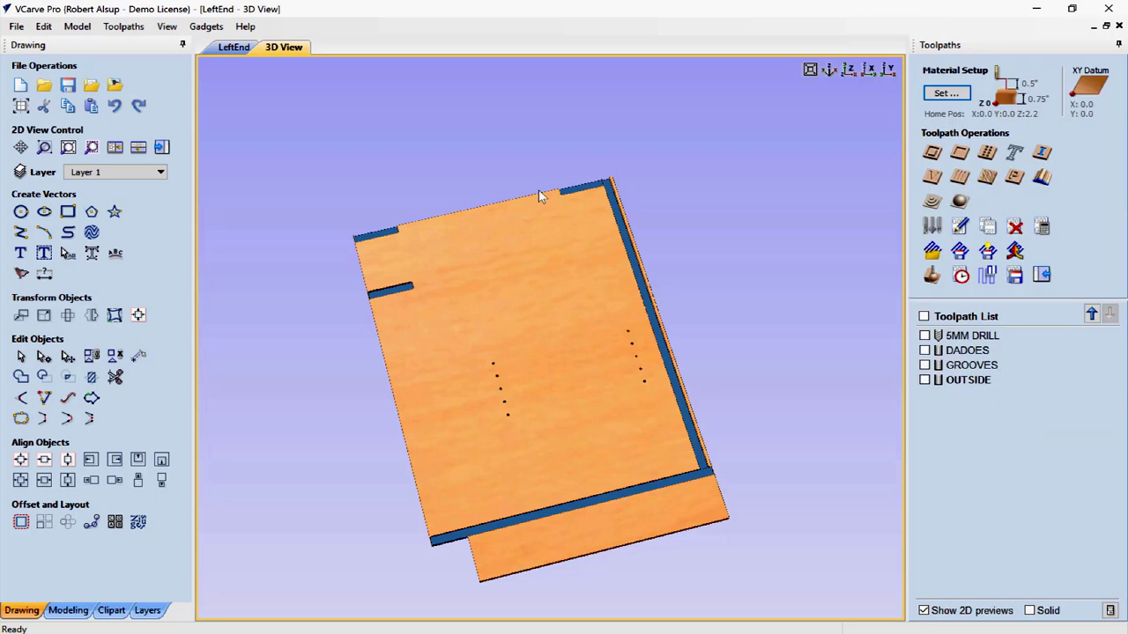
Export all four LeftEnd toolpaths together into one file named LeftEnd.tap in the INTRO TO VCARVE folder
click(1014, 274)
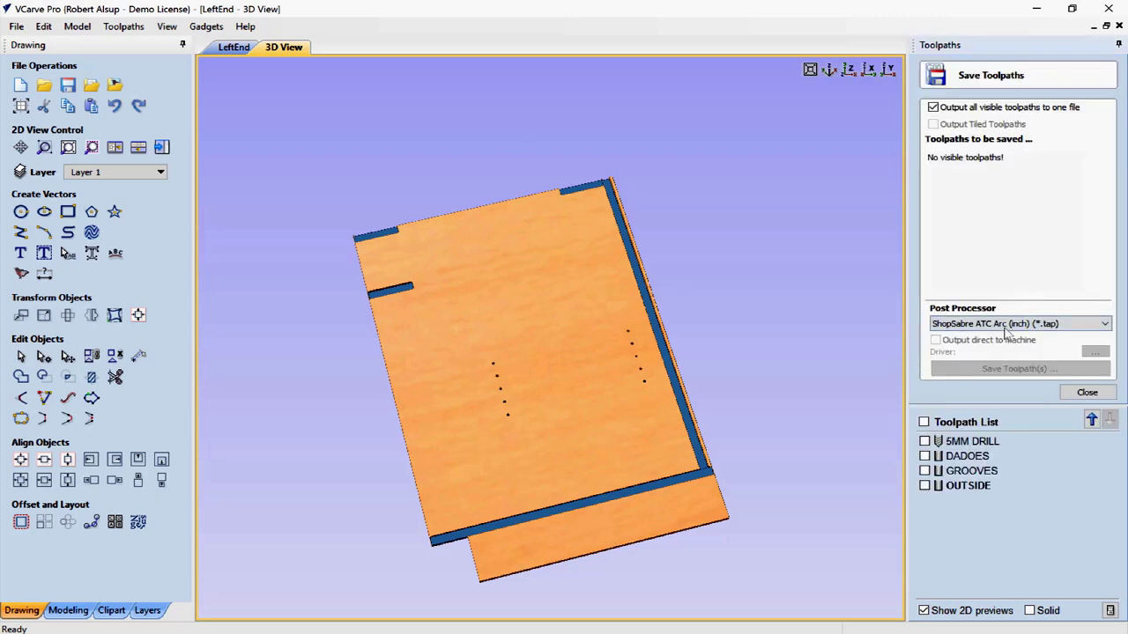
click(923, 423)
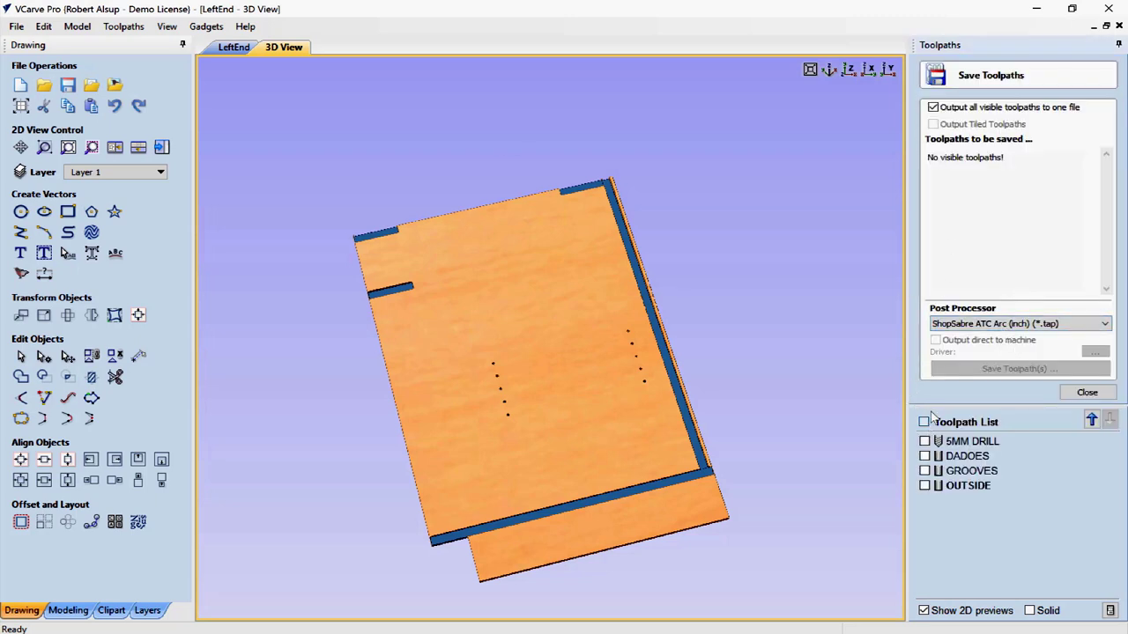
click(1009, 370)
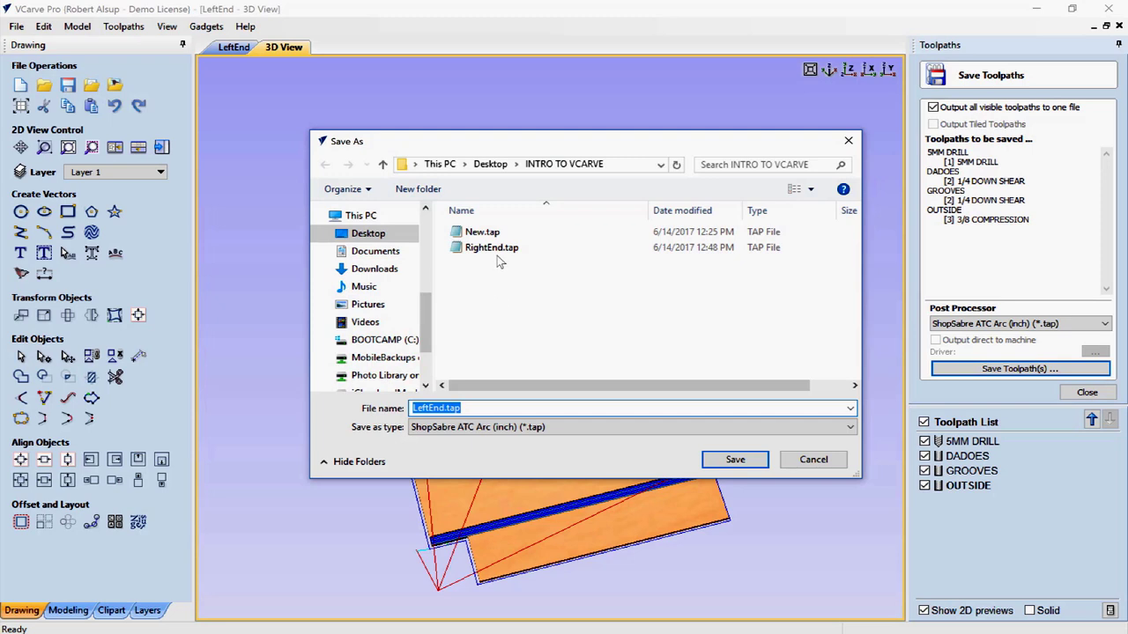
click(492, 248)
click(449, 409)
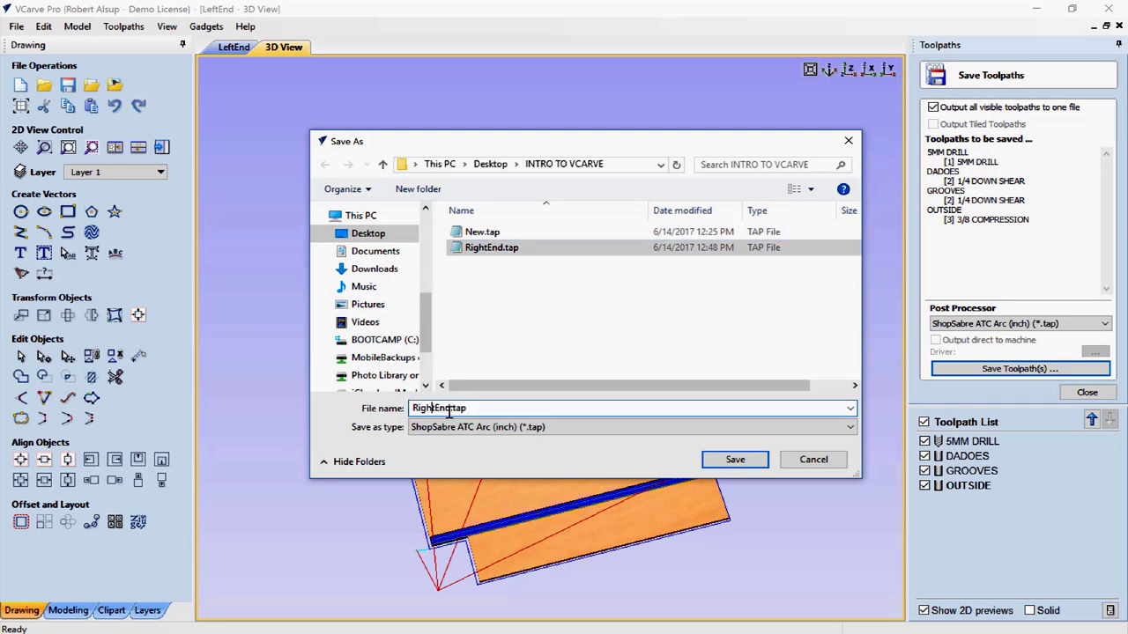
key(BackSpace)
key(BackSpace)
key(BackSpace)
key(BackSpace)
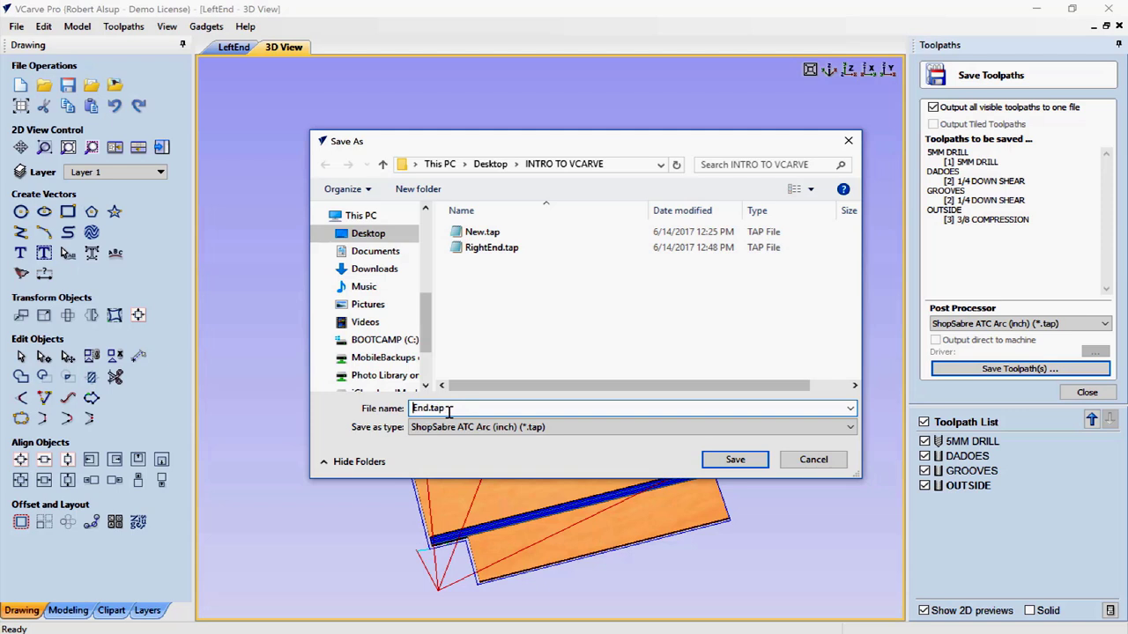
text(Le)
key(Return)
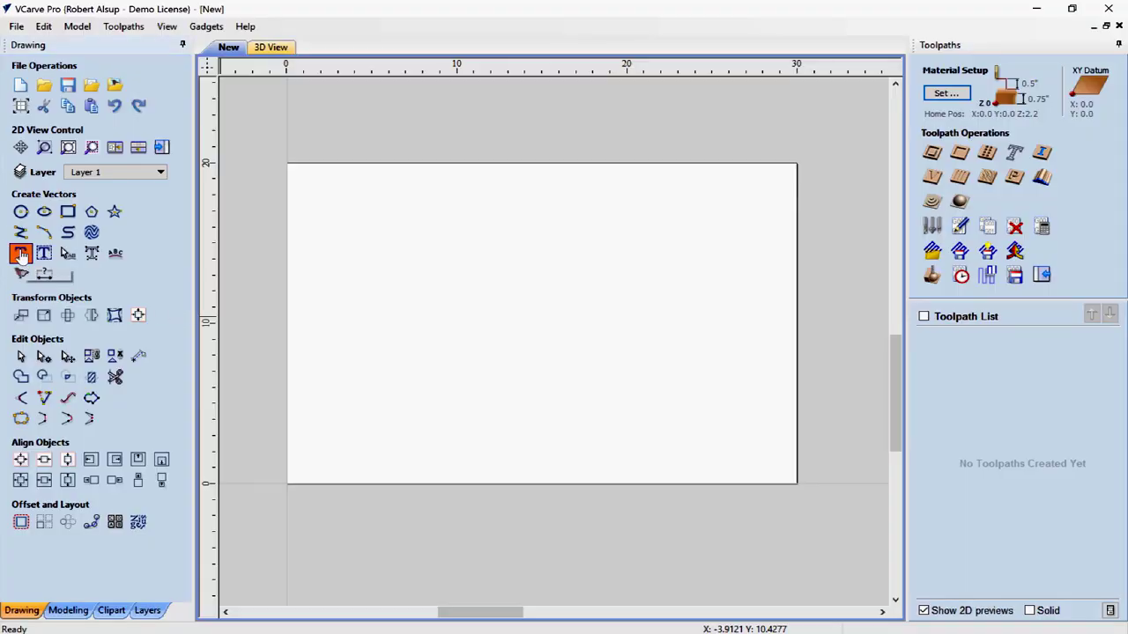
Create the text "SabreNation" in bold Times New Roman, center-aligned, 2.0 inches high, anchored at X 0.0, Y 0.0
click(21, 254)
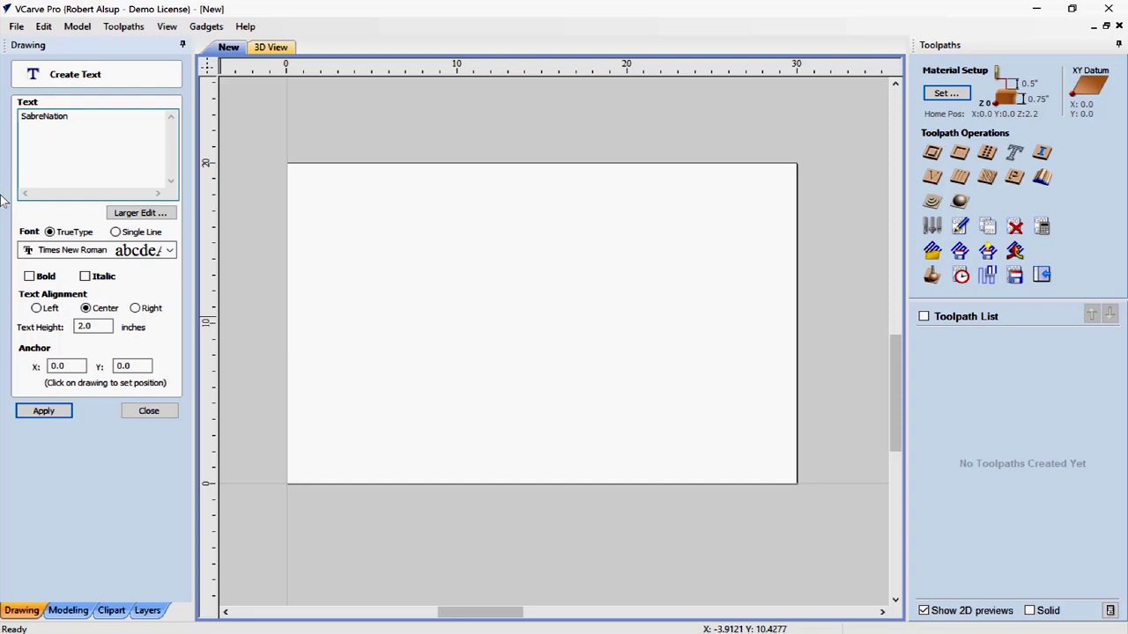
click(30, 276)
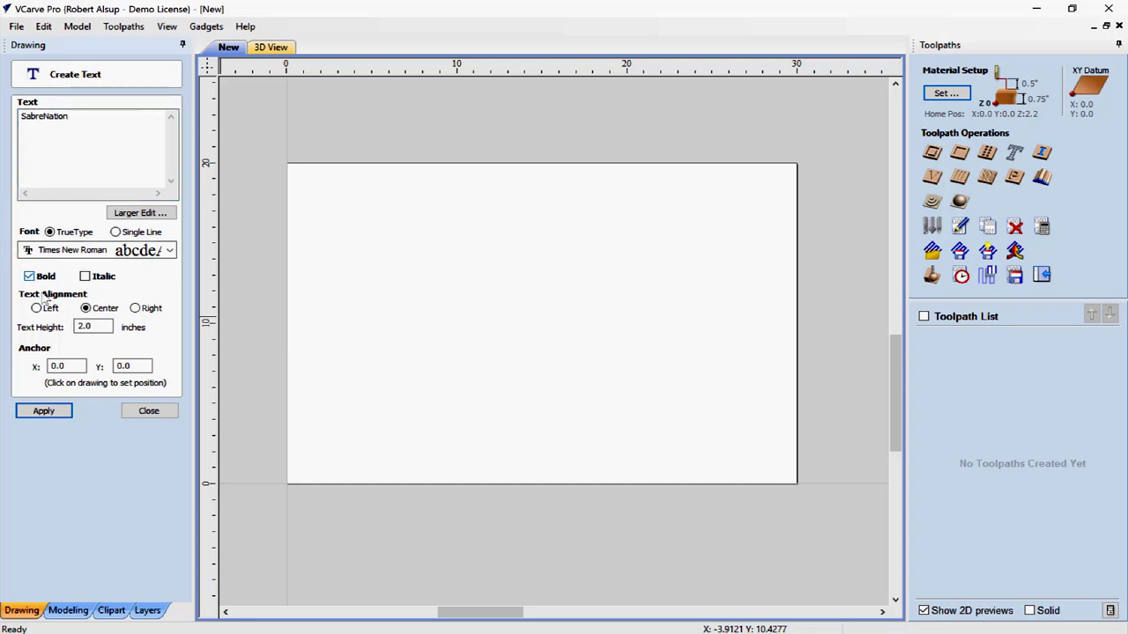
click(48, 410)
Move the SabreNation text to the middle of the sheet, center it exactly in the material, and clear the selection
click(276, 473)
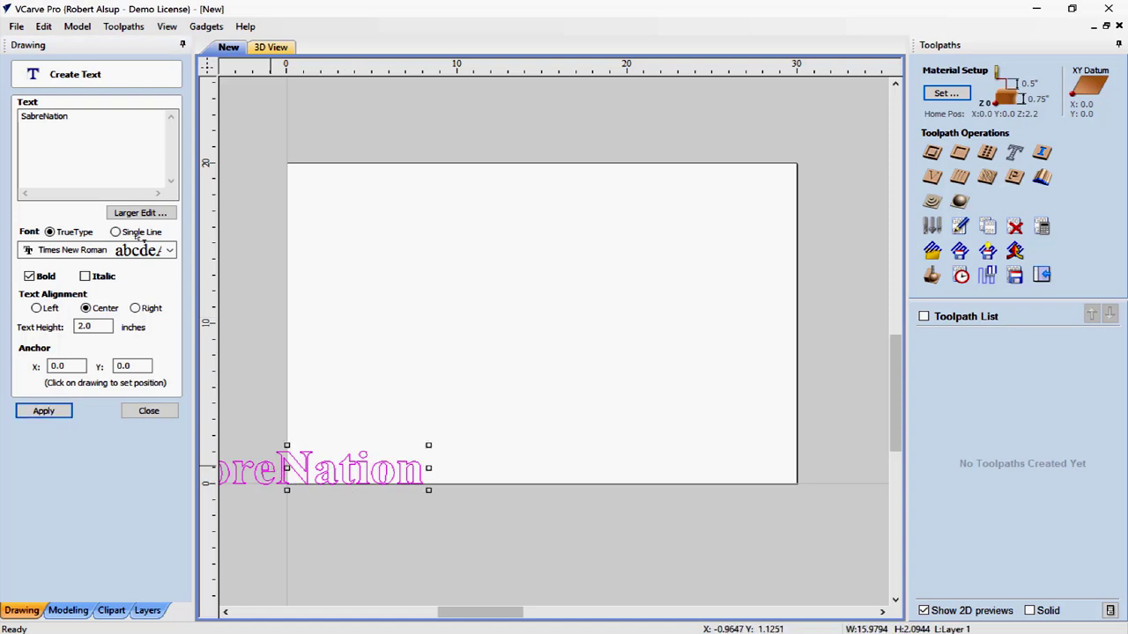
drag(286, 464, 538, 333)
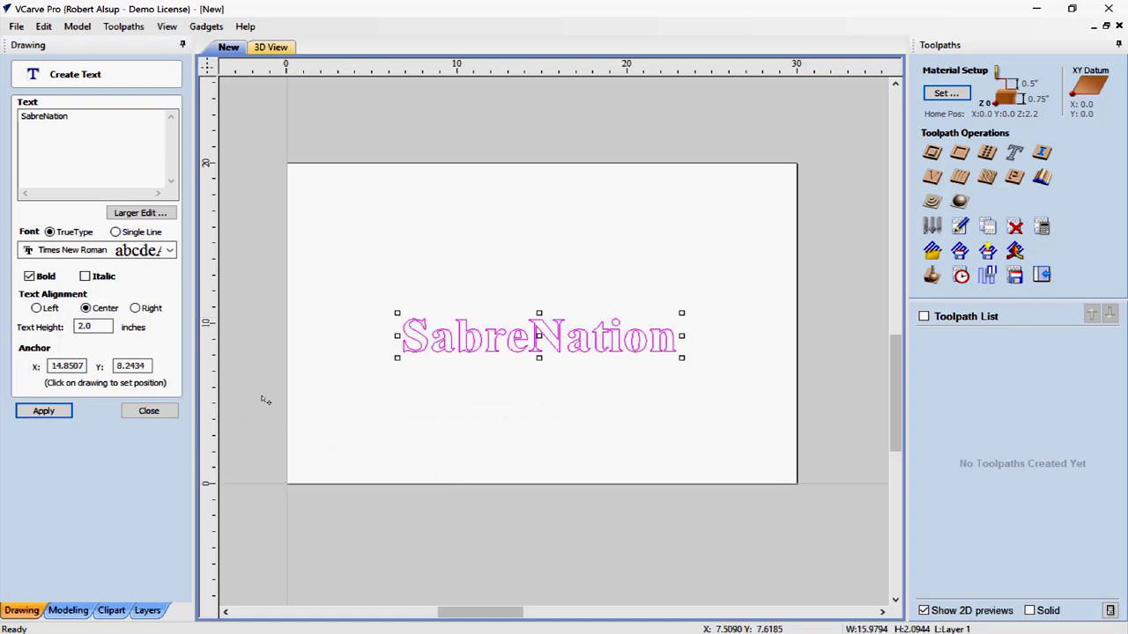
click(152, 411)
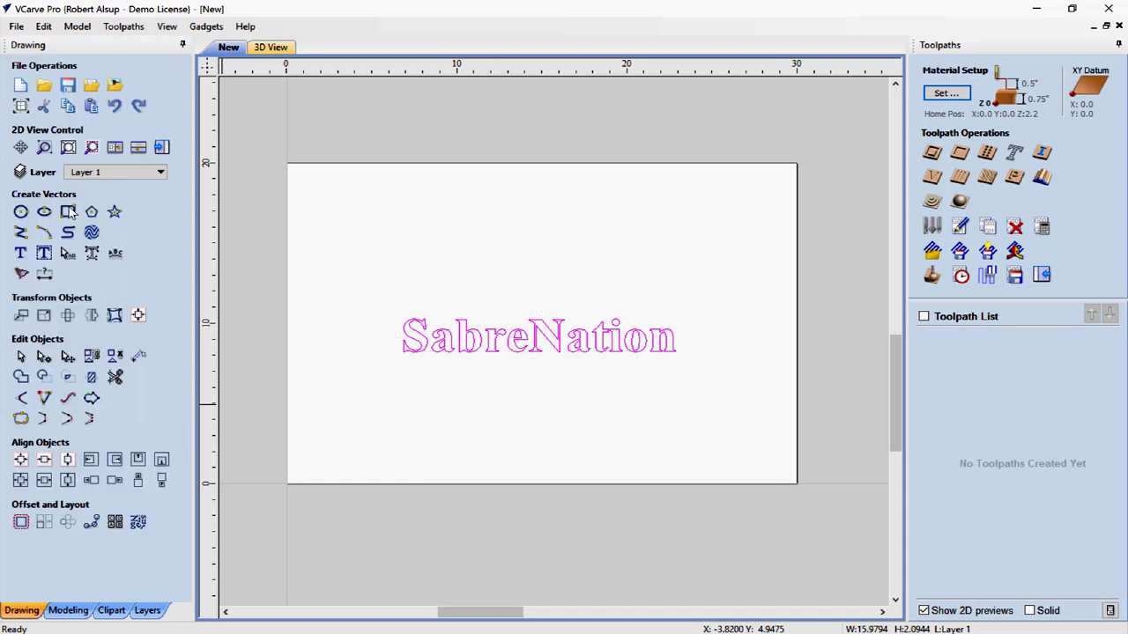
click(21, 460)
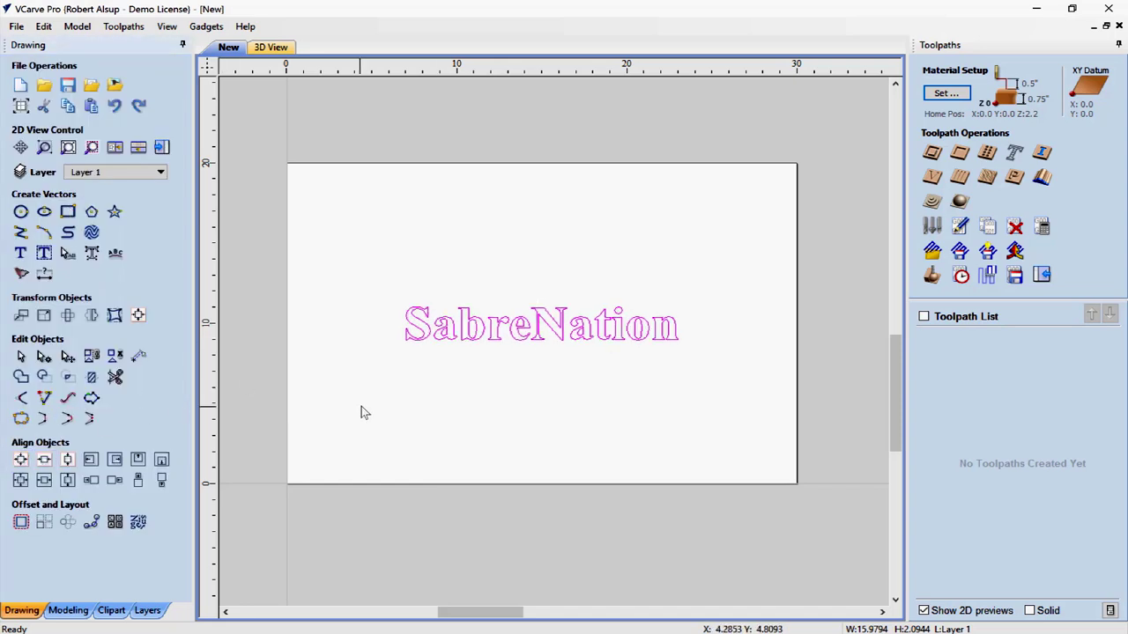
click(561, 395)
scroll(549, 390, up, 2)
scroll(548, 388, down, 2)
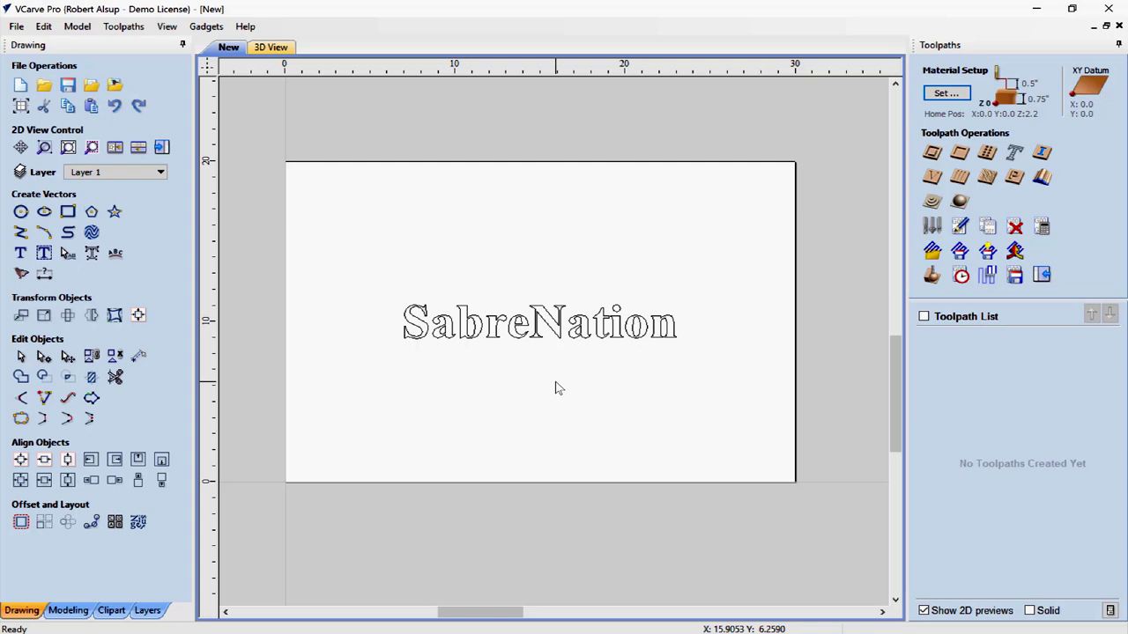
Calculate a 2D profile toolpath on the SabreNation text vectors with the VBIT 90 tool and a 0.03 inch cut depth
click(933, 155)
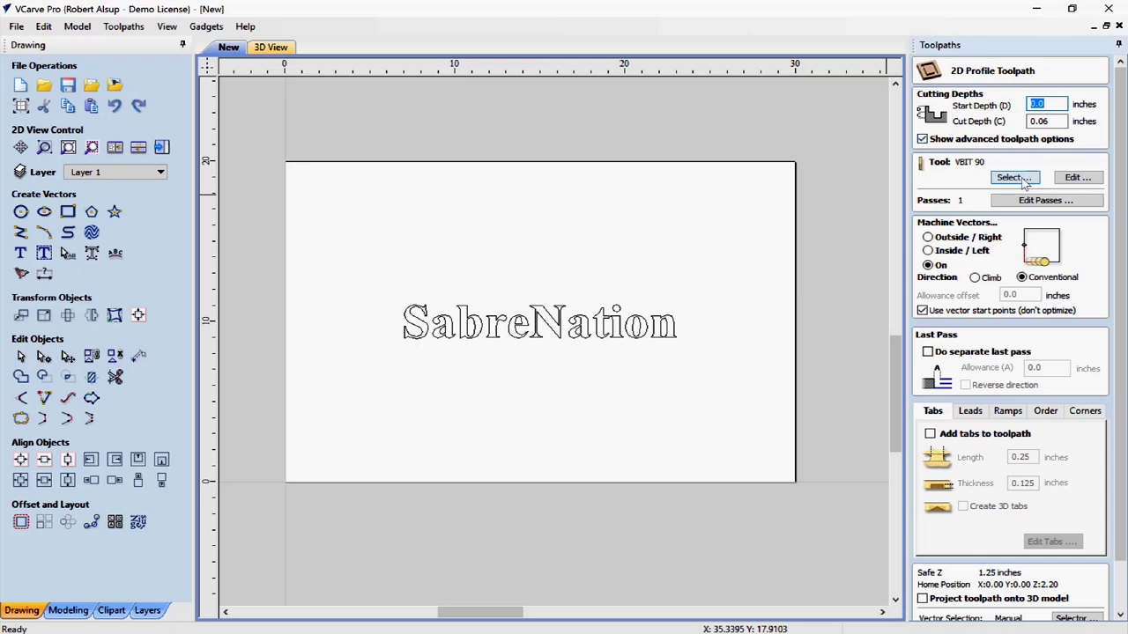
click(1033, 125)
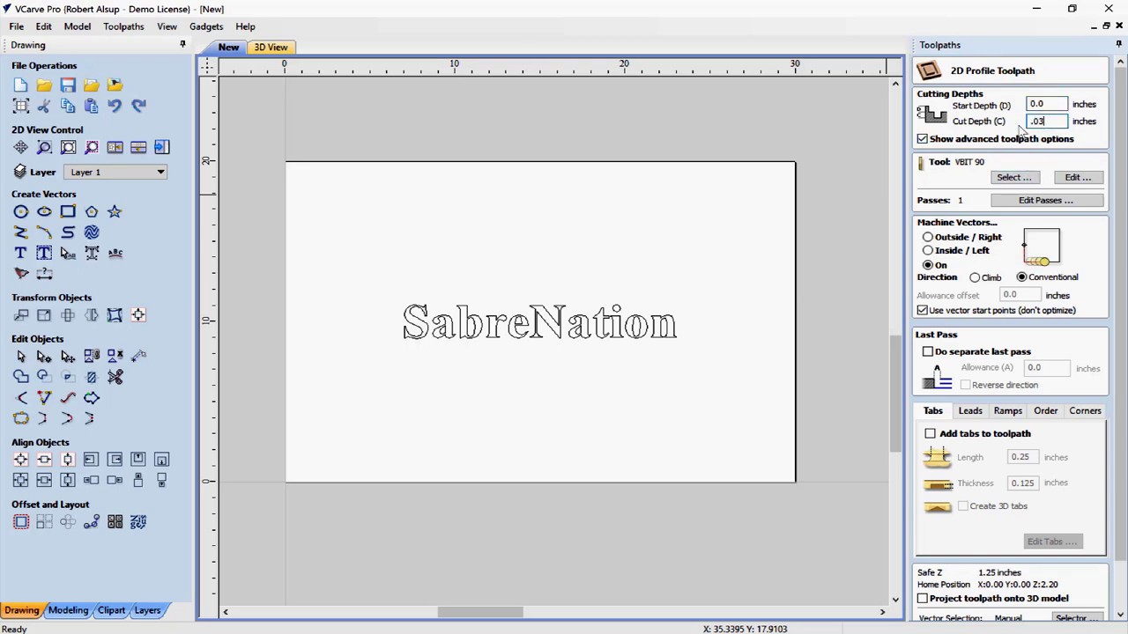
key(Tab)
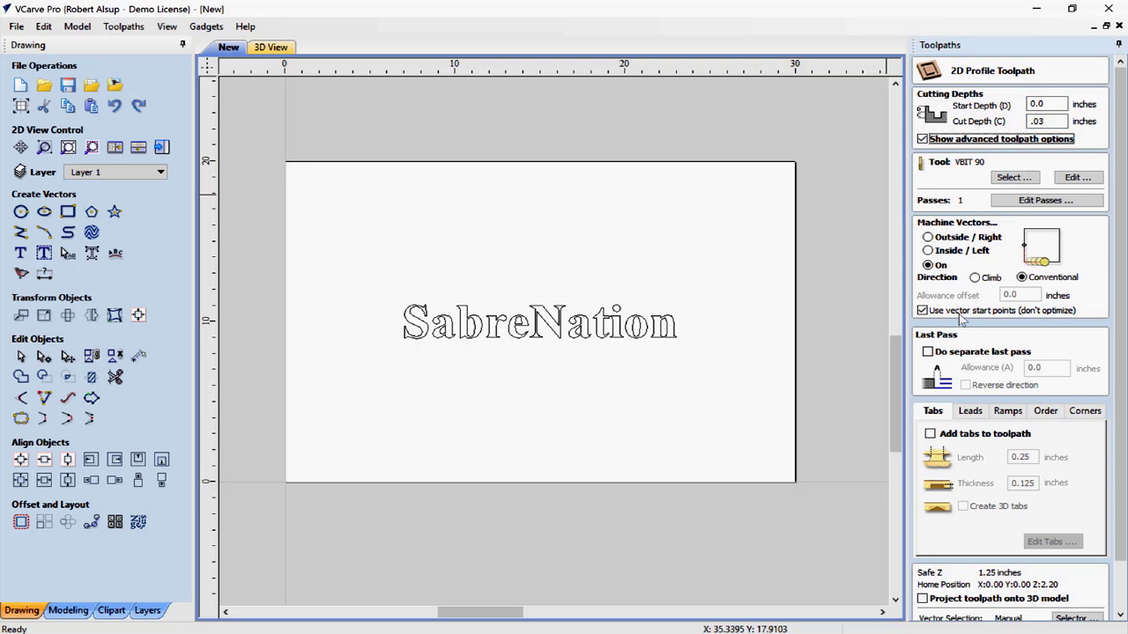
drag(358, 262, 690, 393)
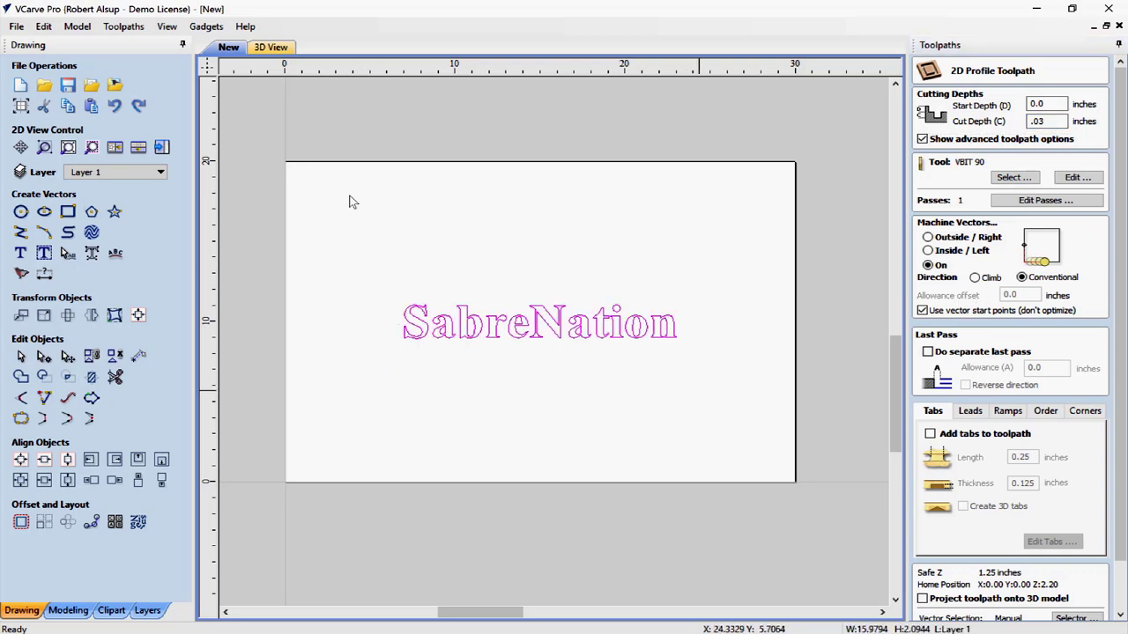
scroll(1122, 498, down, 3)
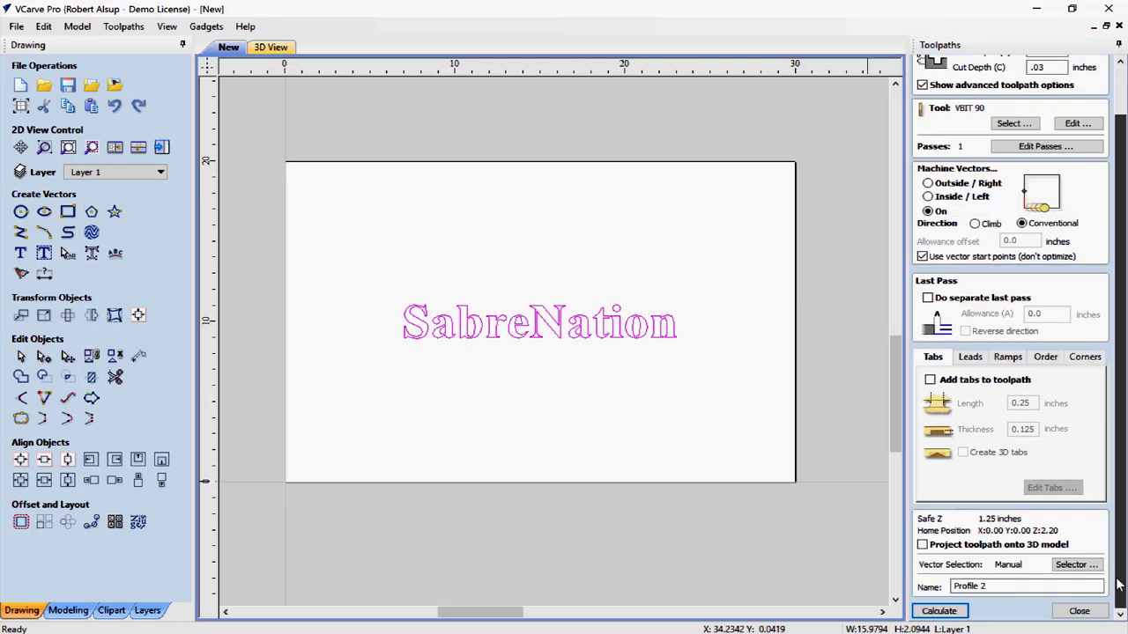
click(937, 609)
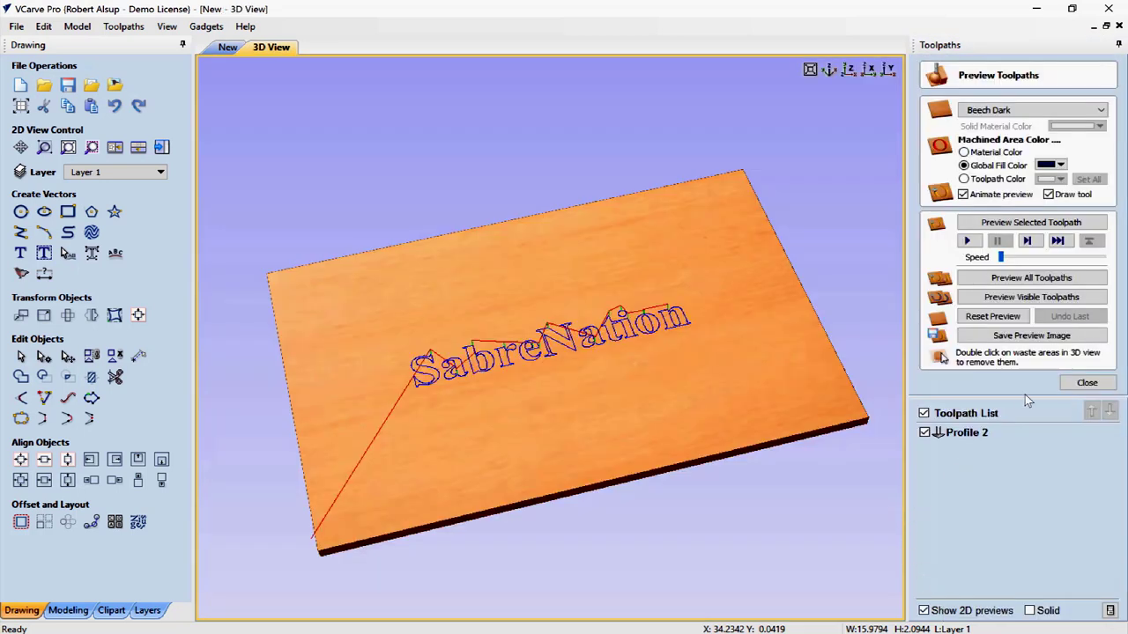
Simulate the text's profile toolpath in a closer 3D view, and reset the preview to blank material
scroll(586, 376, up, 2)
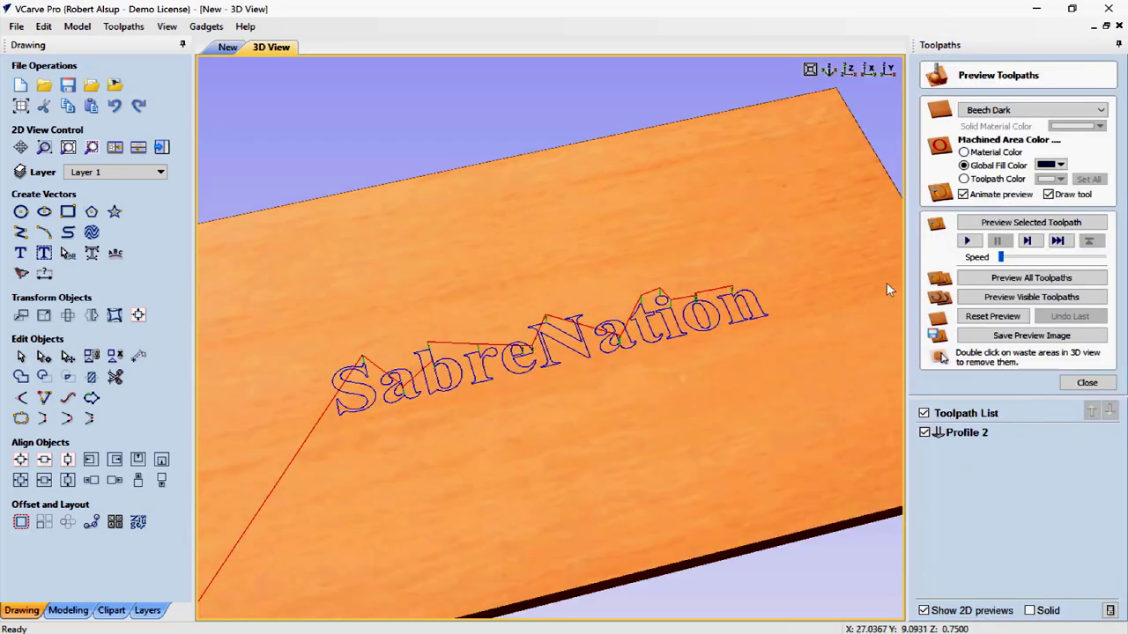
click(966, 241)
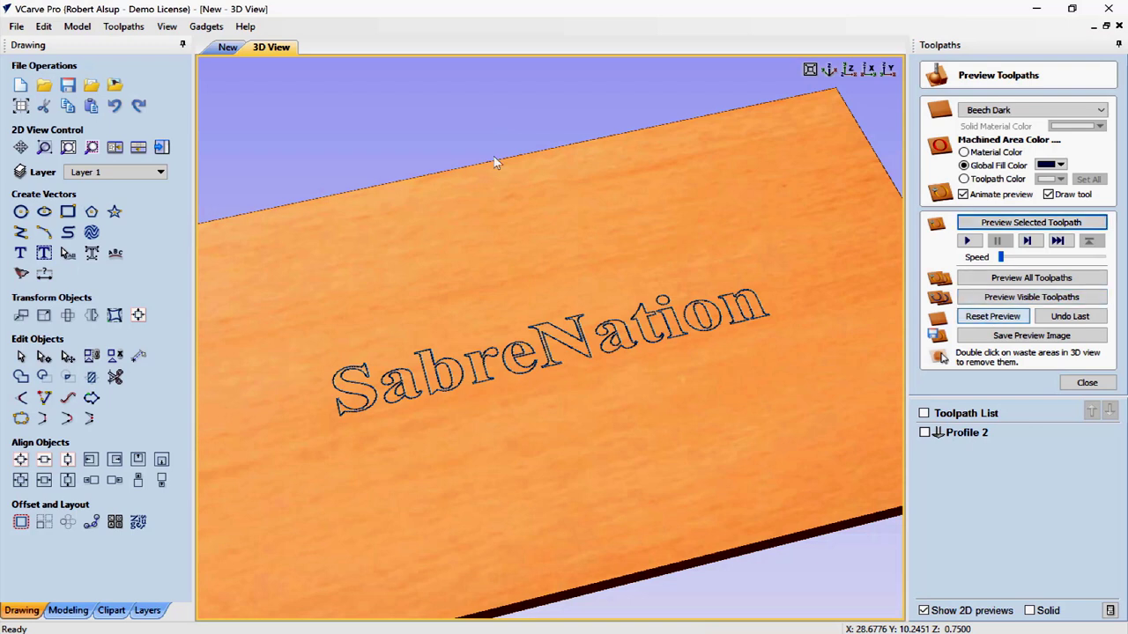
click(992, 317)
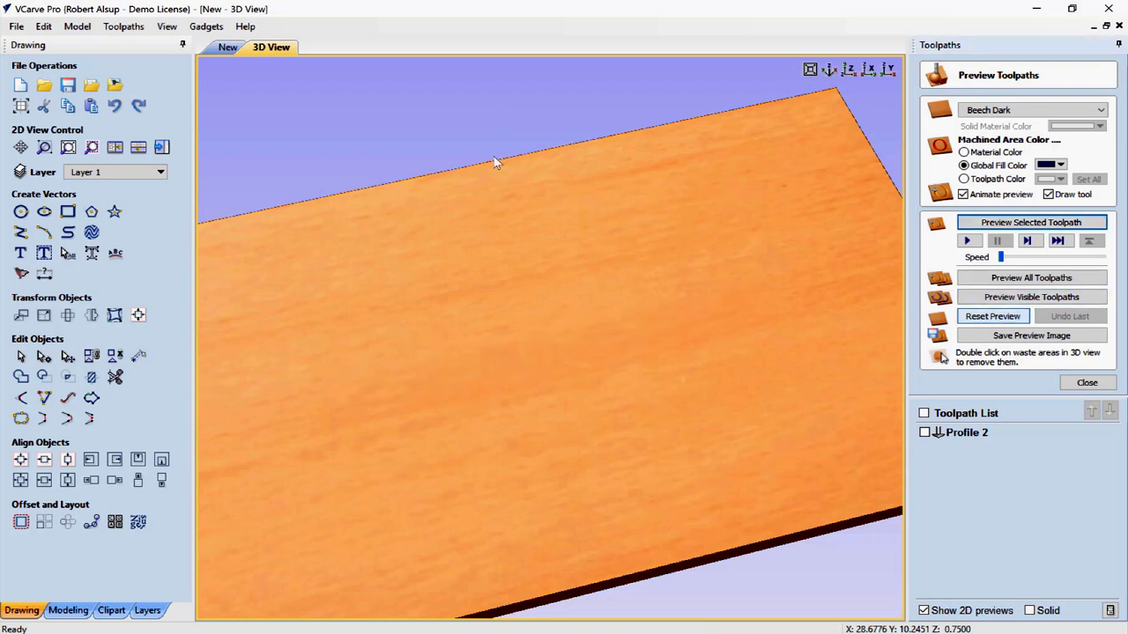
Edit the text's existing profile toolpath to a 0.06 inch cut depth and recalculate it
click(227, 47)
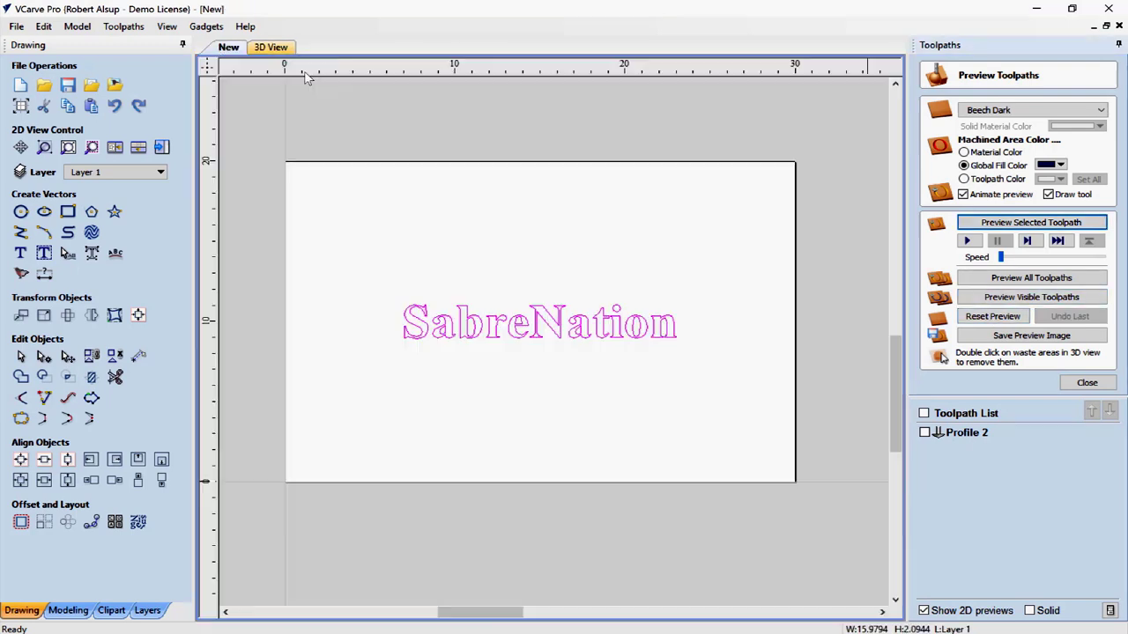
double_click(967, 433)
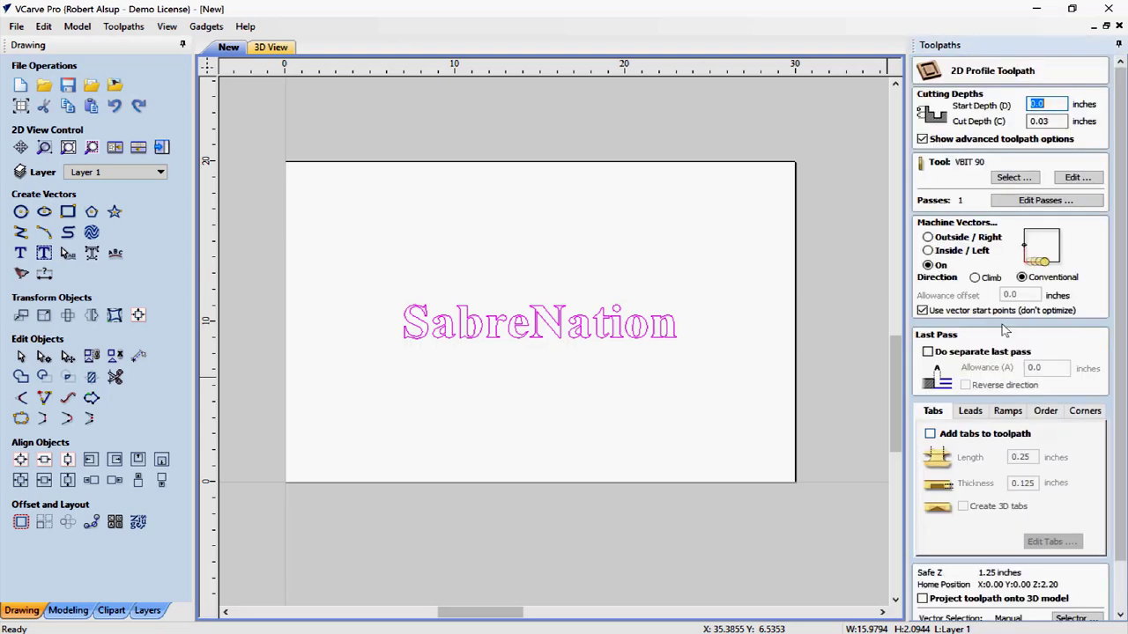
click(1051, 122)
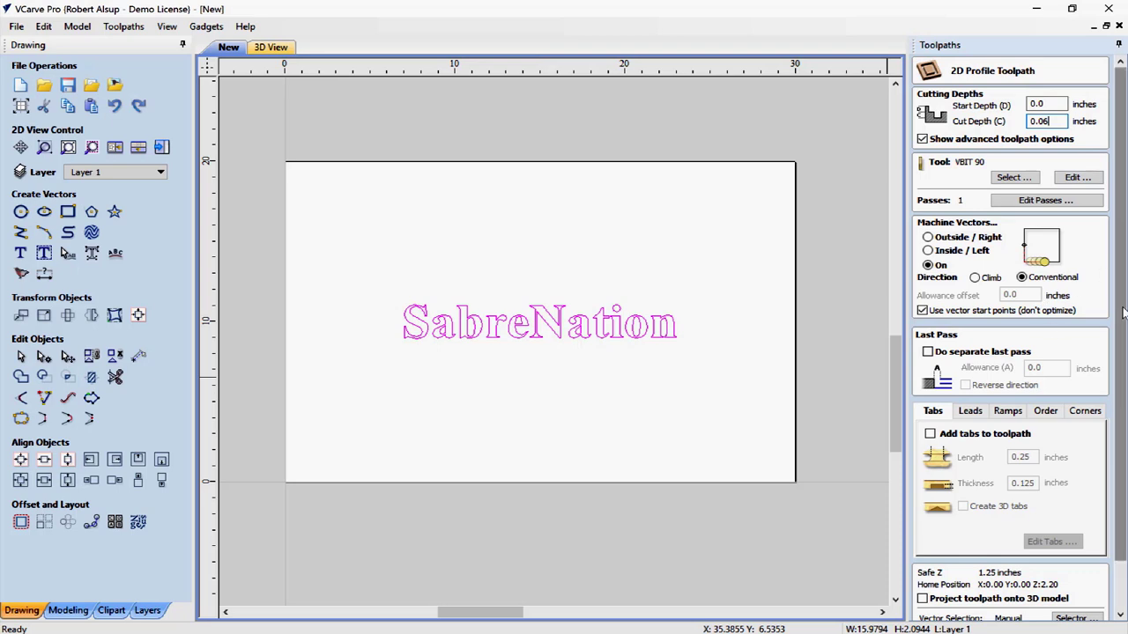
scroll(1119, 331, down, 2)
click(966, 610)
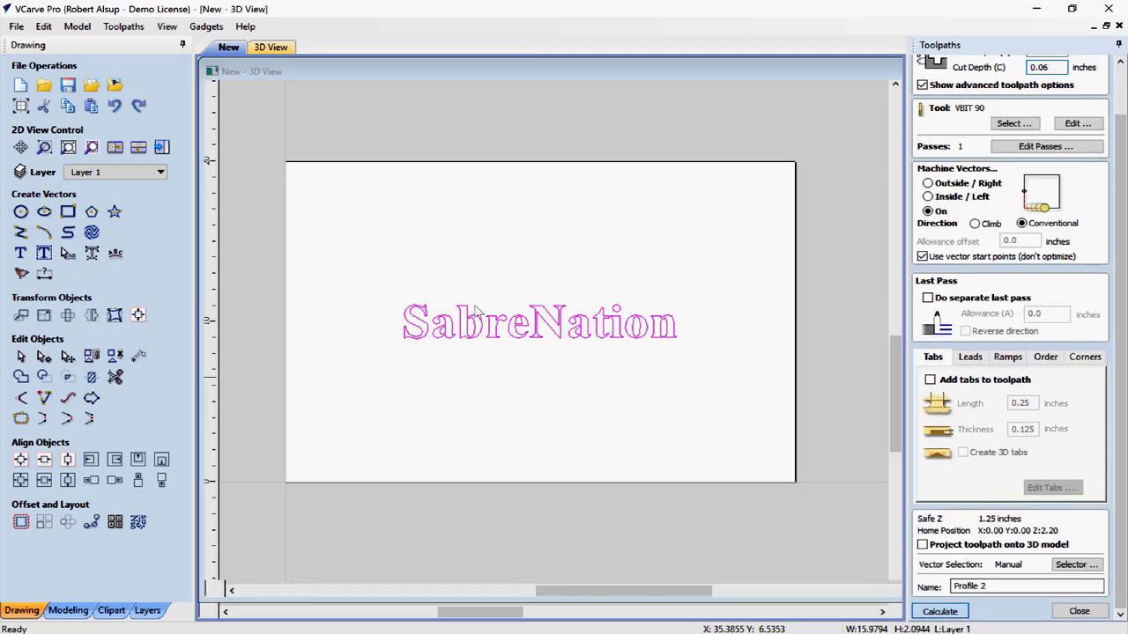
Preview the recalculated text toolpath on fresh material and examine the engraved letter outlines up close
click(992, 316)
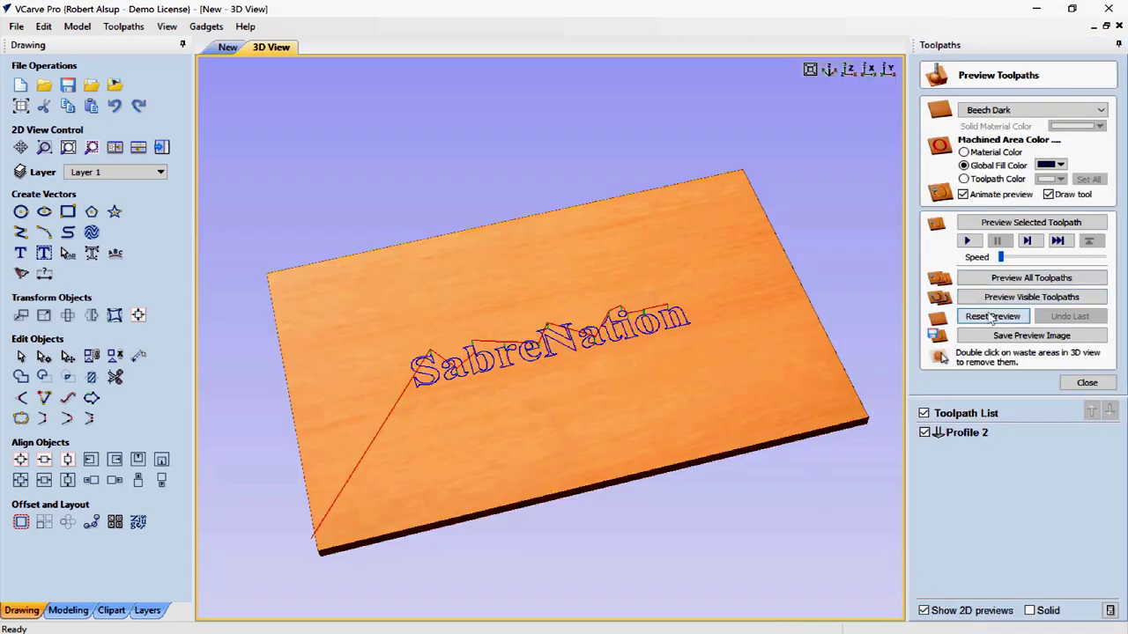
click(1029, 224)
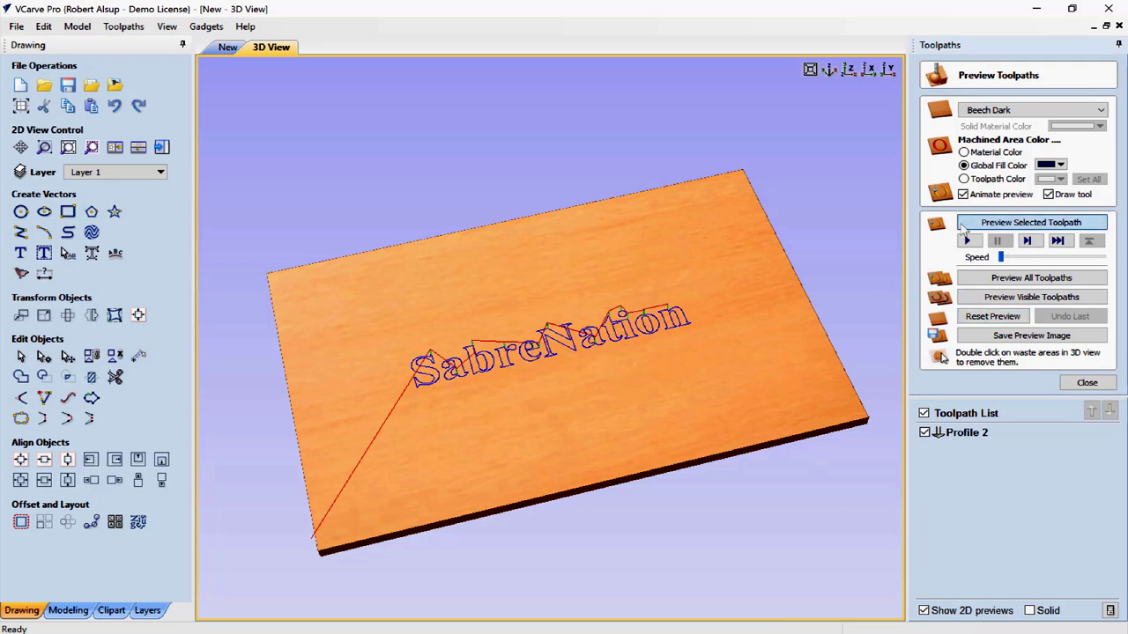
scroll(509, 357, up, 3)
scroll(509, 357, up, 3)
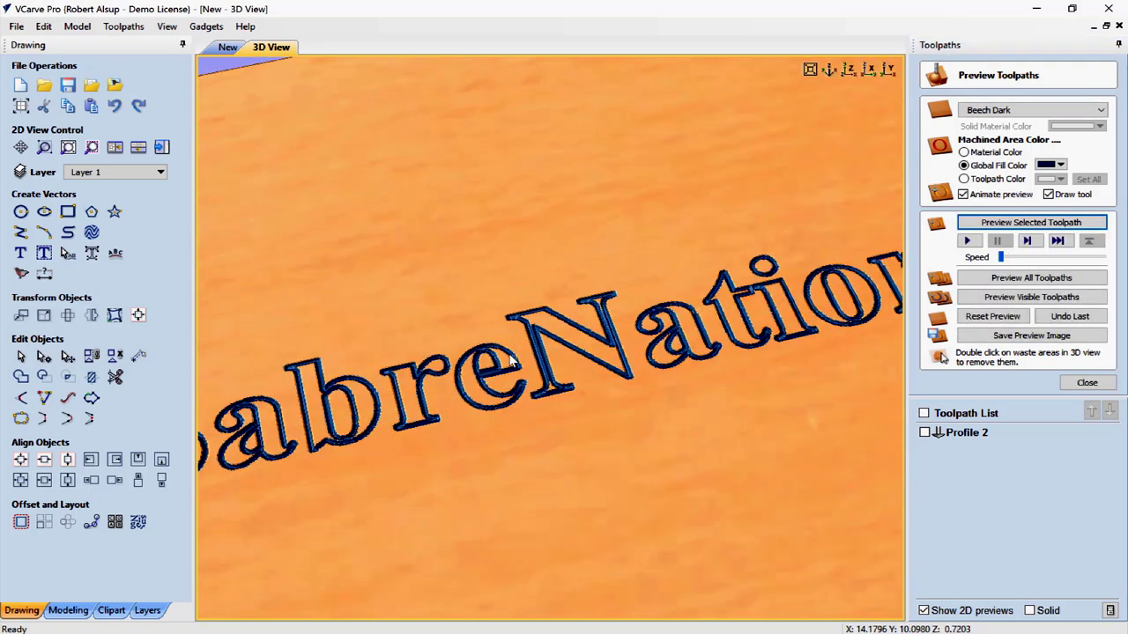
Reset the preview to blank material and delete the text's existing profile toolpath
scroll(510, 357, down, 3)
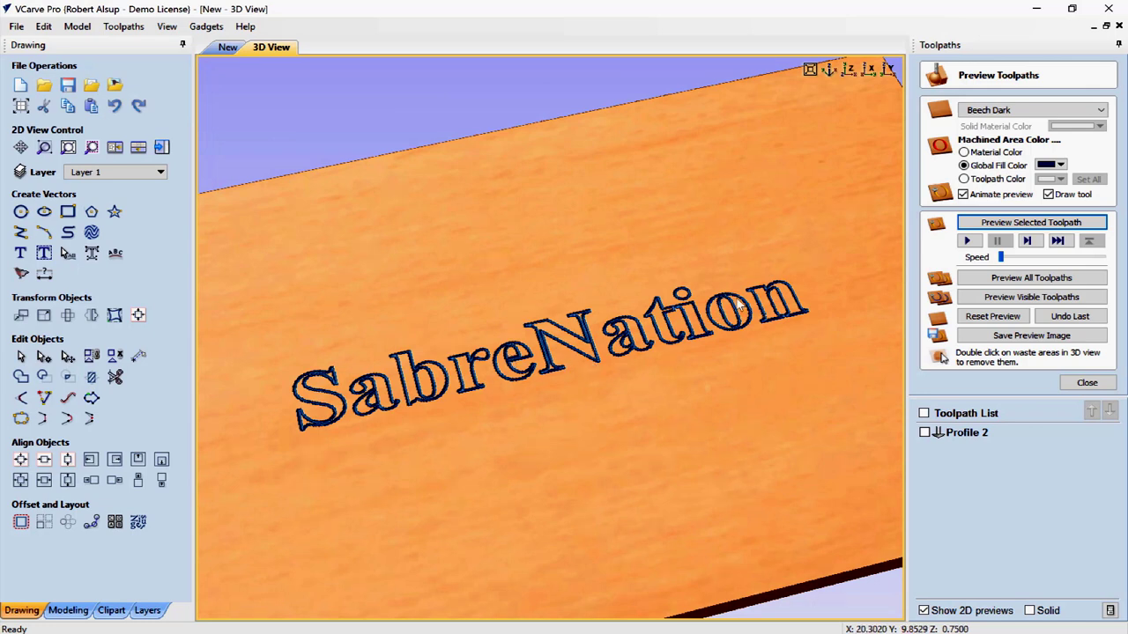
click(992, 316)
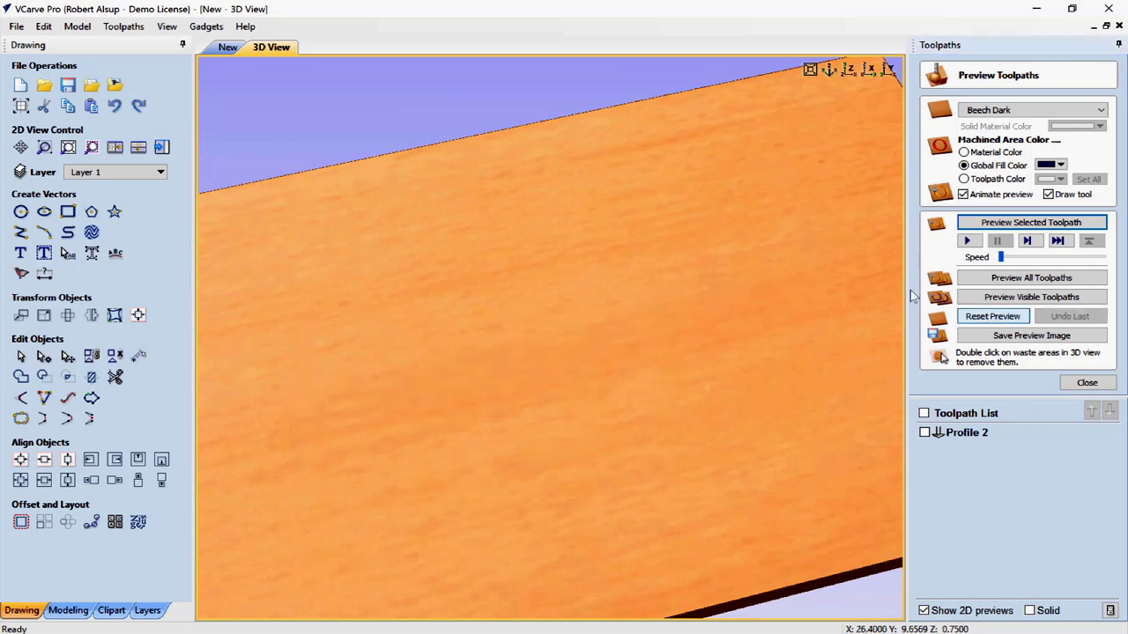
click(227, 47)
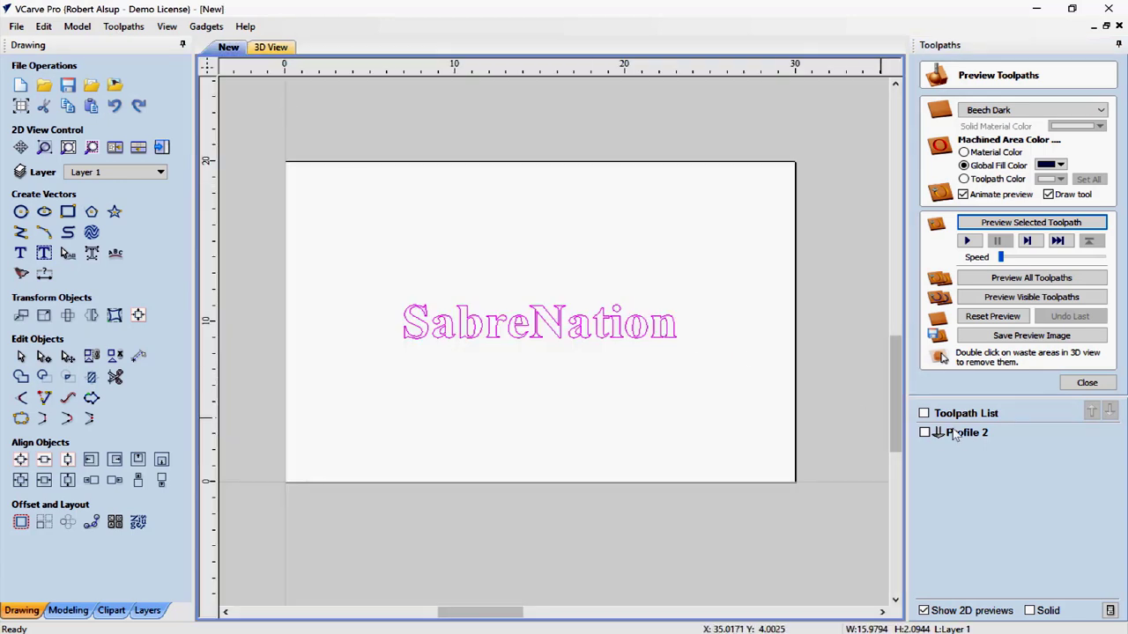
click(1082, 384)
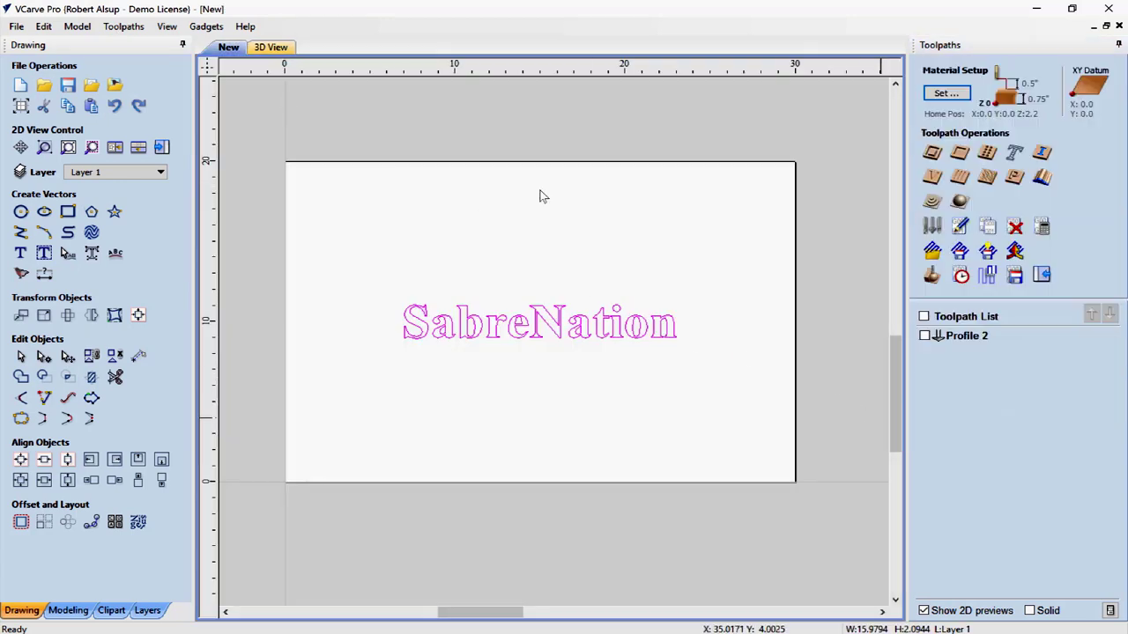
click(967, 336)
click(1015, 229)
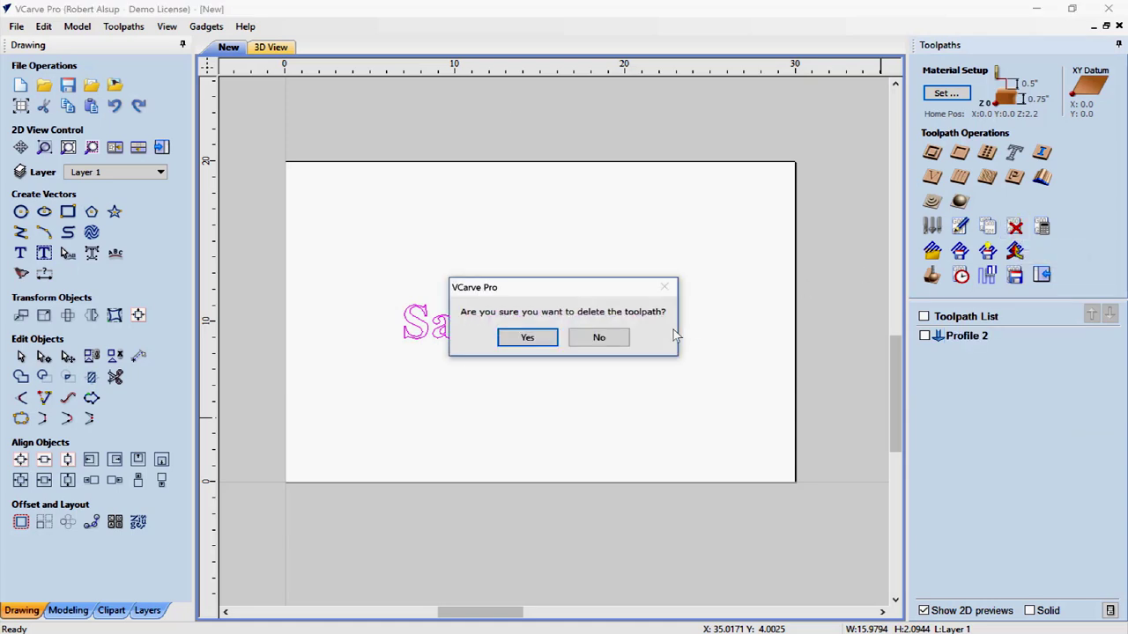
click(528, 338)
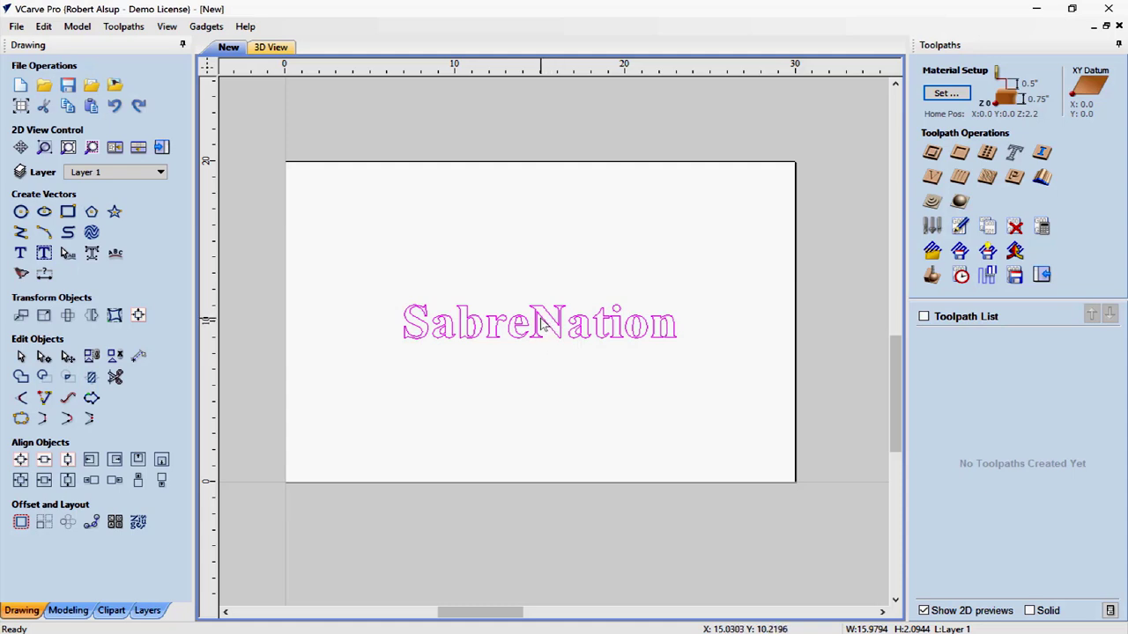
Calculate a V-Carve / Engraving toolpath on the SabreNation text with the VBIT 90 tool, 0.0 start depth and Flat Depth turned off
click(931, 176)
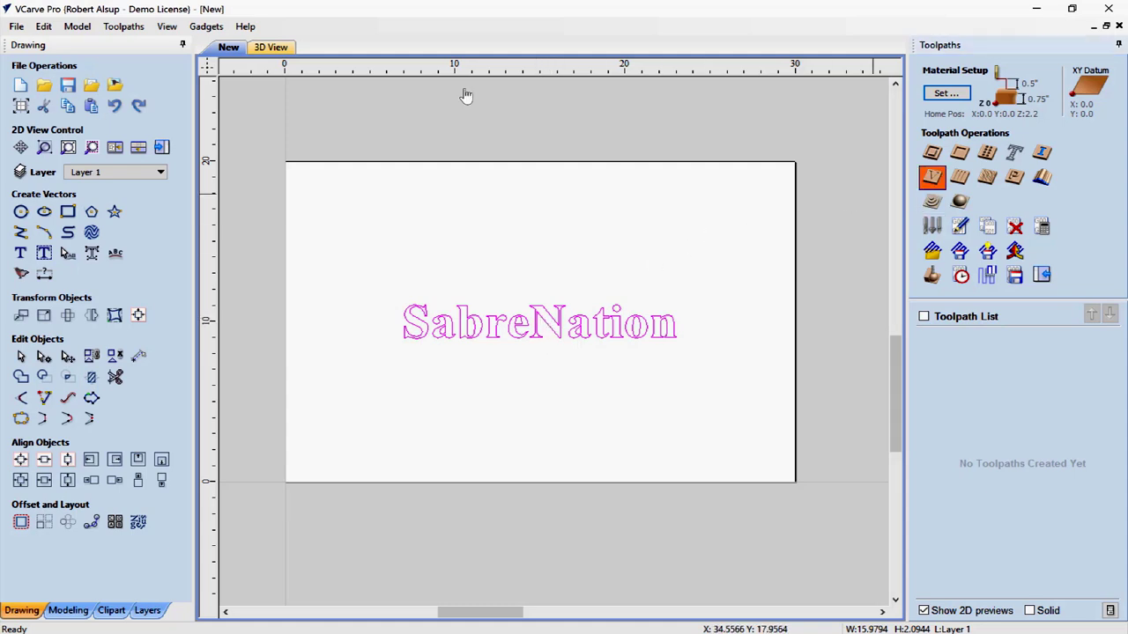
click(968, 131)
click(1022, 173)
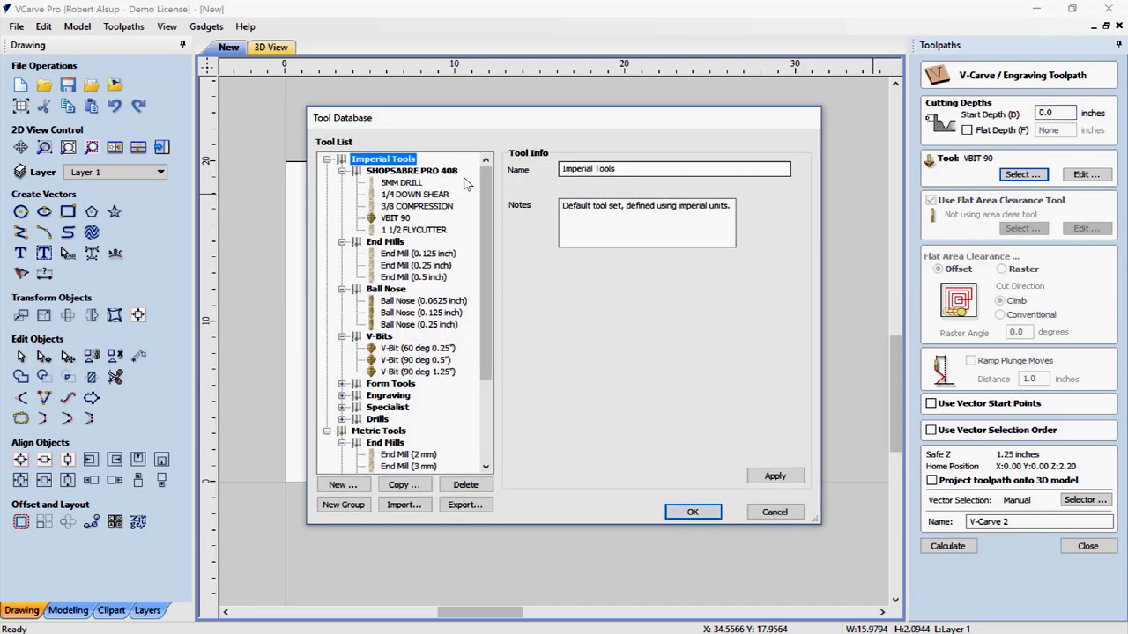
click(673, 514)
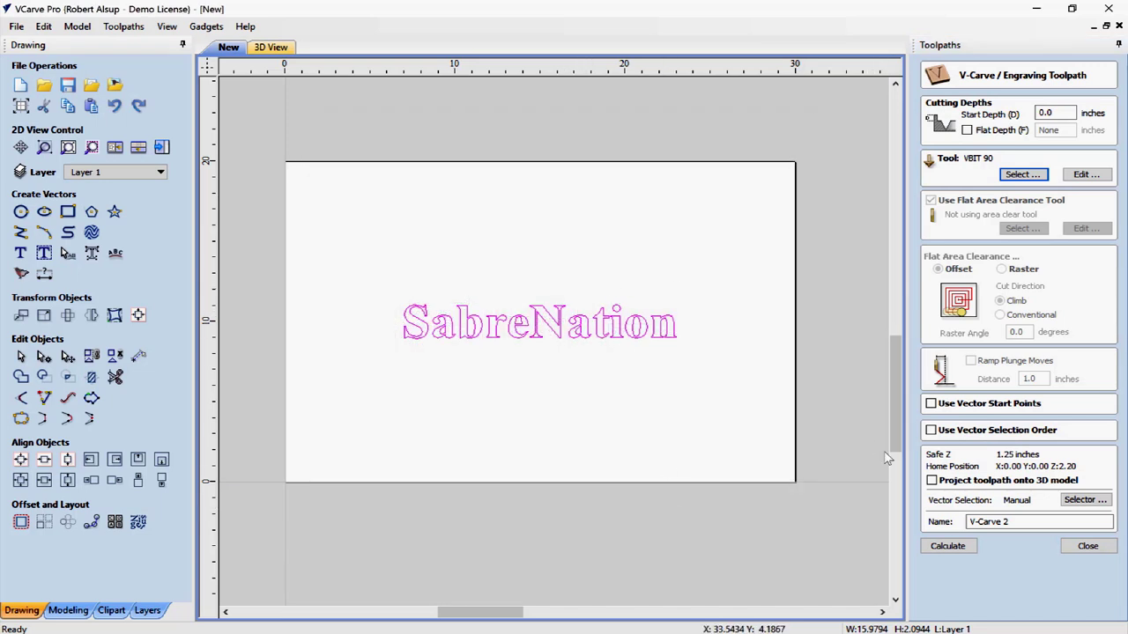
click(949, 545)
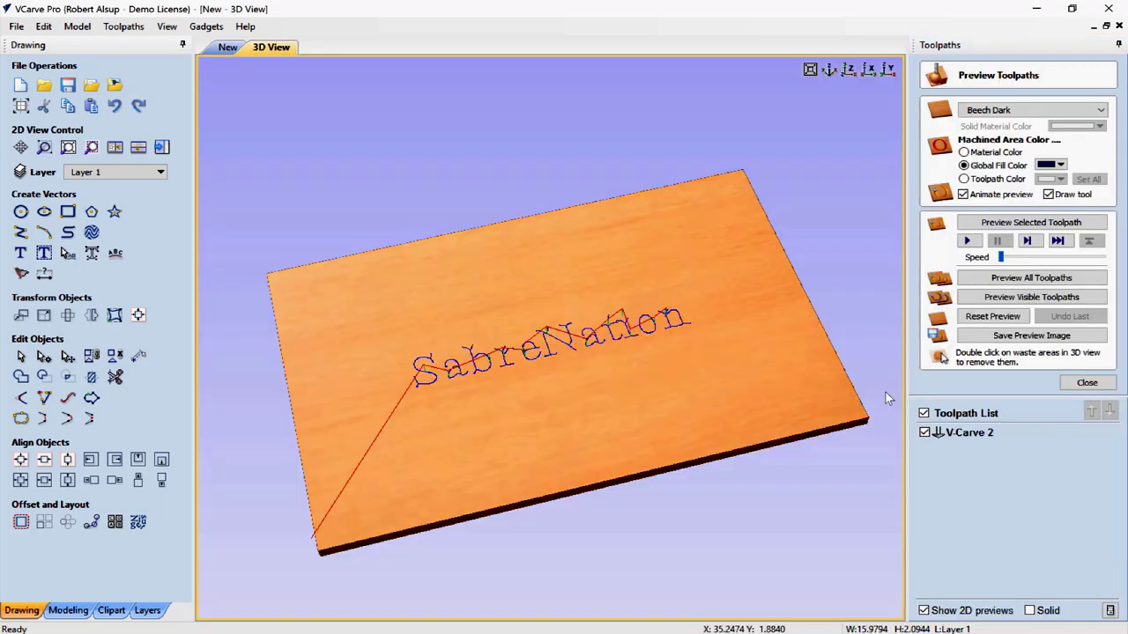
Simulate the text's V-carve toolpath and examine the carved letters both up close and from farther away
scroll(581, 390, up, 2)
scroll(525, 346, up, 2)
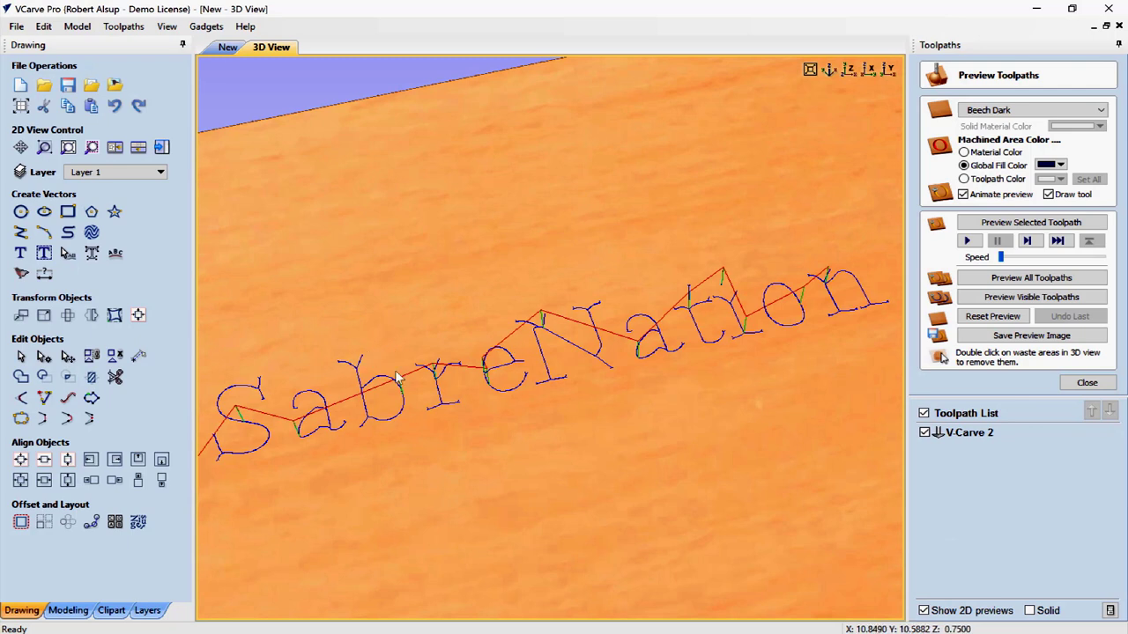
scroll(533, 403, down, 3)
click(1027, 220)
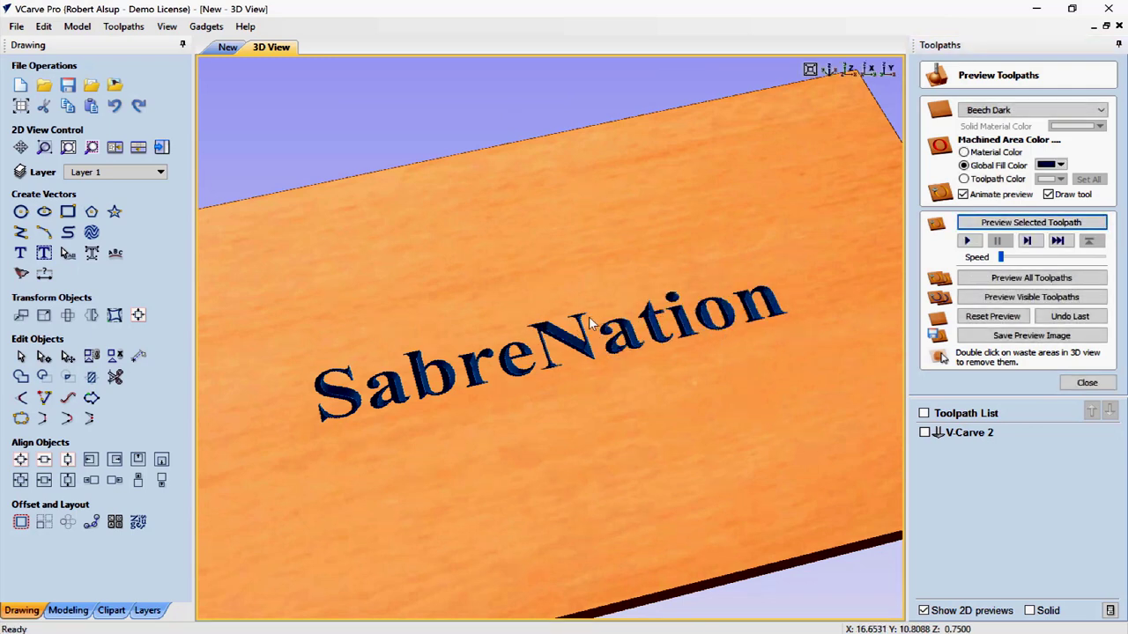
scroll(590, 323, up, 5)
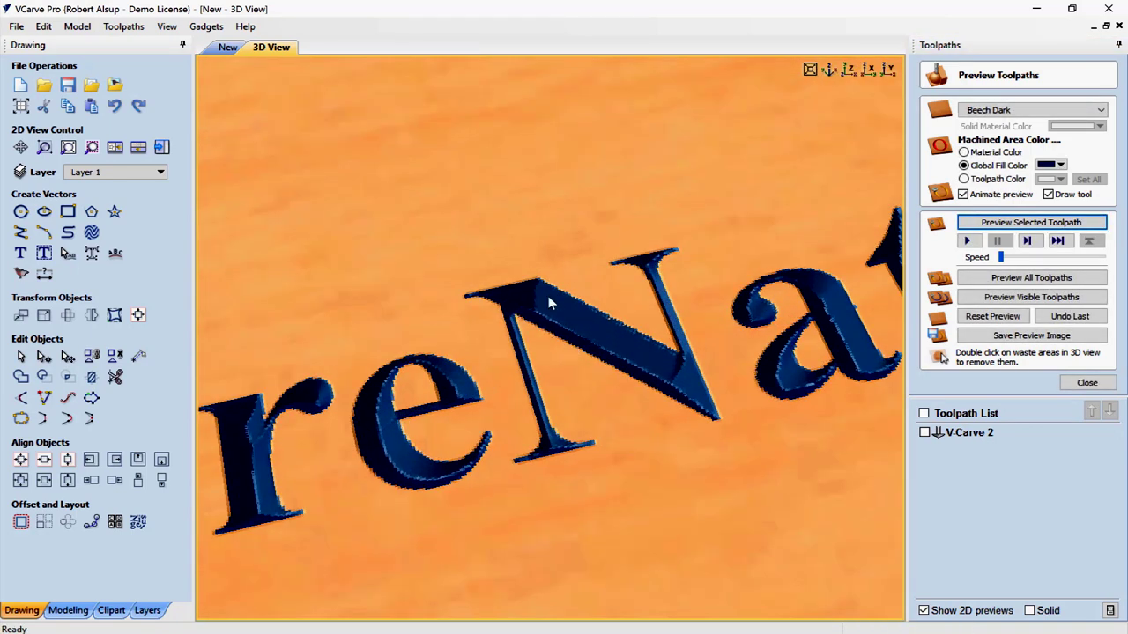
scroll(478, 383, down, 4)
scroll(447, 389, down, 3)
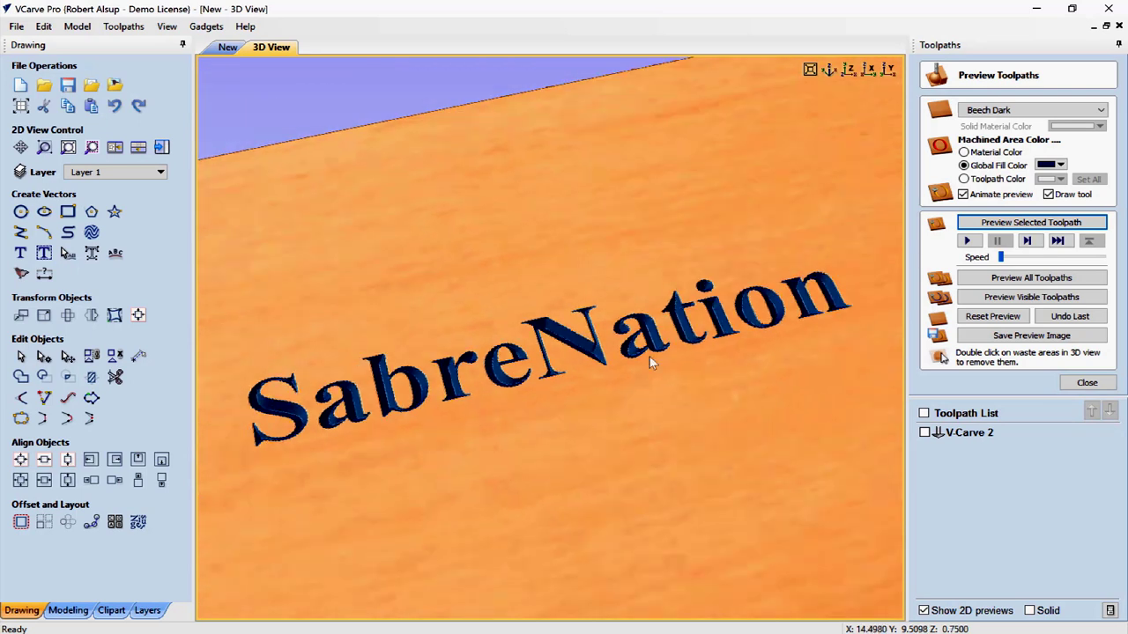
scroll(815, 317, up, 1)
scroll(818, 318, down, 3)
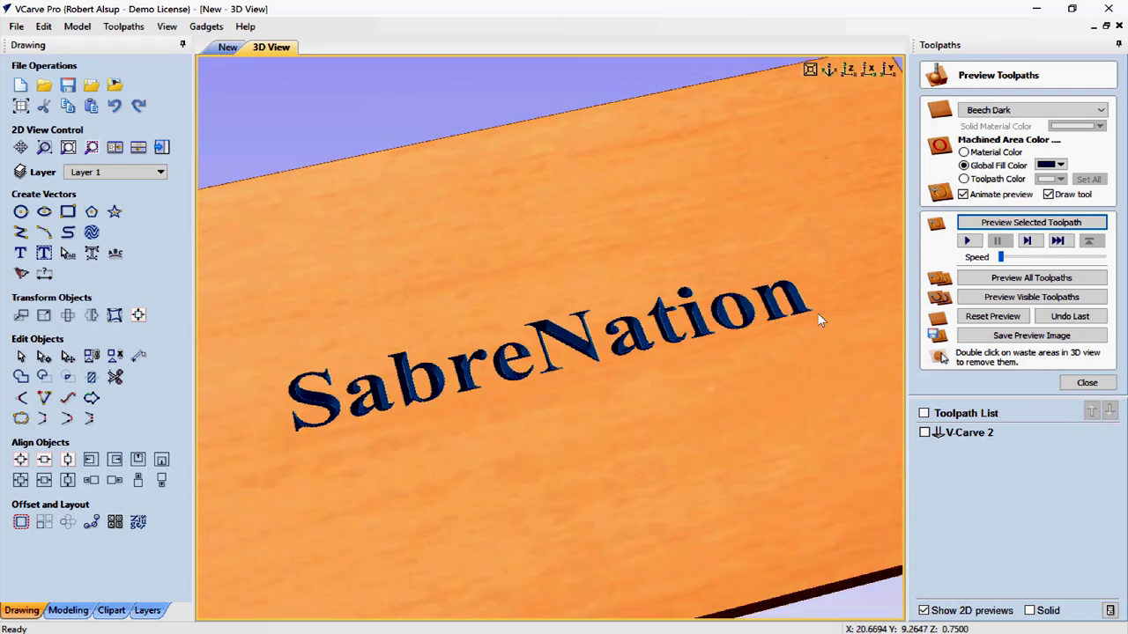
scroll(813, 312, down, 2)
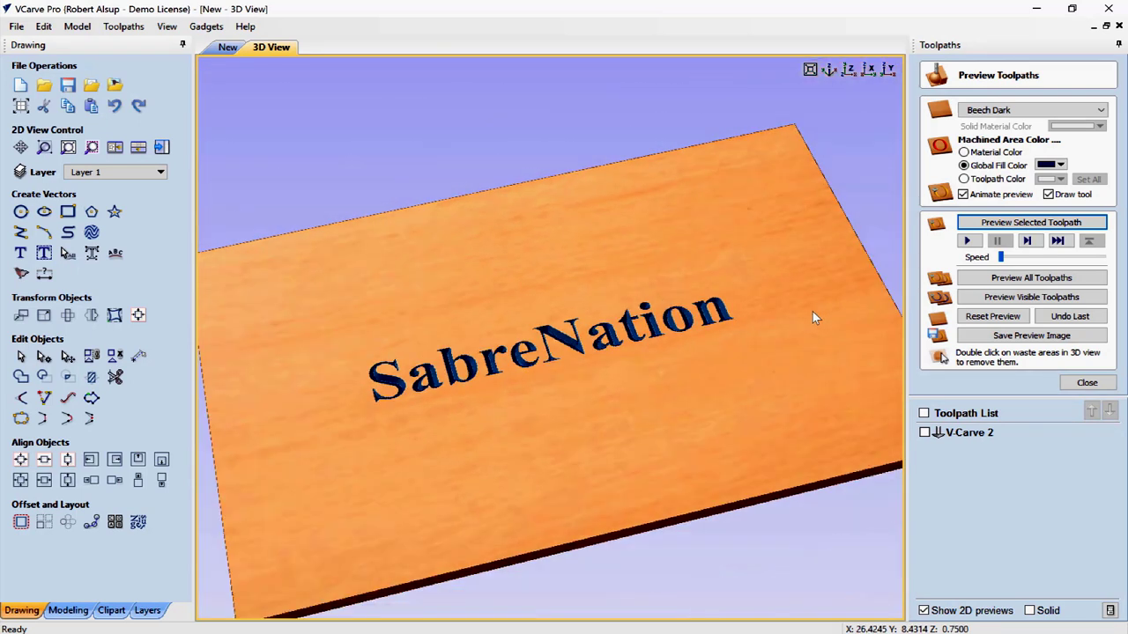
Reset the preview to blank material and simulate the text's V-carve toolpath once more
click(992, 316)
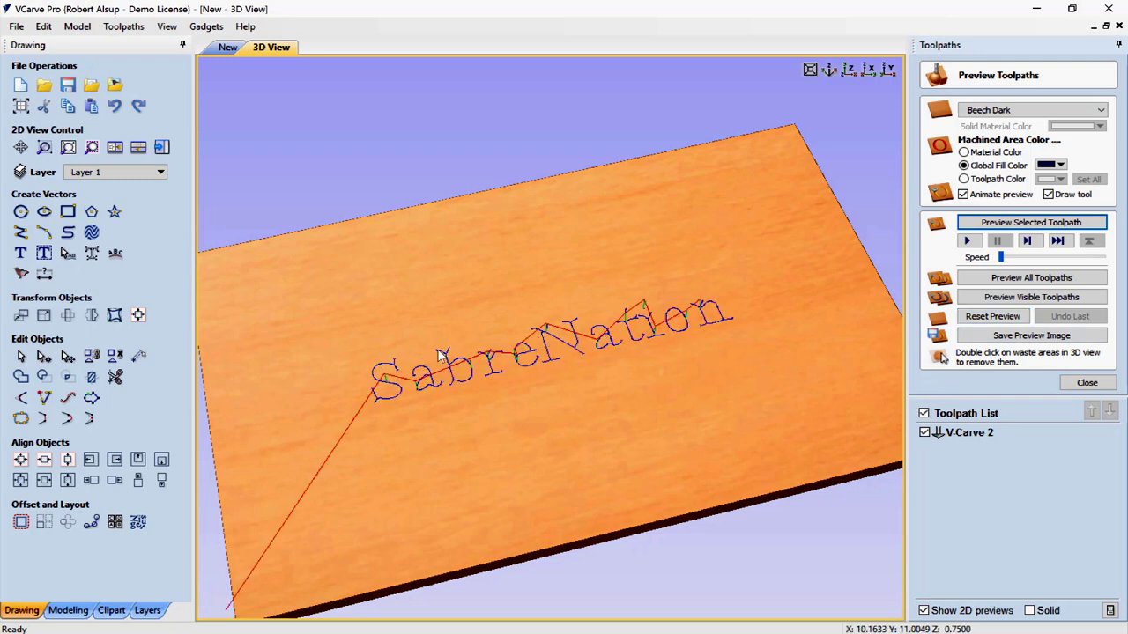
click(988, 319)
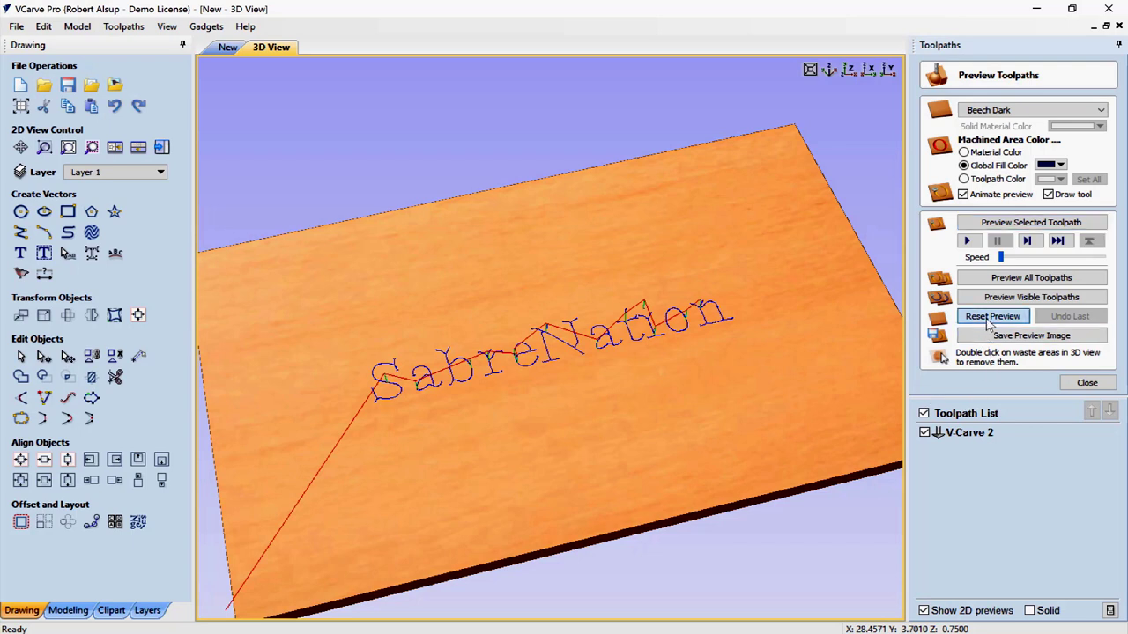
click(1031, 222)
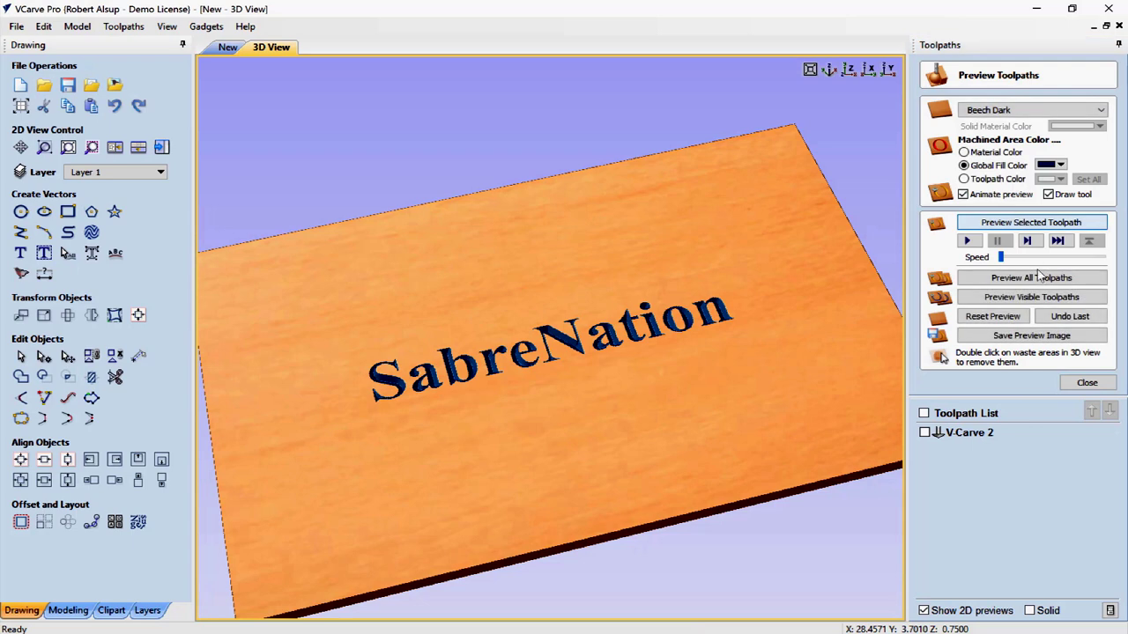
click(1084, 384)
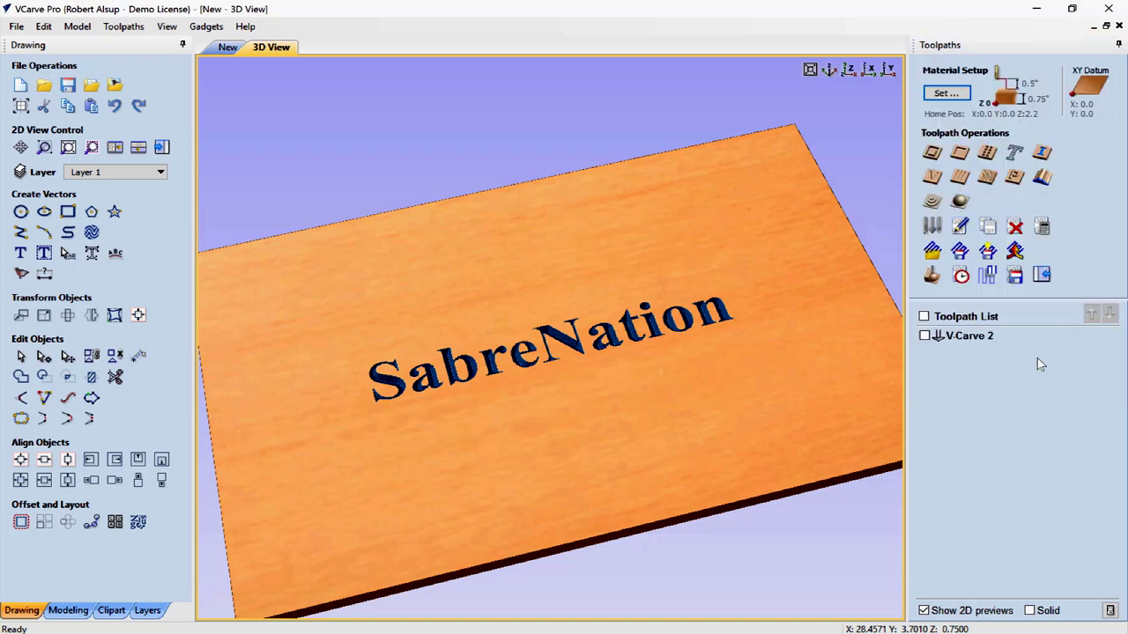
Draw an ellipse about 20.5 inches wide and 5.4 inches high around the SabreNation text in the 2D view
click(226, 47)
key(Escape)
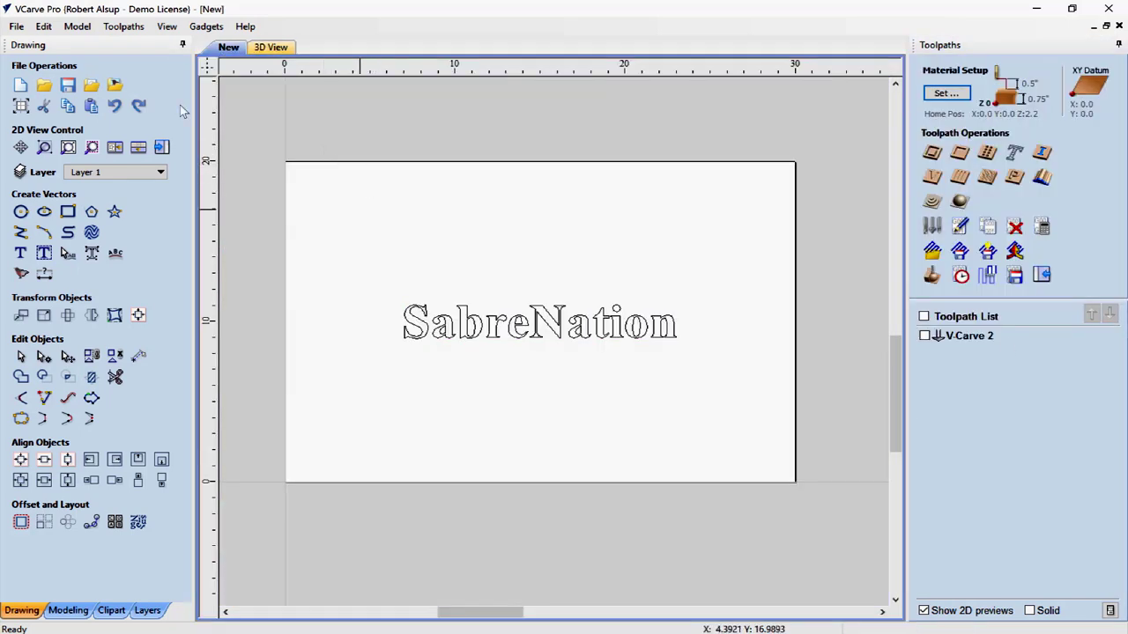
click(44, 212)
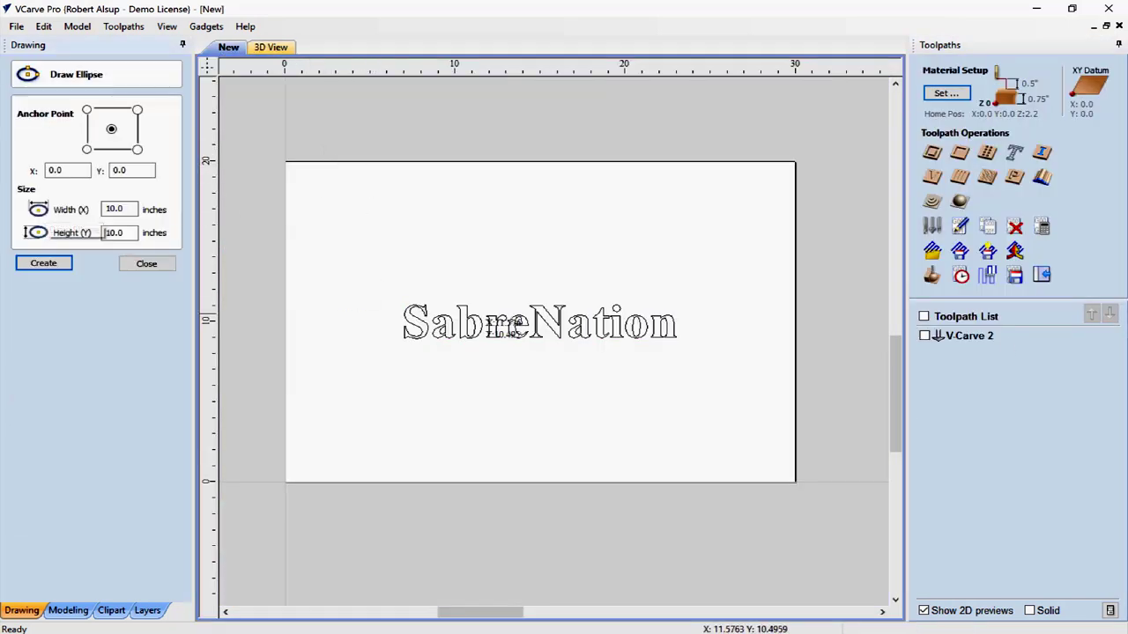
drag(571, 346, 716, 361)
click(71, 269)
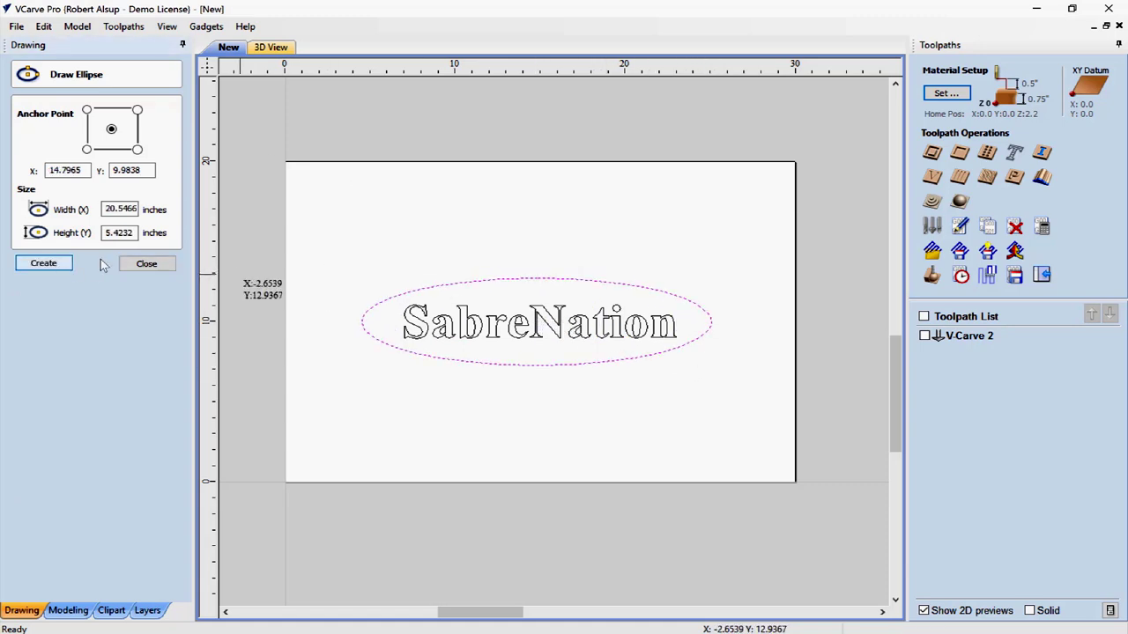
click(156, 263)
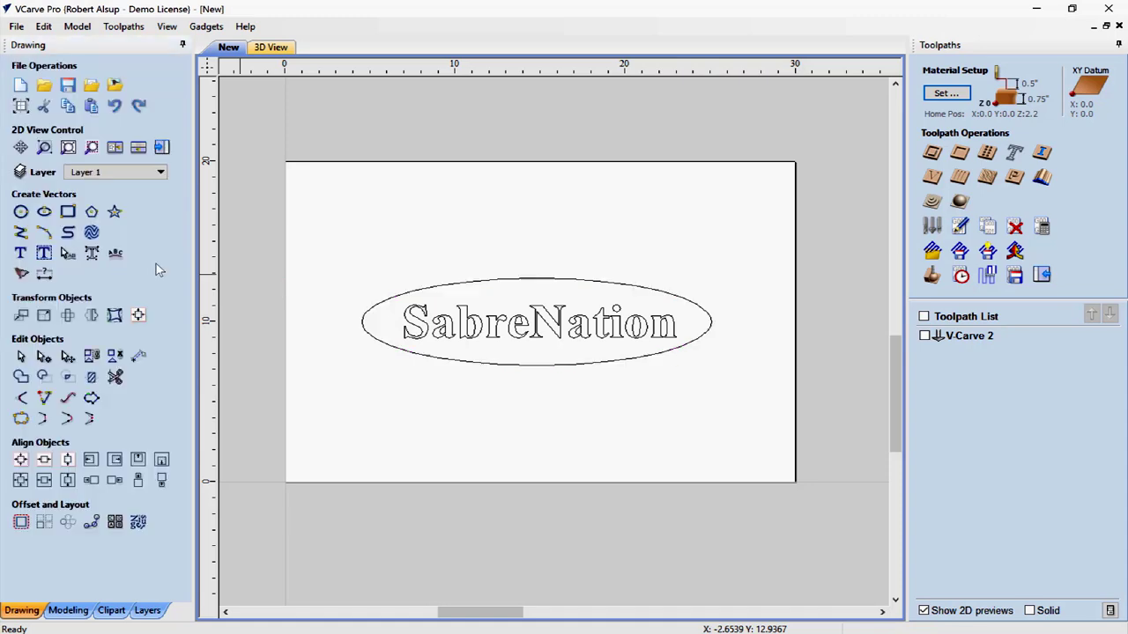
Center the ellipse in the material both horizontally and vertically
click(452, 284)
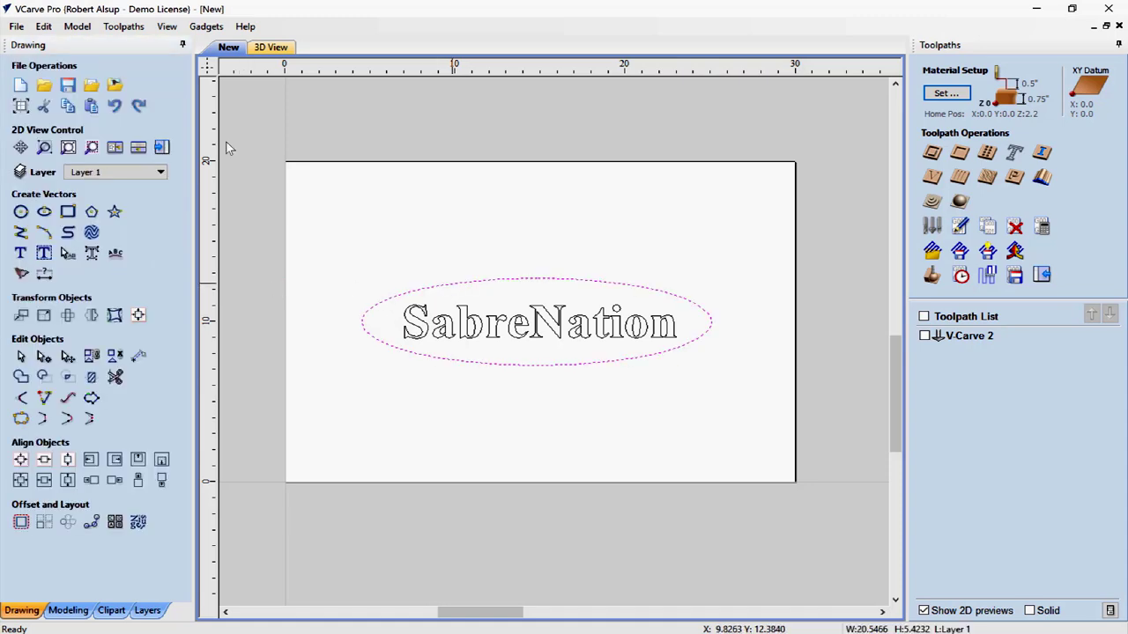
click(20, 460)
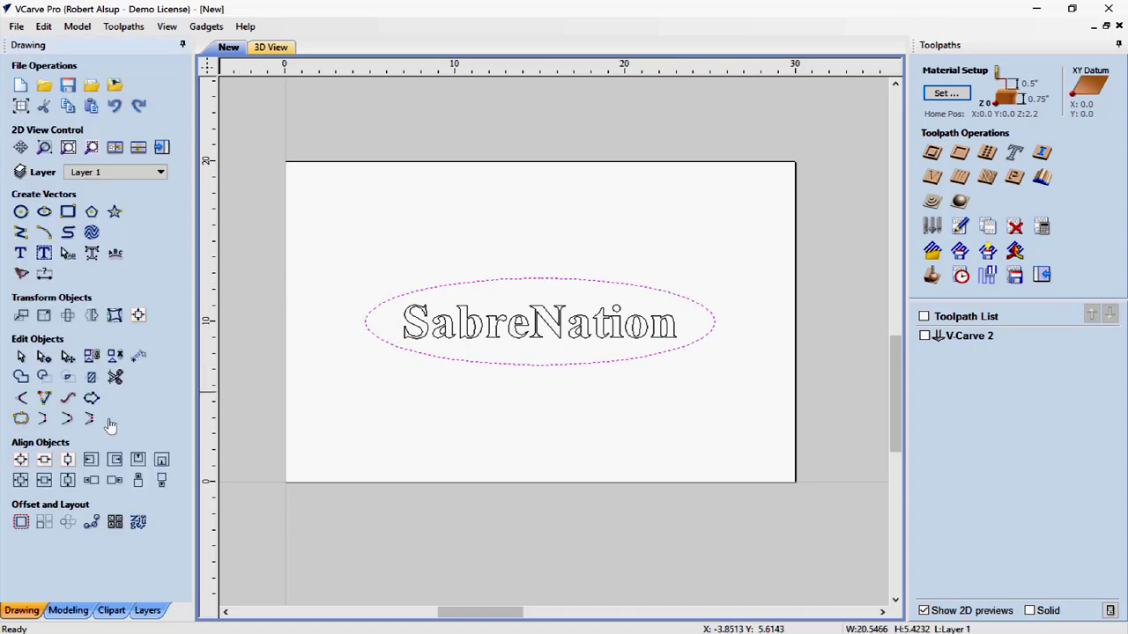
click(246, 189)
Recalculate the V-carve toolpath with the ellipse included, a 0.125 inch flat depth and 1/4 DOWN SHEAR as the flat area clearance tool
double_click(967, 337)
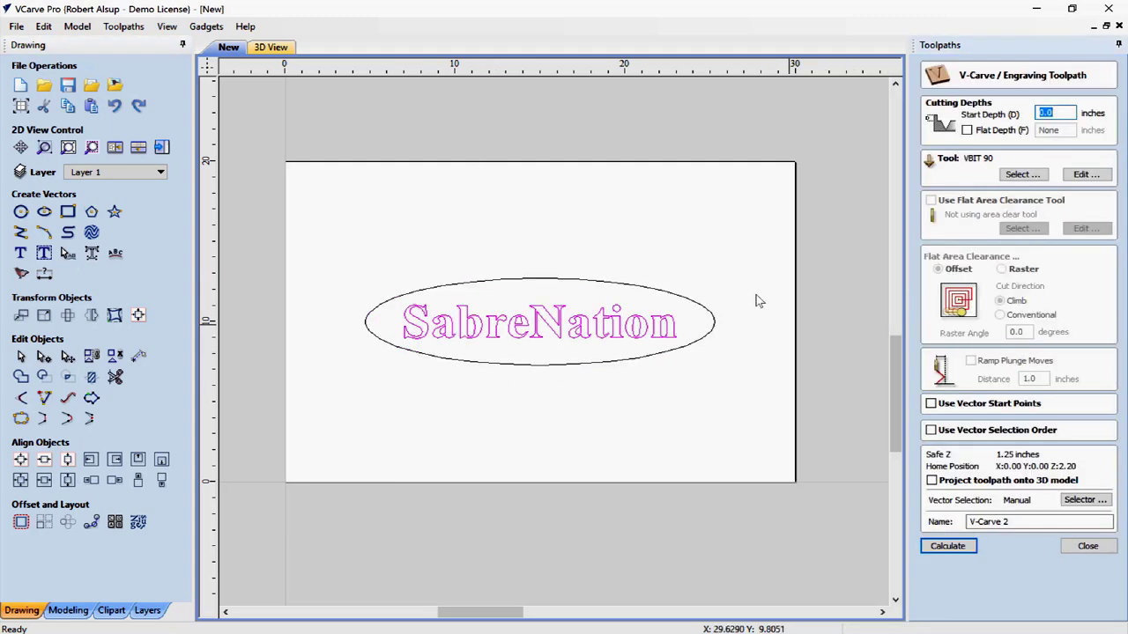
click(626, 280)
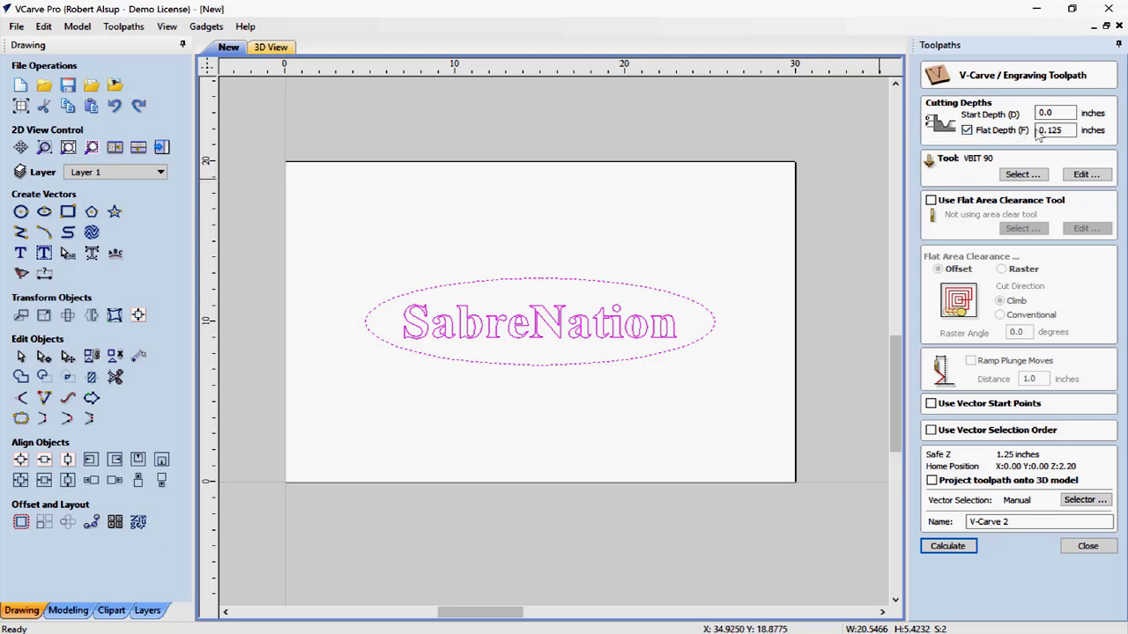
click(933, 203)
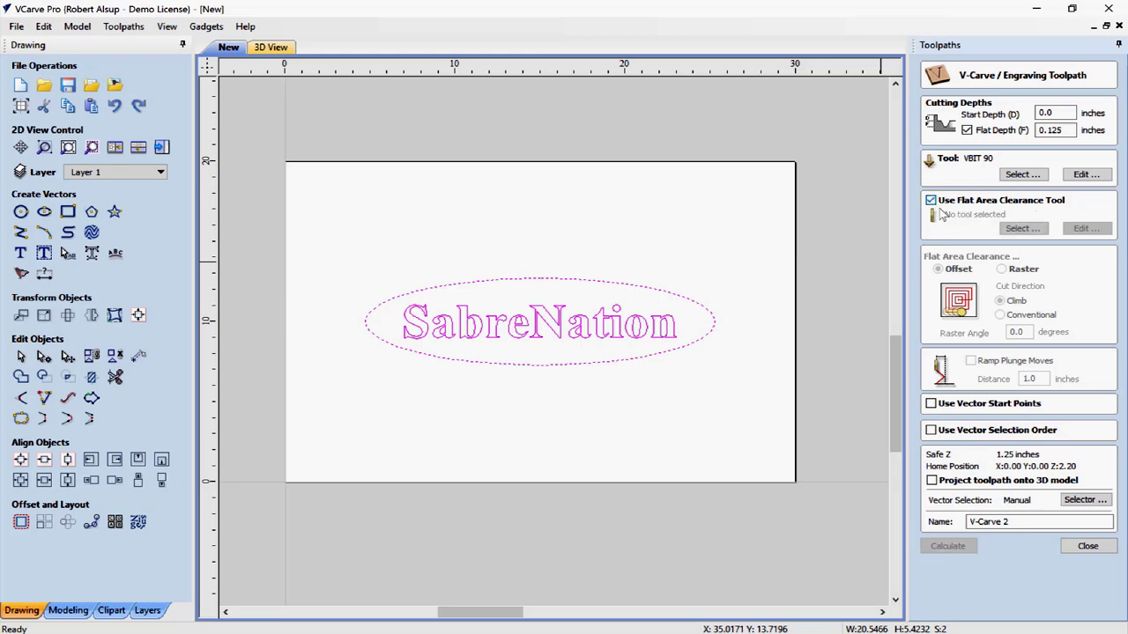
click(1027, 231)
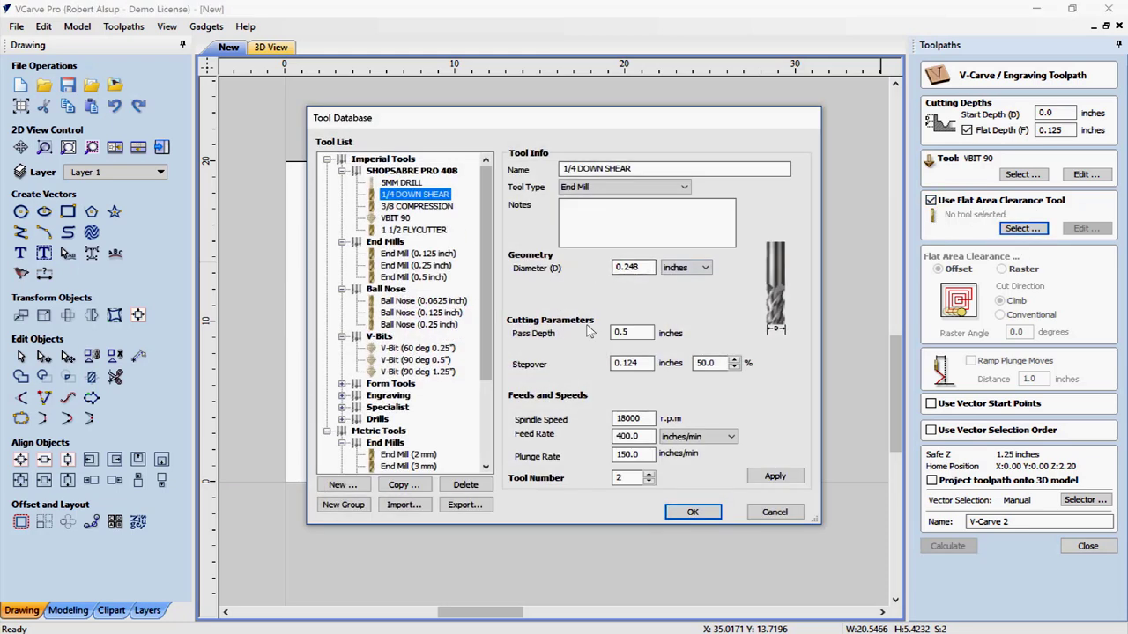
click(693, 512)
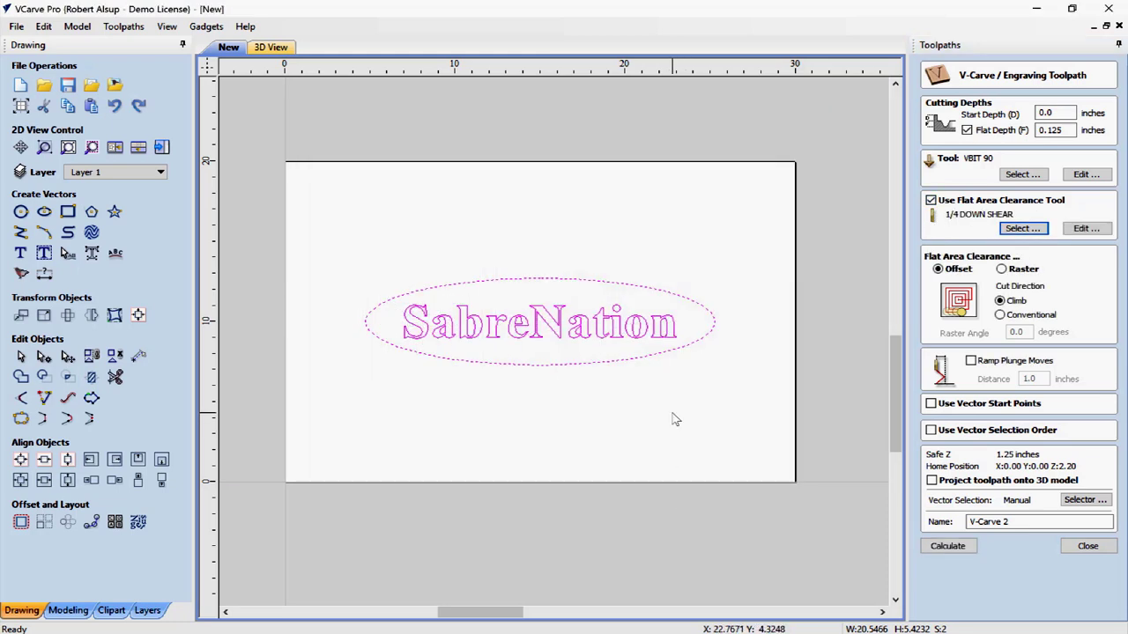
click(936, 546)
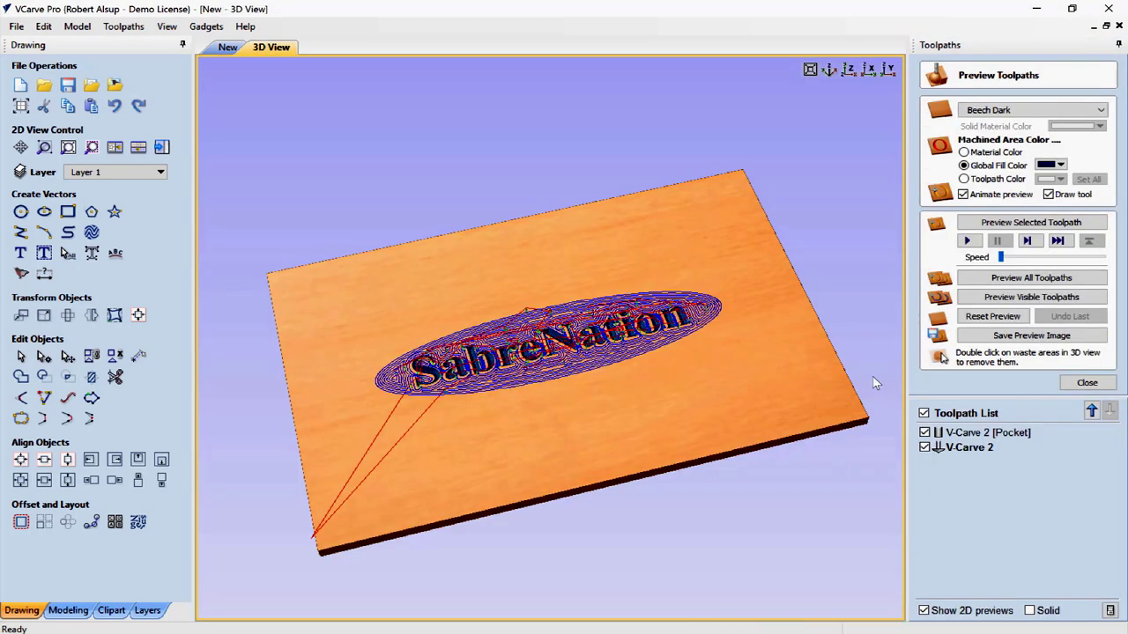
Hide all toolpaths, reset the preview to blank material, and simulate the V-Carve 2 pocket toolpath
click(924, 413)
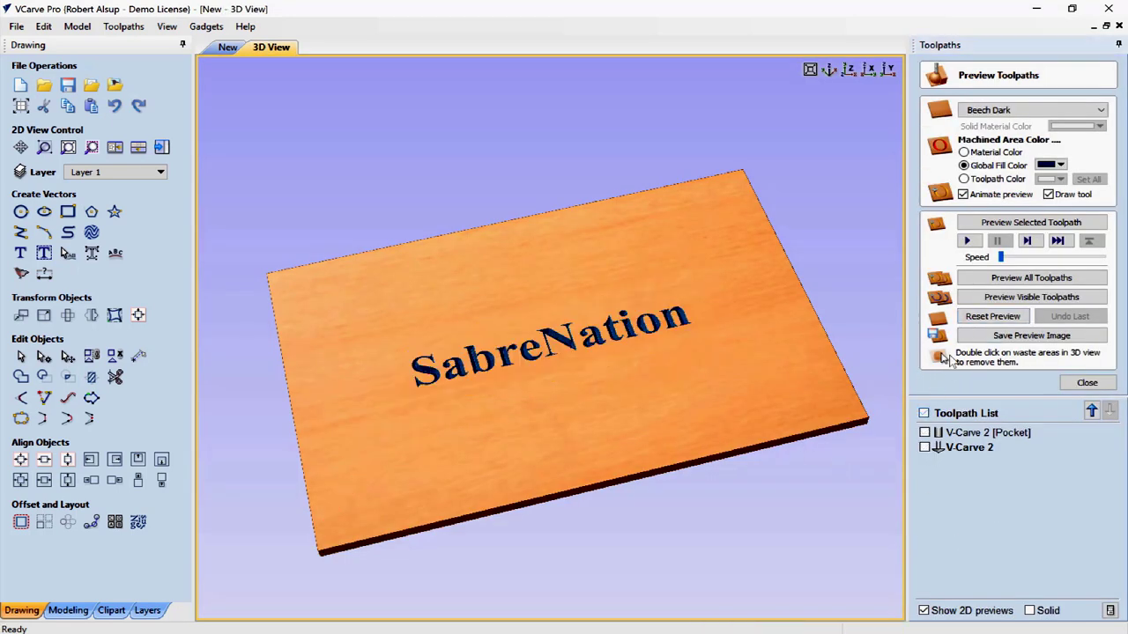
click(992, 317)
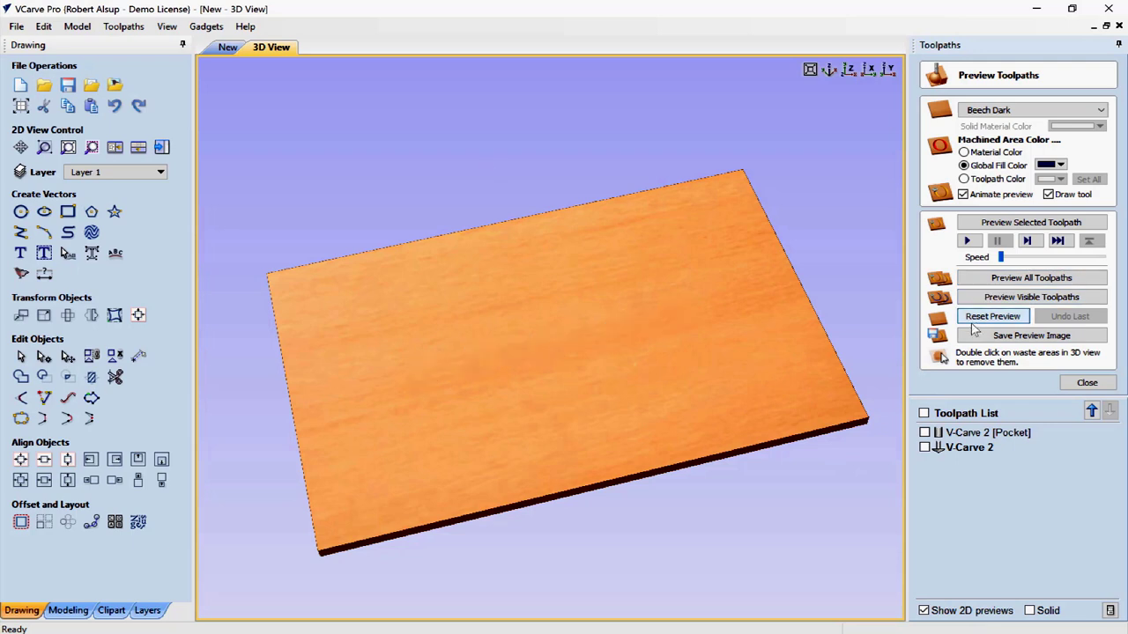
click(975, 435)
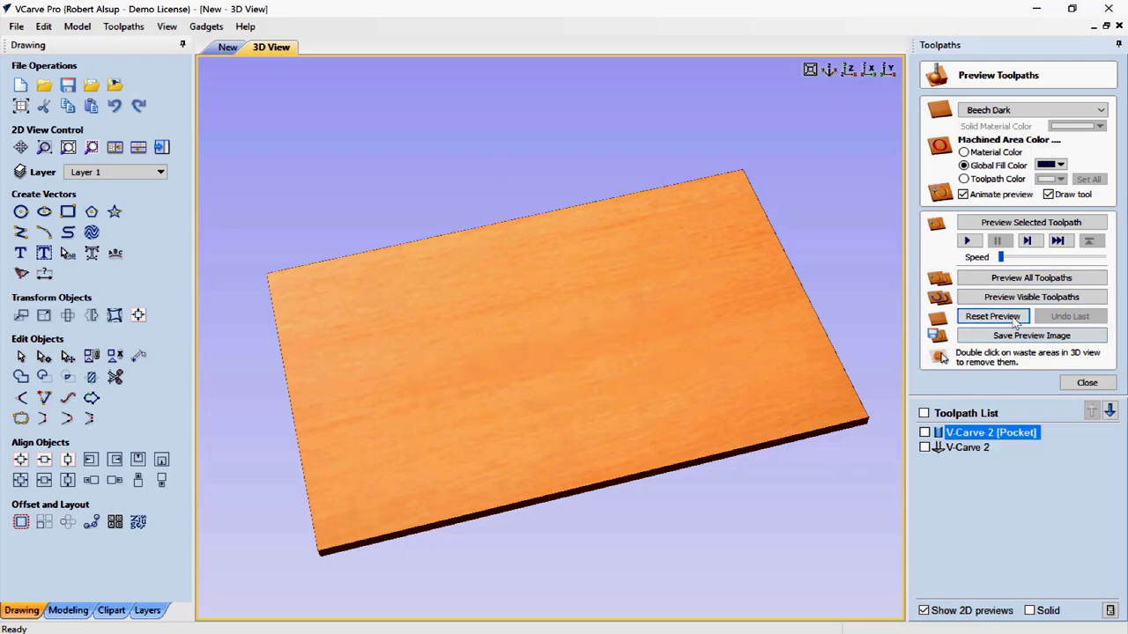
click(996, 223)
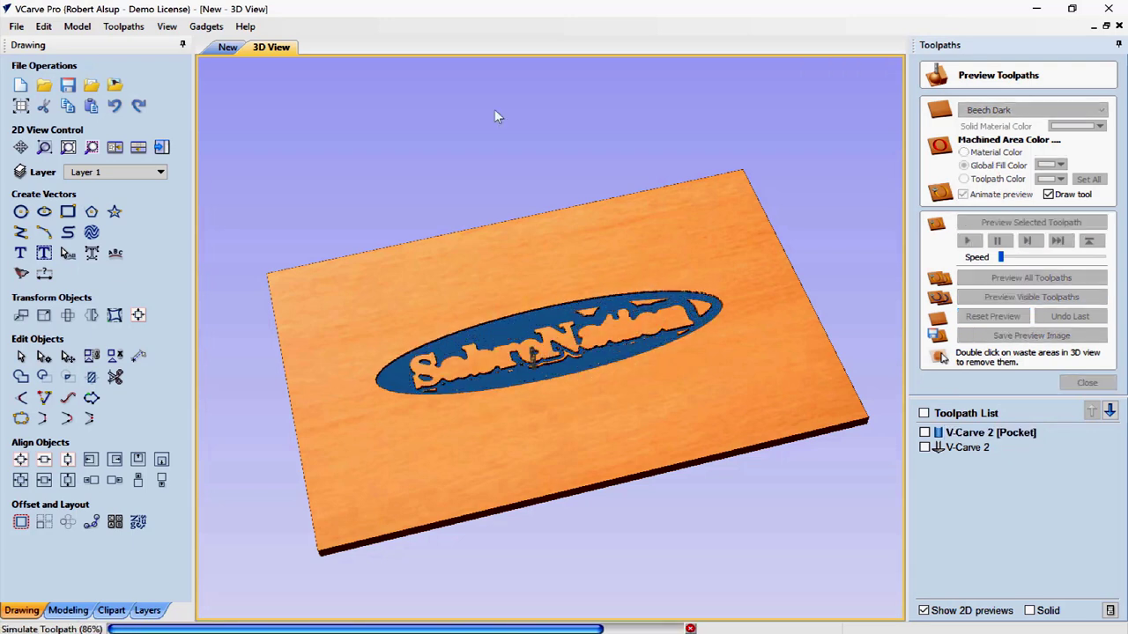
scroll(530, 356, up, 5)
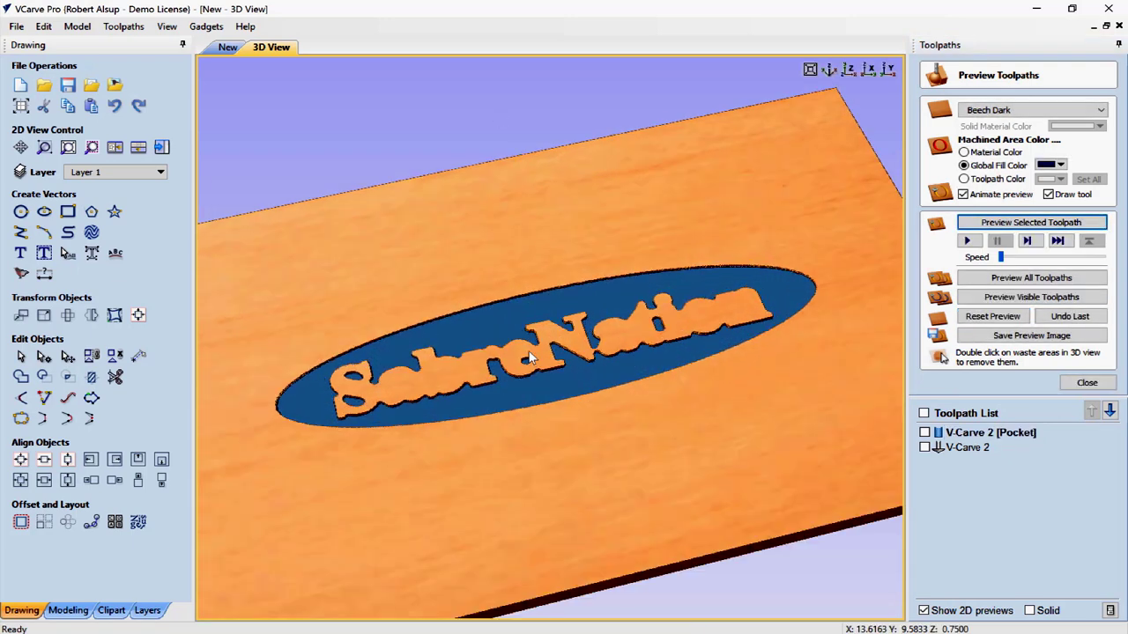
scroll(531, 357, down, 2)
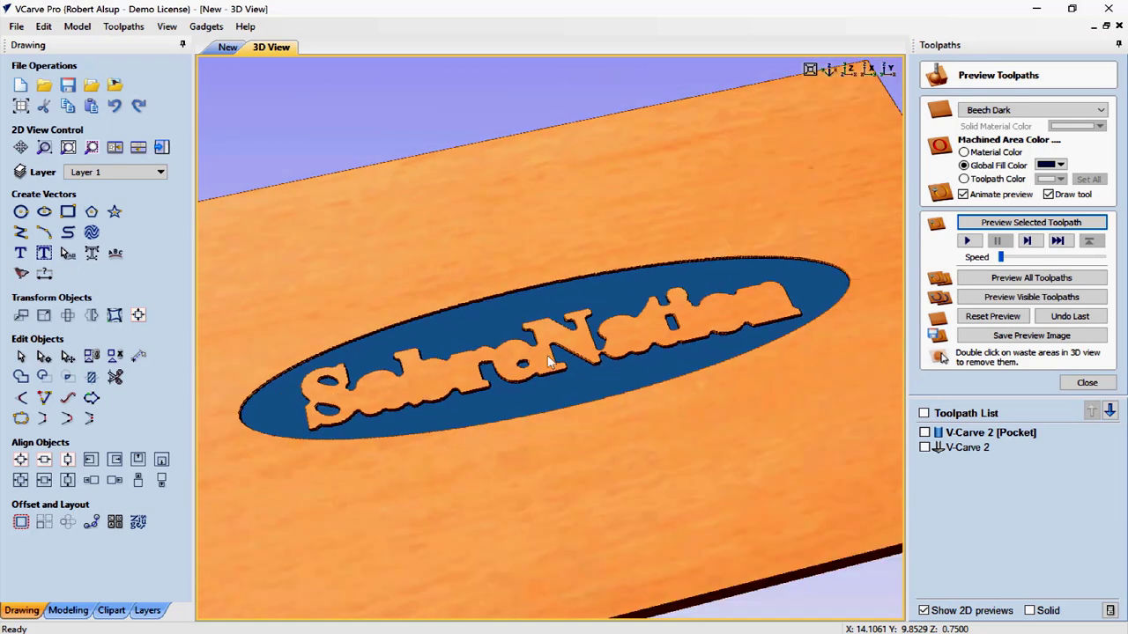
Simulate the V-Carve 2 finishing toolpath over the cleared pocket and close the preview
click(962, 449)
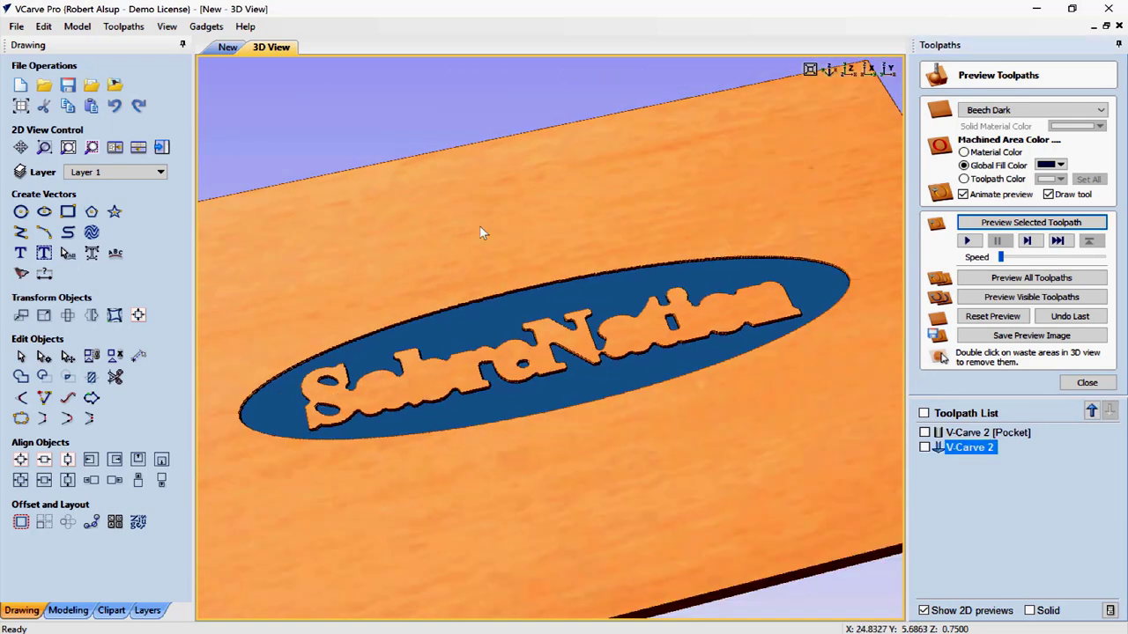
click(1013, 224)
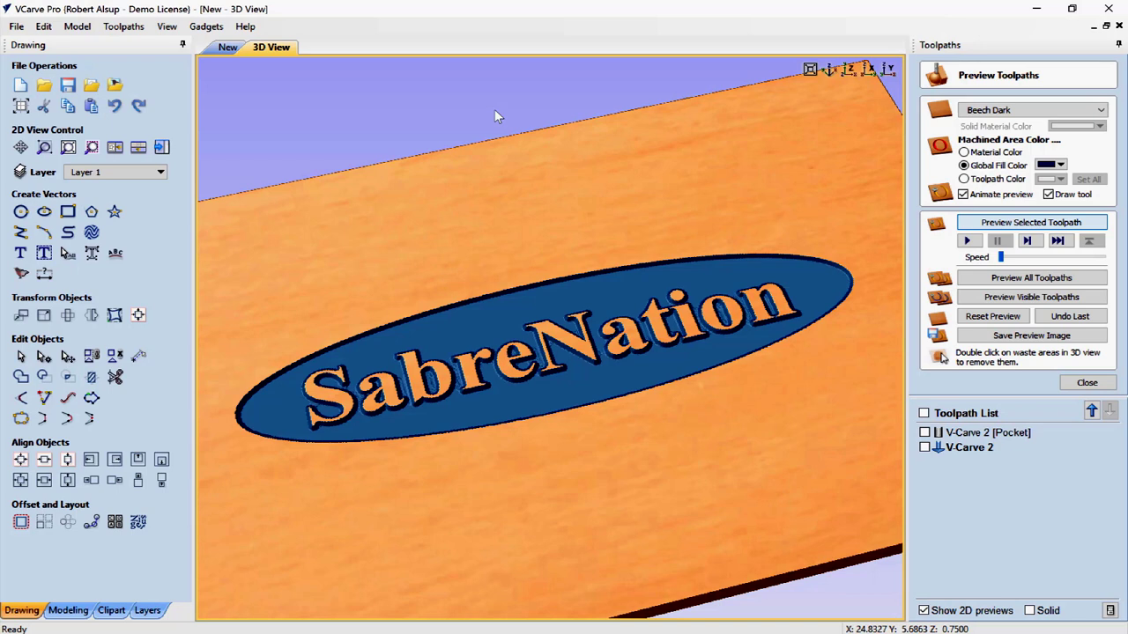
click(1086, 382)
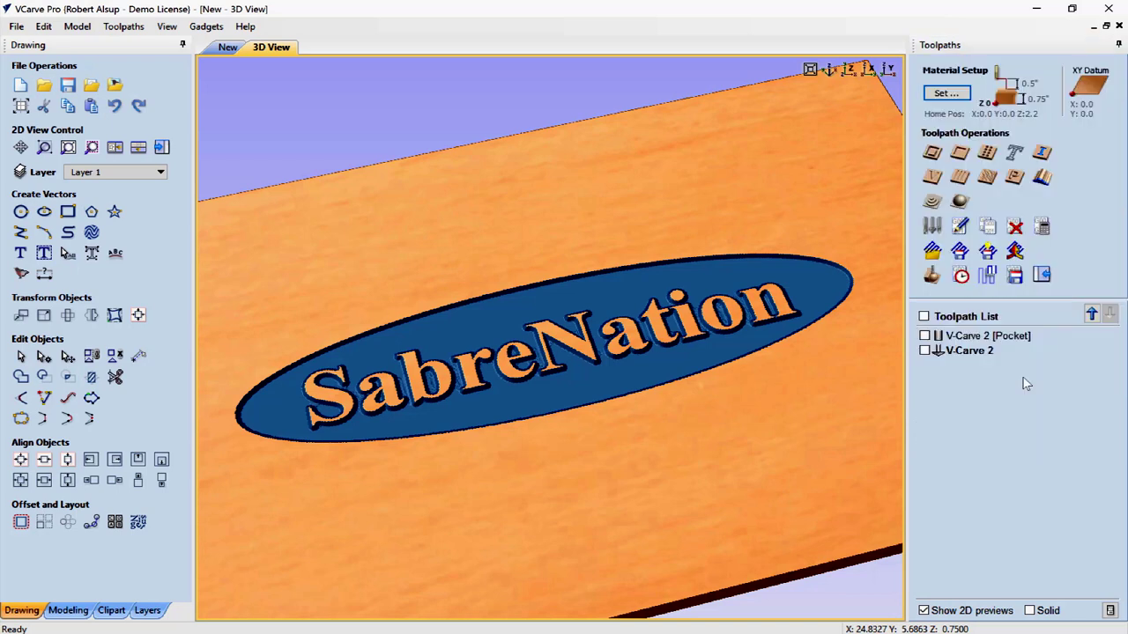
Reset the preview to blank material and recalculate the V-Carve 2 toolpath with a 0.1875 inch flat depth
click(933, 276)
click(987, 318)
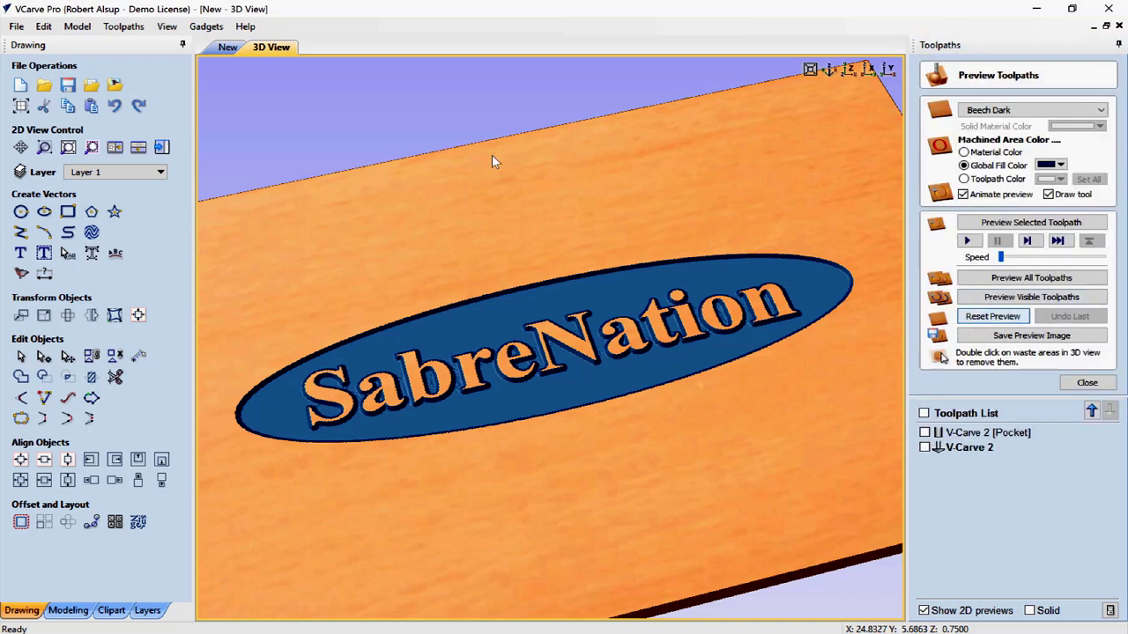
click(1086, 383)
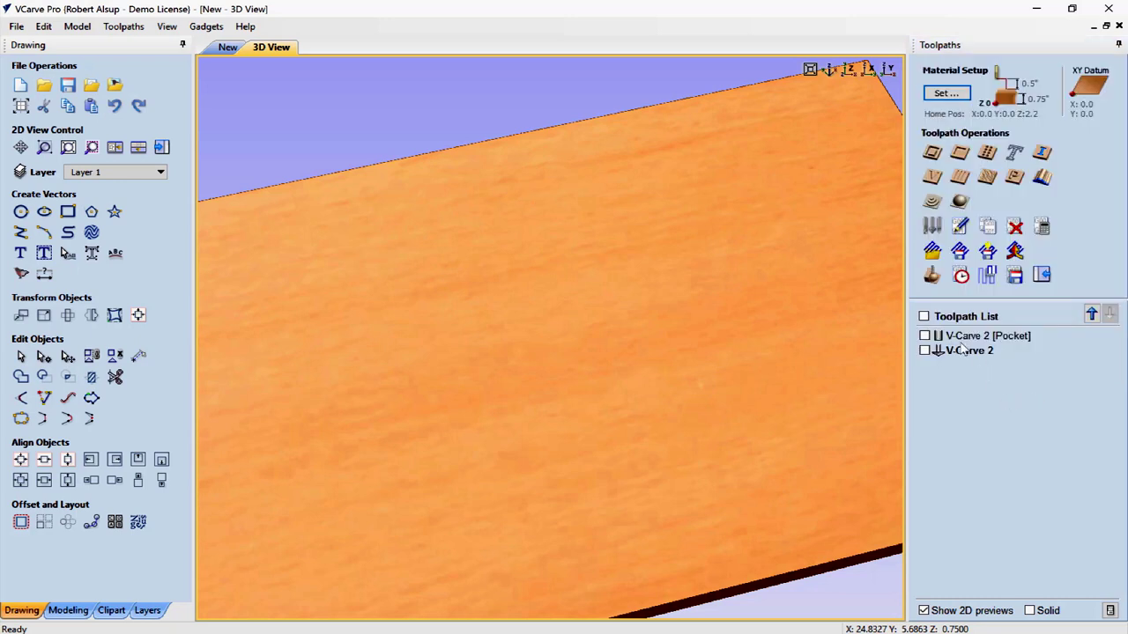
double_click(964, 350)
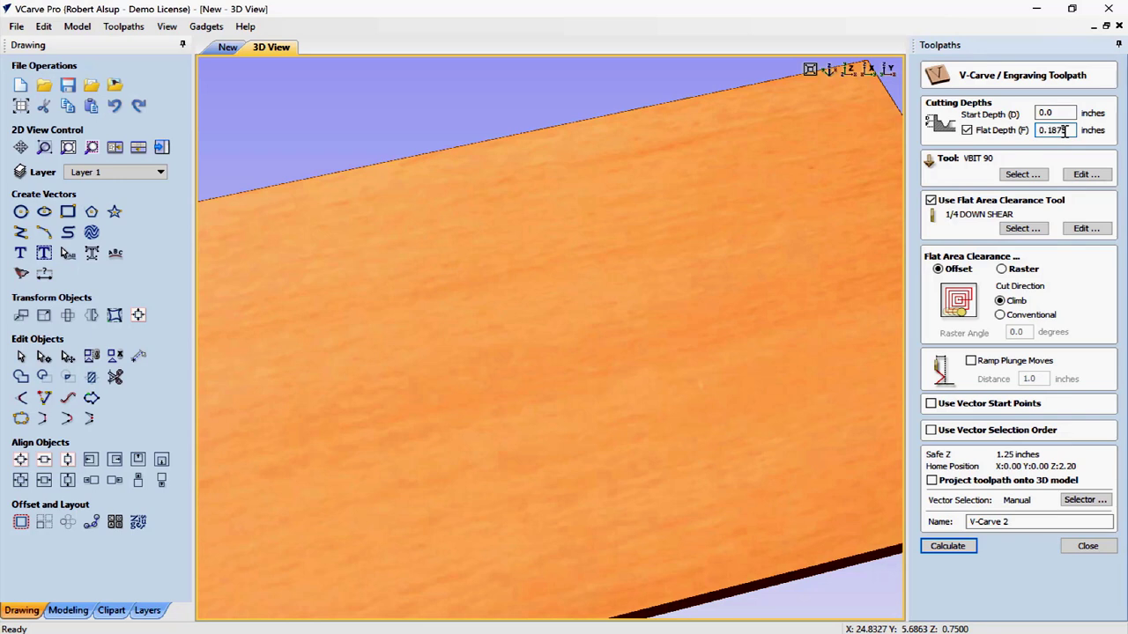
click(947, 546)
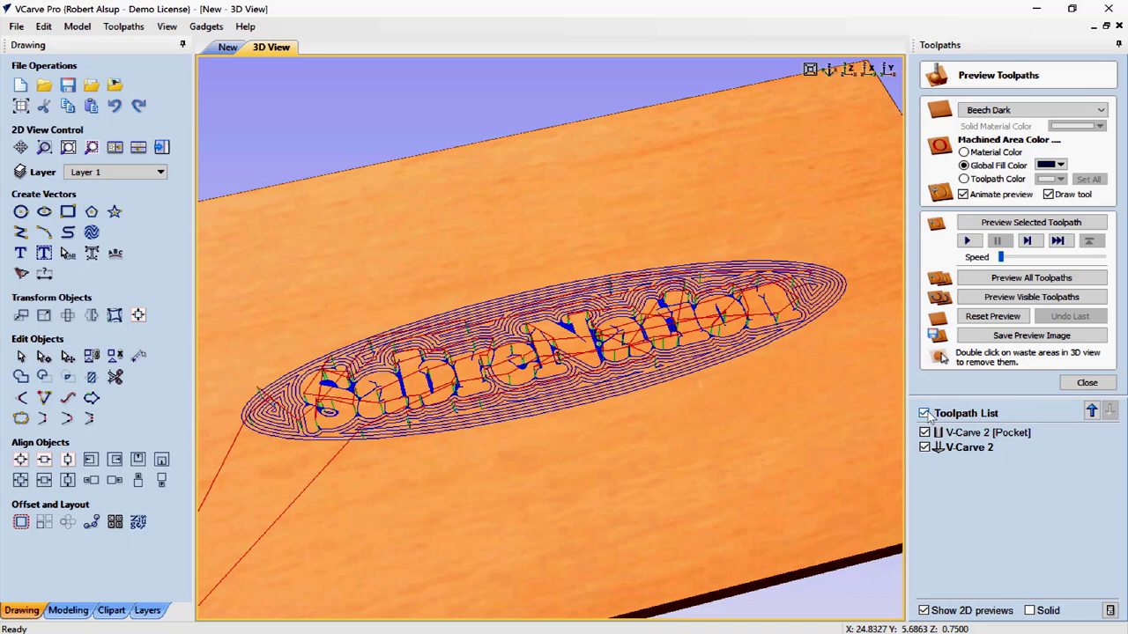
Hide all toolpaths and simulate the deeper pocket toolpath followed by the V-Carve 2 toolpath
click(924, 414)
click(987, 433)
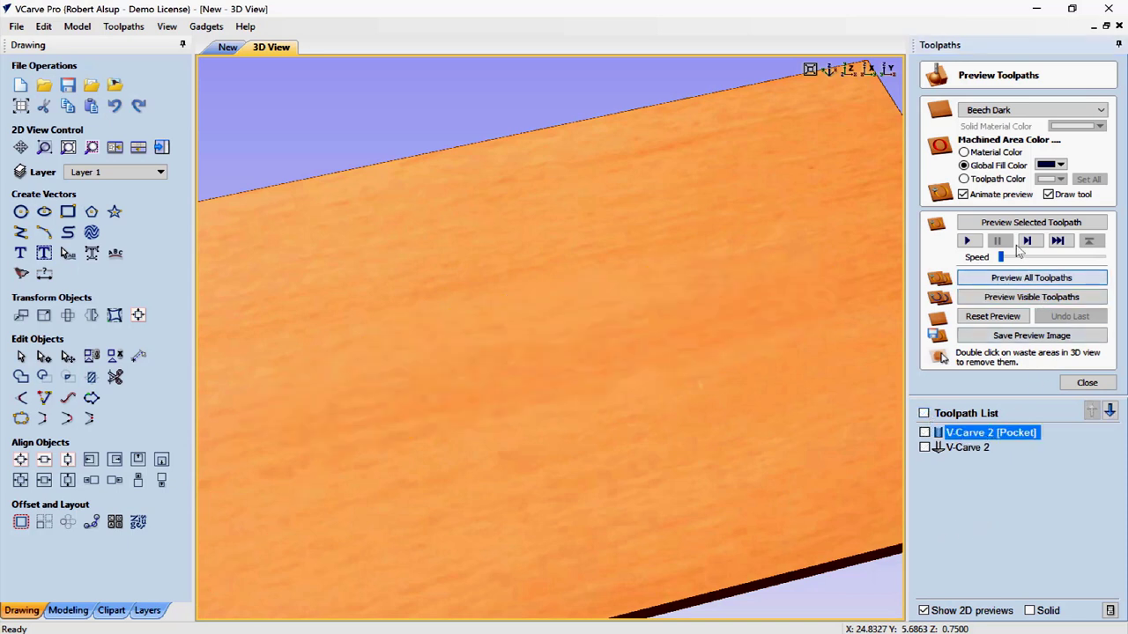
click(1018, 223)
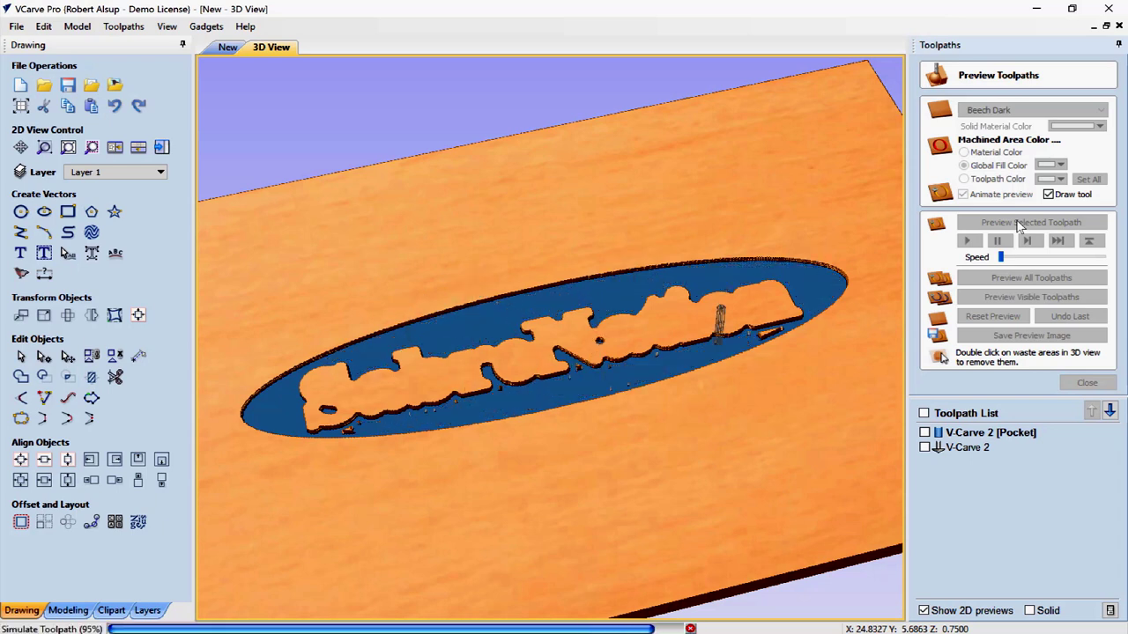
click(961, 449)
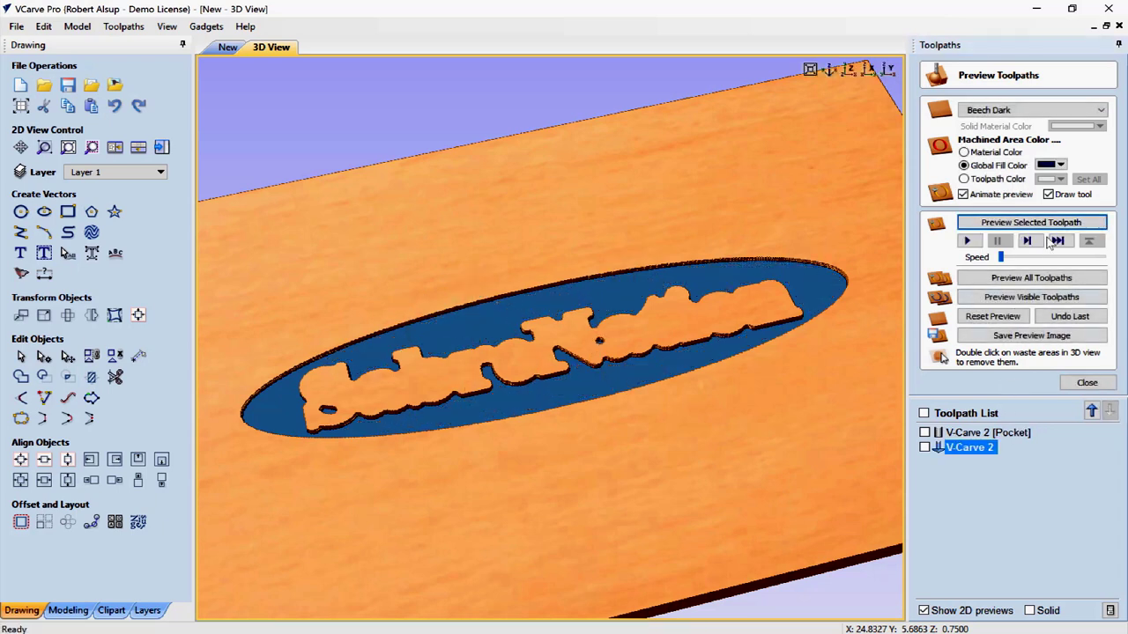
click(1020, 222)
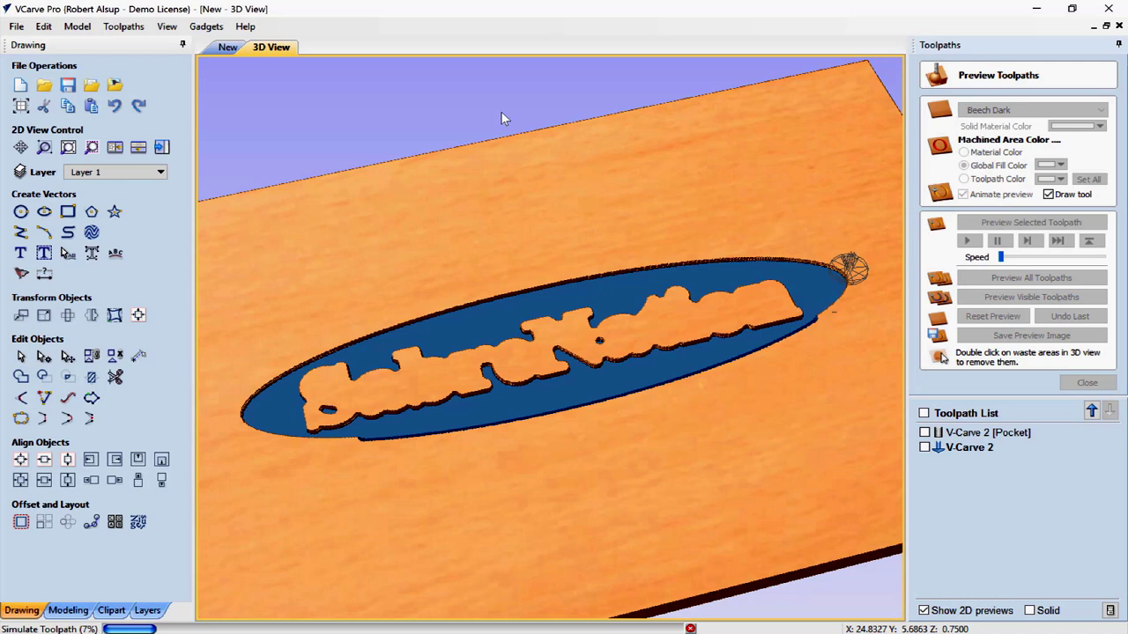
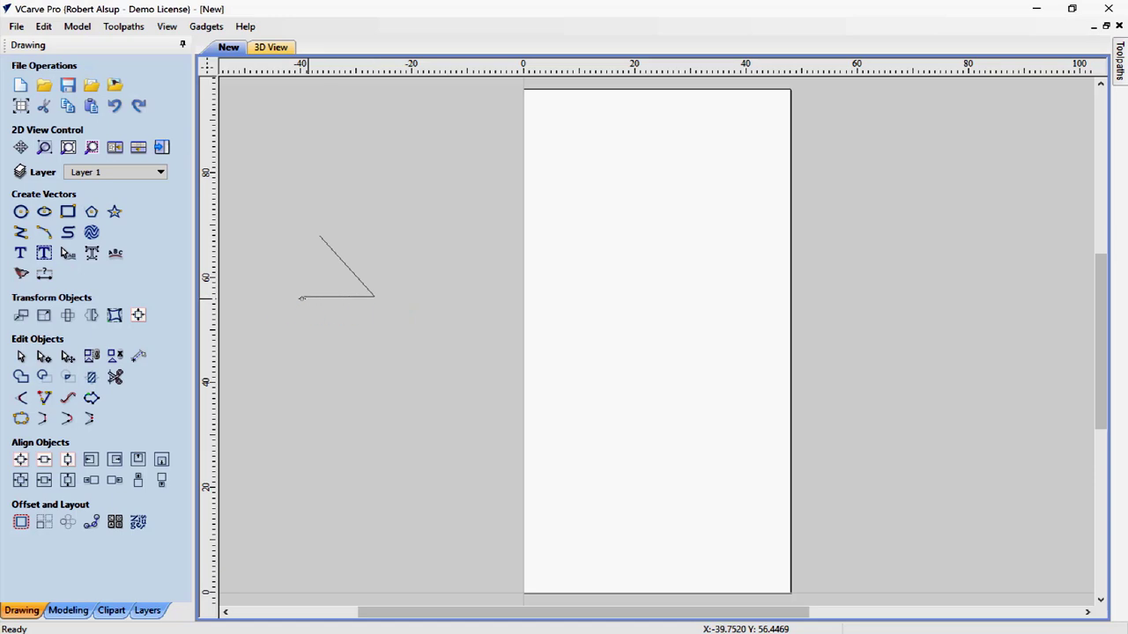
Close the freehand rounded curve beside the sheet and draw an ellipse about 15.5 inches wide and 5.9 inches high below it
click(323, 233)
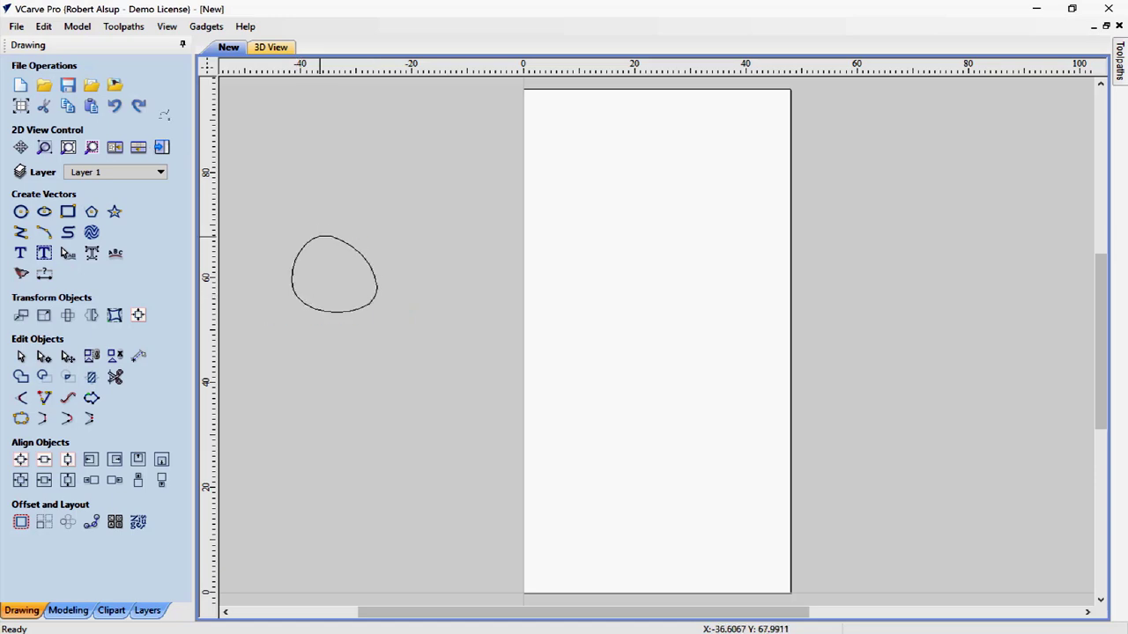
click(44, 211)
drag(361, 381, 359, 384)
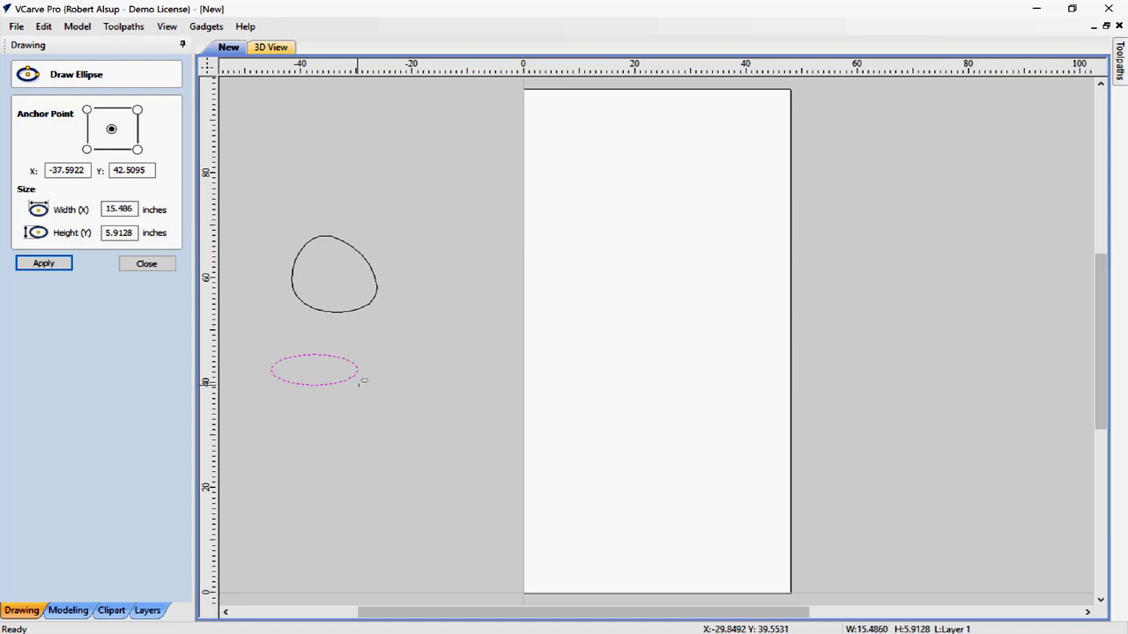
click(64, 269)
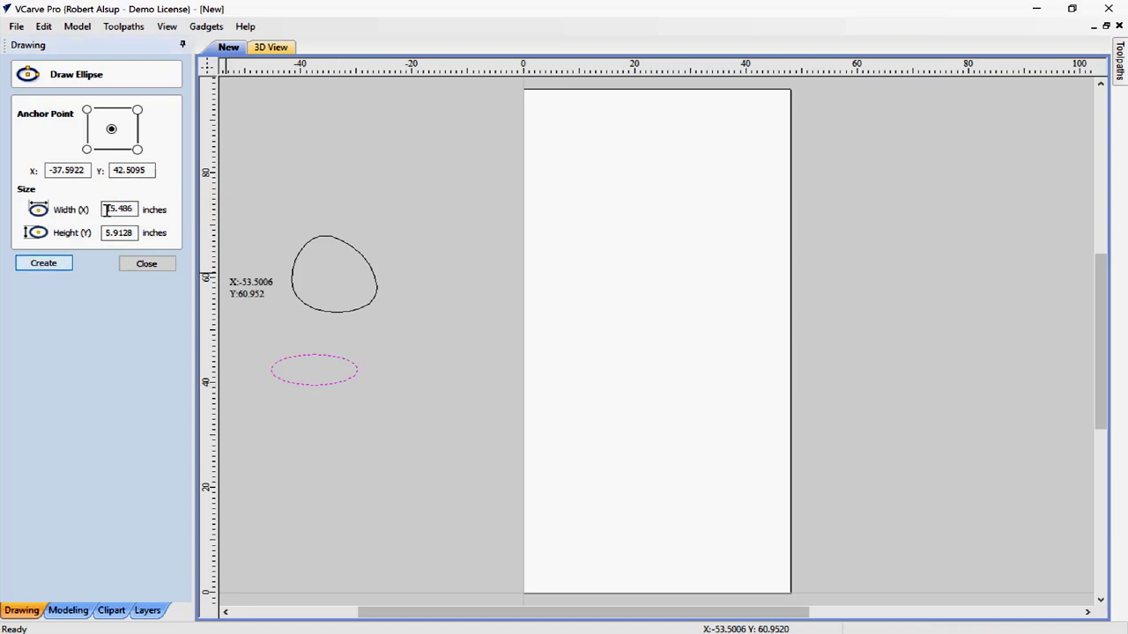
click(146, 263)
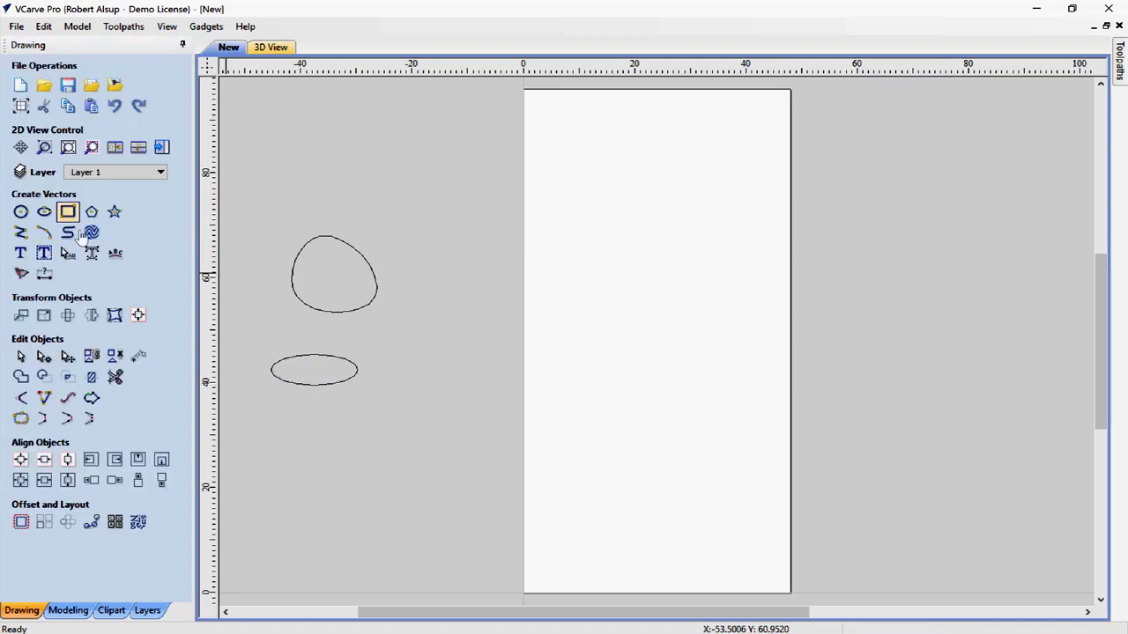
Draw a closed, smoothly curved boomerang shape about 22.8 by 19.5 inches above the rounded shape
click(403, 119)
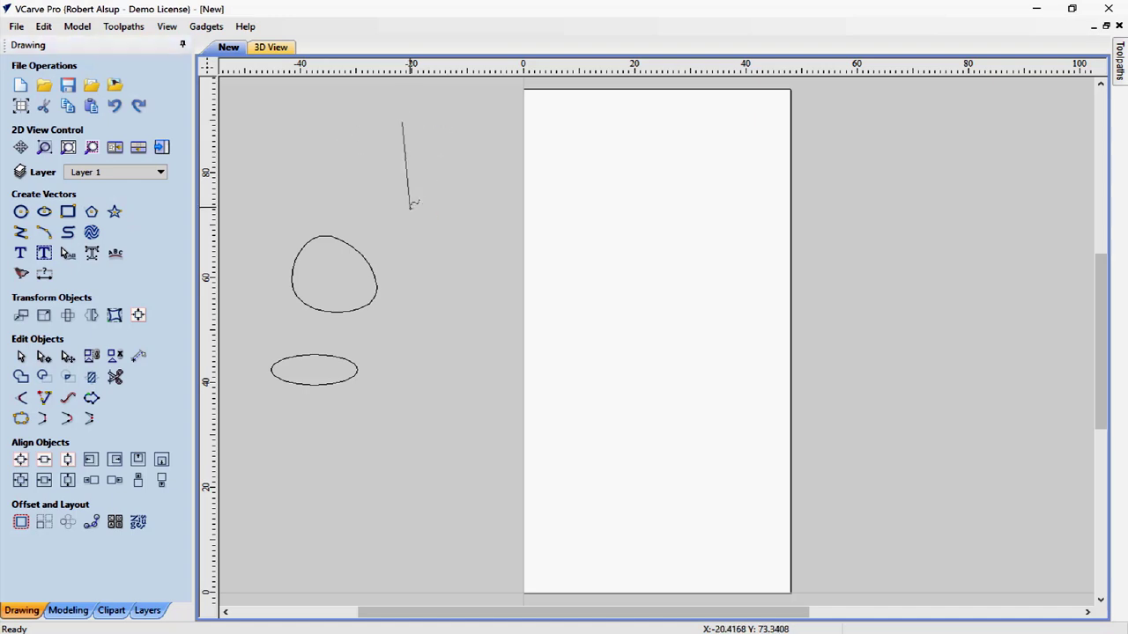
click(408, 207)
click(302, 190)
click(379, 176)
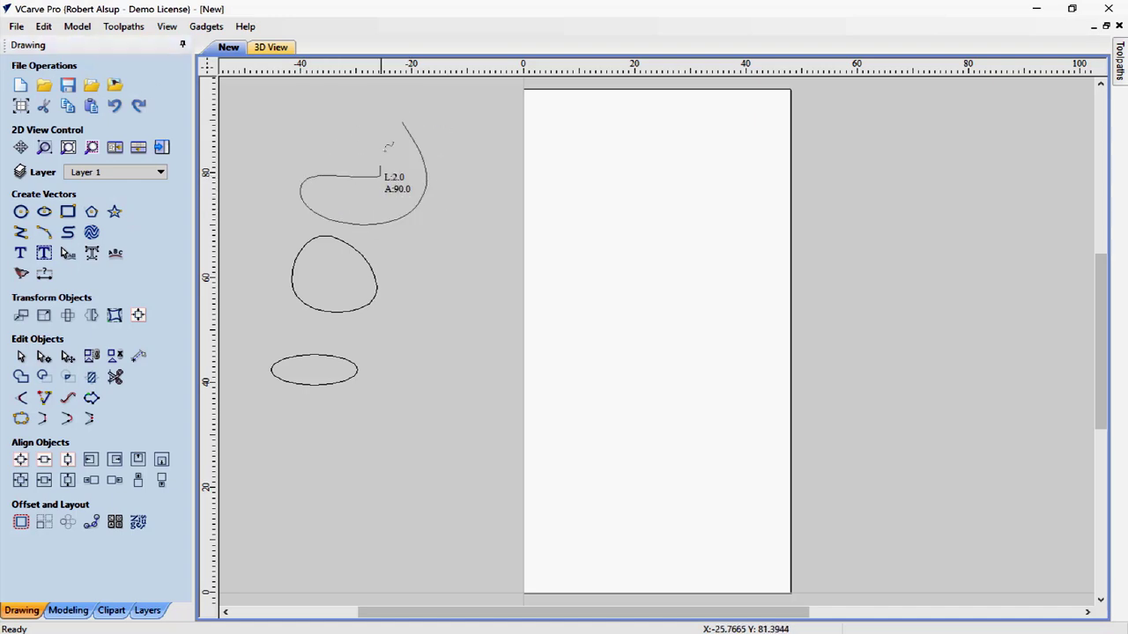
click(407, 119)
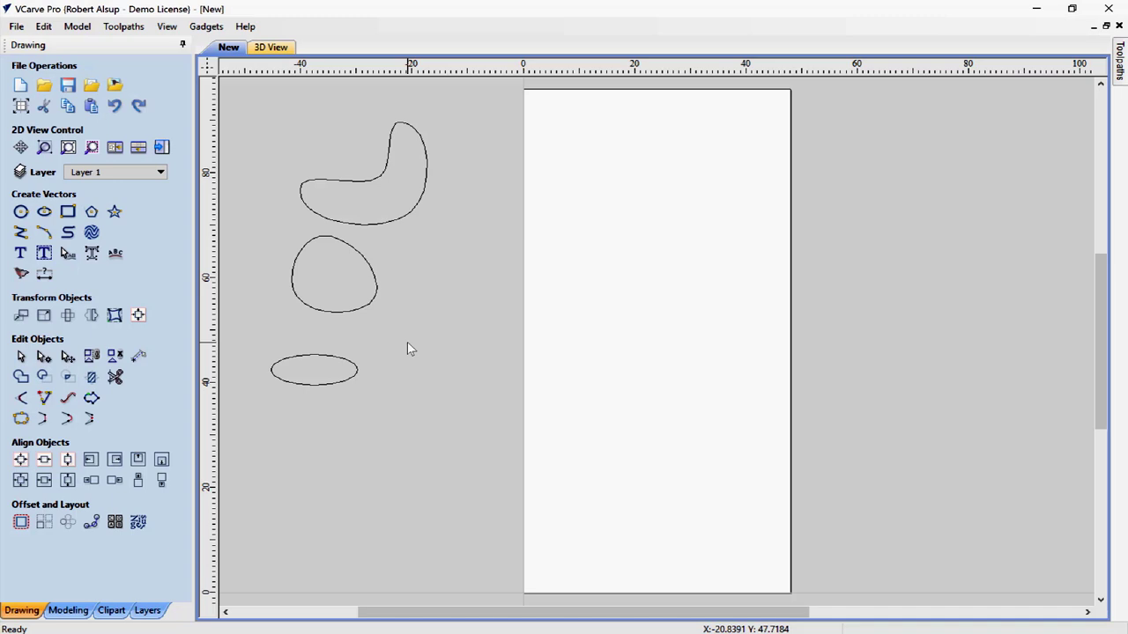
Start nesting the parts and assign 6 copies to the boomerang shape
click(137, 521)
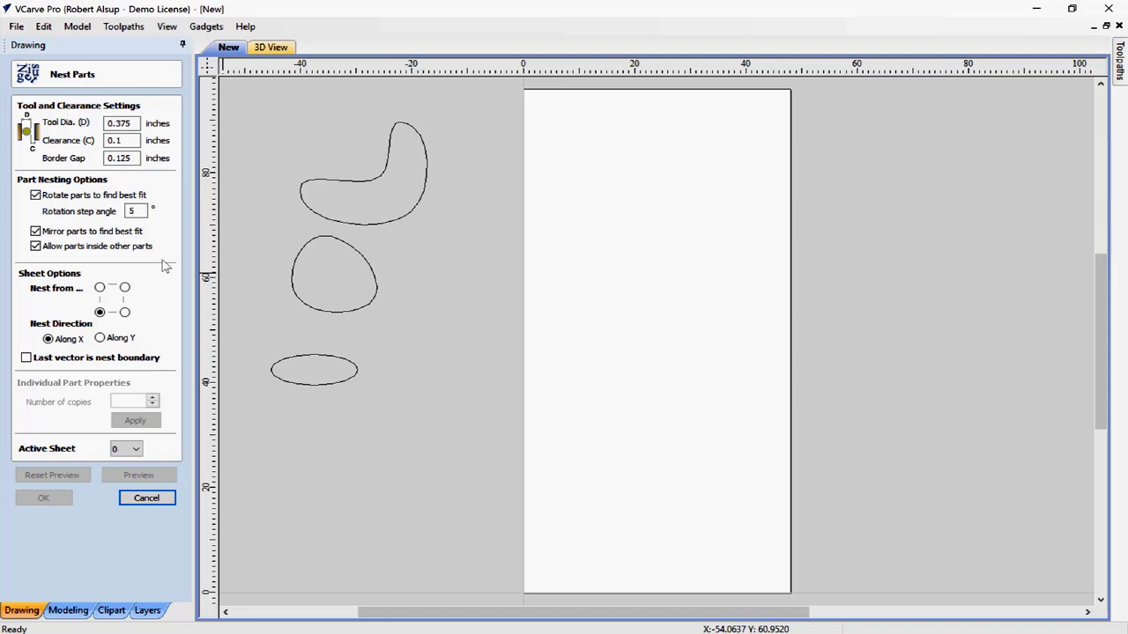
click(390, 223)
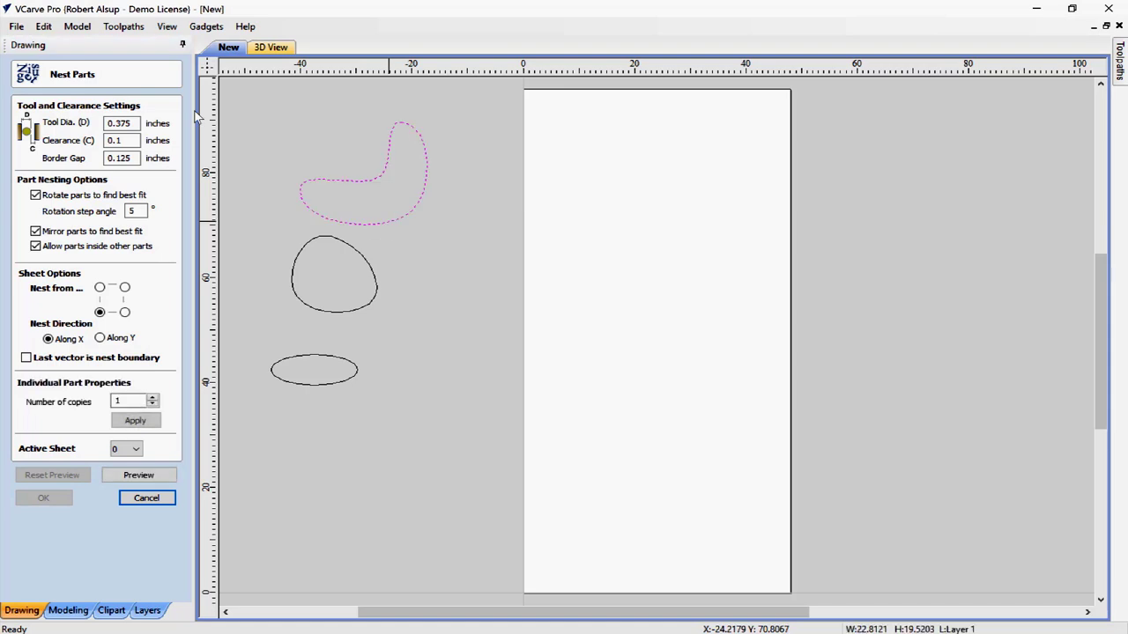
double_click(141, 401)
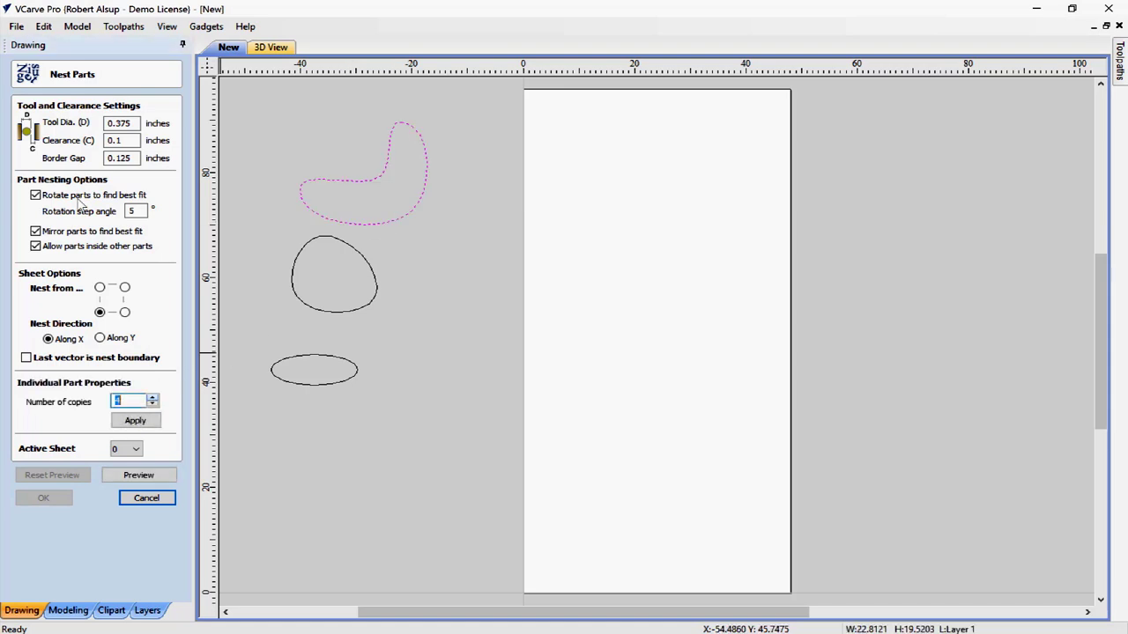
text(6)
click(135, 420)
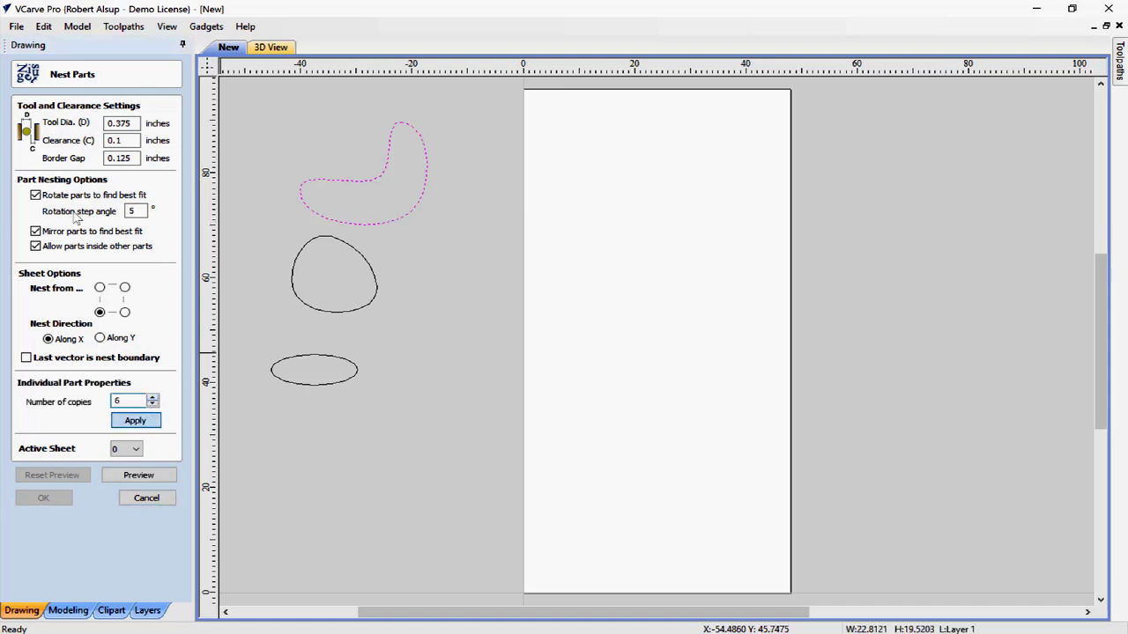
Set the number of nesting copies to 12 for the rounded shape and 6 for the ellipse
click(334, 315)
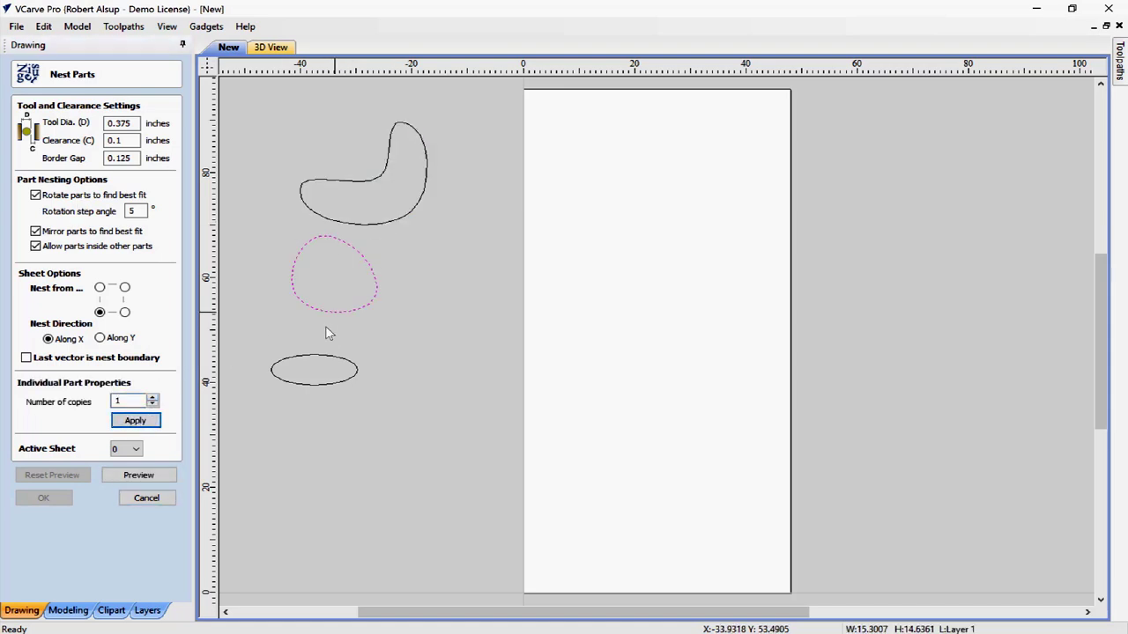
click(153, 398)
click(153, 404)
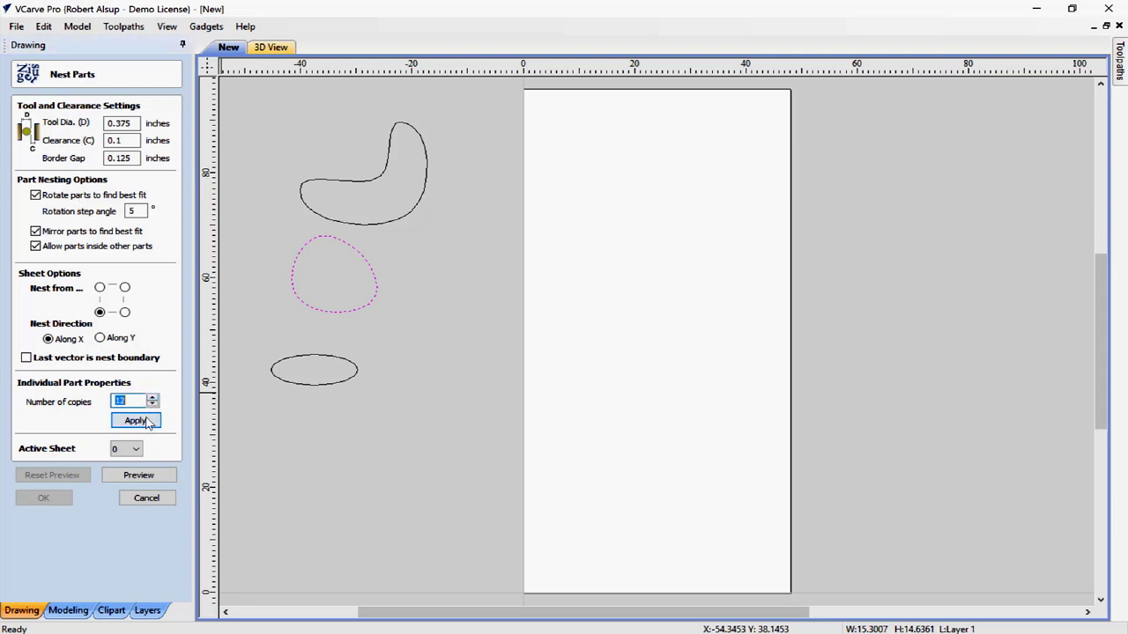
click(304, 385)
click(154, 403)
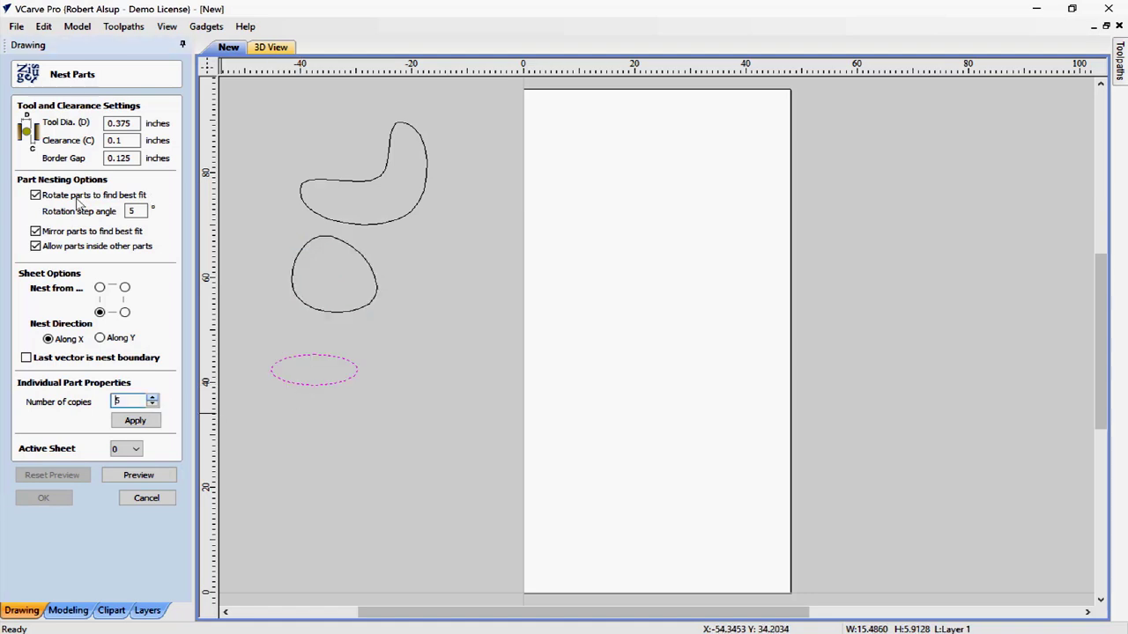
text(6)
key(Return)
Select all three shapes, preview their nesting, and inspect the layout across the sheets
drag(252, 96, 453, 460)
click(137, 476)
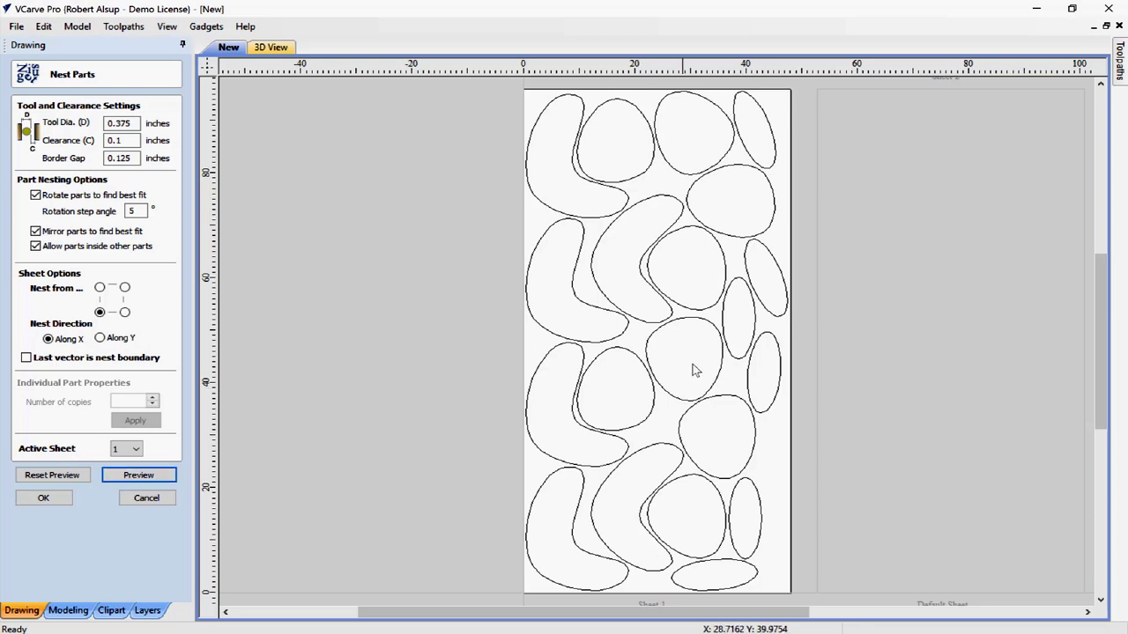
scroll(686, 342, up, 3)
scroll(688, 343, down, 6)
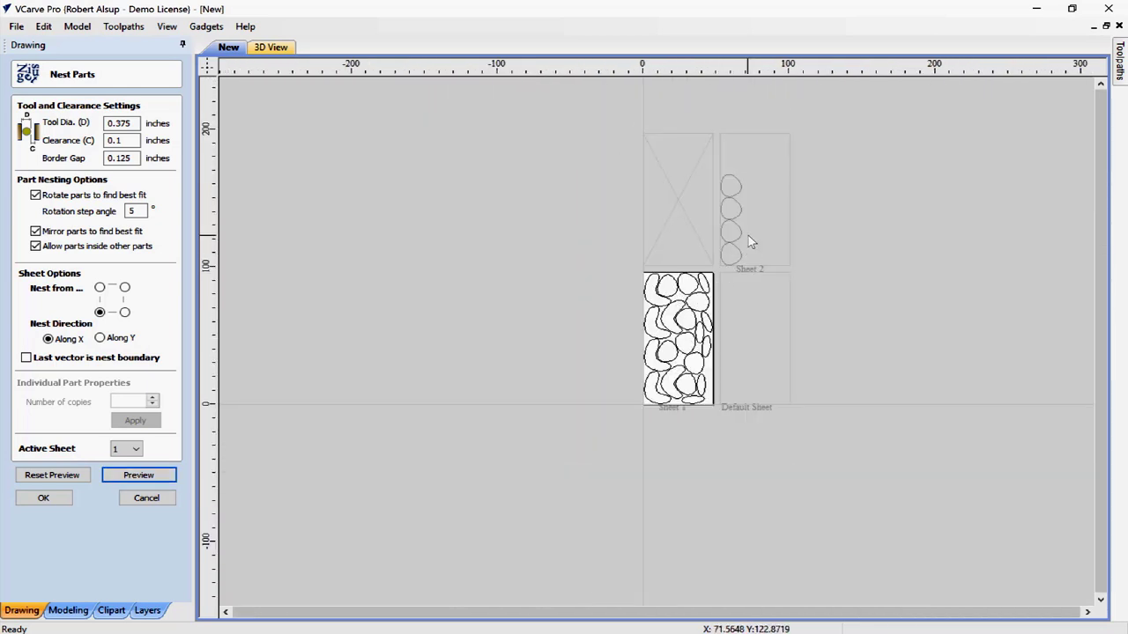
scroll(692, 282, up, 4)
scroll(695, 313, up, 2)
scroll(684, 313, down, 5)
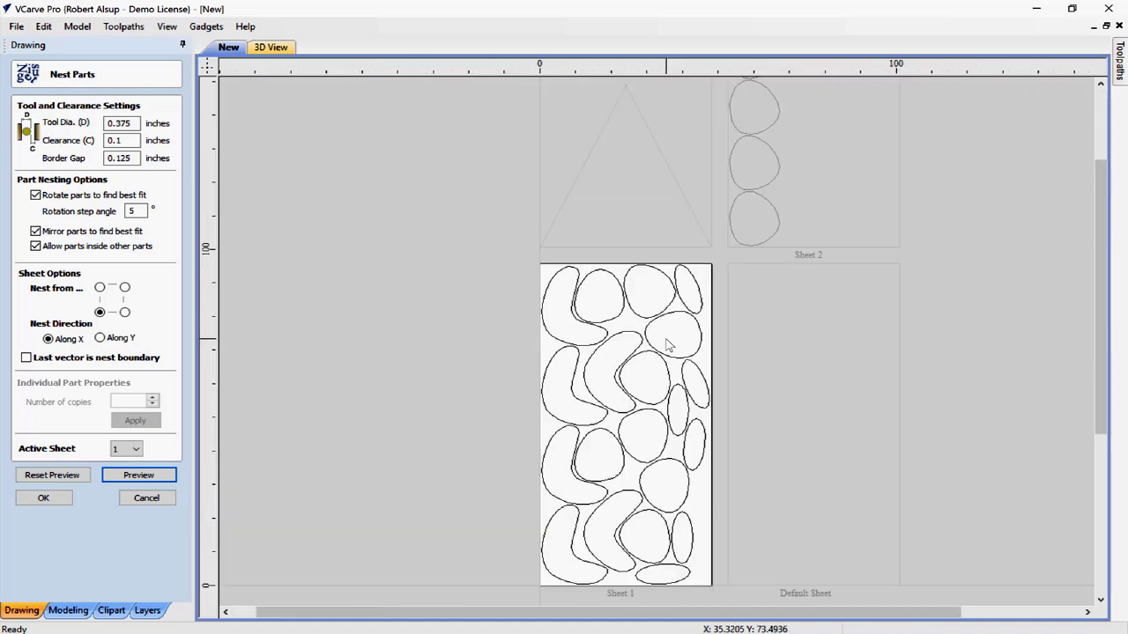
Inspect the nested layout on Sheet 1 and accept the nesting
scroll(668, 346, up, 2)
scroll(668, 345, up, 2)
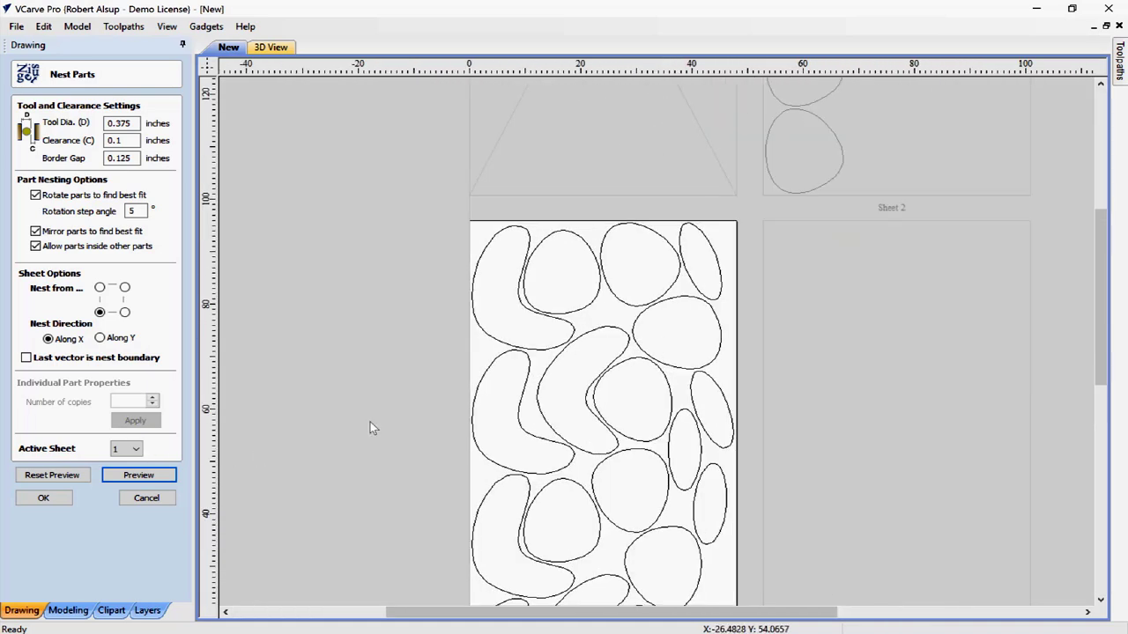
middle_drag(517, 433, 467, 325)
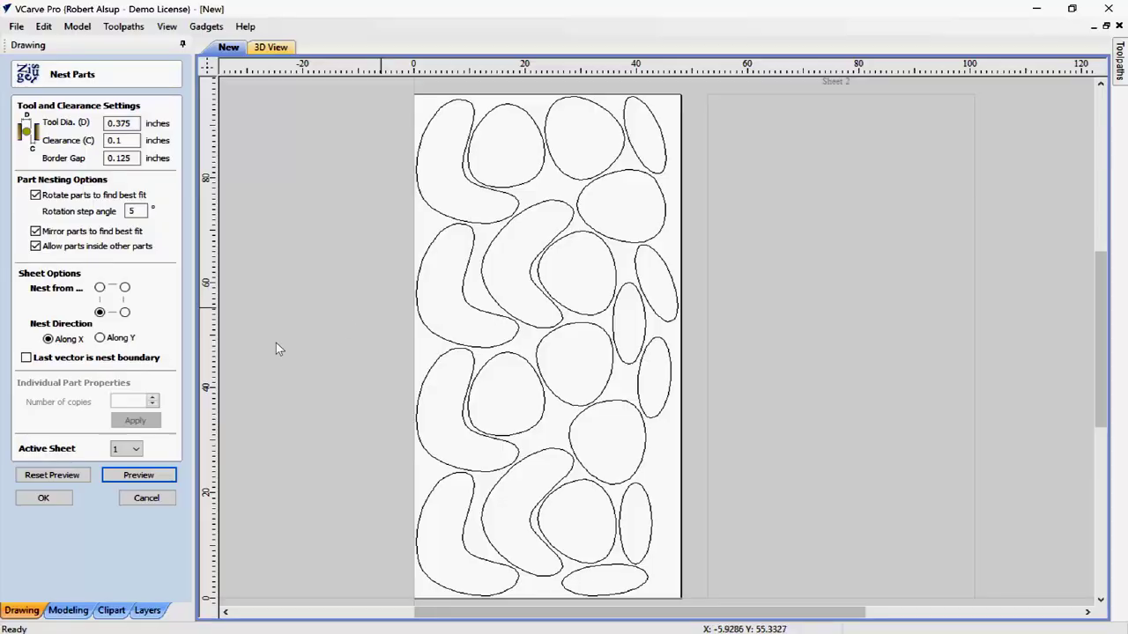
click(43, 498)
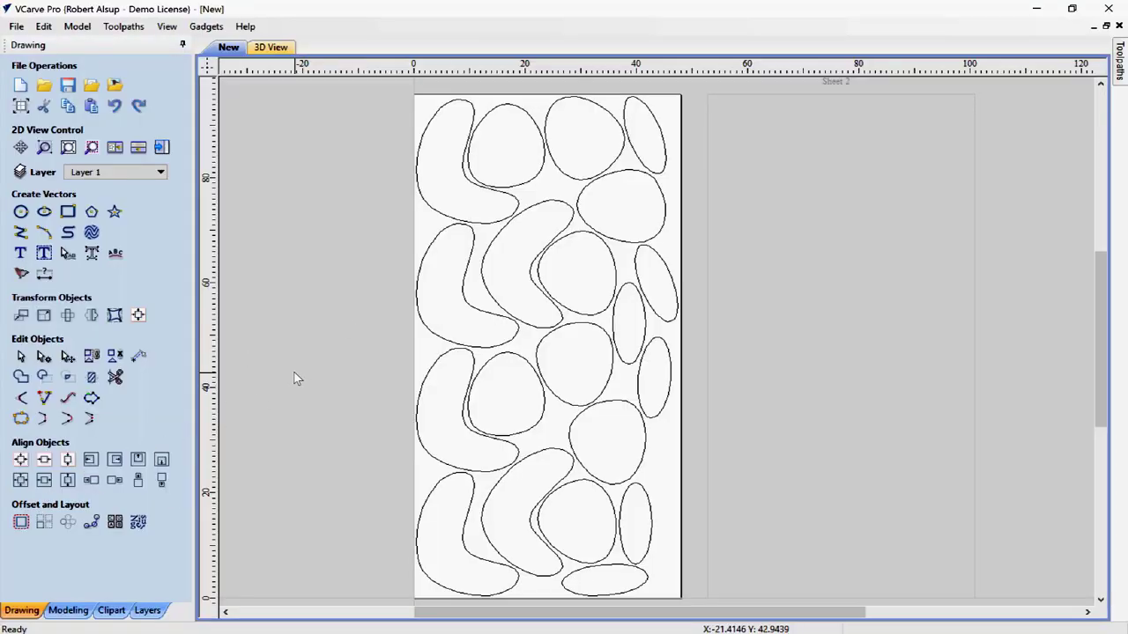
Calculate an outside profile toolpath for all nested shapes on Sheet 1, cutting 0.76 inches deep with the 3/8 compression tool
scroll(297, 379, down, 1)
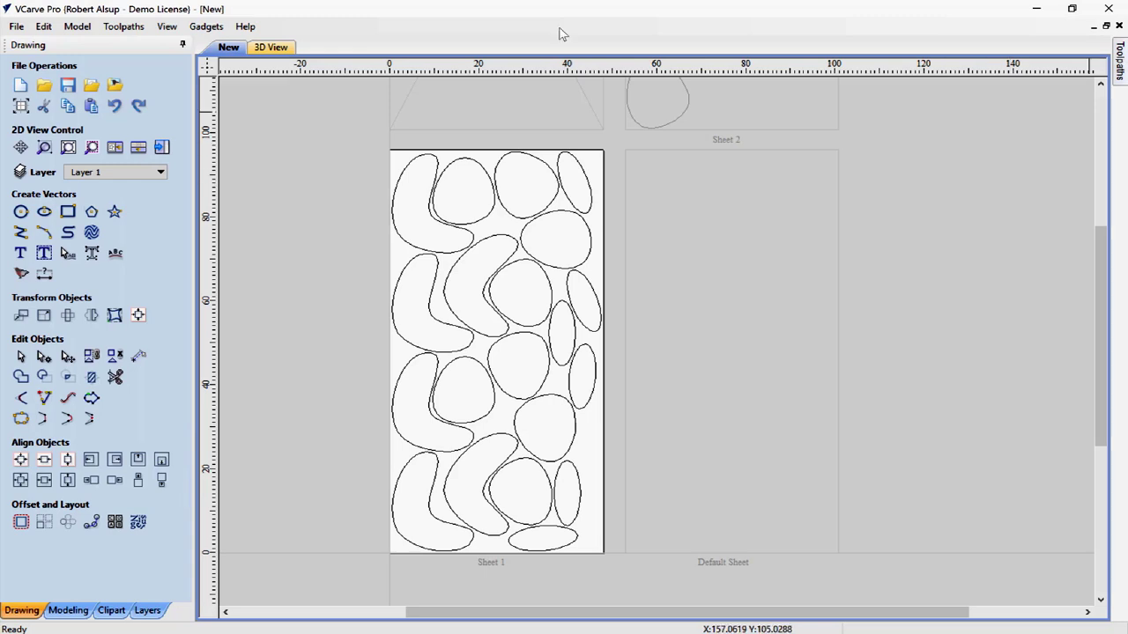
click(1118, 44)
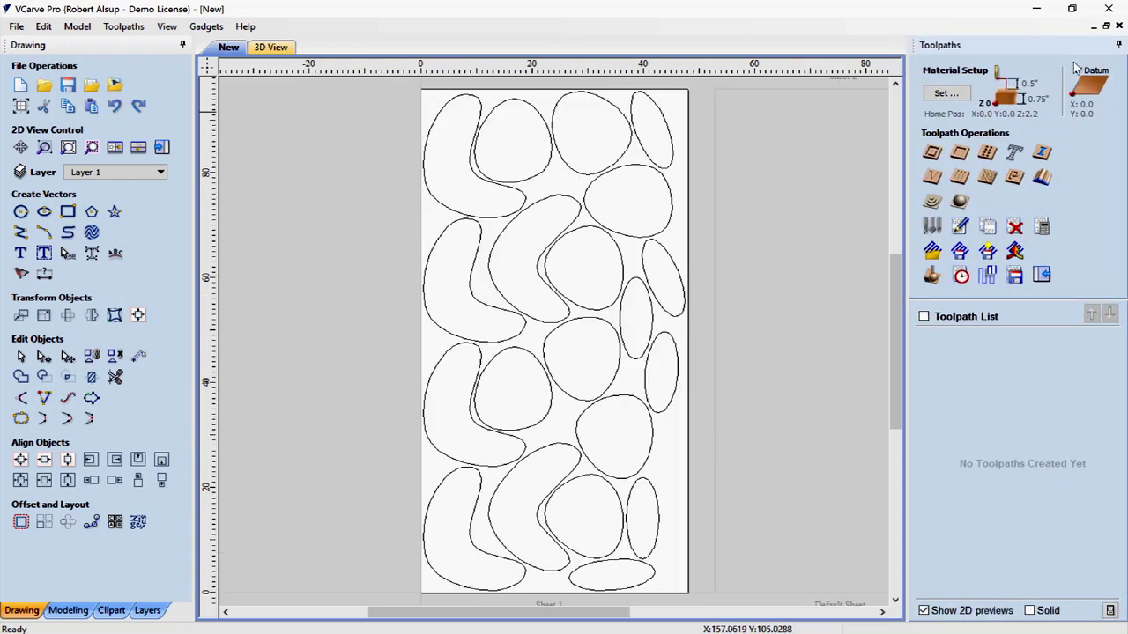
click(932, 152)
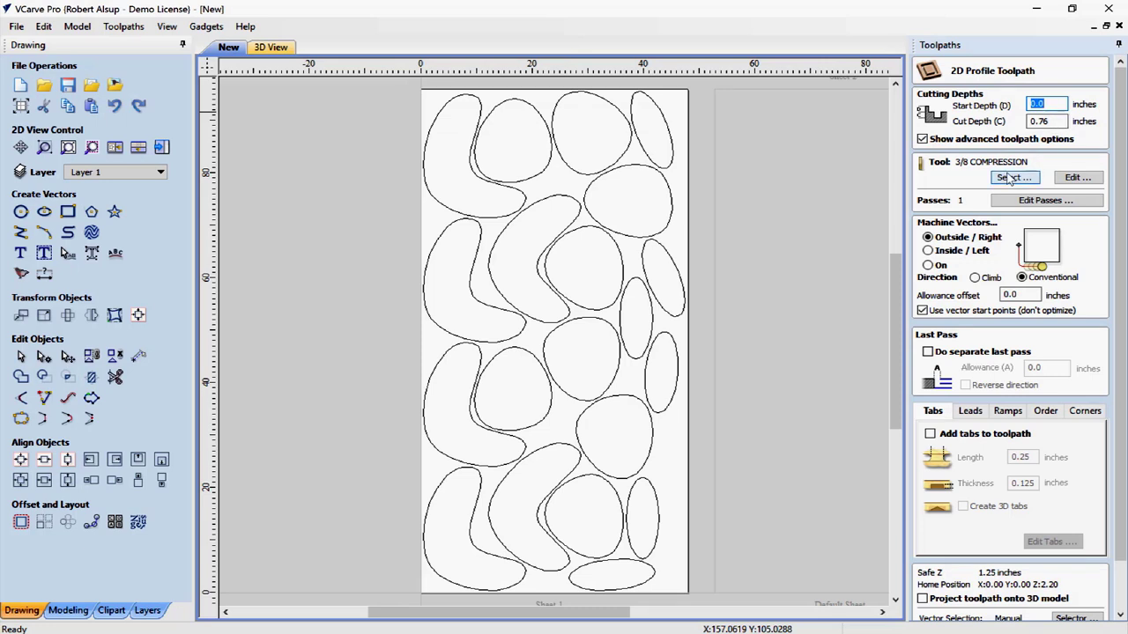
scroll(764, 236, down, 2)
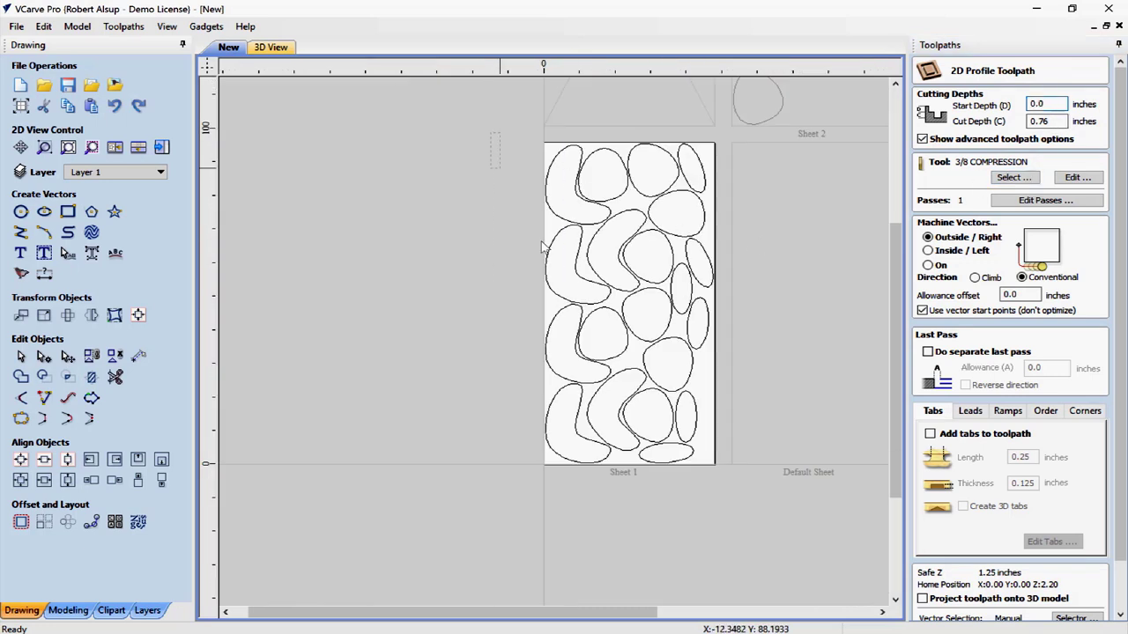
key(ctrl+a)
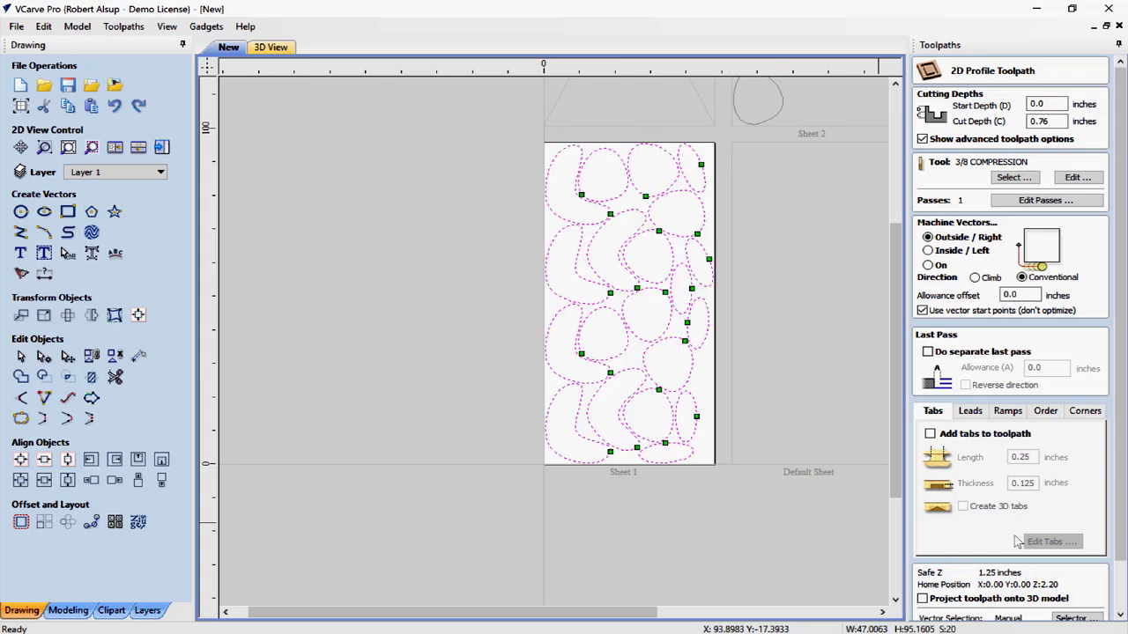
scroll(1018, 541, down, 2)
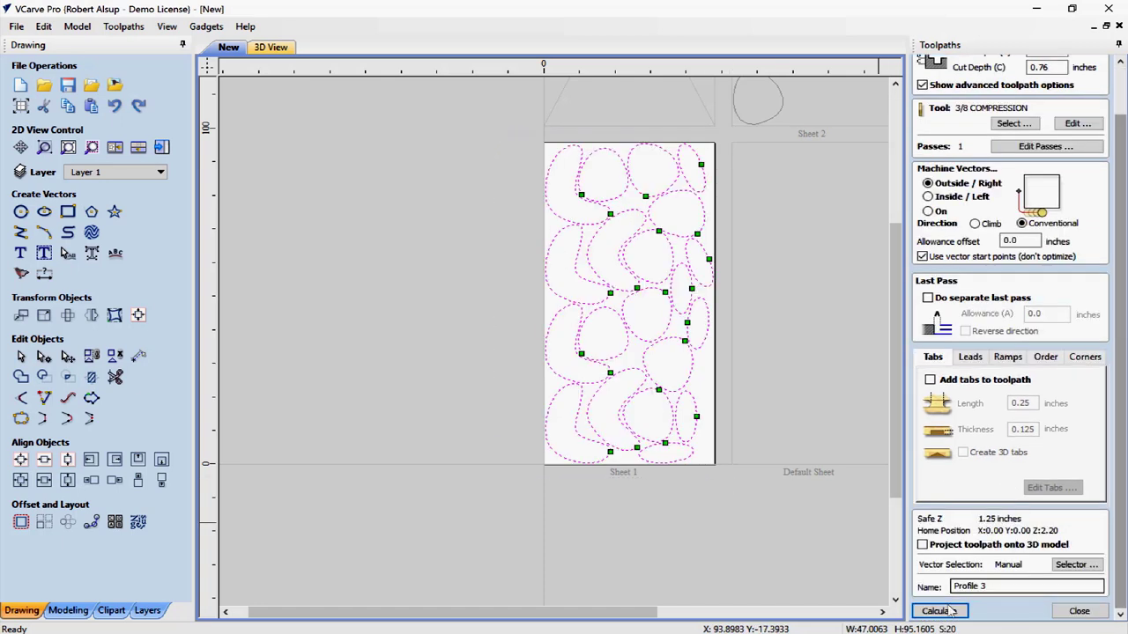
click(950, 611)
click(528, 409)
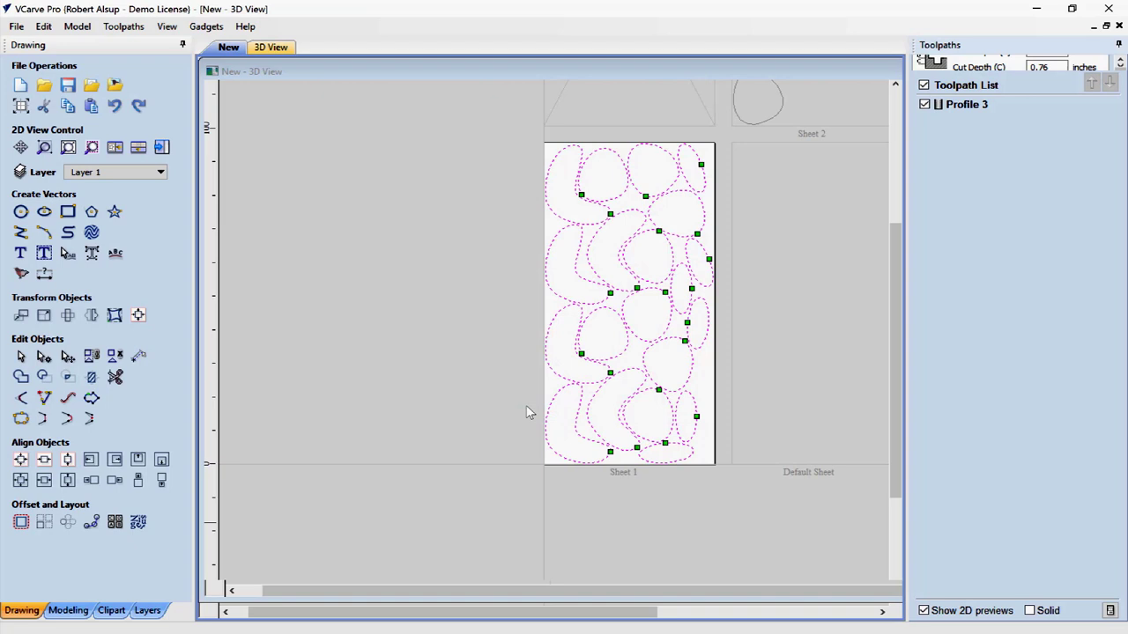
Simulate the profile toolpath in an isometric 3D view and remove the outer waste material around the parts
click(829, 70)
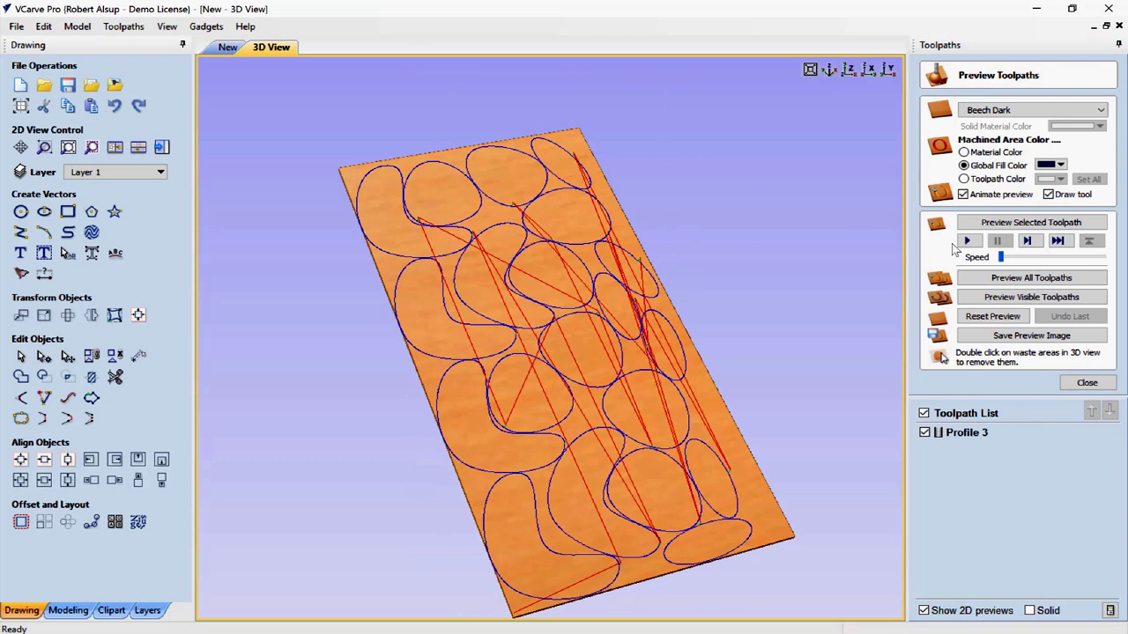
click(1001, 225)
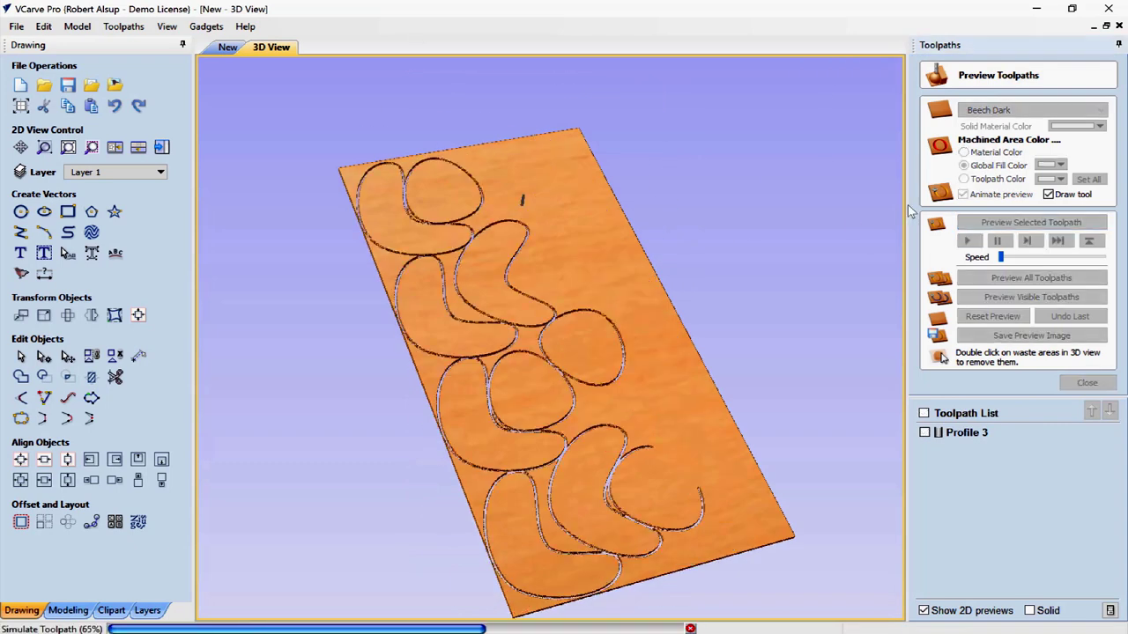
double_click(573, 149)
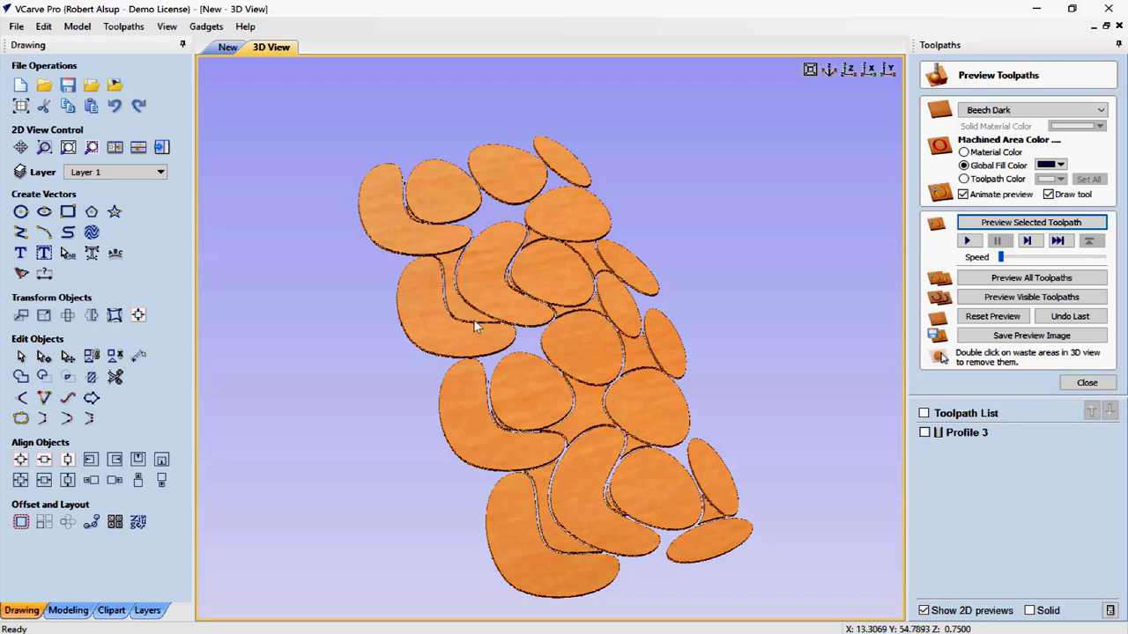
Remove the waste pieces between the boomerang, rounded and ellipse parts, and close the toolpath preview
double_click(472, 282)
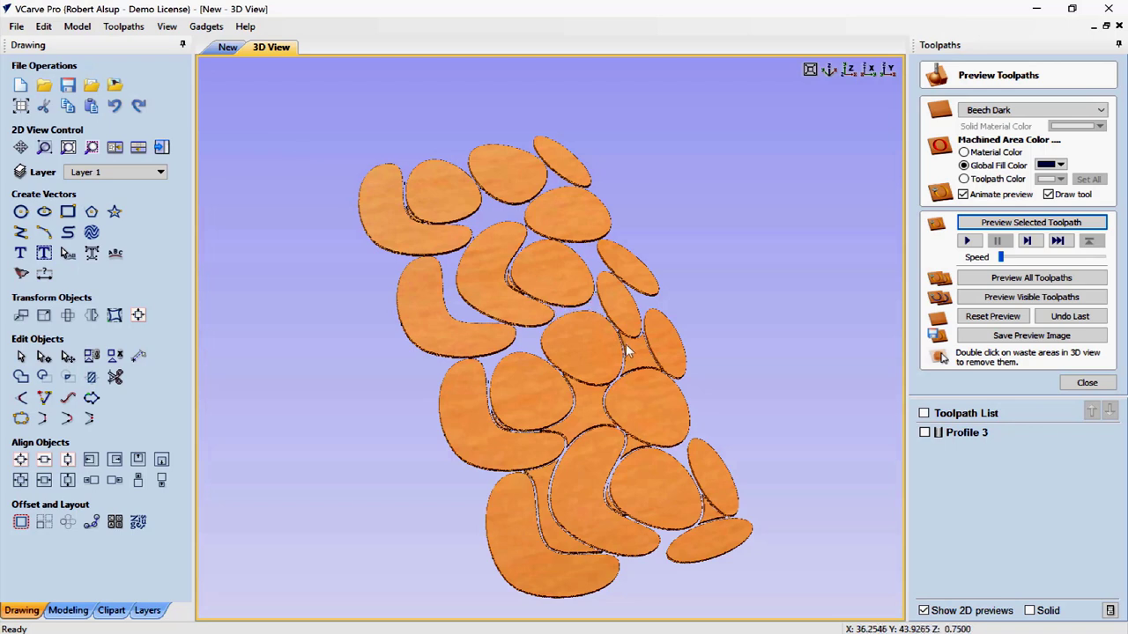
double_click(597, 415)
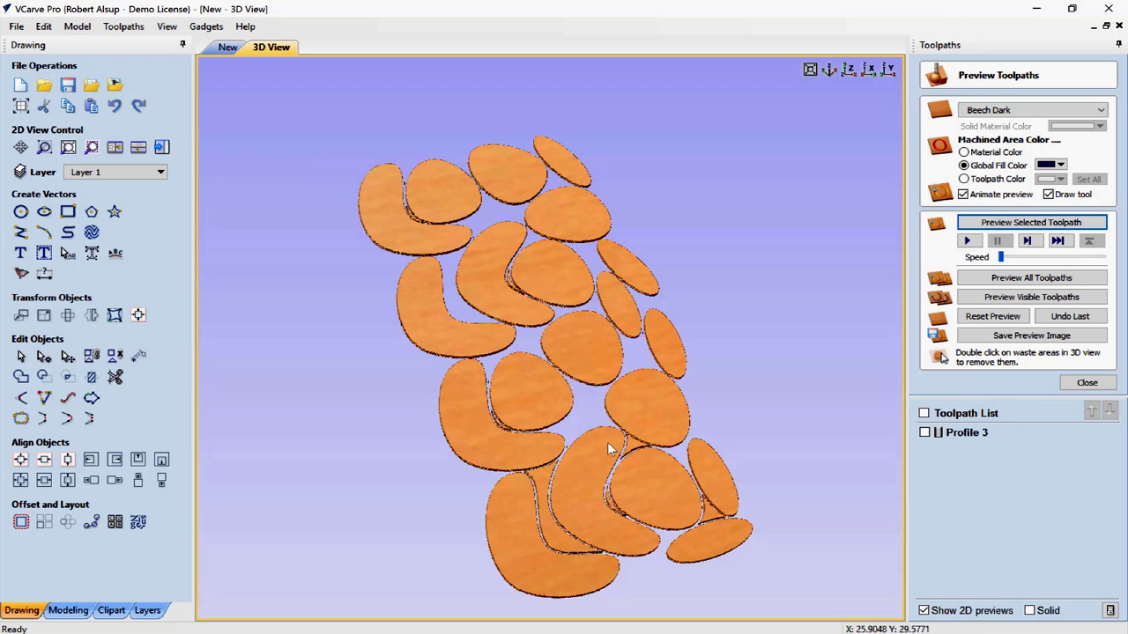
double_click(552, 521)
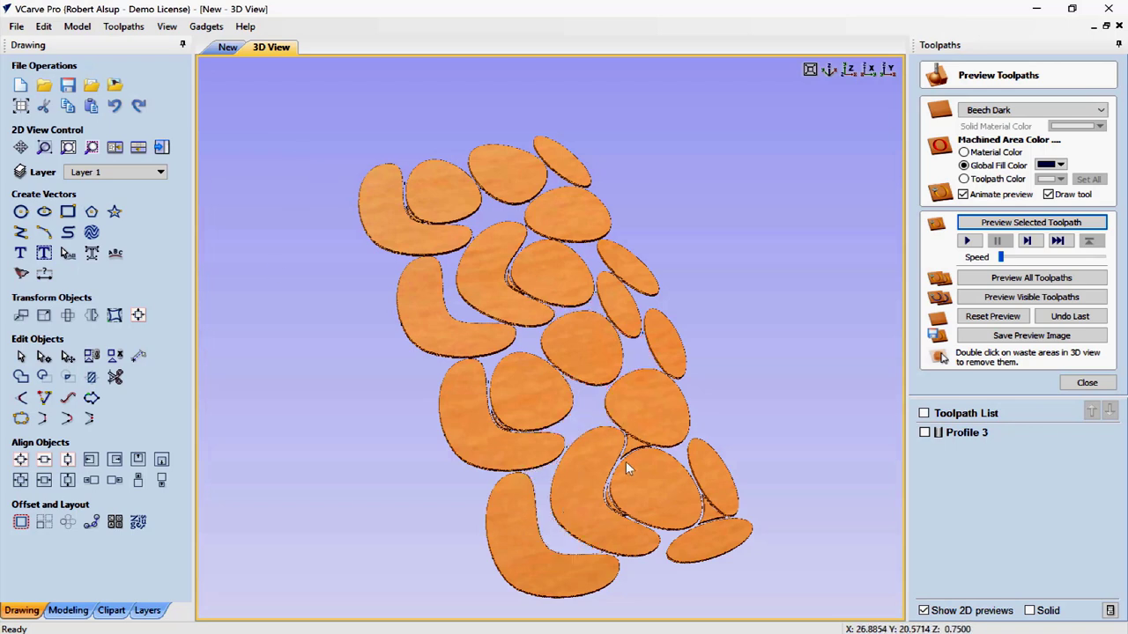
double_click(633, 446)
double_click(707, 517)
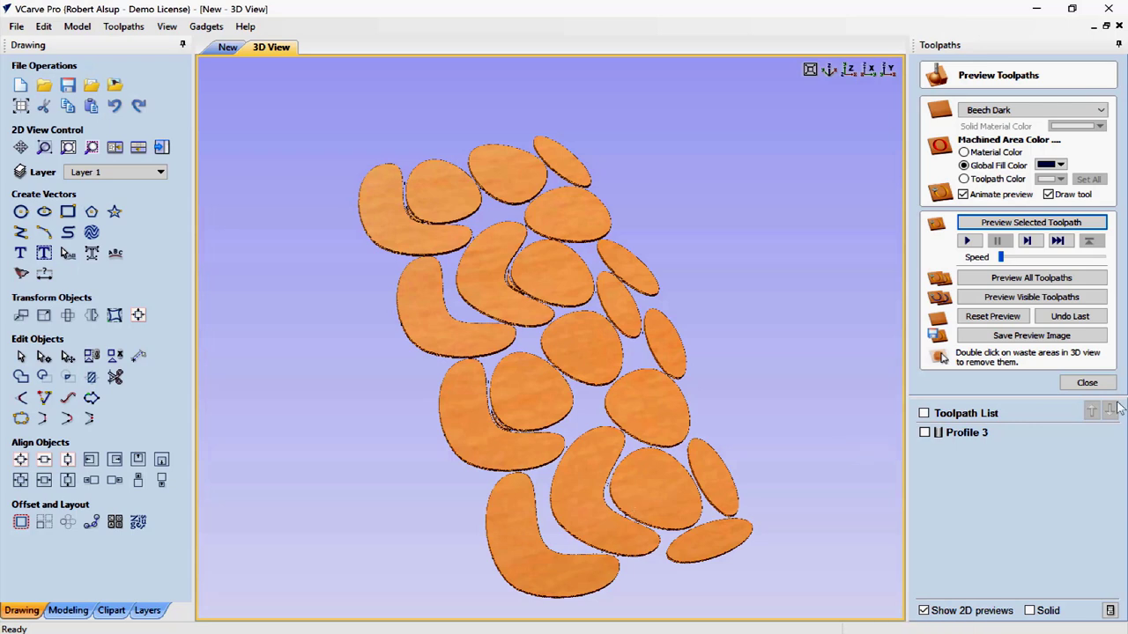
click(1086, 383)
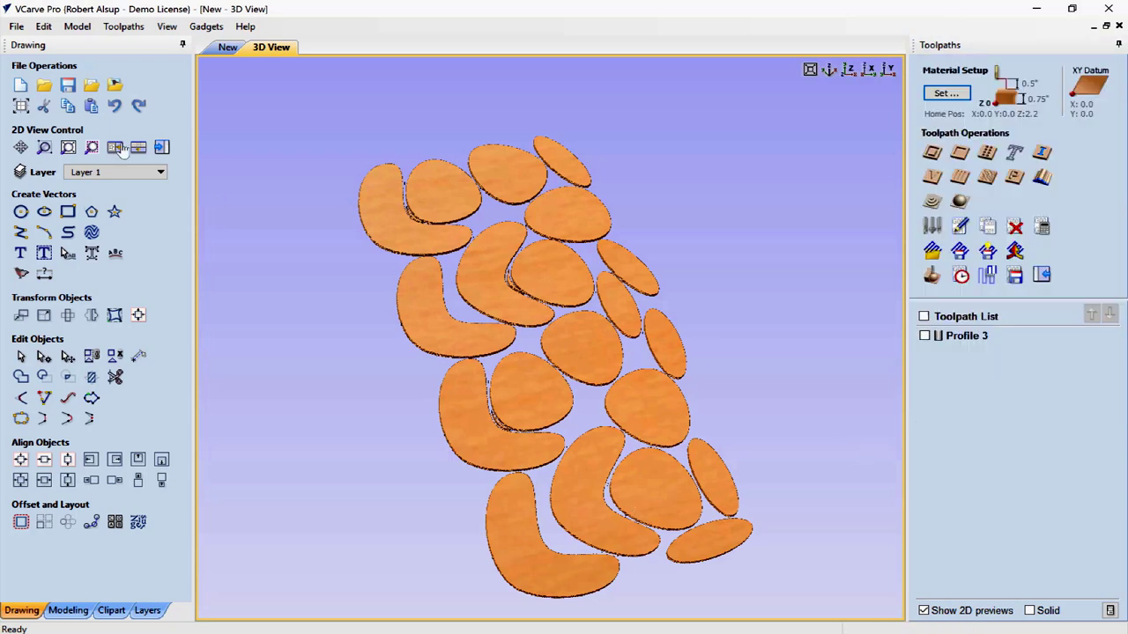
Open the recent file TREX.crv without saving the changes to the current drawing
click(17, 27)
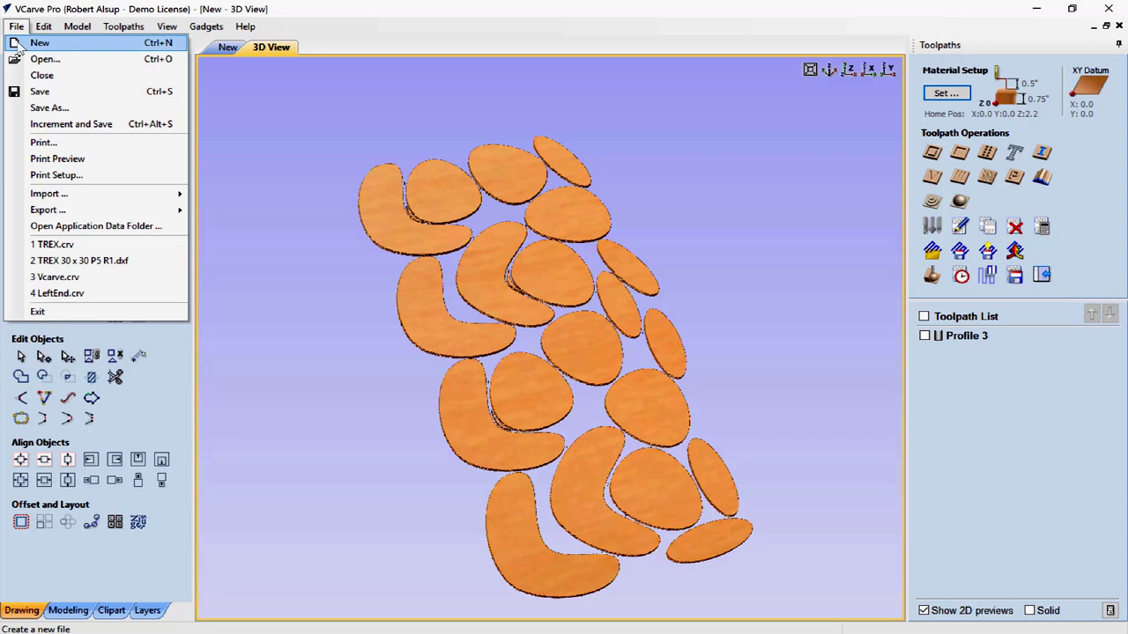
click(56, 245)
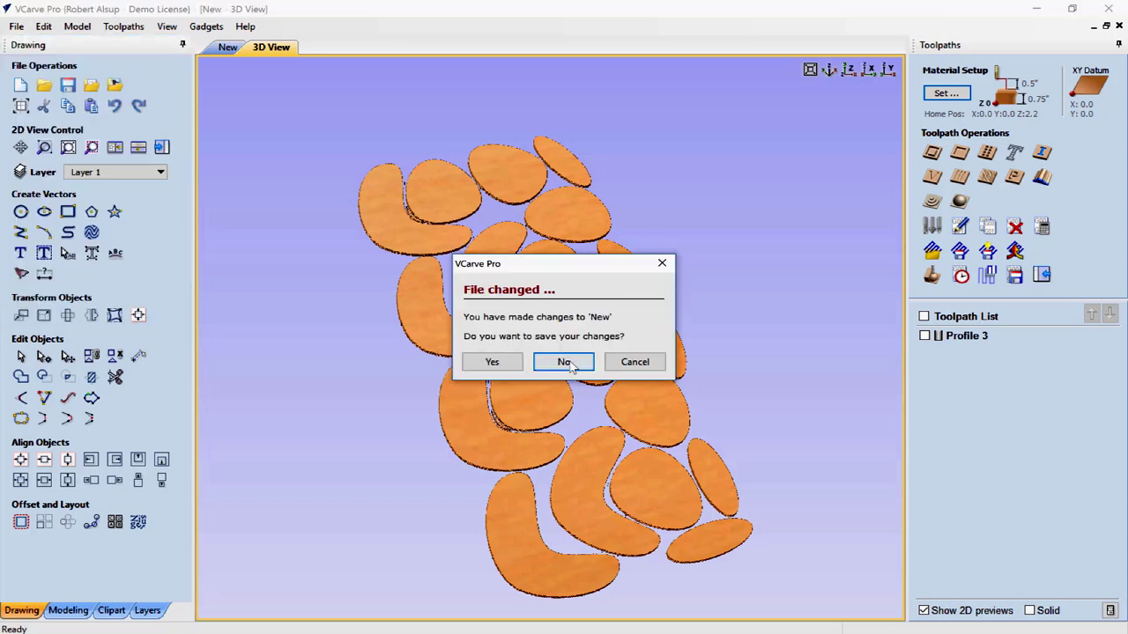
click(566, 360)
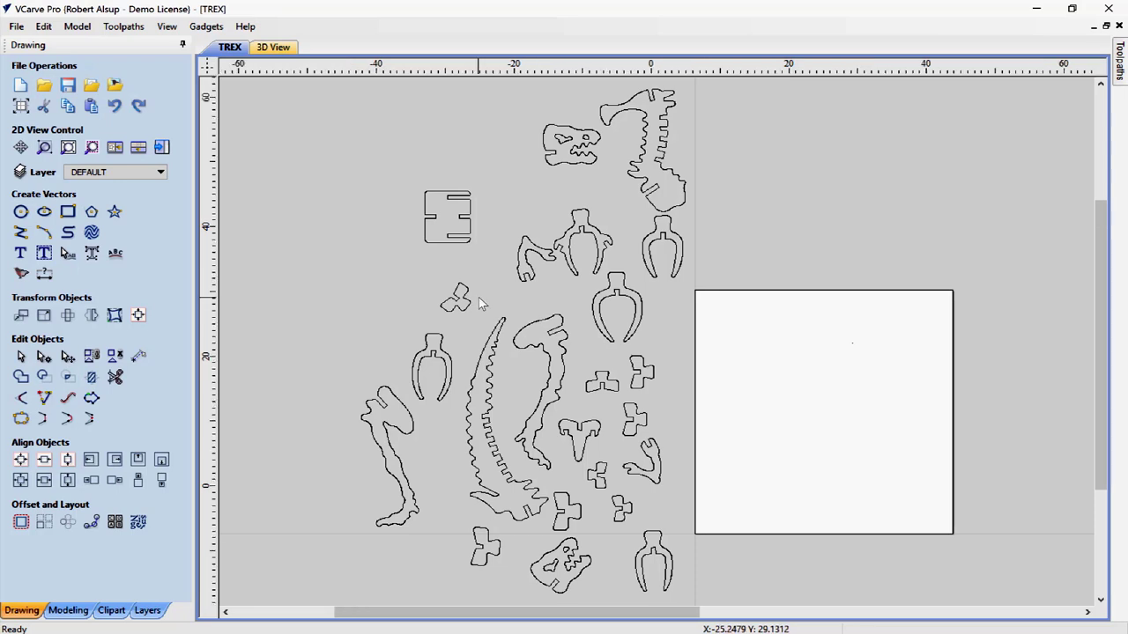
scroll(478, 297, down, 2)
middle_drag(456, 267, 394, 270)
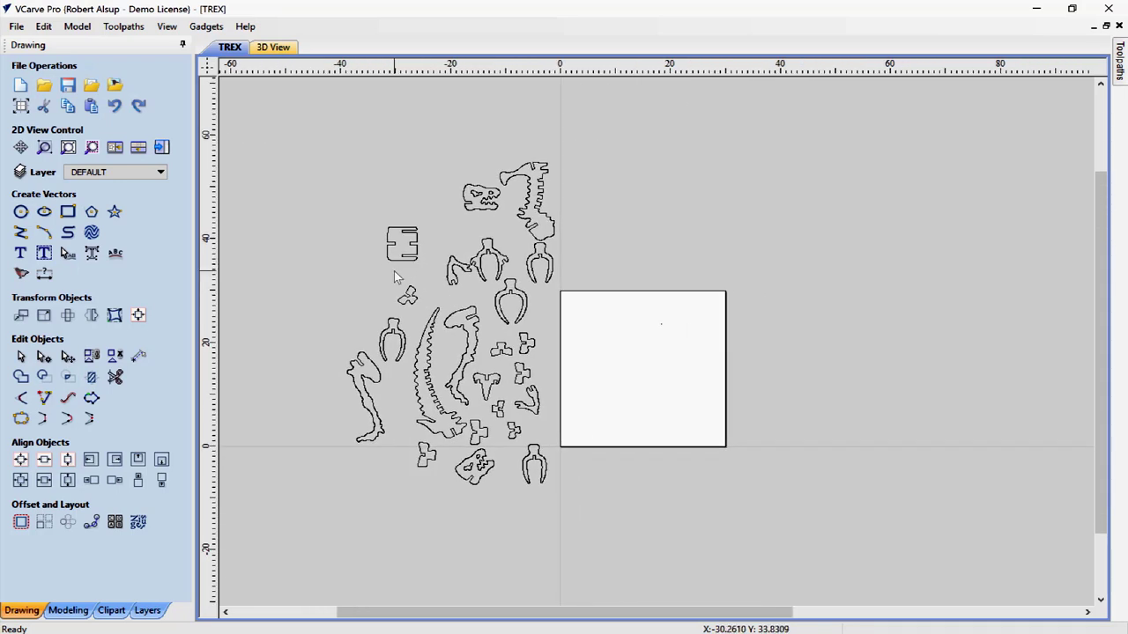
Start nesting the dinosaur parts and set the nesting tool diameter to .25 inches
click(138, 522)
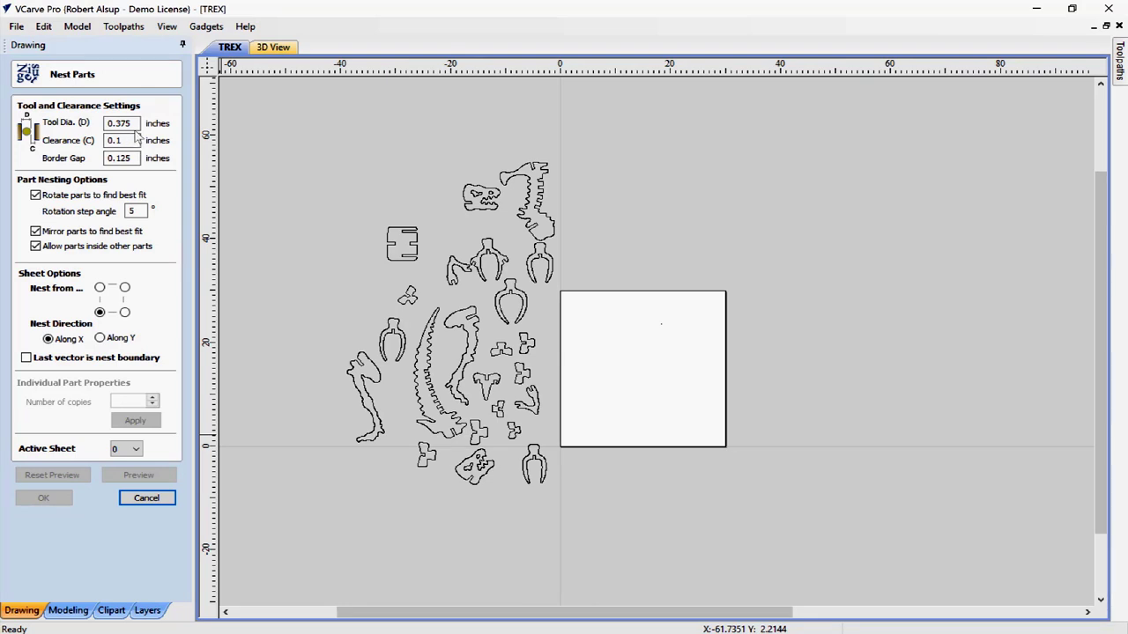
double_click(137, 126)
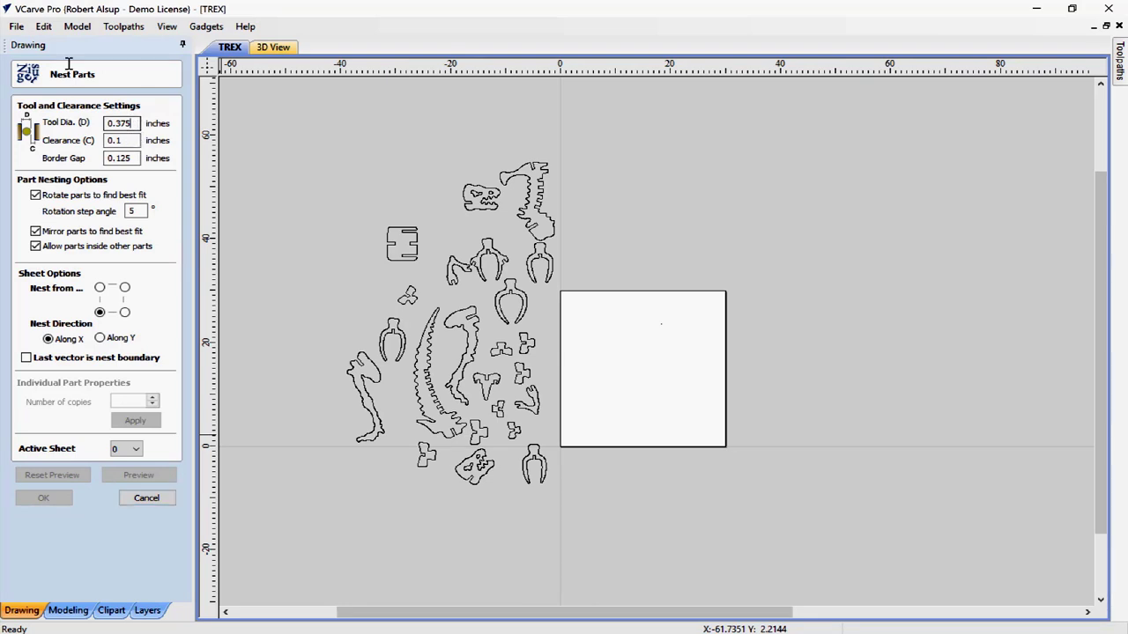
text(.25)
Select all the dinosaur parts outside the sheet, apply 1 copy to each, and preview the nesting
drag(264, 110, 589, 530)
key(ctrl+a)
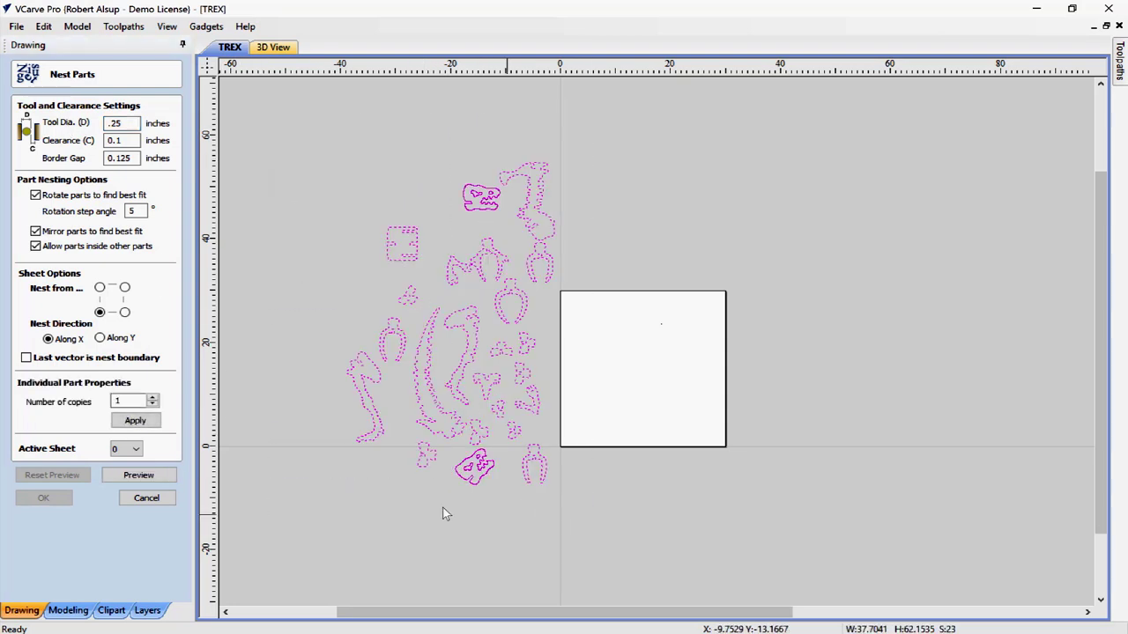
click(136, 422)
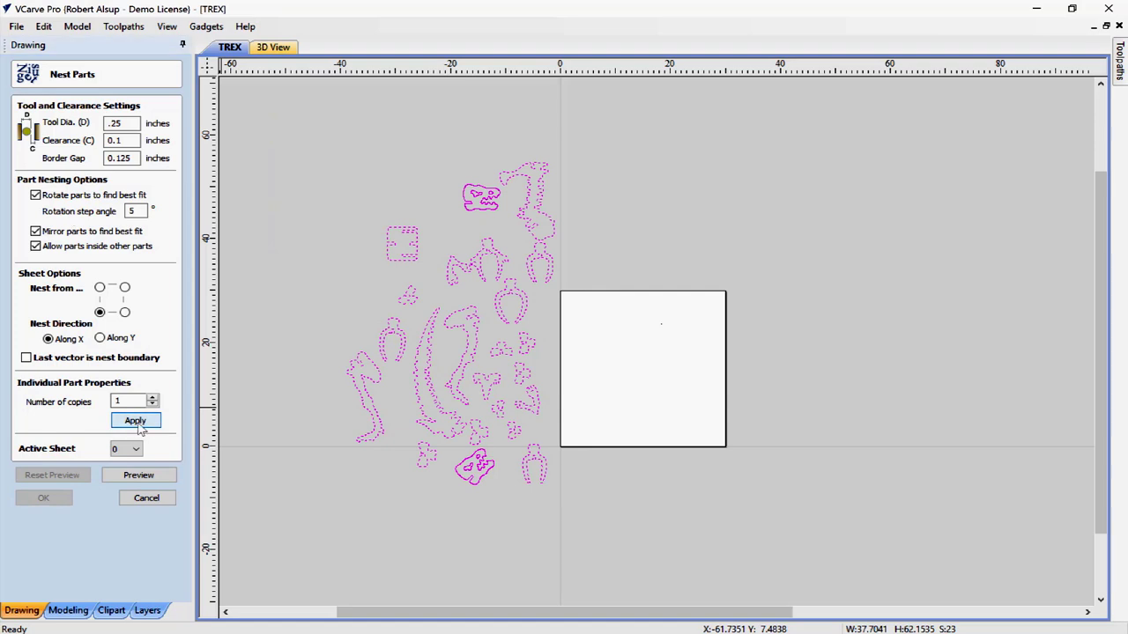
click(139, 475)
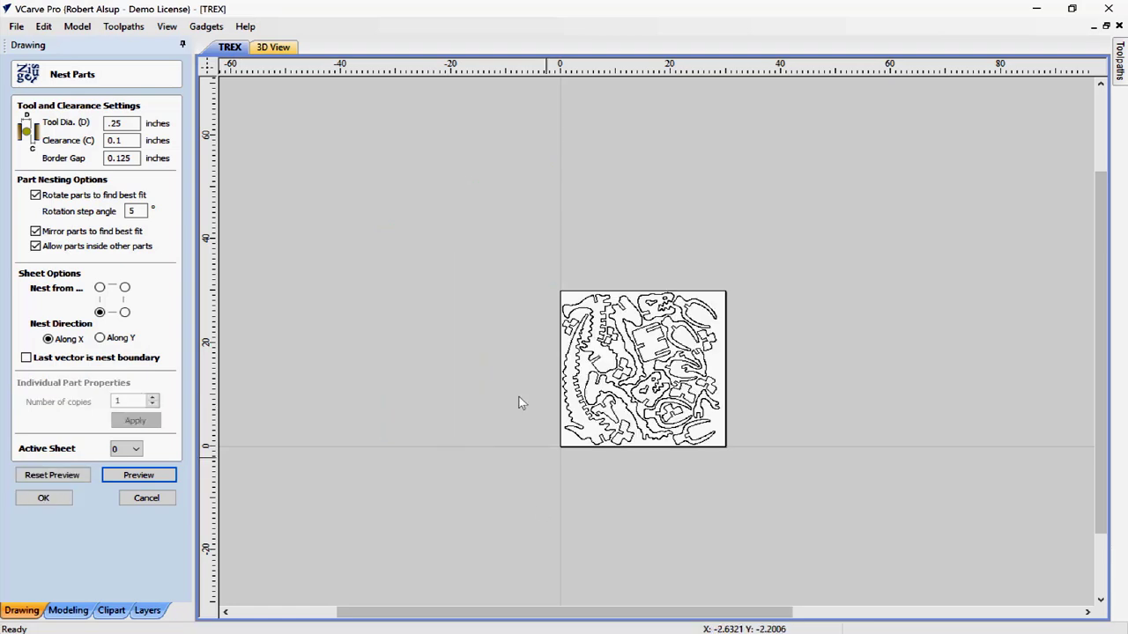
Examine the dinosaur parts nested on the square sheet, accept the nesting, and leave nothing selected
scroll(608, 374, up, 5)
scroll(683, 399, down, 2)
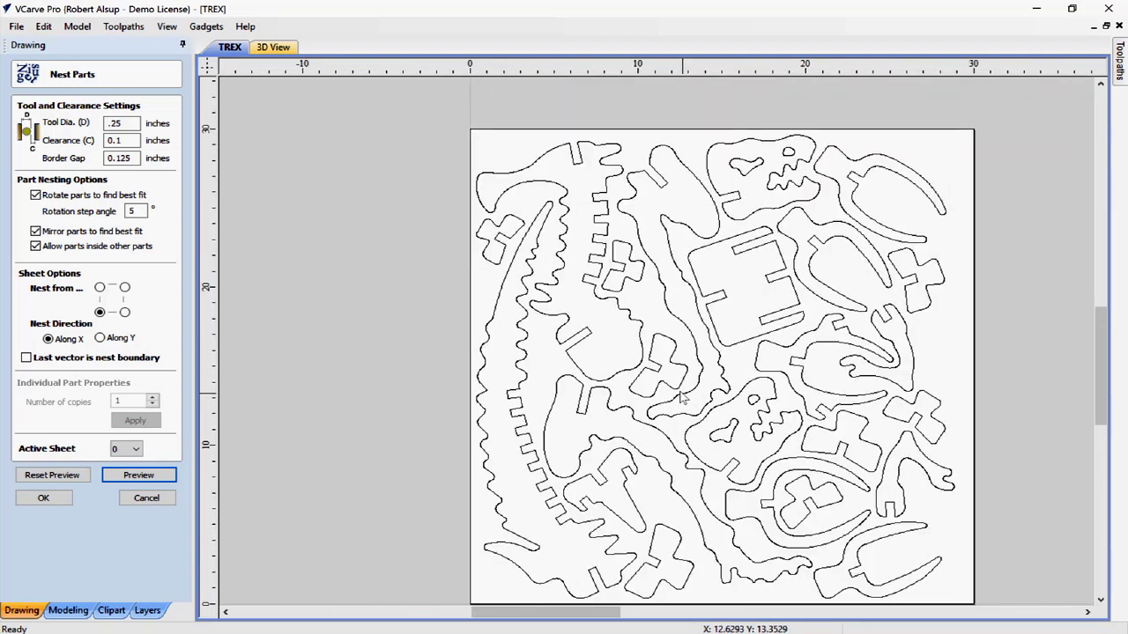
scroll(683, 400, up, 1)
scroll(635, 388, down, 1)
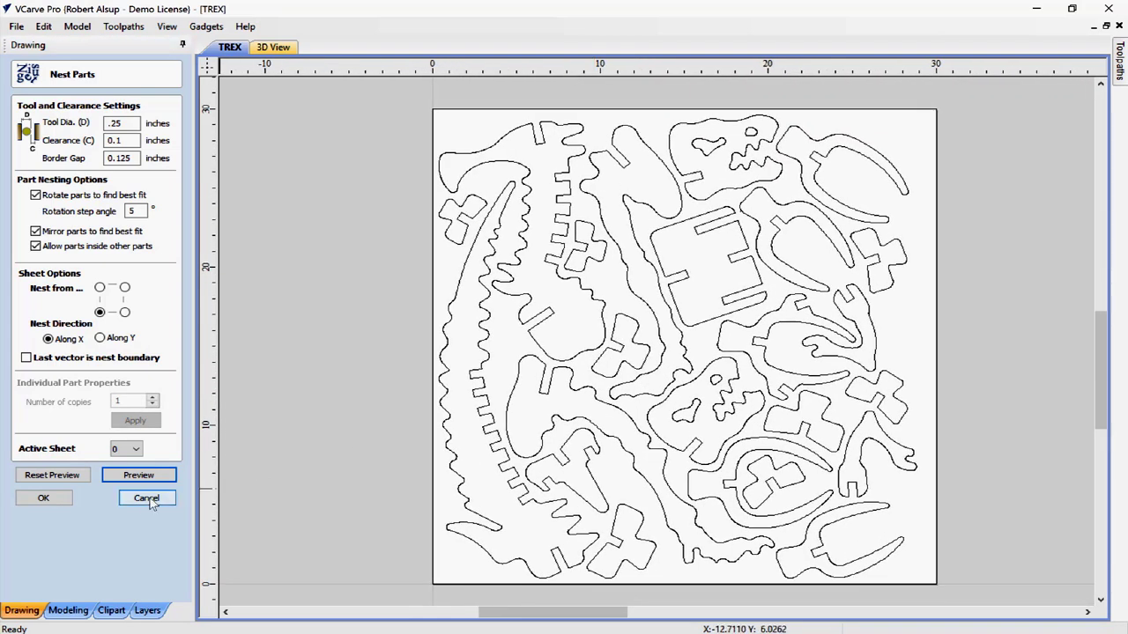
click(44, 499)
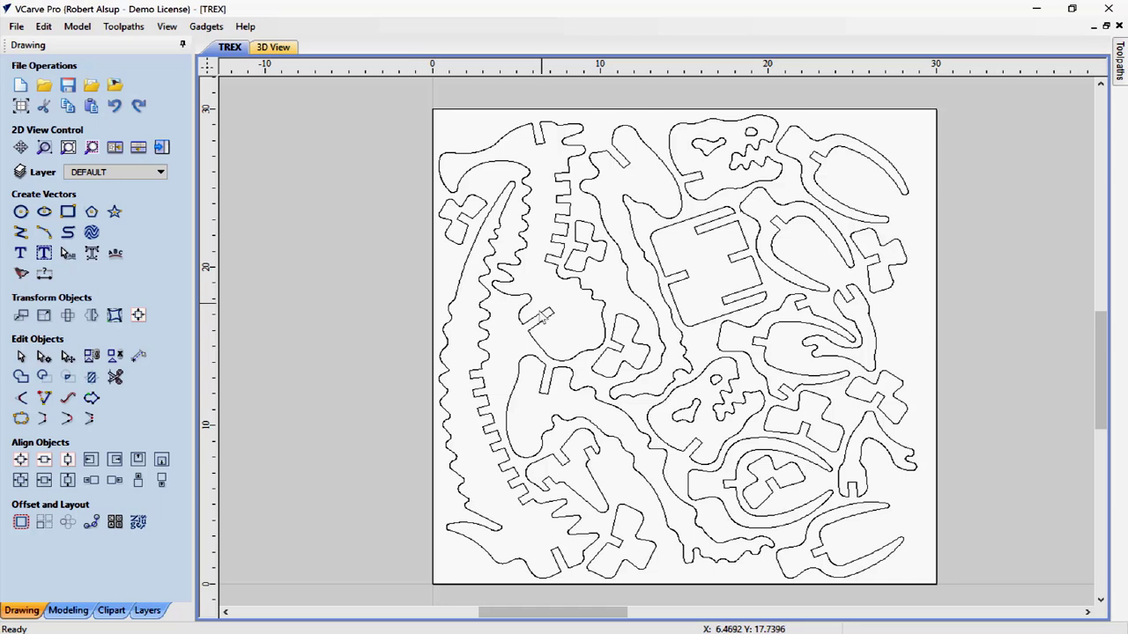
click(541, 321)
key(Escape)
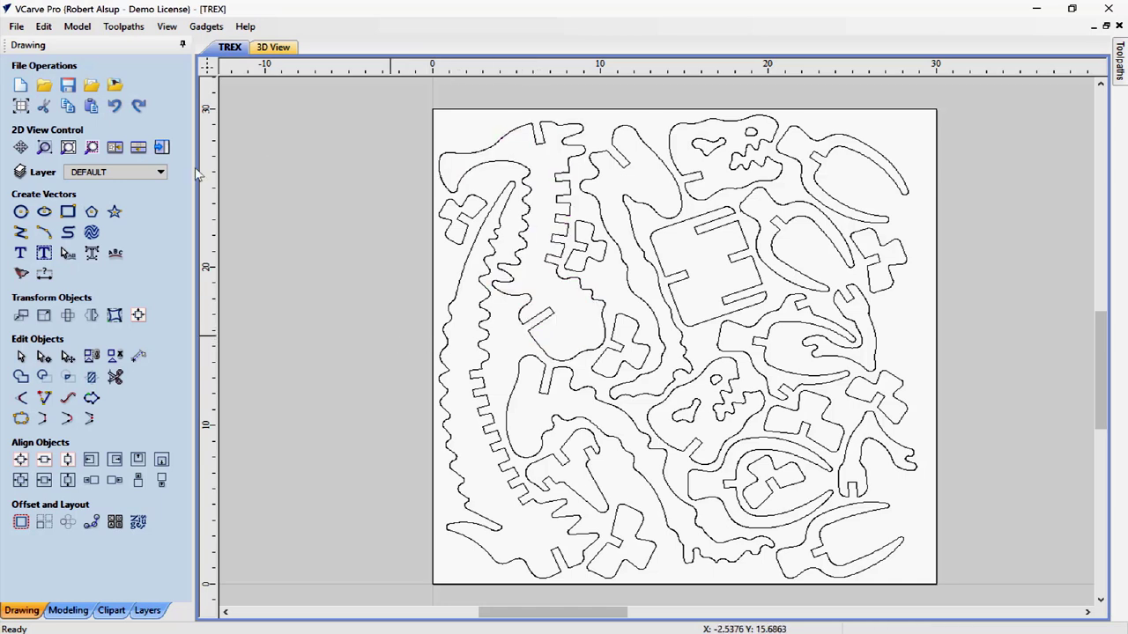